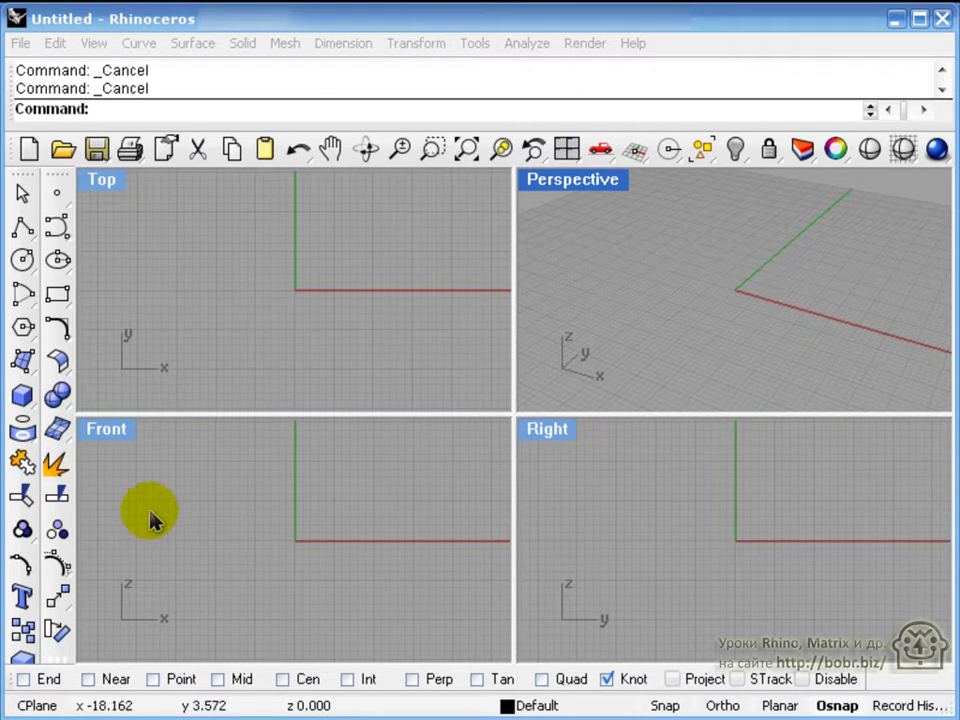
Maximize the Top viewport and draw an open zigzag polyline with four freehand points around the origin.
{"action": "double_click", "coordinate": [99, 180]}
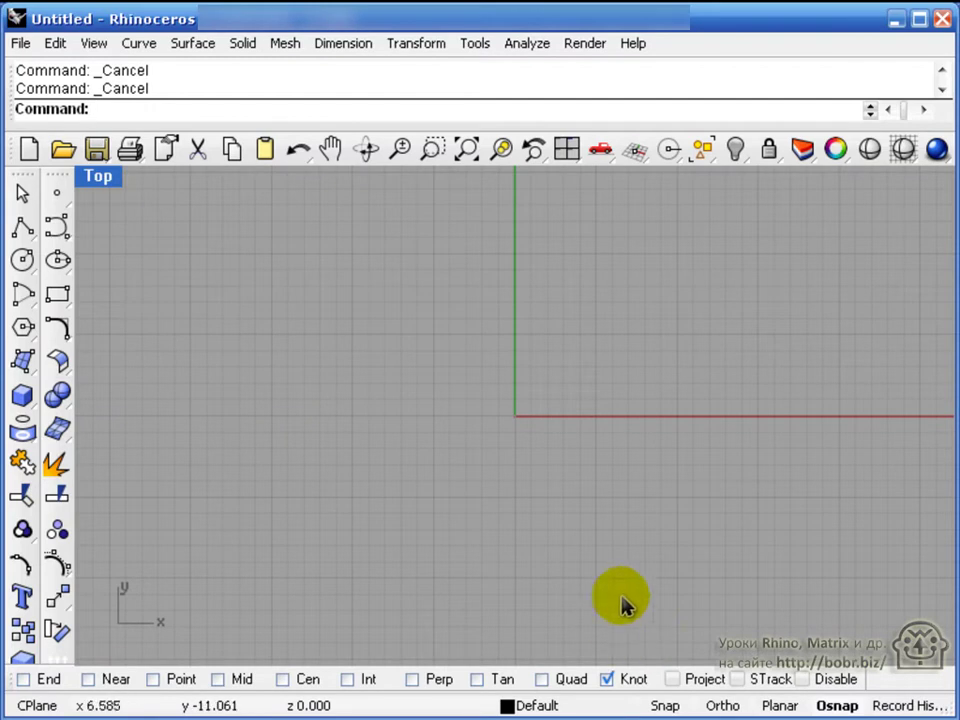
{"action": "mouse_move", "coordinate": [616, 484]}
{"action": "right_mouse_down"}
{"action": "mouse_move", "coordinate": [457, 532]}
{"action": "mouse_move", "coordinate": [467, 542]}
{"action": "right_mouse_up"}
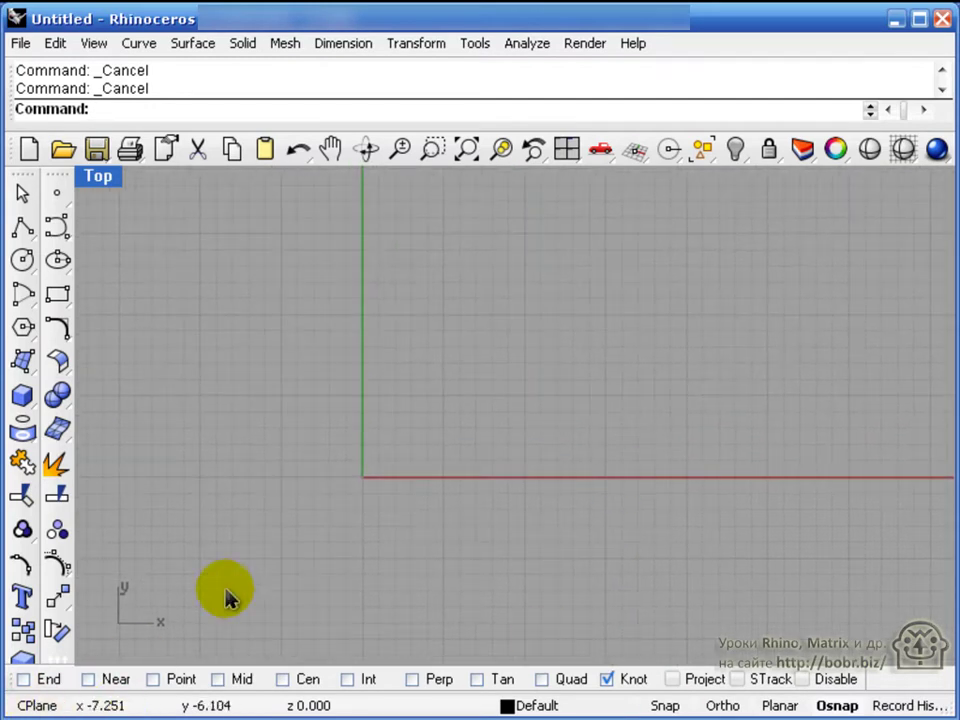
{"action": "left_click", "coordinate": [23, 232]}
{"action": "left_click", "coordinate": [315, 530]}
{"action": "left_click", "coordinate": [659, 358]}
{"action": "left_click", "coordinate": [261, 301]}
{"action": "left_click", "coordinate": [320, 467]}
{"action": "key", "text": "Return"}
Turn off the Knot object snap, turn on the End object snap and enable grid snapping.
{"action": "left_click", "coordinate": [606, 679]}
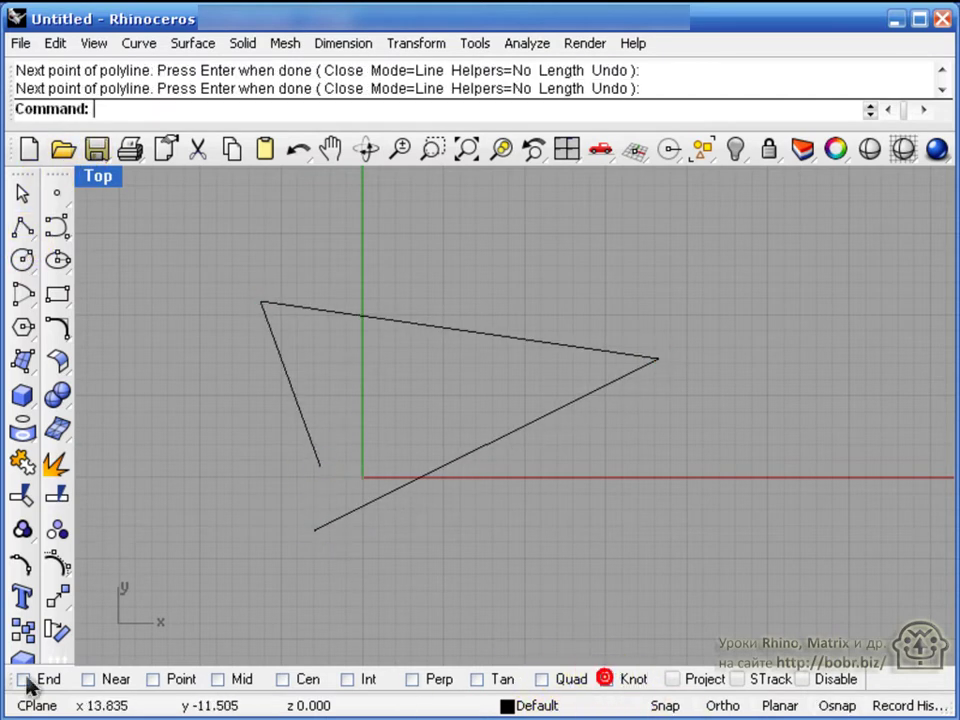
{"action": "left_click", "coordinate": [23, 679]}
{"action": "left_click", "coordinate": [665, 705]}
Draw a closed six-cornered polyline on grid points around the left part of the first polyline, ending on its start point.
{"action": "left_click", "coordinate": [22, 226]}
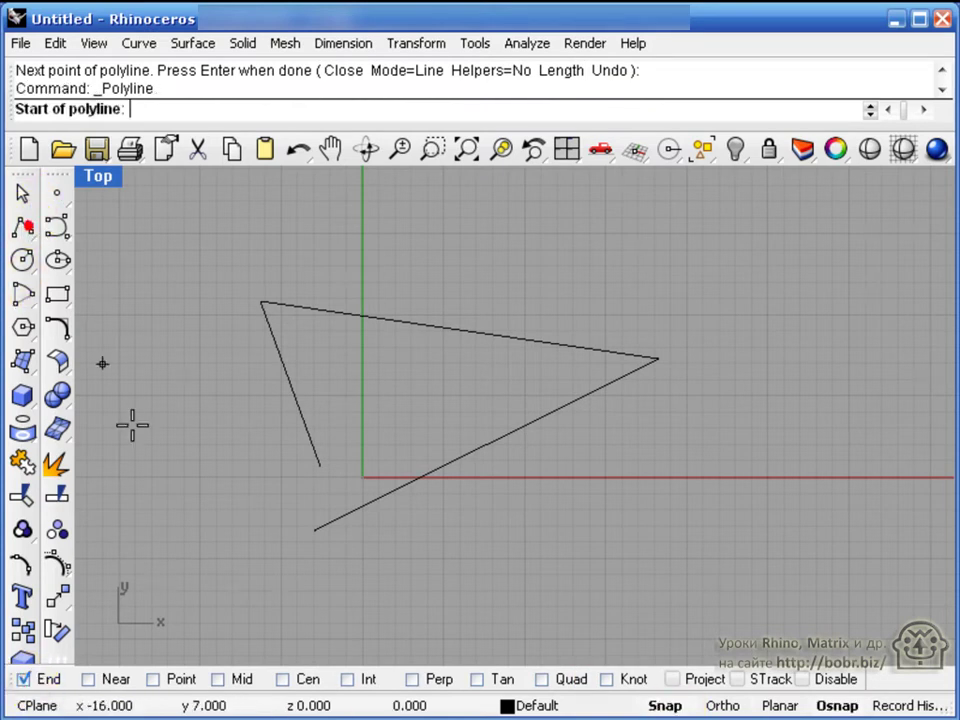
{"action": "left_click", "coordinate": [199, 557]}
{"action": "left_click", "coordinate": [199, 347]}
{"action": "left_click", "coordinate": [400, 362]}
{"action": "left_click", "coordinate": [427, 509]}
{"action": "left_click", "coordinate": [248, 558]}
{"action": "left_click", "coordinate": [200, 557]}
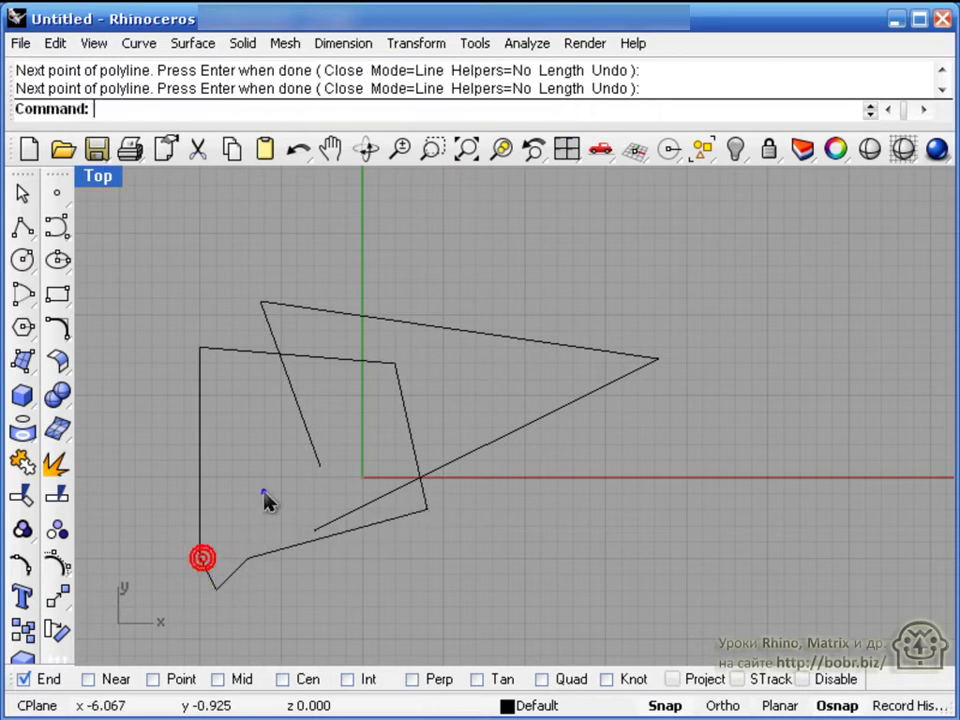
Enable the Point, Mid and Cen object snaps in addition to End.
{"action": "right_click", "coordinate": [264, 491]}
{"action": "left_click", "coordinate": [153, 679]}
{"action": "left_click", "coordinate": [218, 679]}
{"action": "left_click", "coordinate": [285, 679]}
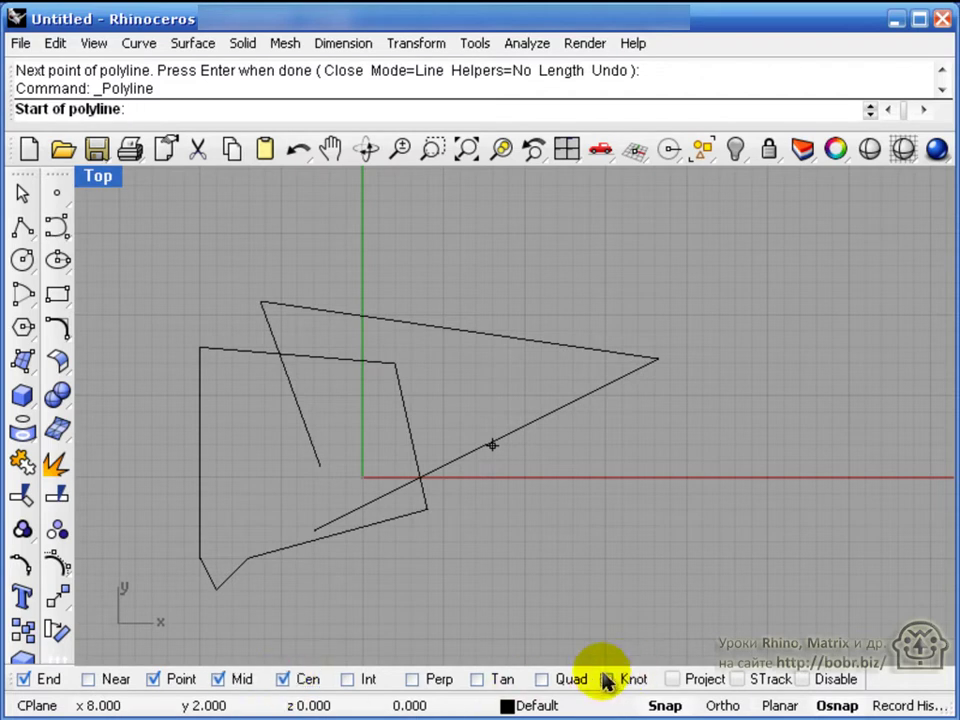
Float the Object Snap toolbar and set the minor grid line spacing to 2.
{"action": "left_click", "coordinate": [670, 152]}
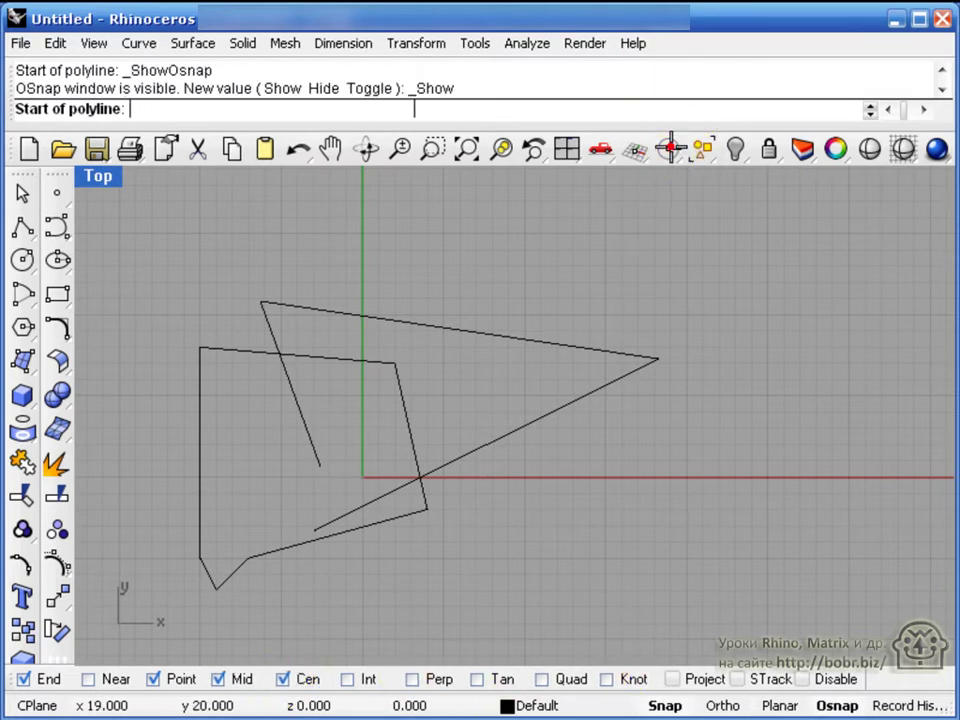
{"action": "left_click_drag", "start_coordinate": [716, 147], "coordinate": [568, 197]}
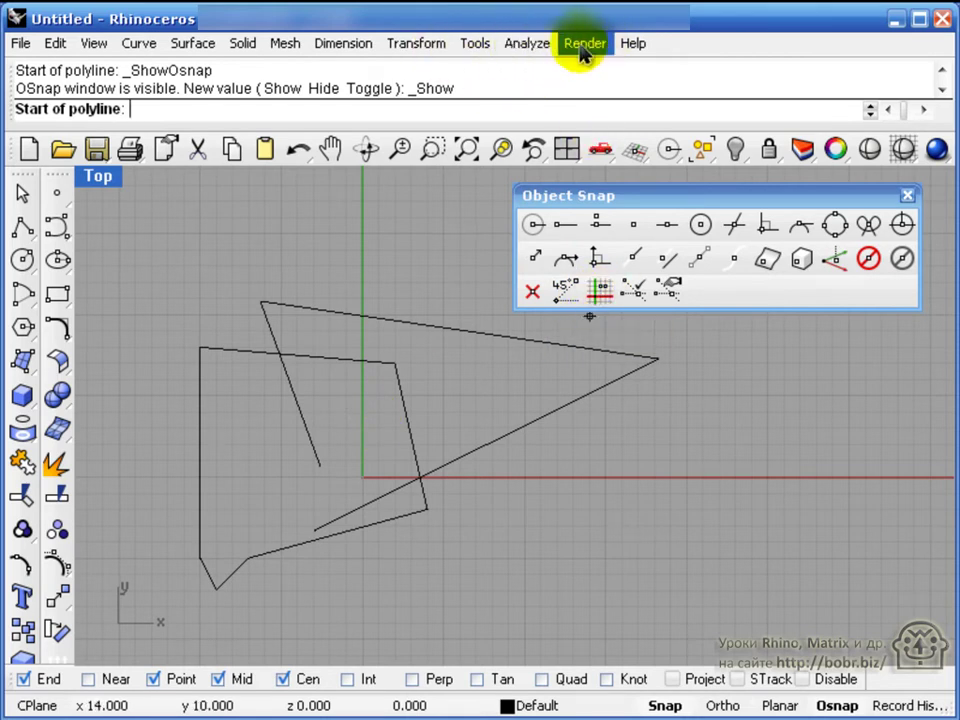
{"action": "scroll", "coordinate": [420, 497], "scroll_direction": "up", "scroll_amount": 5}
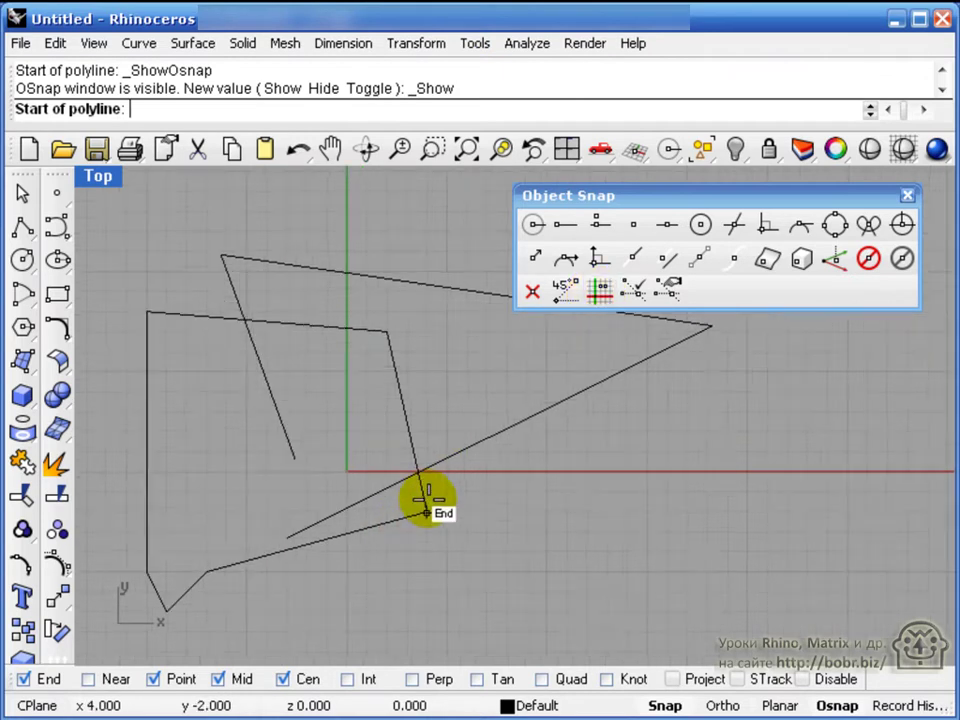
{"action": "left_click", "coordinate": [604, 290]}
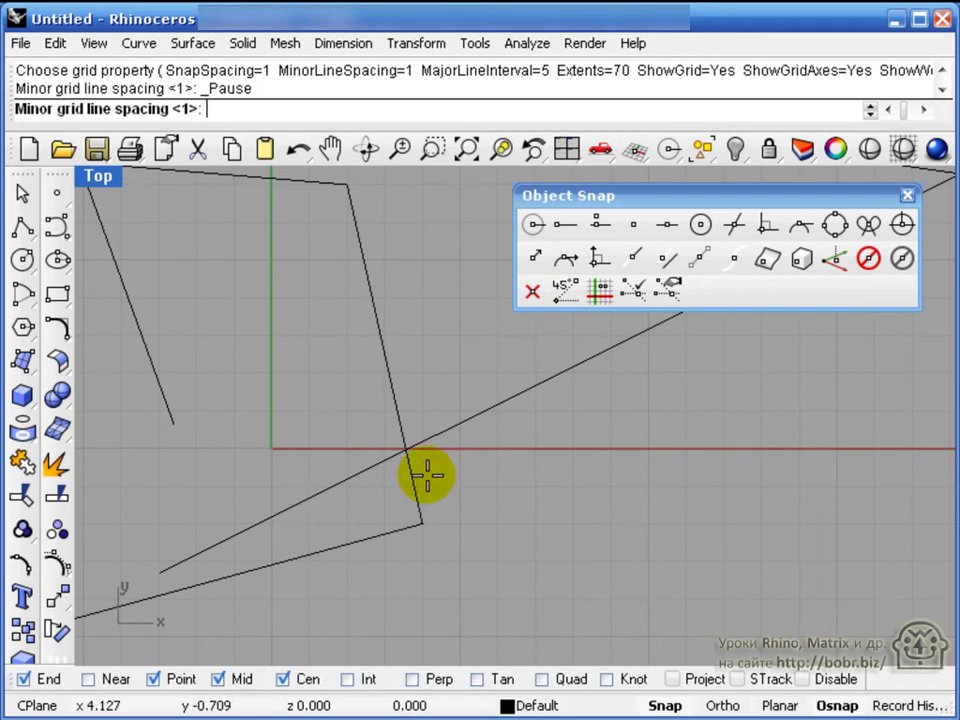
{"action": "key", "text": "Escape"}
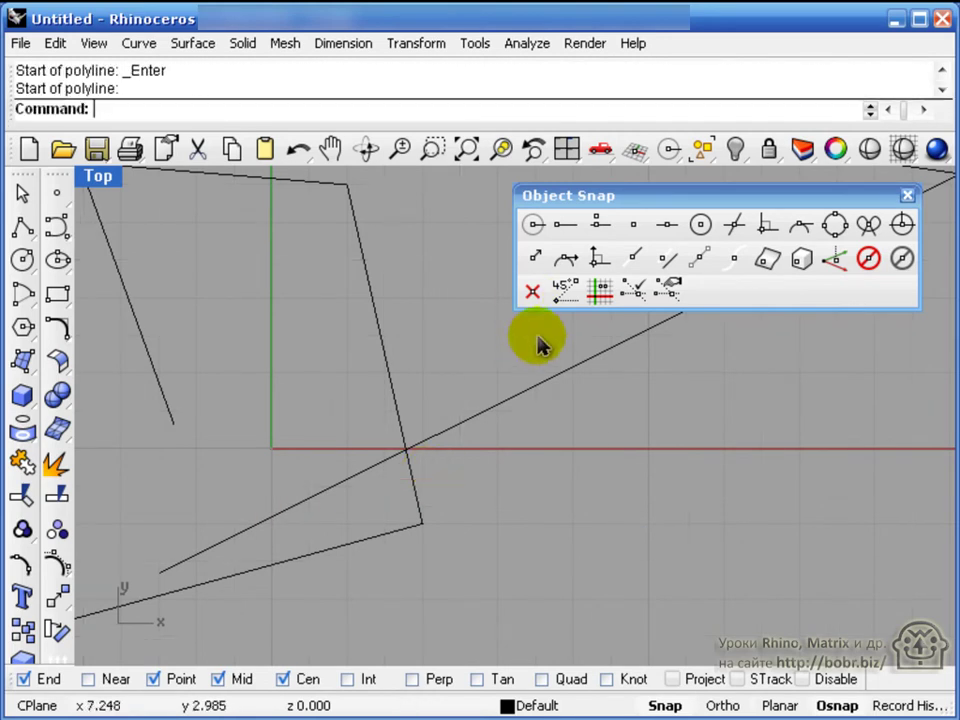
Set the minor grid line spacing to 1.
{"action": "left_click", "coordinate": [602, 292]}
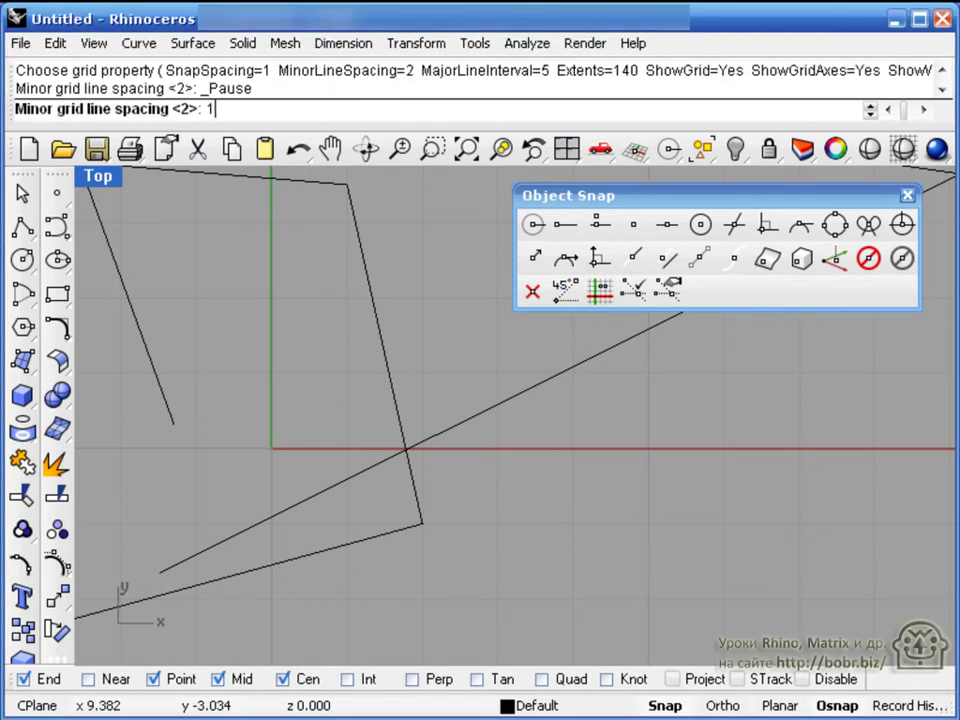
{"action": "type", "text": "1"}
{"action": "key", "text": "Return"}
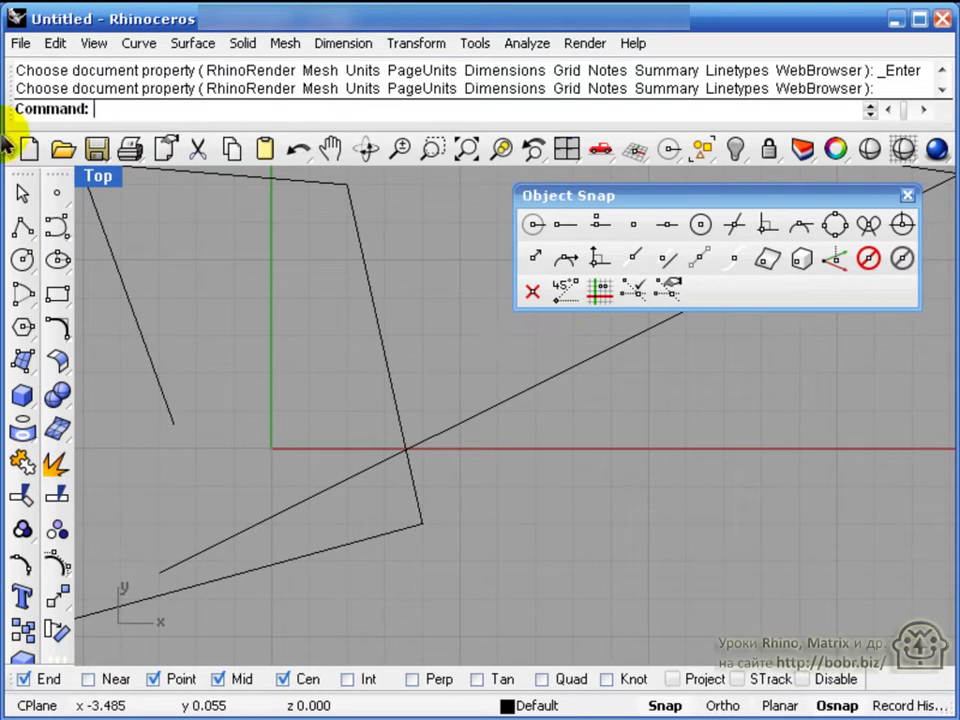
Start a polyline on a grid point below the X axis and set the snap size to 0.5 while drawing.
{"action": "left_click", "coordinate": [22, 226]}
{"action": "left_click", "coordinate": [535, 599]}
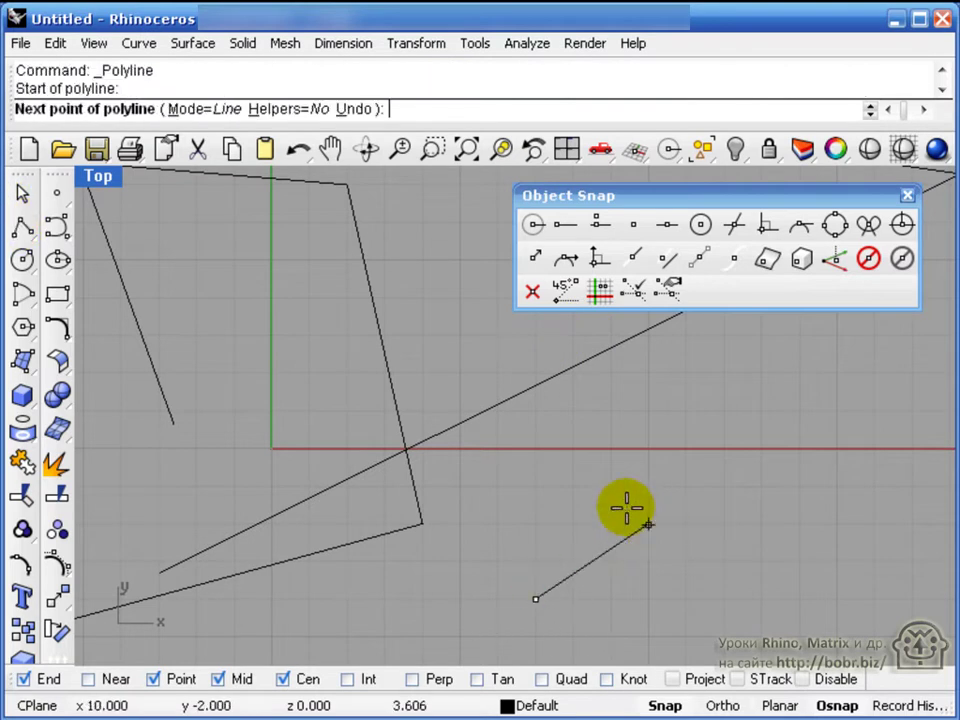
{"action": "right_click", "coordinate": [600, 292]}
{"action": "type", "text": "0.5"}
{"action": "key", "text": "Return"}
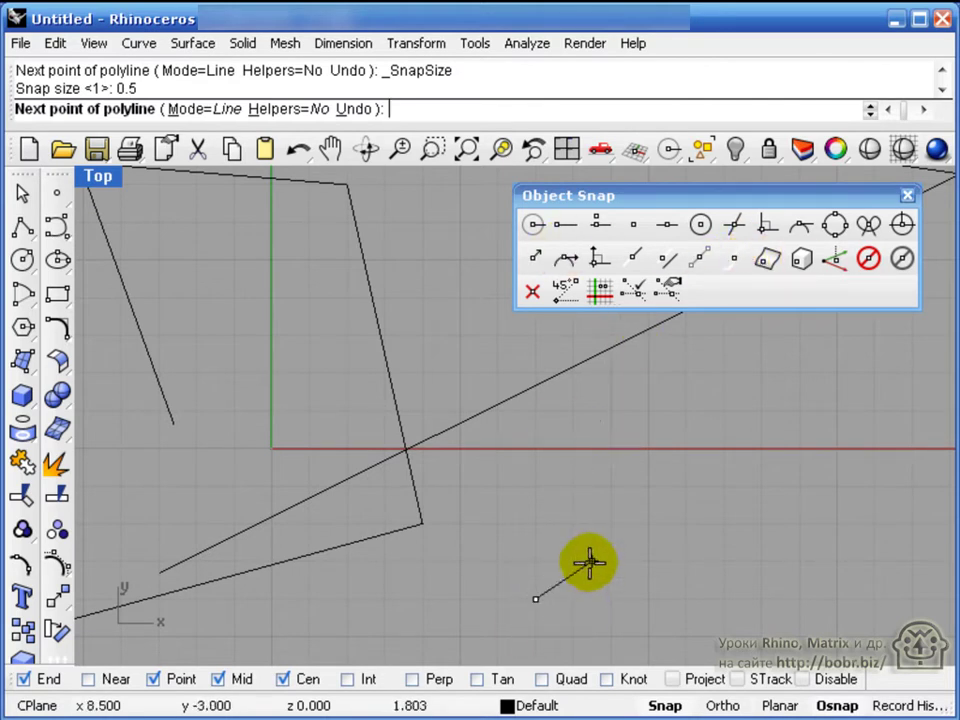
Set the snap size to 1 and close the floating Object Snap toolbar.
{"action": "left_click", "coordinate": [602, 290]}
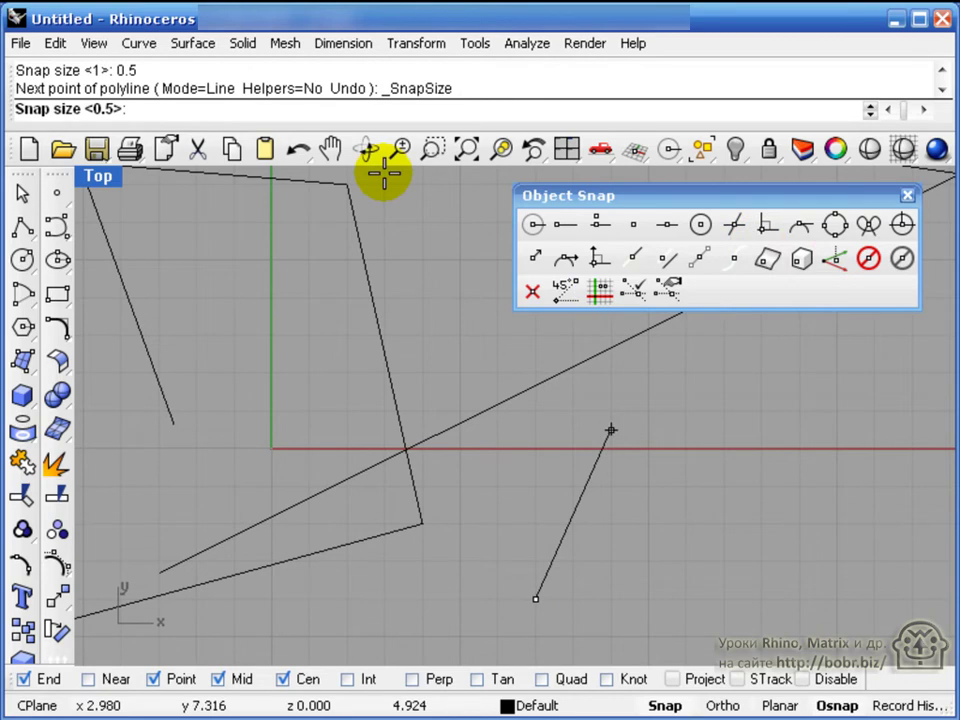
{"action": "type", "text": "1"}
{"action": "key", "text": "Return"}
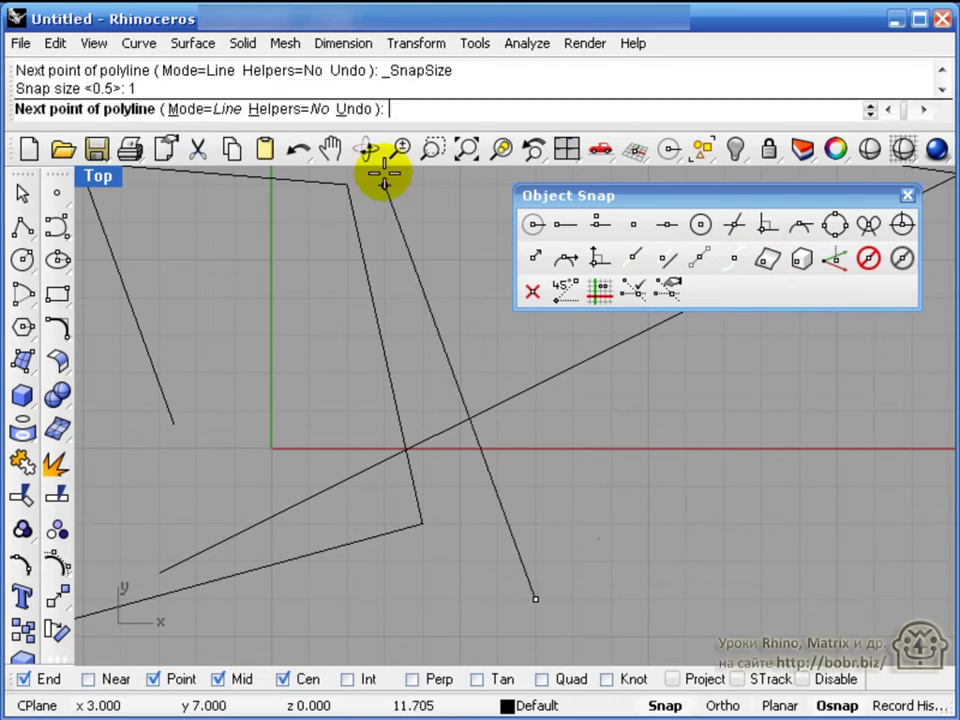
{"action": "left_click", "coordinate": [907, 196]}
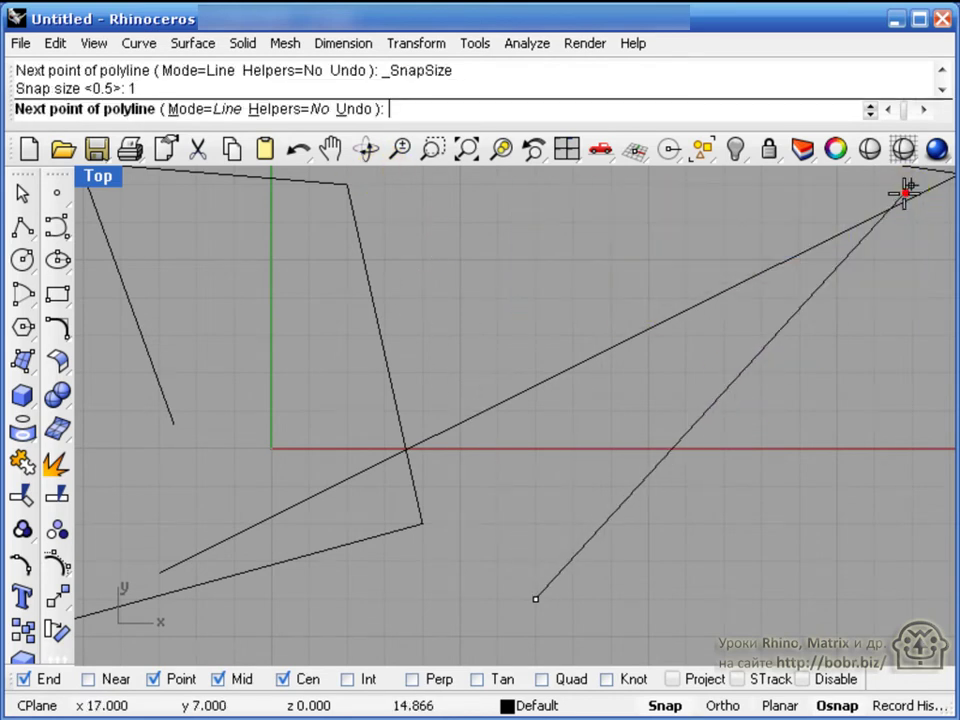
End the unfinished polyline and delete both existing polylines.
{"action": "right_click", "coordinate": [311, 418]}
{"action": "left_click_drag", "start_coordinate": [557, 570], "coordinate": [154, 321]}
{"action": "key", "text": "Delete"}
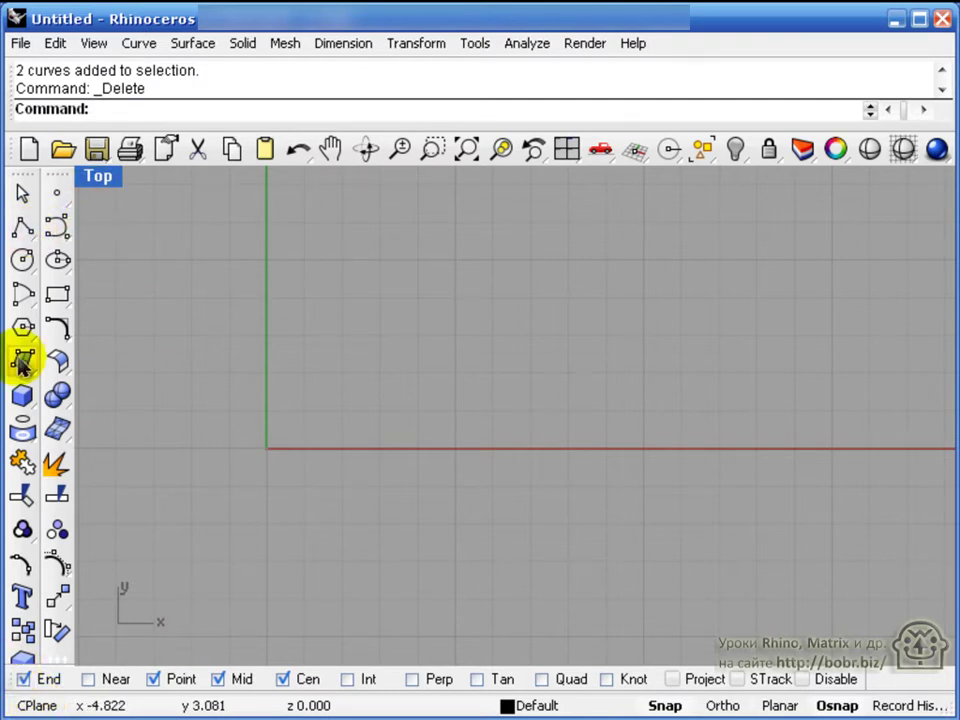
Turn off grid snapping and draw a polyline's first segment from coordinates 0,0 to 0,5.
{"action": "left_click", "coordinate": [22, 226]}
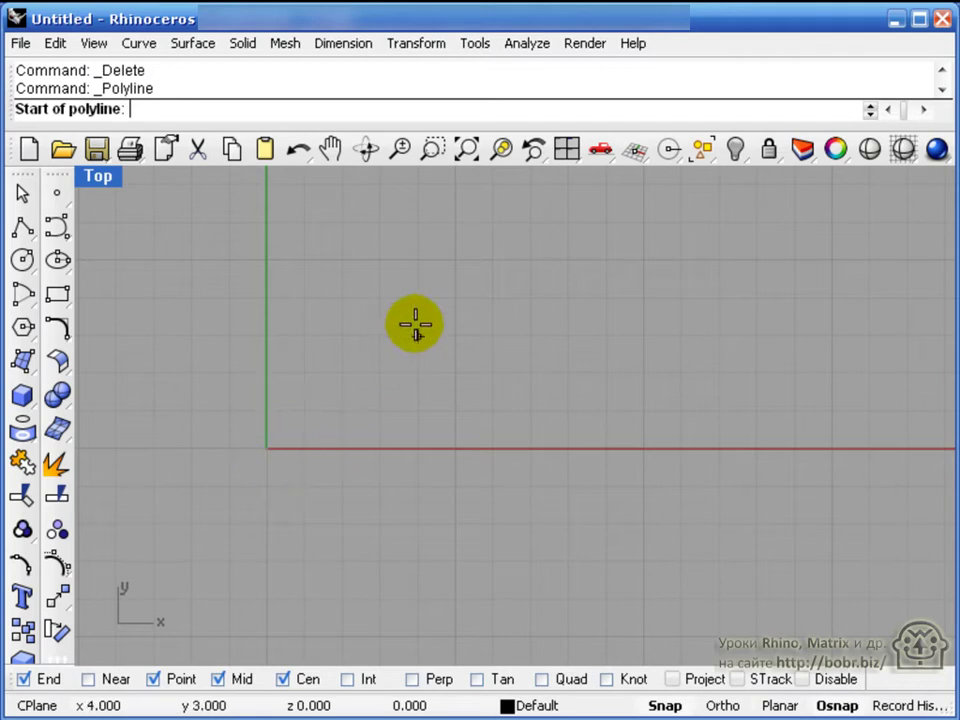
{"action": "left_click", "coordinate": [665, 706]}
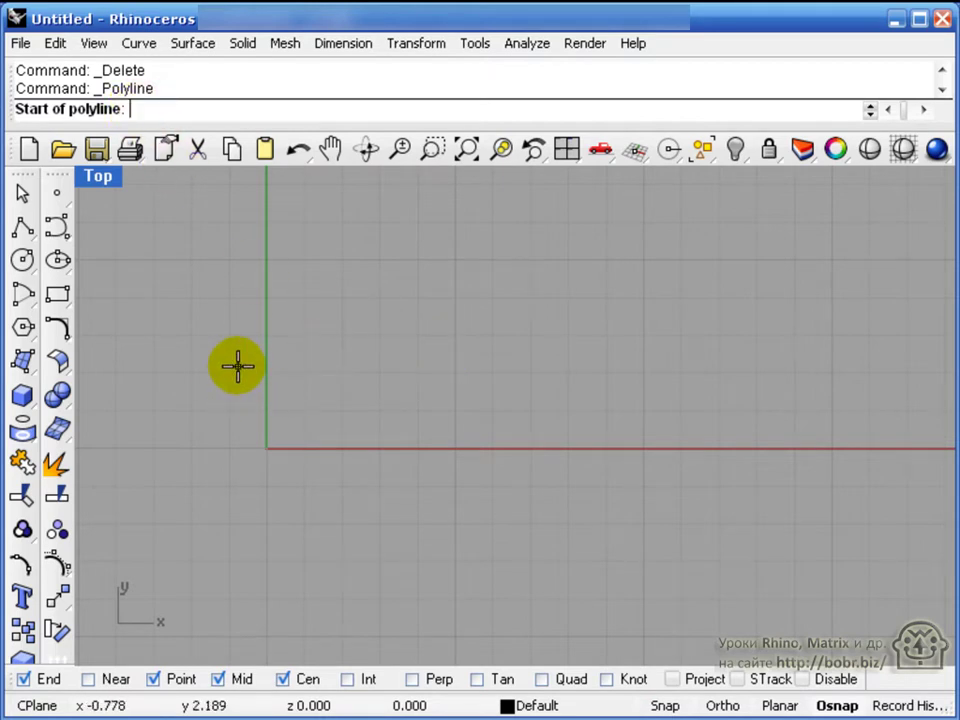
{"action": "type", "text": "0,0"}
{"action": "key", "text": "Return"}
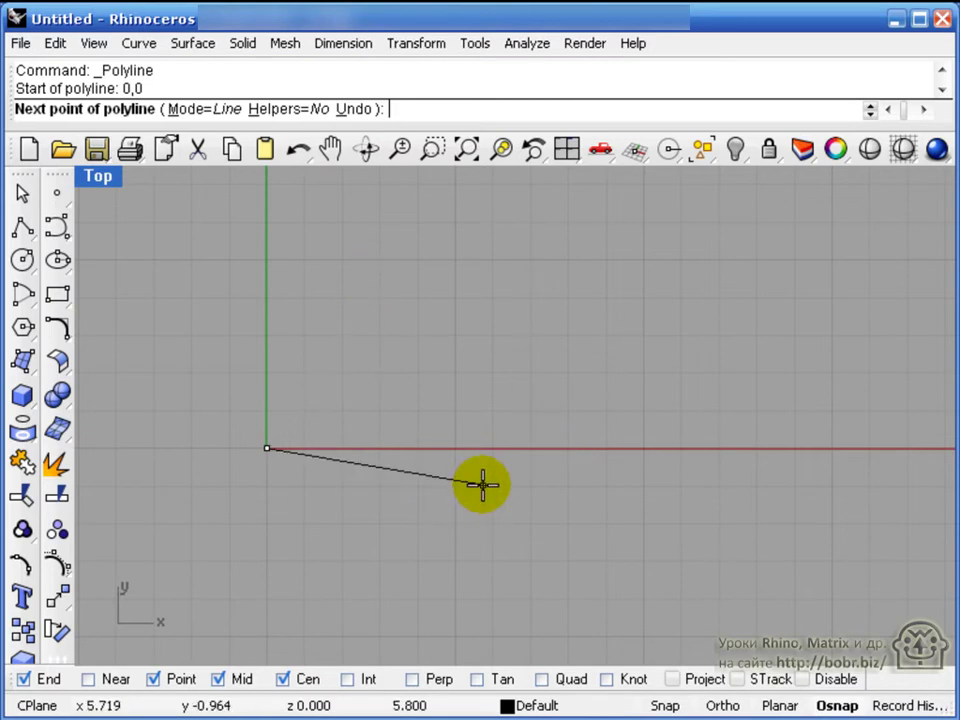
{"action": "type", "text": "0,"}
{"action": "left_click", "coordinate": [482, 485]}
{"action": "type", "text": ",5"}
{"action": "key", "text": "Return"}
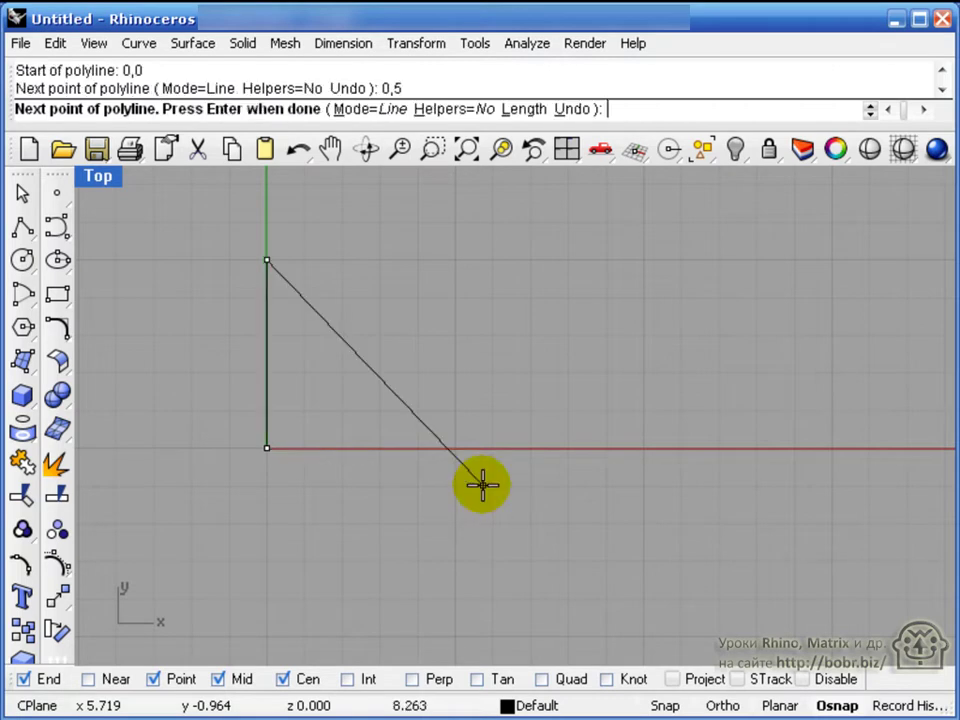
Complete the square by adding polyline points at 5,5 and 5,0 and closing at 0,0.
{"action": "type", "text": "5,5"}
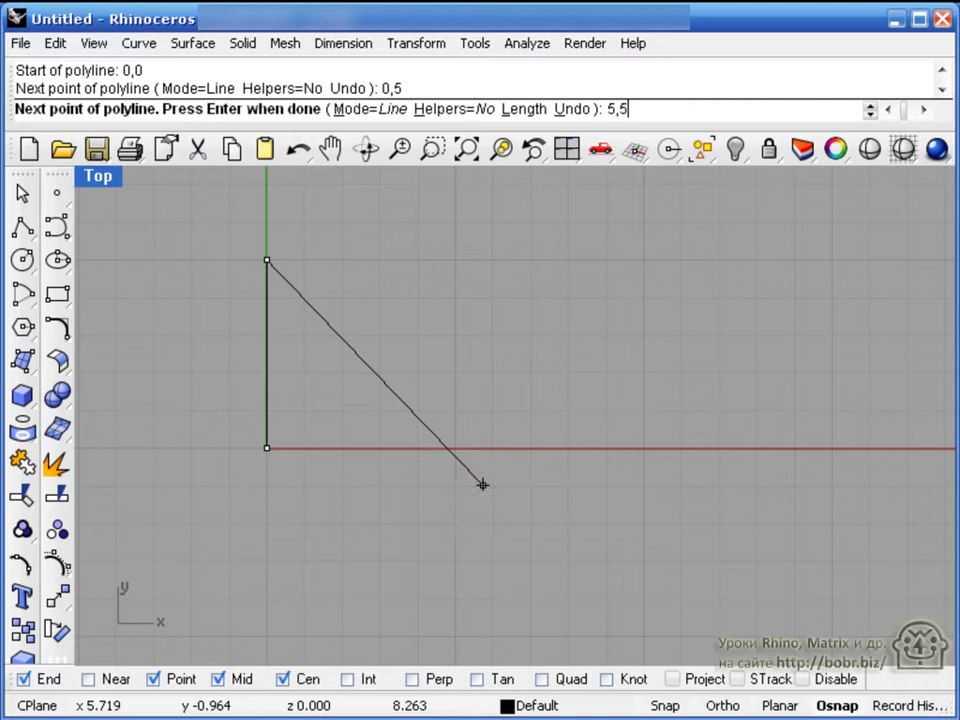
{"action": "right_click", "coordinate": [482, 485]}
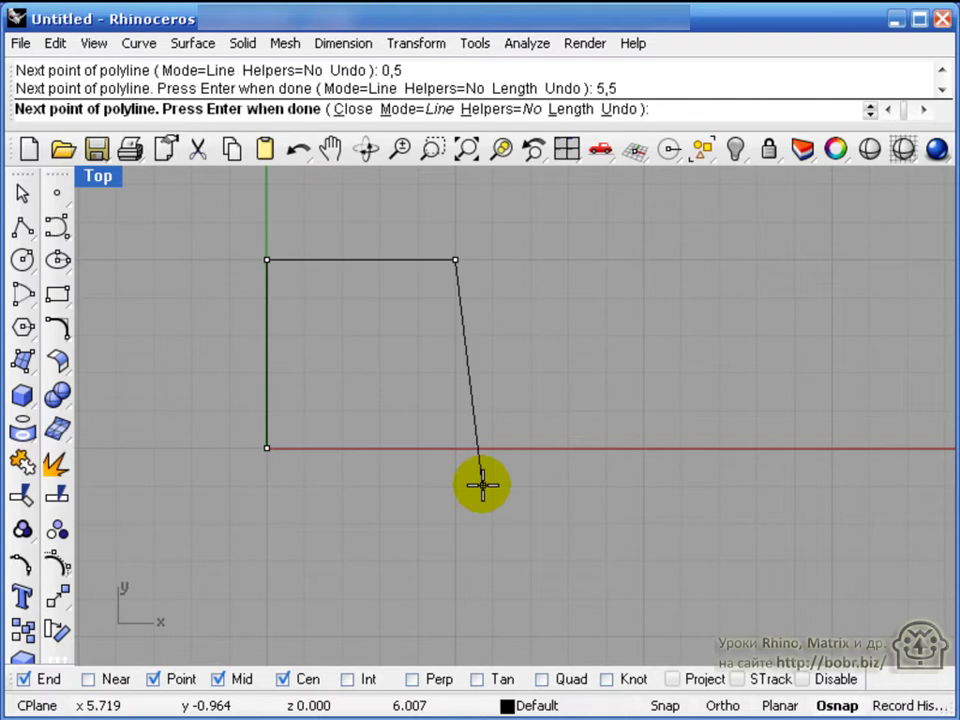
{"action": "type", "text": "5,0"}
{"action": "key", "text": "Return"}
{"action": "type", "text": "0"}
{"action": "type", "text": ",0"}
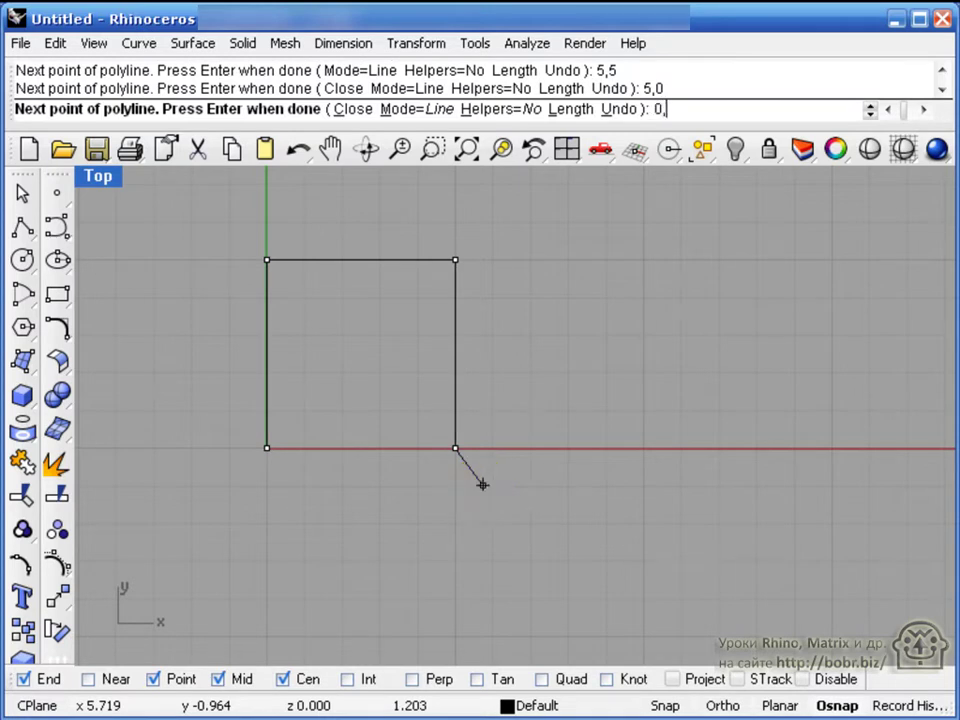
{"action": "right_click", "coordinate": [481, 485]}
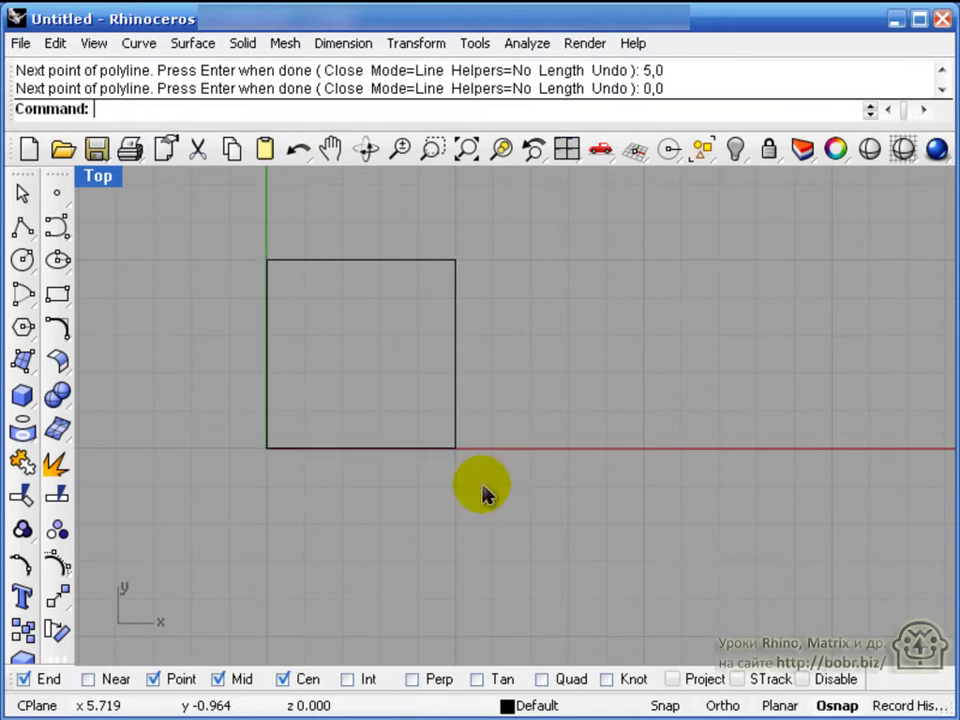
Move the square to the right and slightly upward, clear of the origin.
{"action": "left_click", "coordinate": [455, 412]}
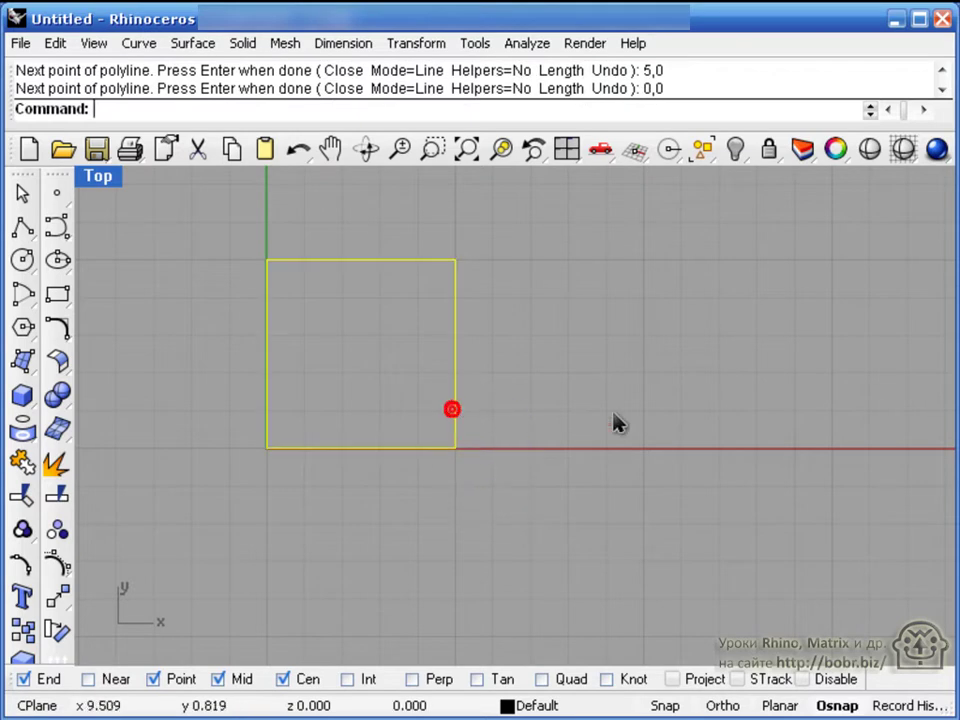
{"action": "left_click_drag", "start_coordinate": [453, 376], "coordinate": [839, 323]}
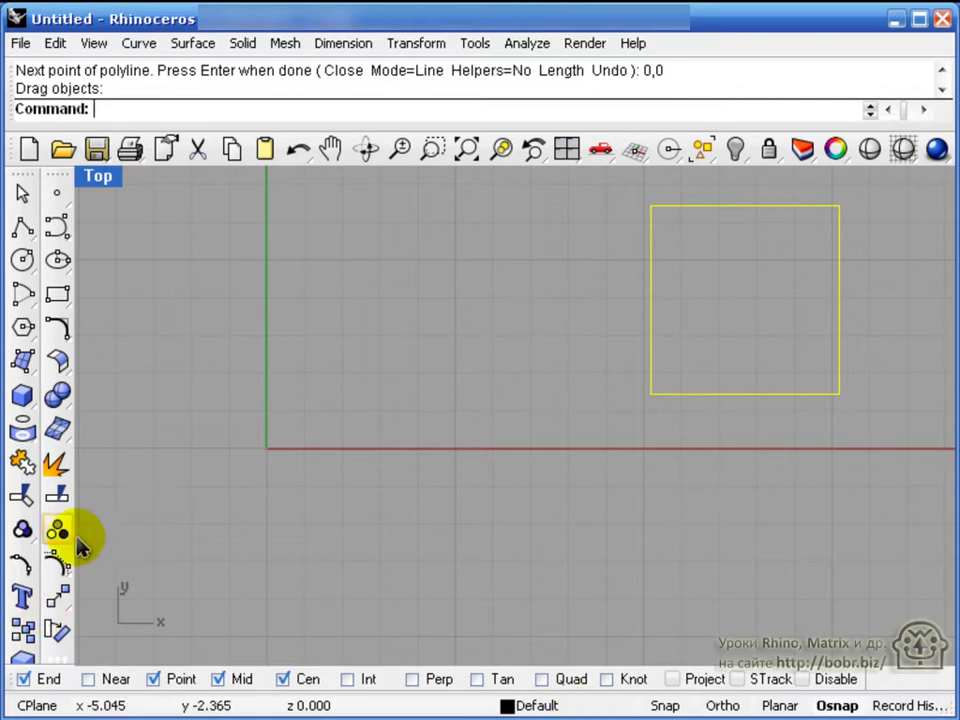
Start a polyline at the origin and add the relative point r5,0.
{"action": "left_click", "coordinate": [22, 228]}
{"action": "left_click", "coordinate": [266, 448]}
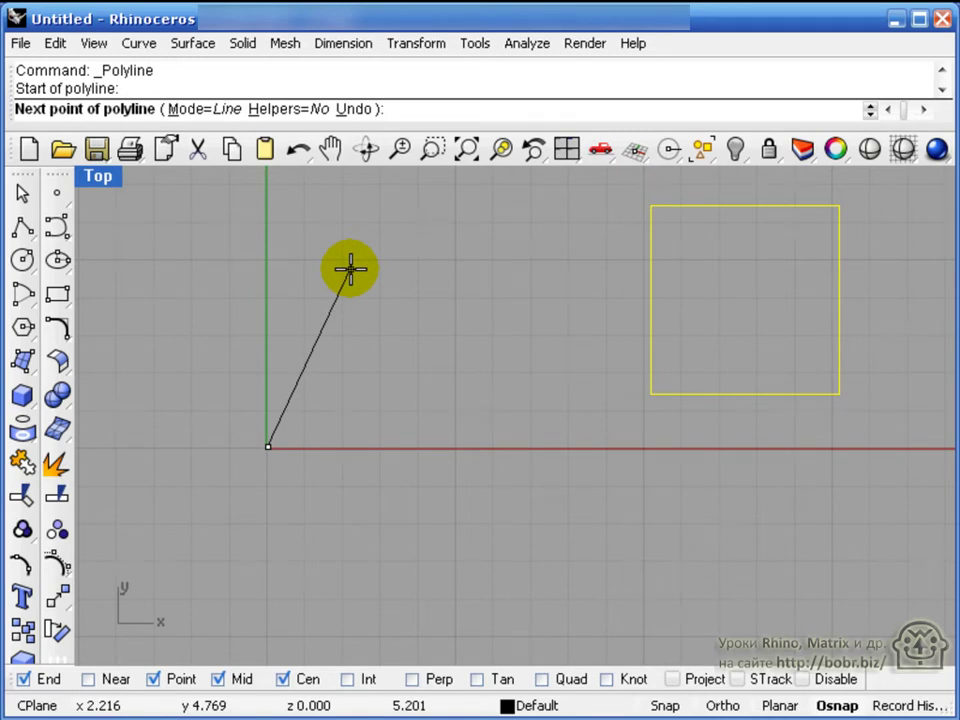
{"action": "left_click", "coordinate": [480, 109]}
{"action": "type", "text": "r"}
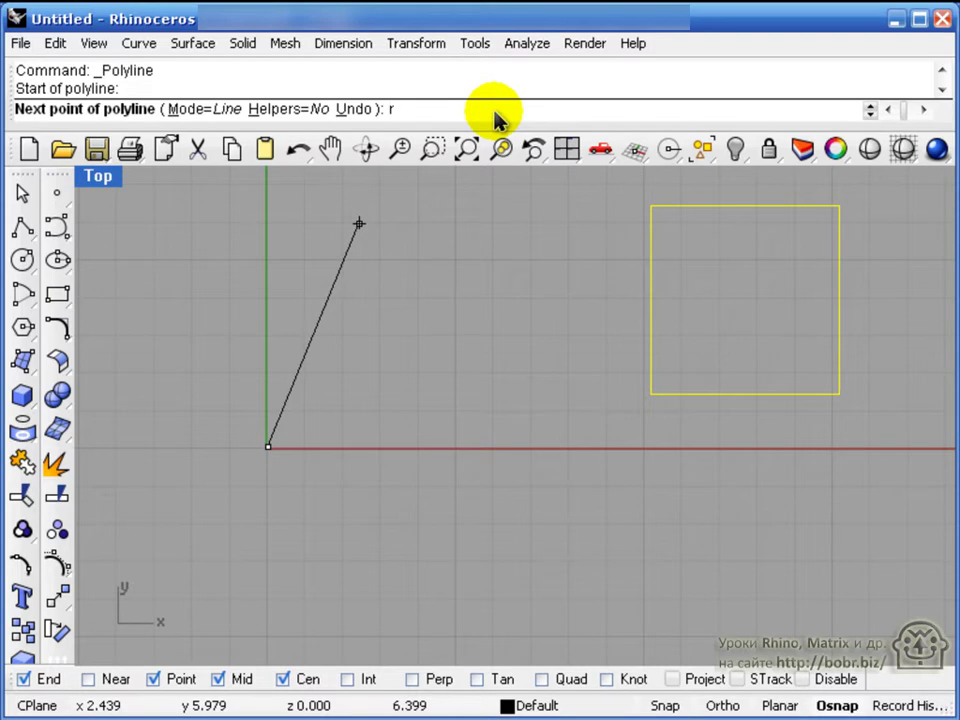
{"action": "type", "text": "5,0"}
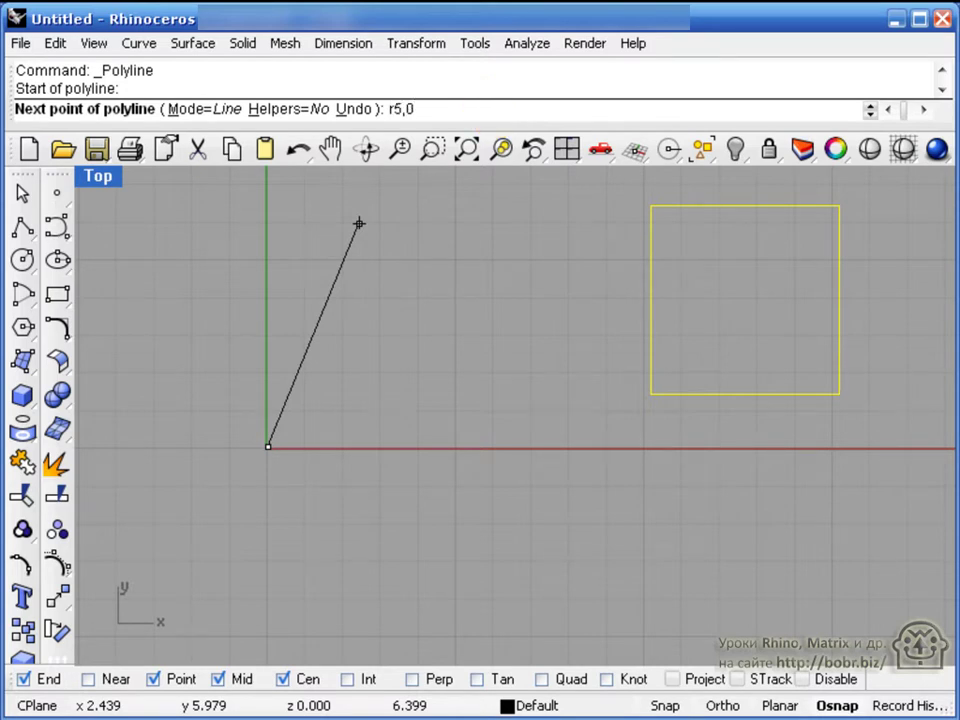
{"action": "key", "text": "Return"}
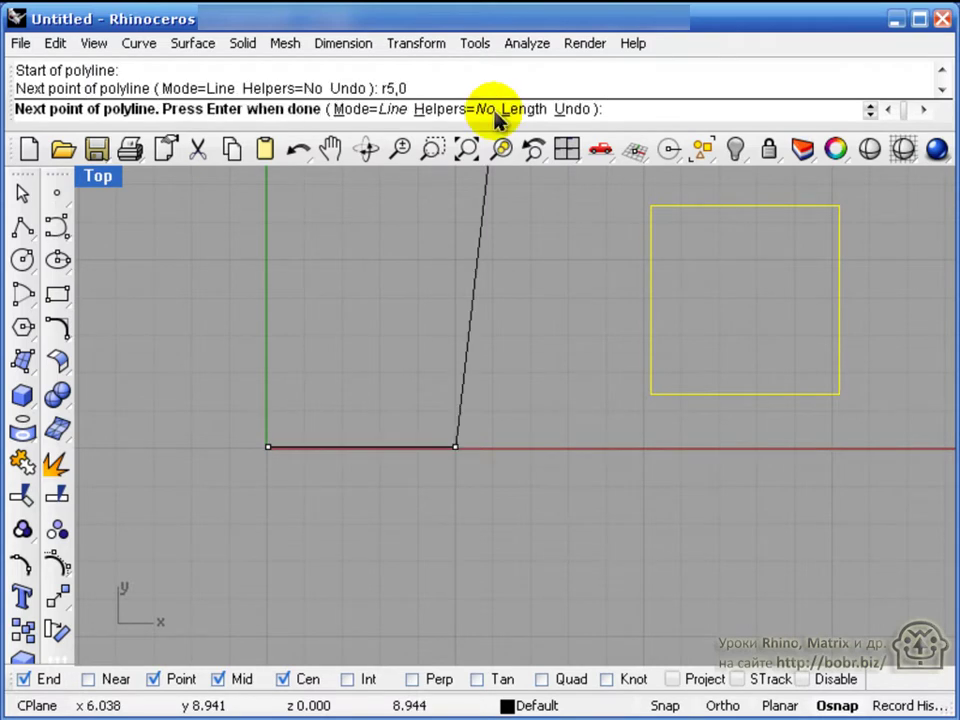
Complete the square with the relative polyline points r0,5, r-5,0 and r0,-5.
{"action": "type", "text": "r"}
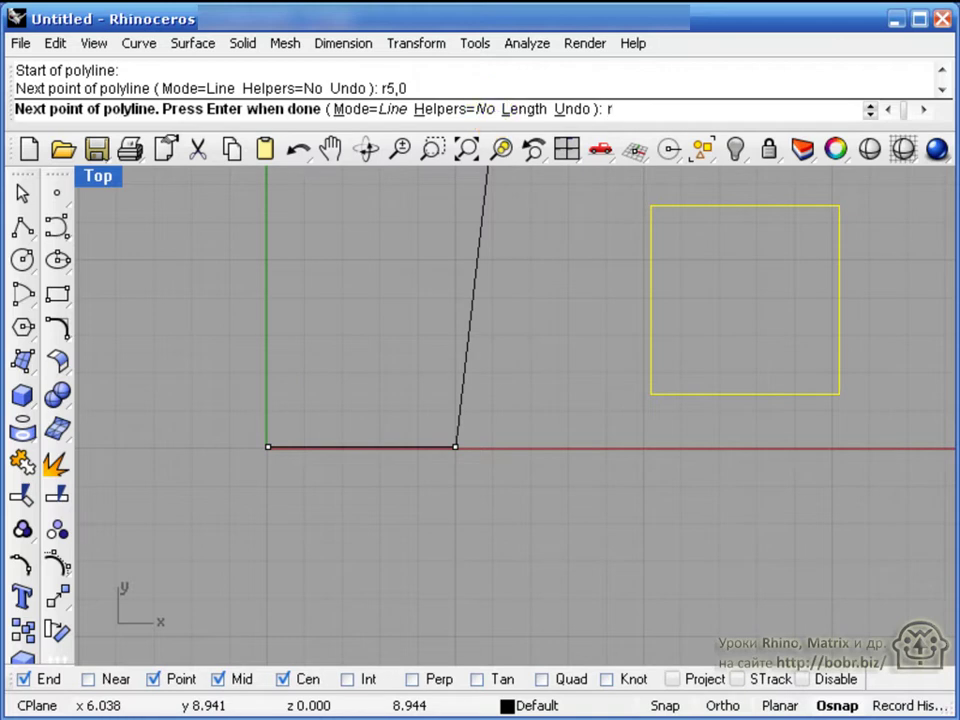
{"action": "type", "text": "0,5"}
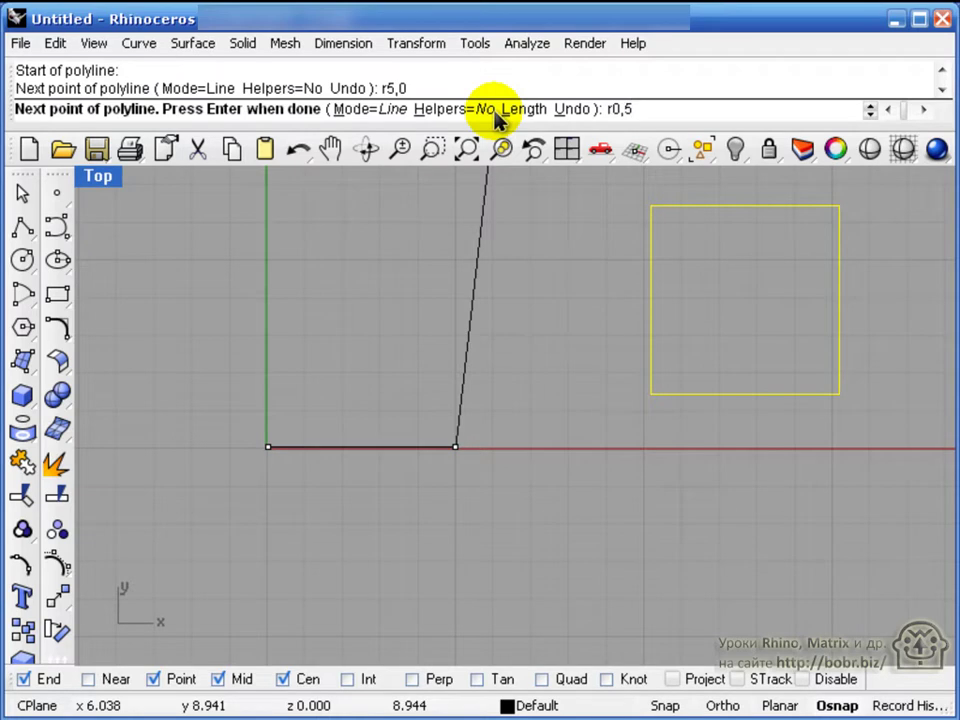
{"action": "key", "text": "Return"}
{"action": "type", "text": "r"}
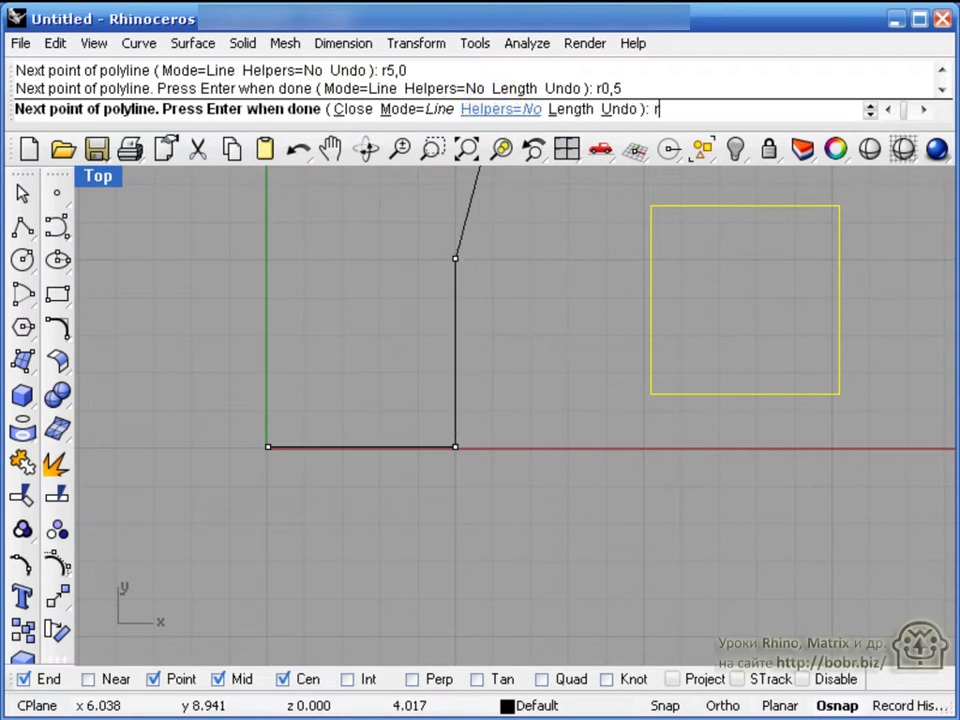
{"action": "type", "text": "-5,0"}
{"action": "key", "text": "Return"}
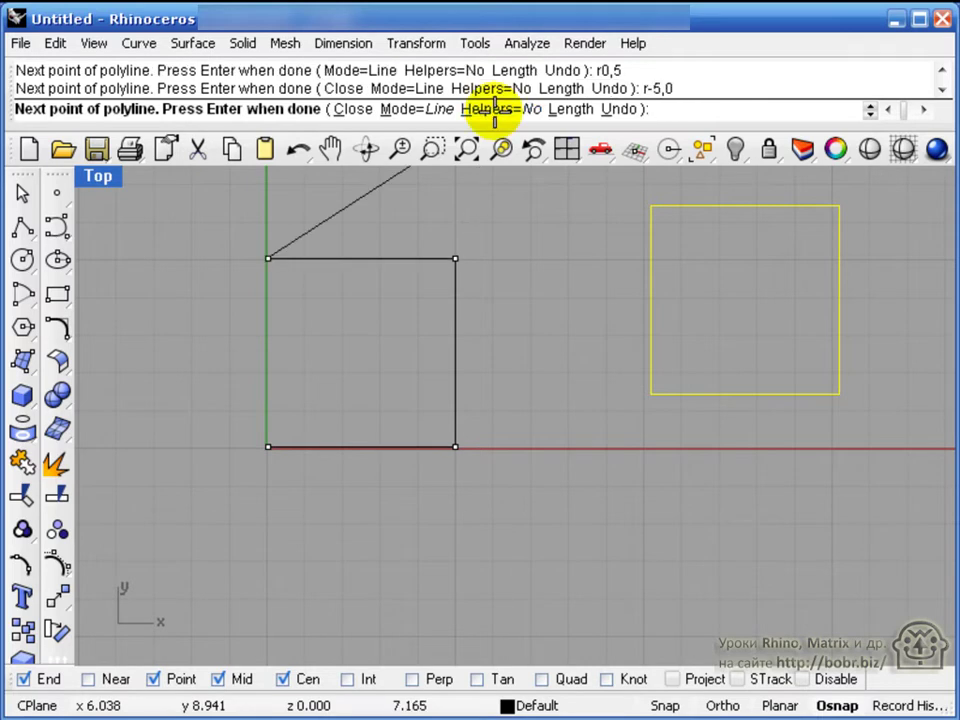
{"action": "type", "text": "r"}
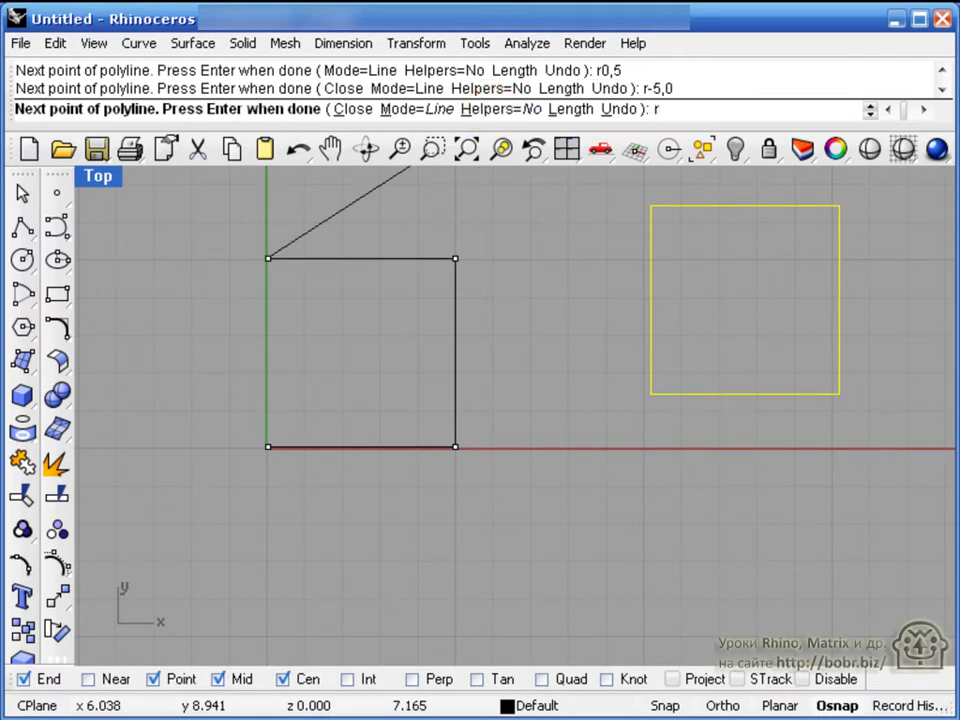
{"action": "type", "text": "0,-5"}
{"action": "key", "text": "Return"}
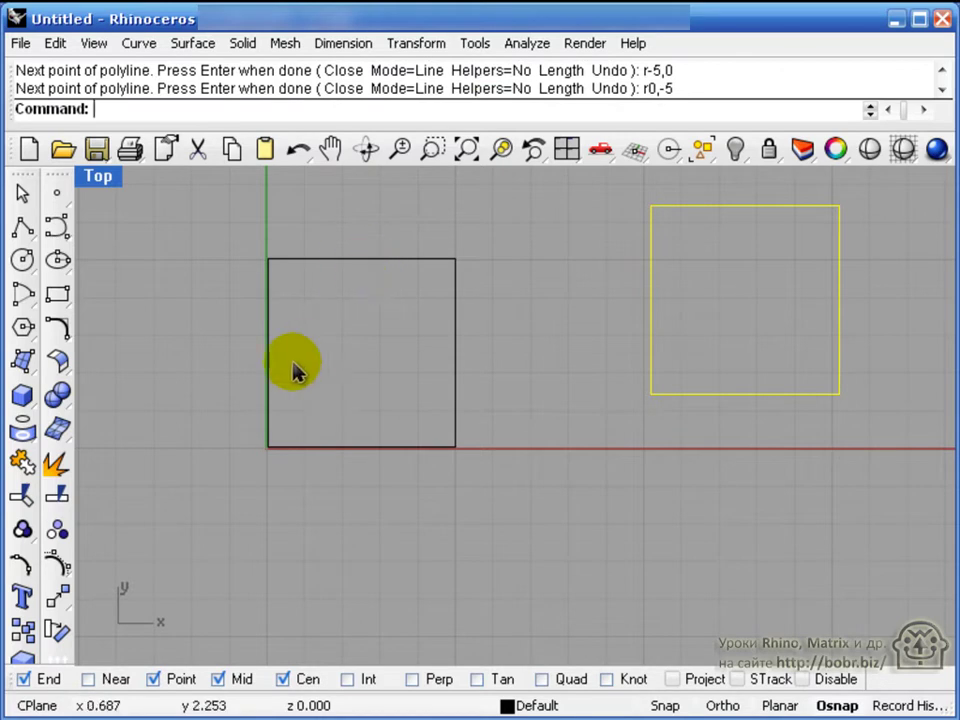
Delete the square drawn at the origin, keeping the other square.
{"action": "scroll", "coordinate": [318, 362], "scroll_direction": "up", "scroll_amount": 3}
{"action": "middle_click", "coordinate": [330, 360]}
{"action": "right_click_drag", "start_coordinate": [467, 317], "coordinate": [527, 362]}
{"action": "left_click_drag", "start_coordinate": [751, 407], "coordinate": [530, 204]}
{"action": "scroll", "coordinate": [619, 371], "scroll_direction": "down", "scroll_amount": 3}
{"action": "key", "text": "Delete"}
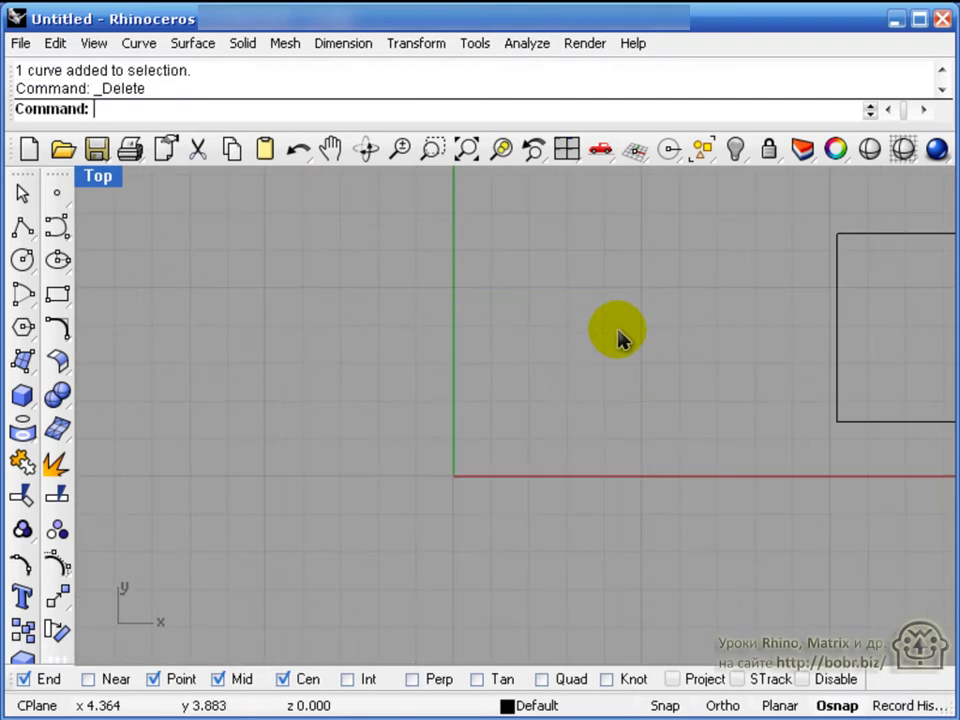
Start a polyline at coordinates 5,5.
{"action": "left_click", "coordinate": [22, 229]}
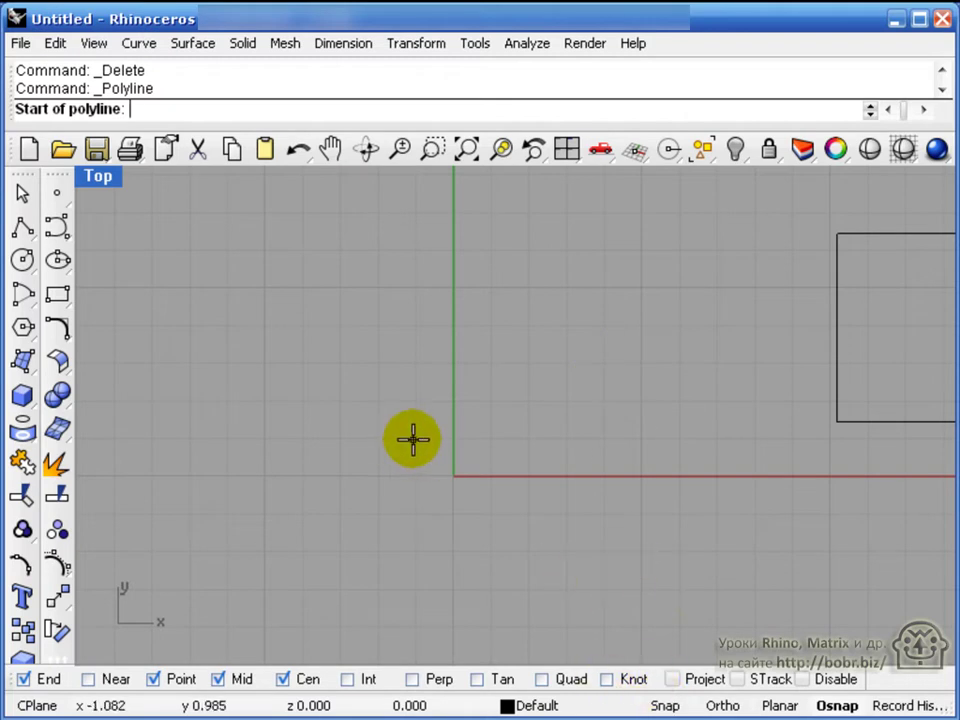
{"action": "type", "text": "5,5"}
{"action": "key", "text": "Return"}
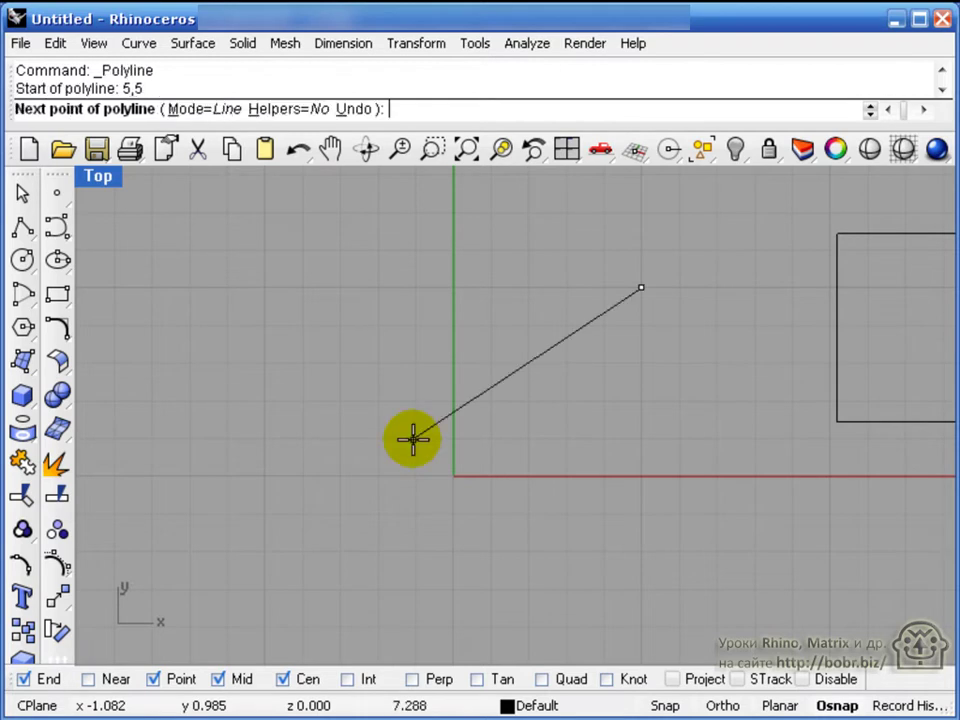
{"action": "scroll", "coordinate": [430, 415], "scroll_direction": "up", "scroll_amount": 3}
{"action": "scroll", "coordinate": [450, 392], "scroll_direction": "down", "scroll_amount": 5}
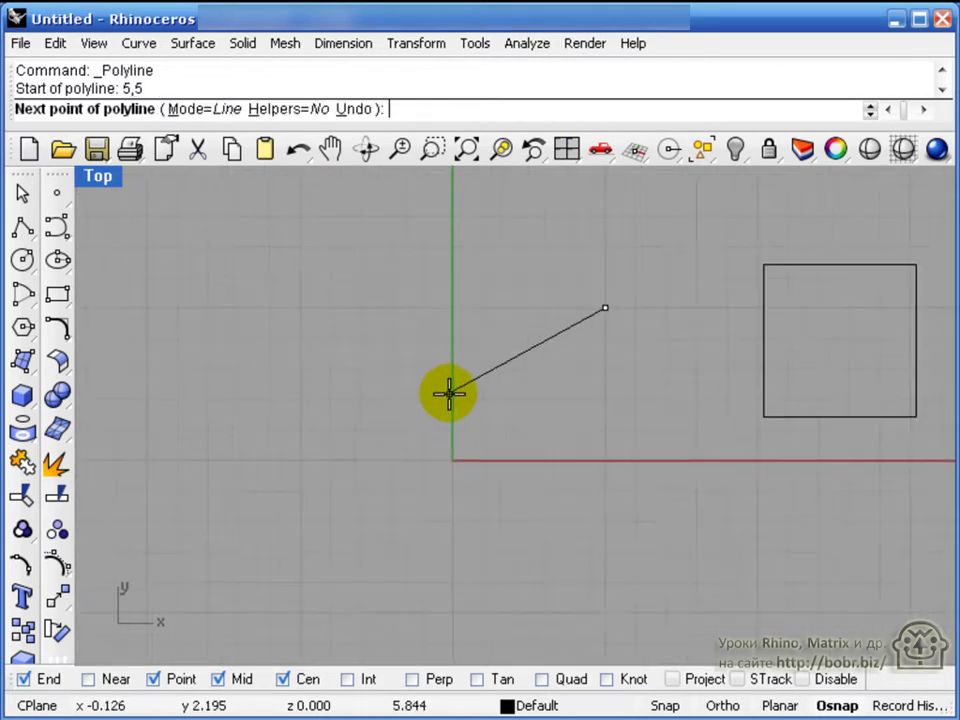
{"action": "scroll", "coordinate": [696, 385], "scroll_direction": "up", "scroll_amount": 2}
{"action": "scroll", "coordinate": [660, 334], "scroll_direction": "up", "scroll_amount": 2}
{"action": "scroll", "coordinate": [656, 341], "scroll_direction": "down", "scroll_amount": 4}
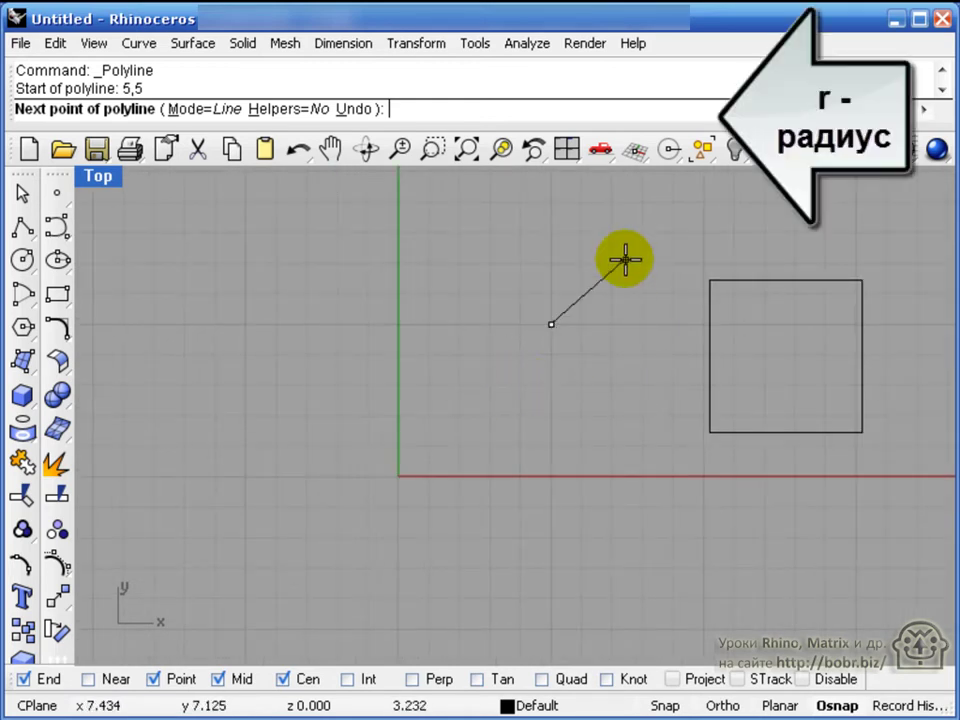
Try to add a second polyline point with the relative entry r5,45, and cancel the polyline.
{"action": "type", "text": "r5"}
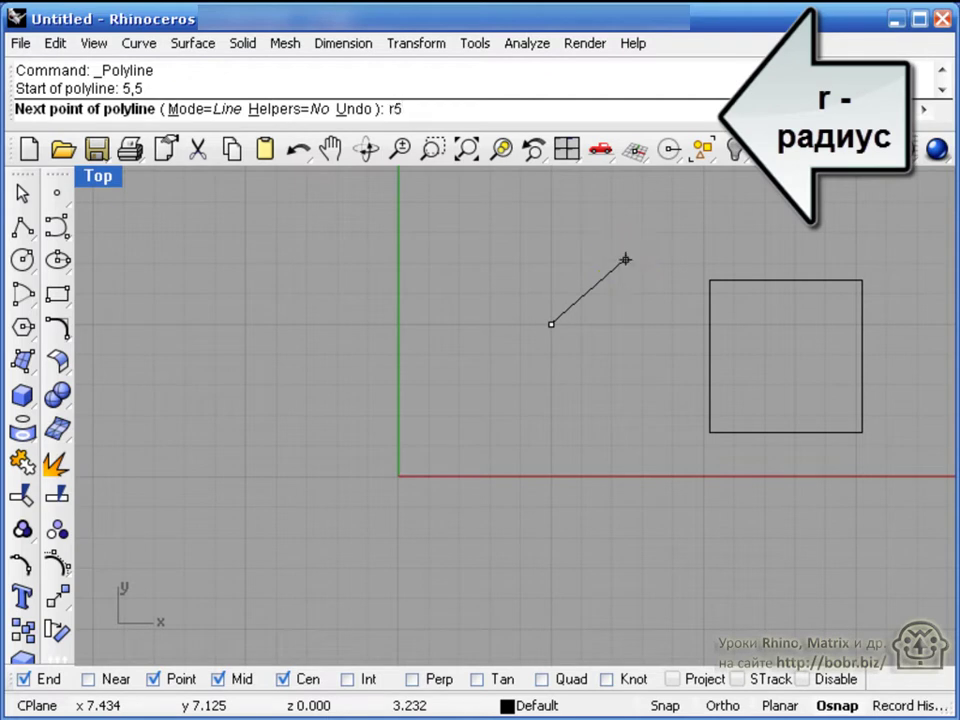
{"action": "left_click", "coordinate": [625, 260]}
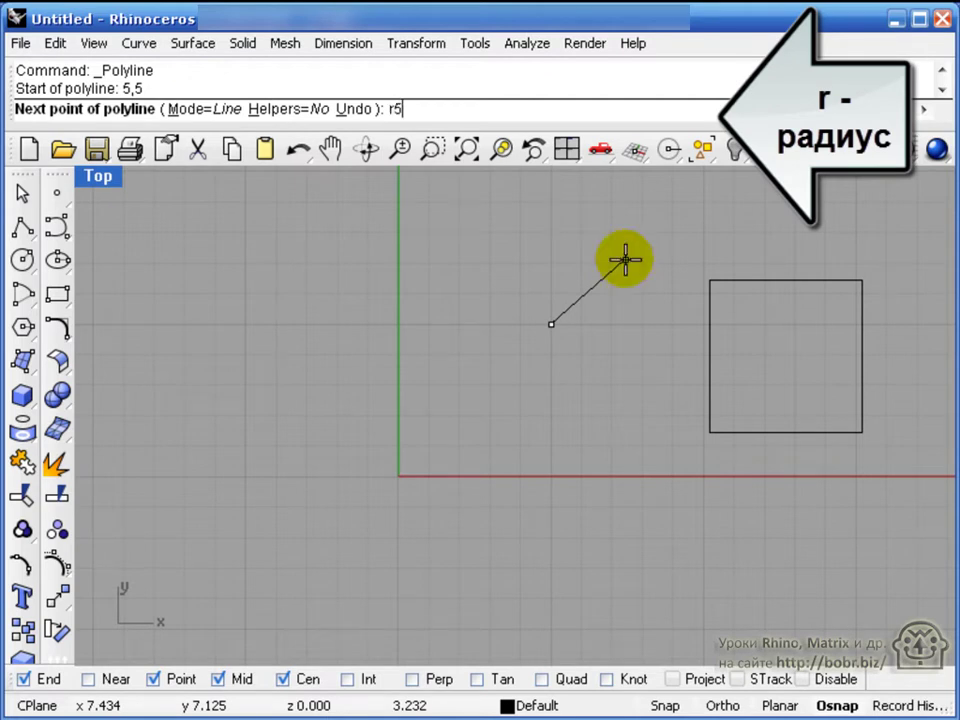
{"action": "type", "text": ",45"}
{"action": "key", "text": "Return"}
{"action": "scroll", "coordinate": [598, 380], "scroll_direction": "down", "scroll_amount": 1}
{"action": "scroll", "coordinate": [598, 380], "scroll_direction": "up", "scroll_amount": 1}
{"action": "scroll", "coordinate": [596, 379], "scroll_direction": "down", "scroll_amount": 3}
{"action": "scroll", "coordinate": [596, 379], "scroll_direction": "up", "scroll_amount": 2}
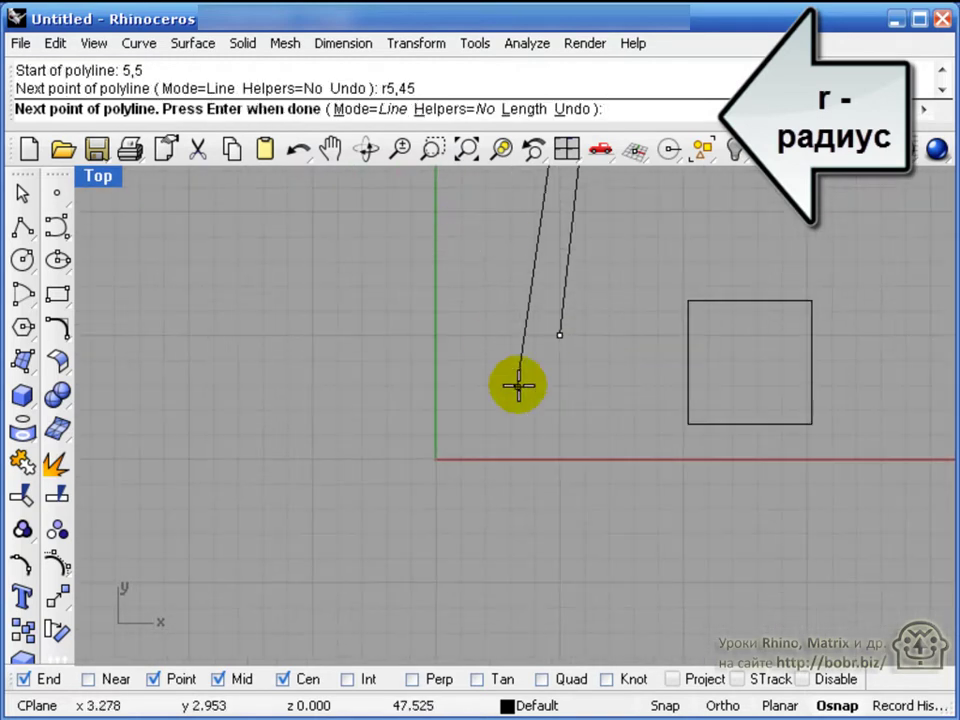
{"action": "key", "text": "Escape"}
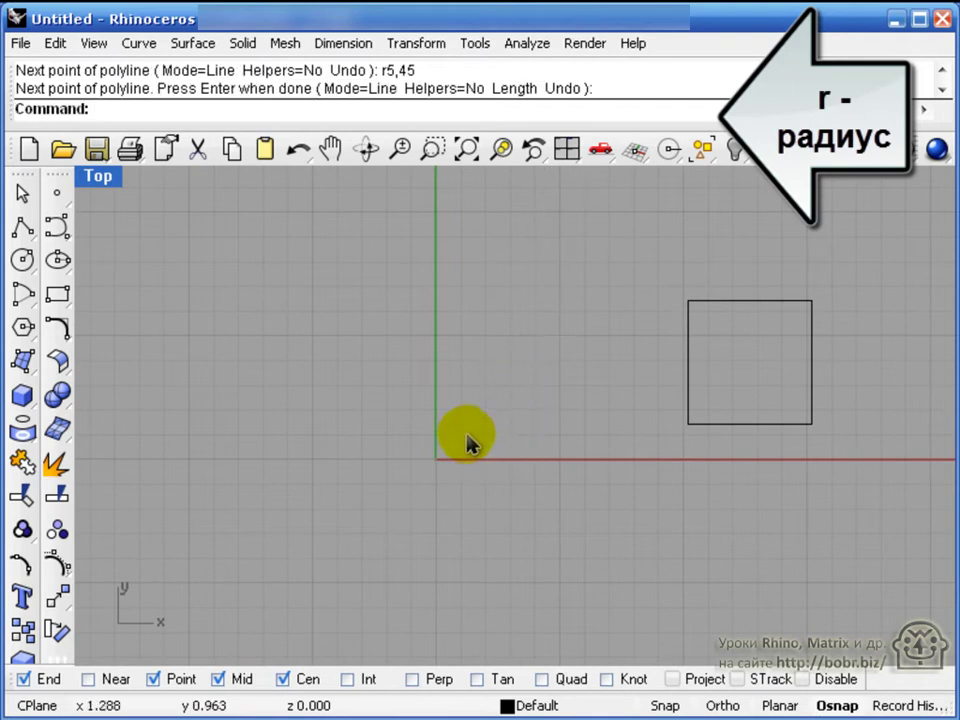
Start a new polyline at about 2.5,3.4 and add a relative polar point with r5<45.
{"action": "left_click", "coordinate": [22, 226]}
{"action": "left_click", "coordinate": [498, 374]}
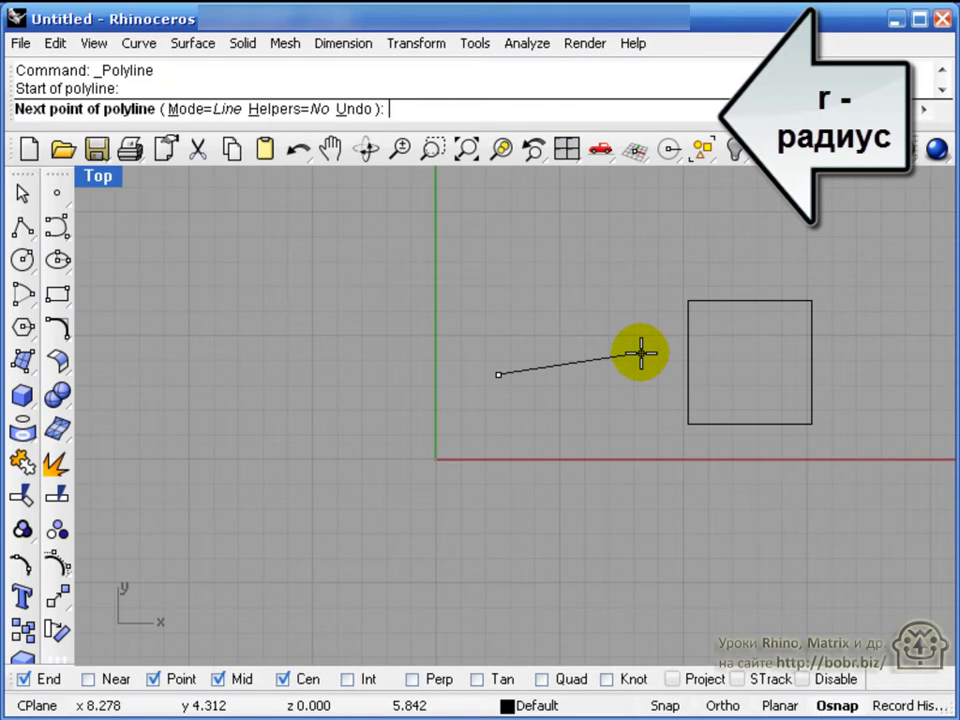
{"action": "type", "text": "r5"}
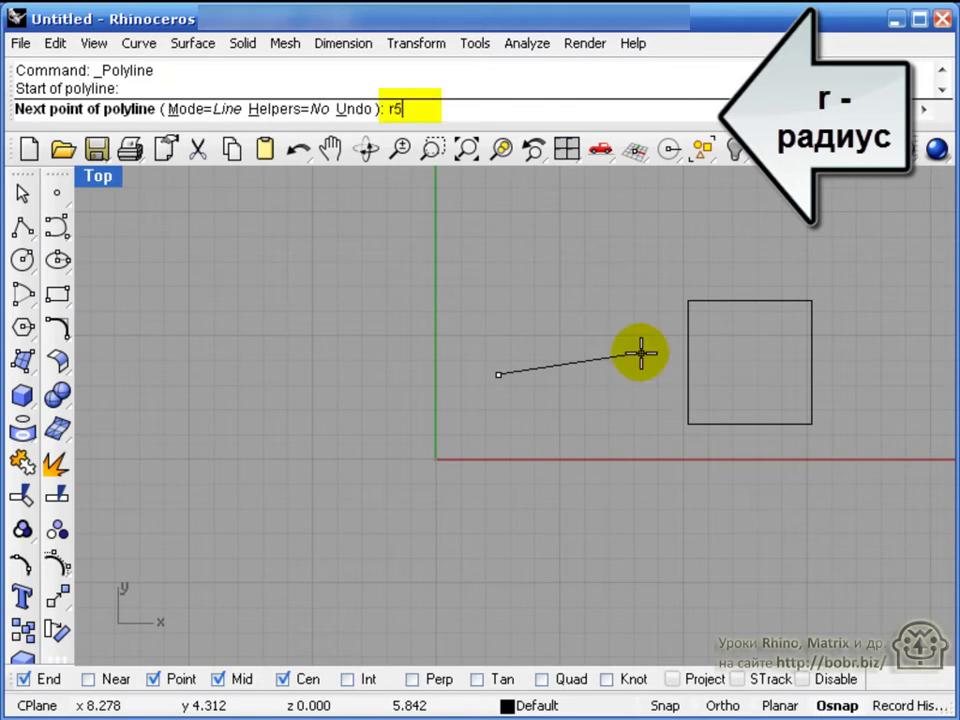
{"action": "type", "text": "<45"}
{"action": "key", "text": "Return"}
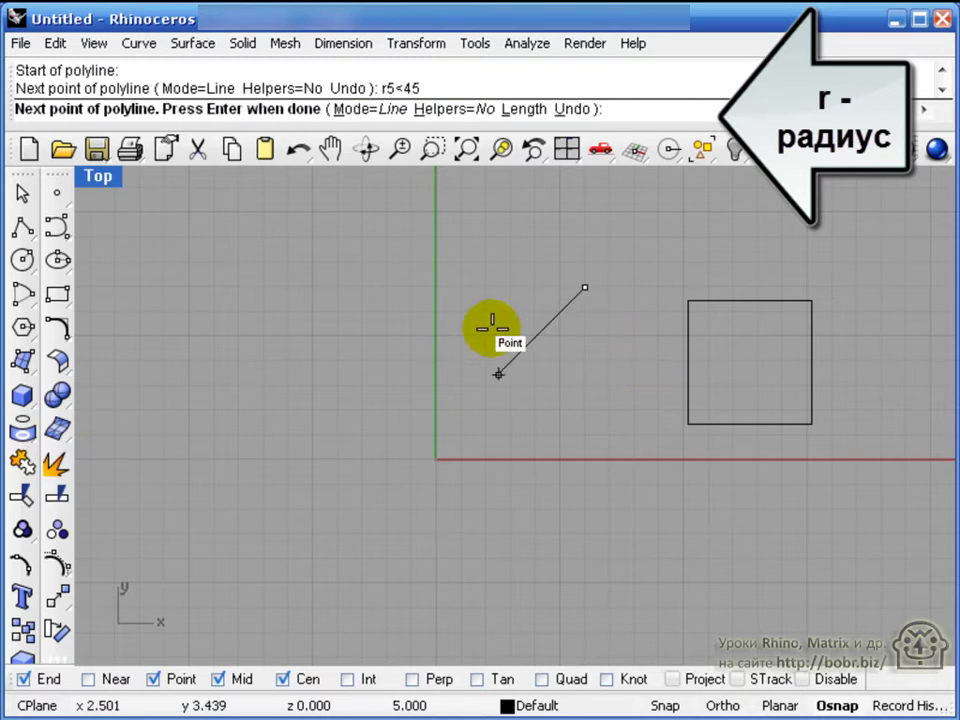
Add the next polyline point 4 units away at 220 degrees with r4<220.
{"action": "type", "text": "r"}
{"action": "left_click", "coordinate": [467, 248]}
{"action": "type", "text": "4"}
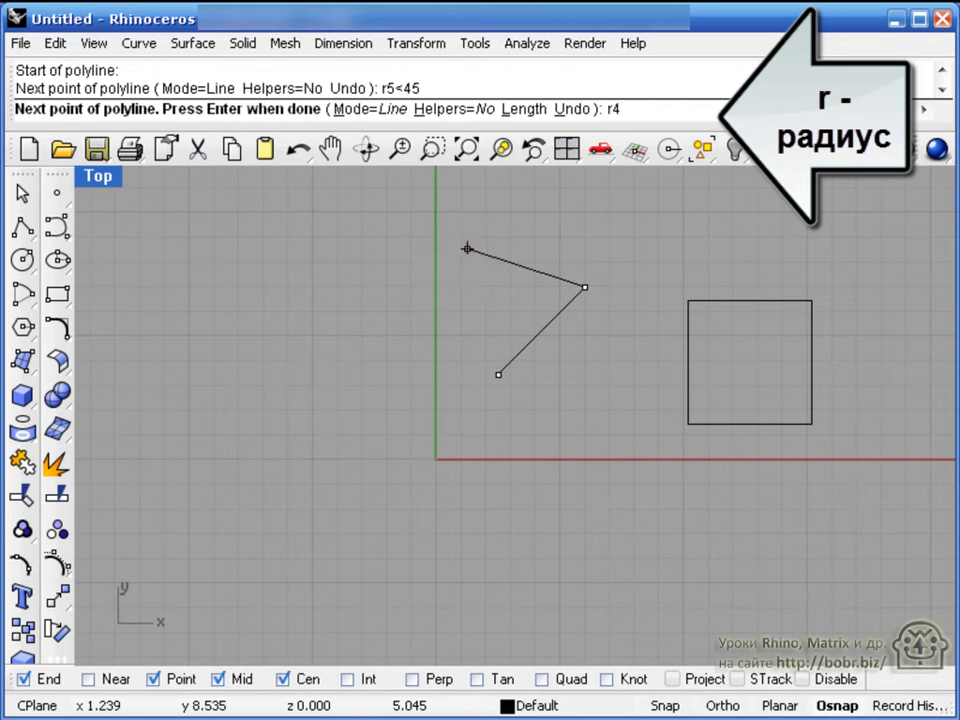
{"action": "type", "text": "<"}
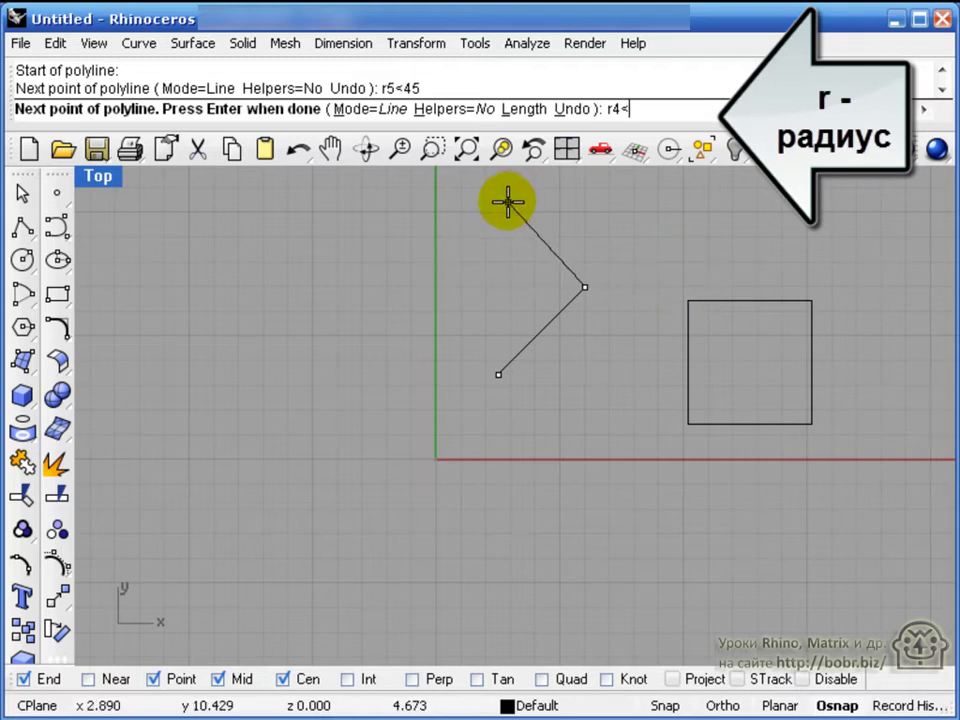
{"action": "type", "text": "220"}
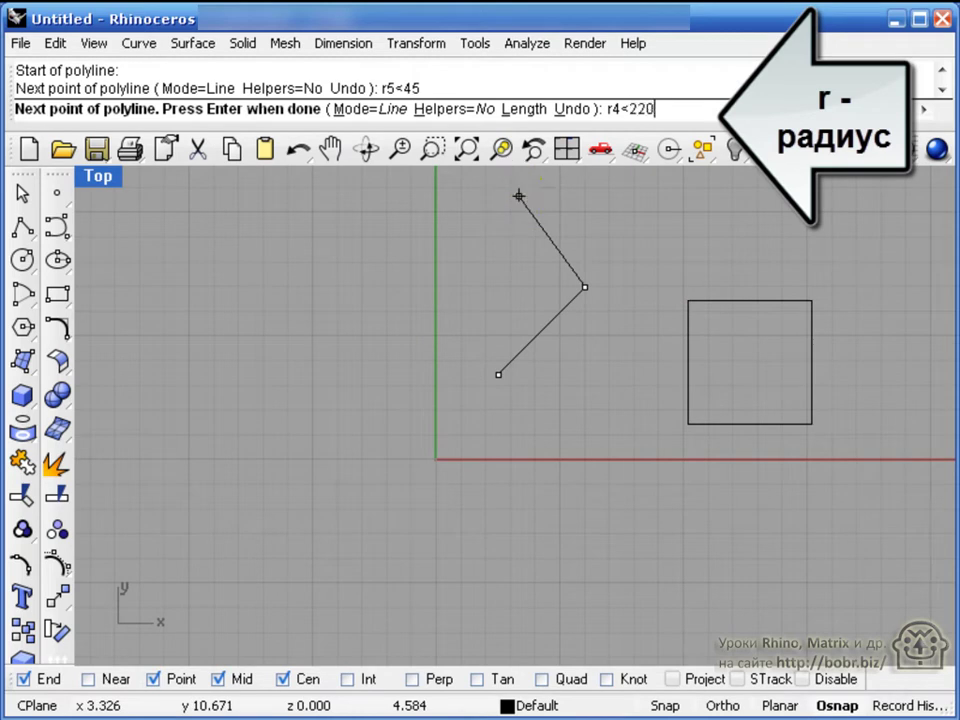
{"action": "key", "text": "Return"}
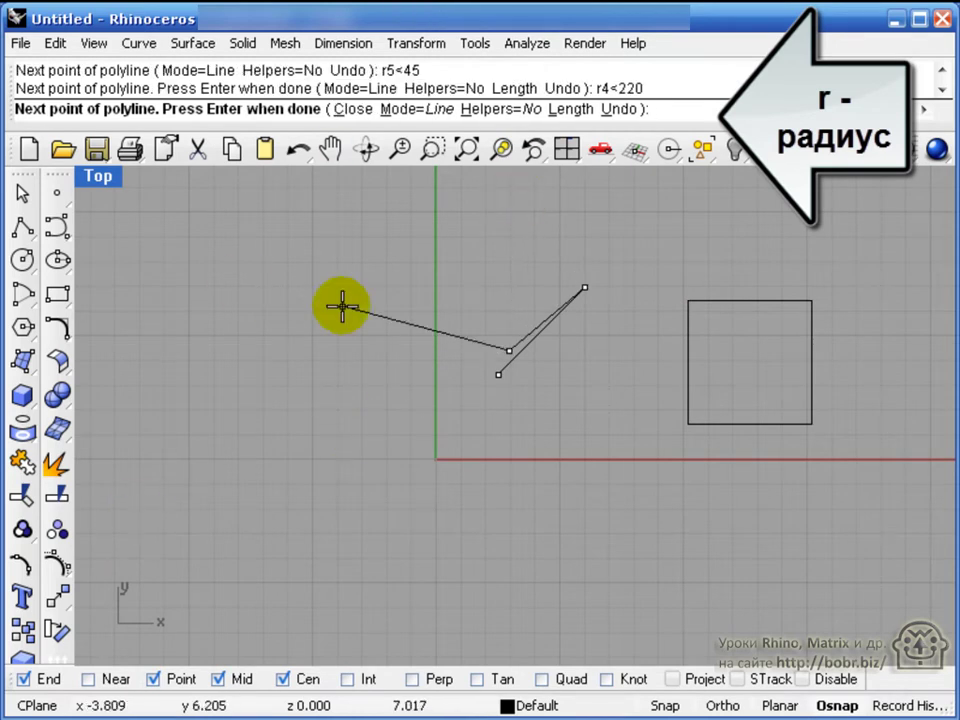
Try to add the polyline point r5,90, and undo that point within the command.
{"action": "type", "text": "r5"}
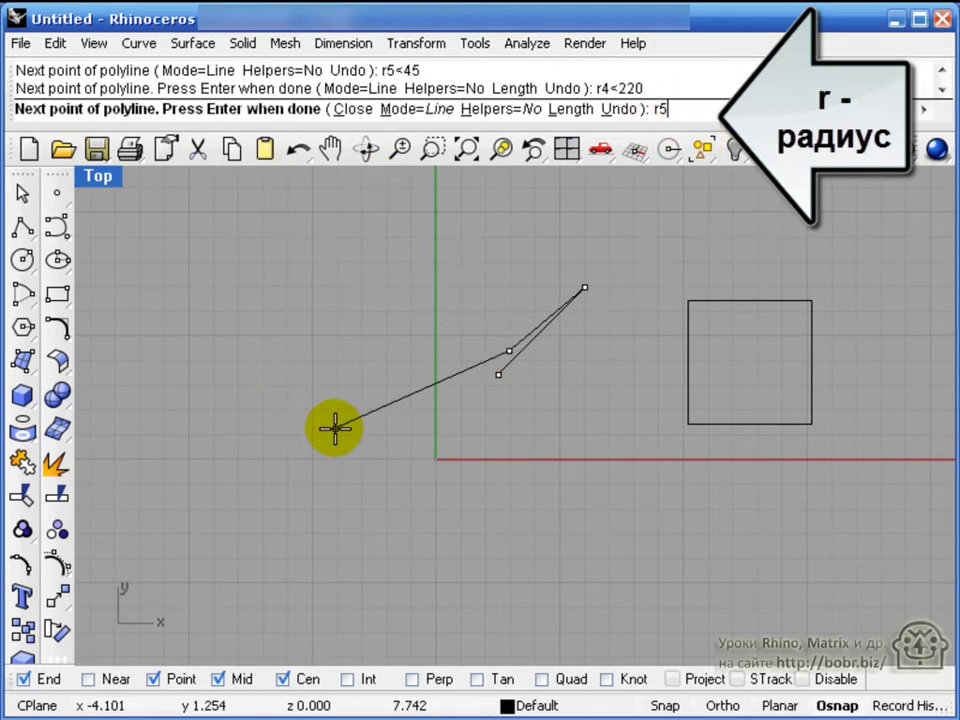
{"action": "type", "text": ","}
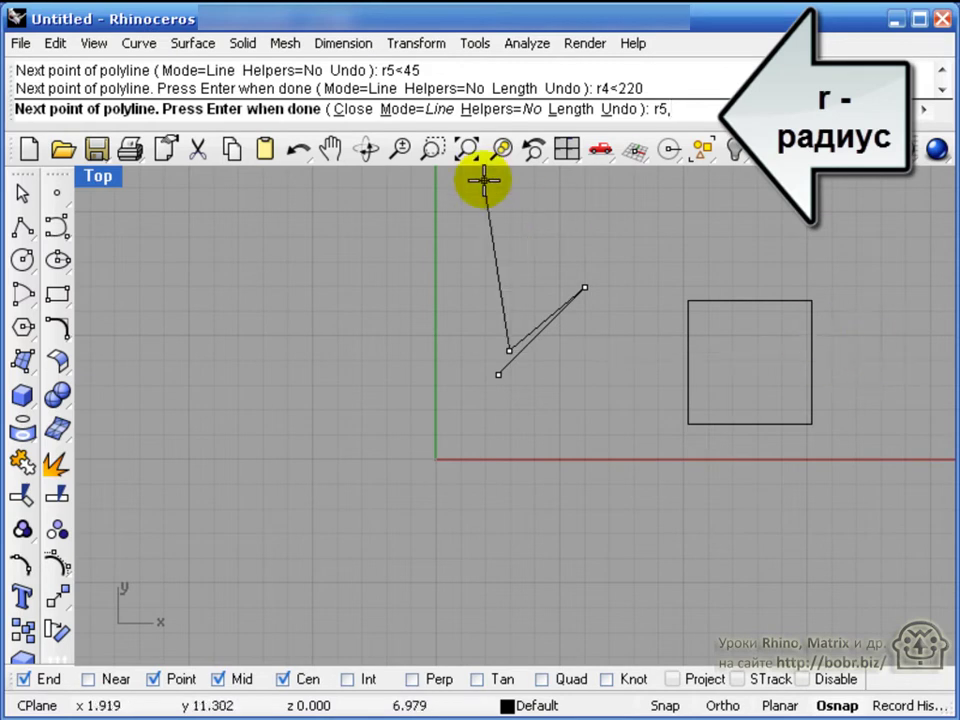
{"action": "type", "text": "90"}
{"action": "key", "text": "Return"}
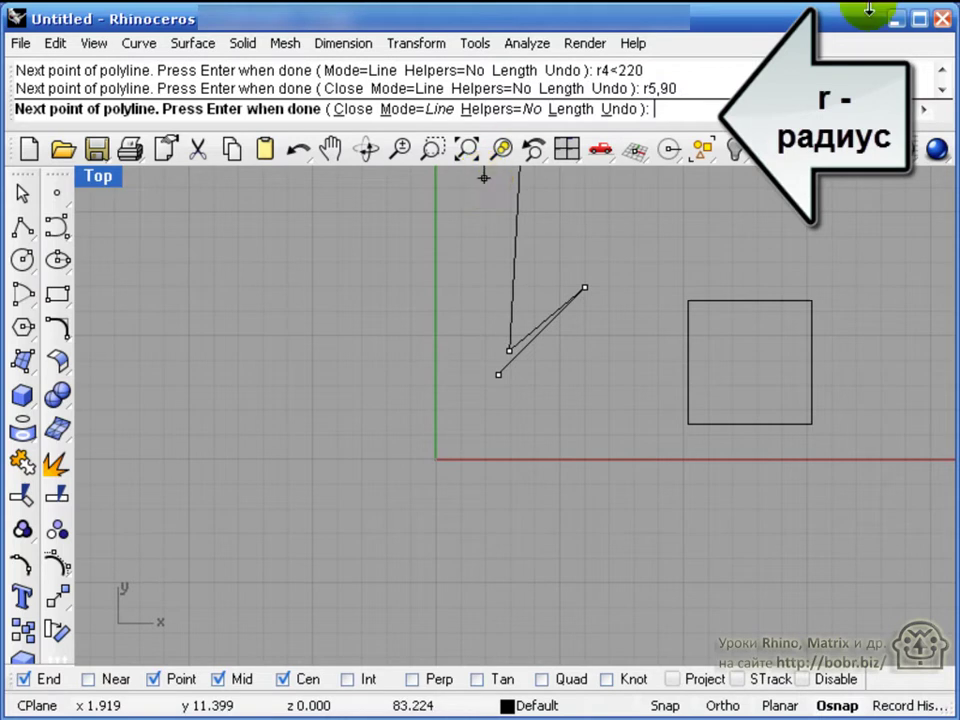
{"action": "left_click", "coordinate": [617, 110]}
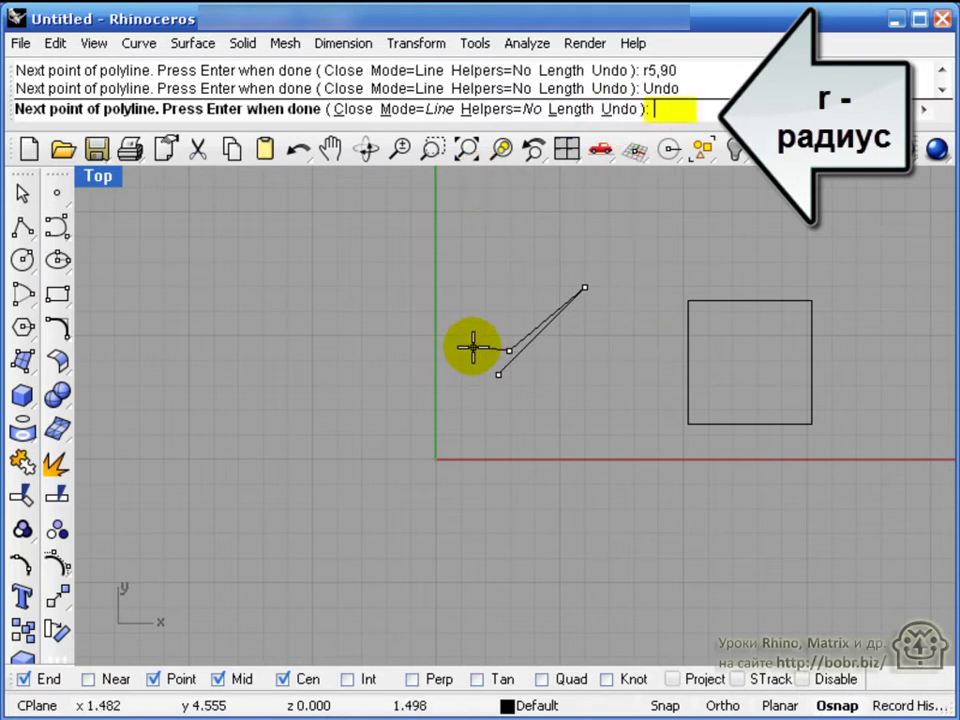
Add the polyline point r4<90 and close the polyline at its start point.
{"action": "type", "text": "r4<"}
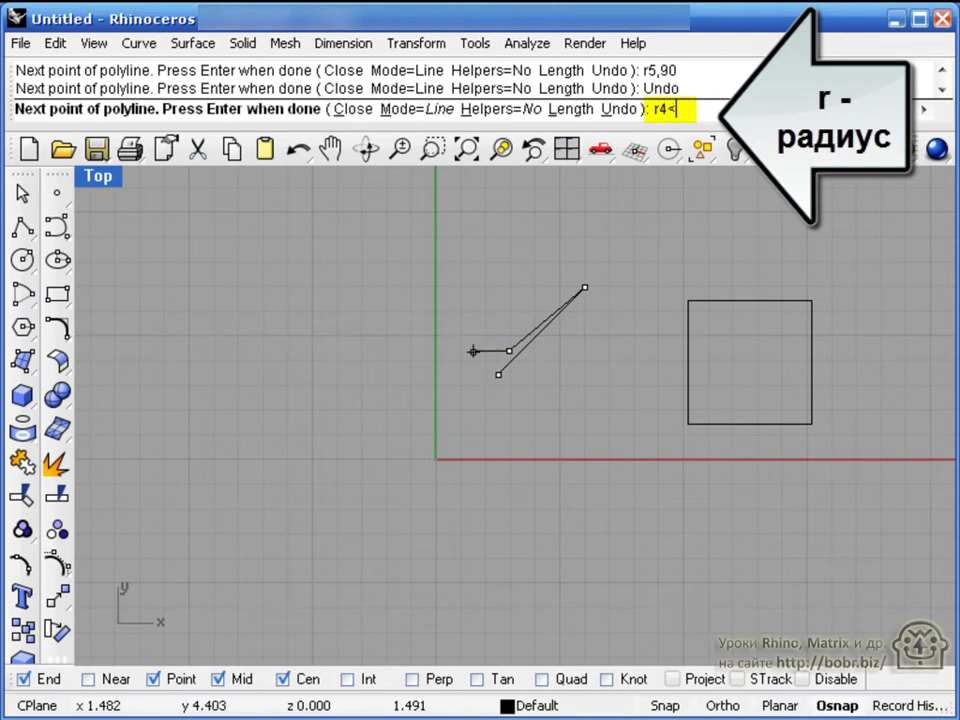
{"action": "type", "text": "90"}
{"action": "key", "text": "Return"}
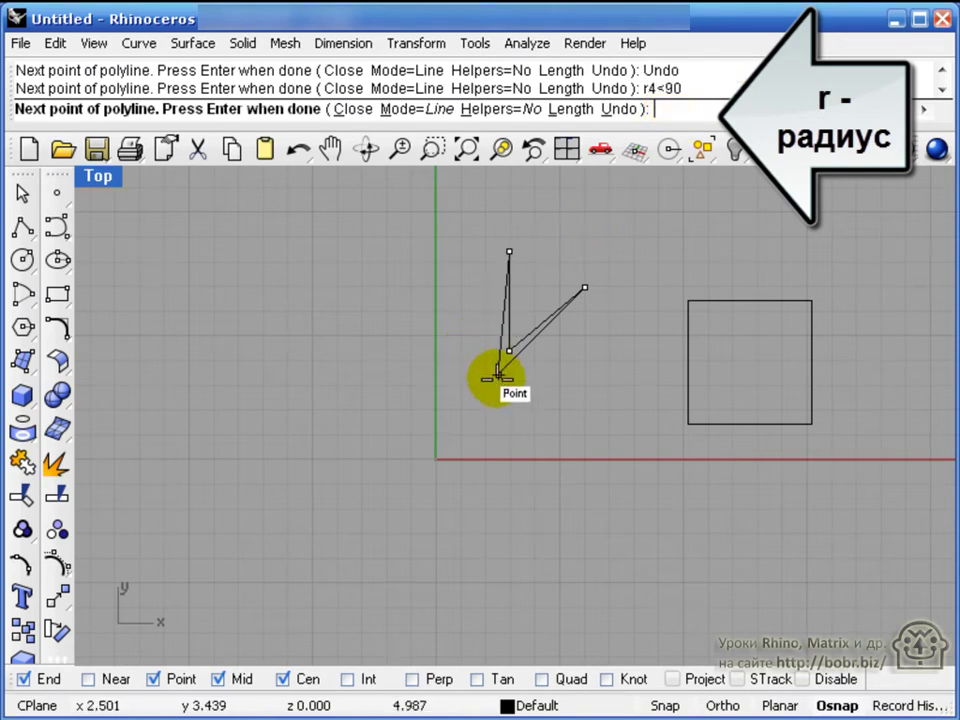
{"action": "left_click", "coordinate": [498, 377]}
Move the closed V-shaped polyline to the right and upward, beside the square's upper-left corner.
{"action": "left_click", "coordinate": [524, 340]}
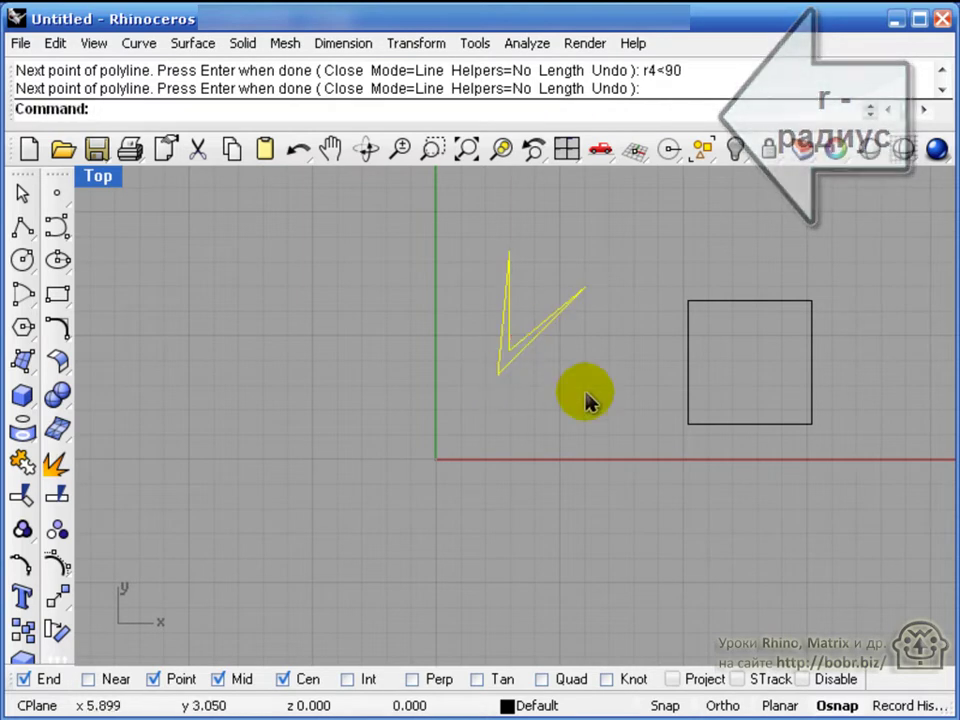
{"action": "left_click_drag", "start_coordinate": [529, 362], "coordinate": [650, 311]}
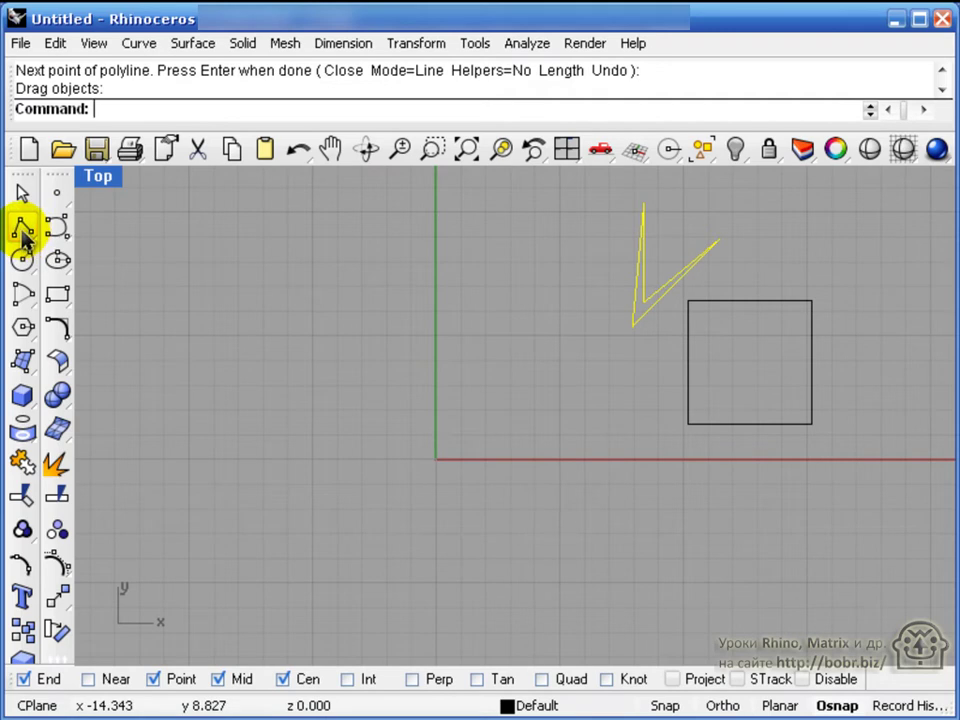
Try to draw a polyline near the origin with its first segment constrained to 6 units.
{"action": "right_click_drag", "start_coordinate": [476, 379], "coordinate": [390, 411]}
{"action": "key", "text": "Return"}
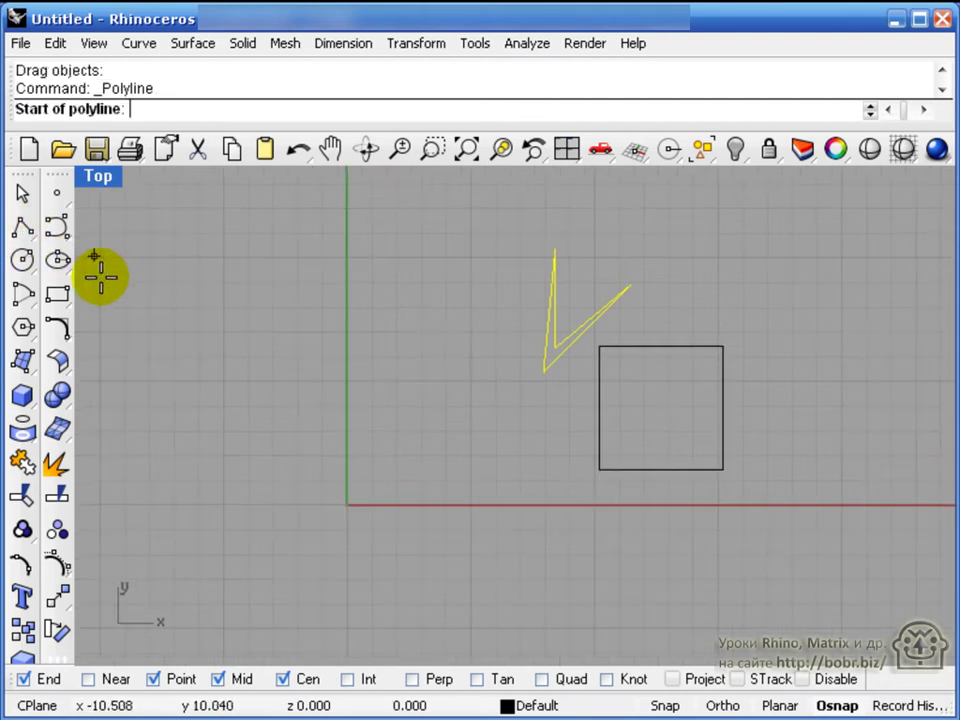
{"action": "left_click", "coordinate": [371, 461]}
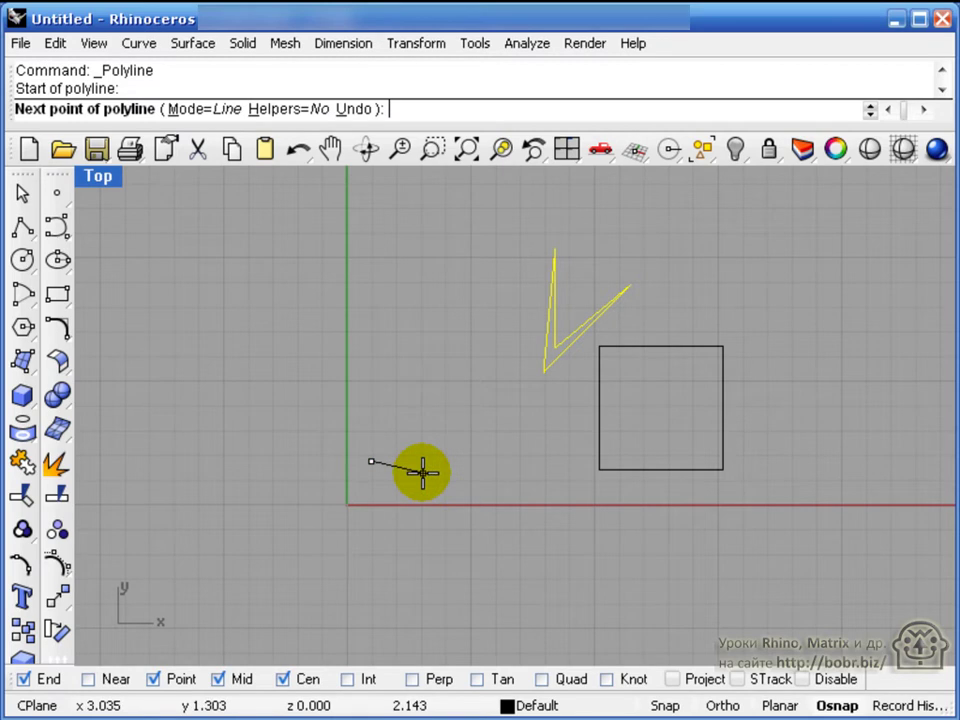
{"action": "type", "text": "6"}
{"action": "key", "text": "Return"}
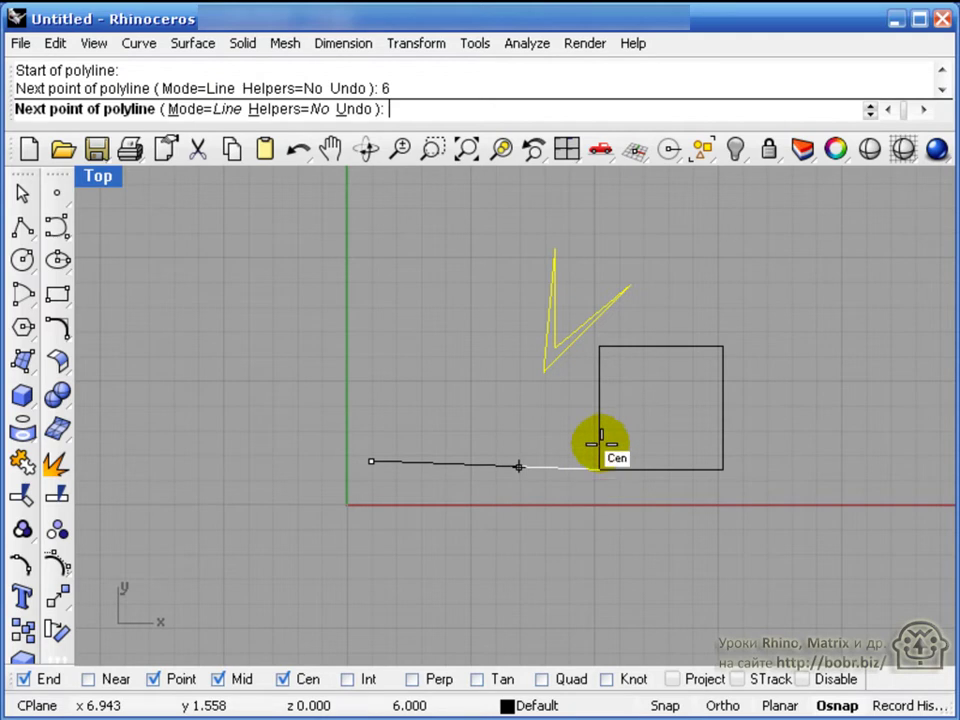
{"action": "left_click", "coordinate": [448, 333]}
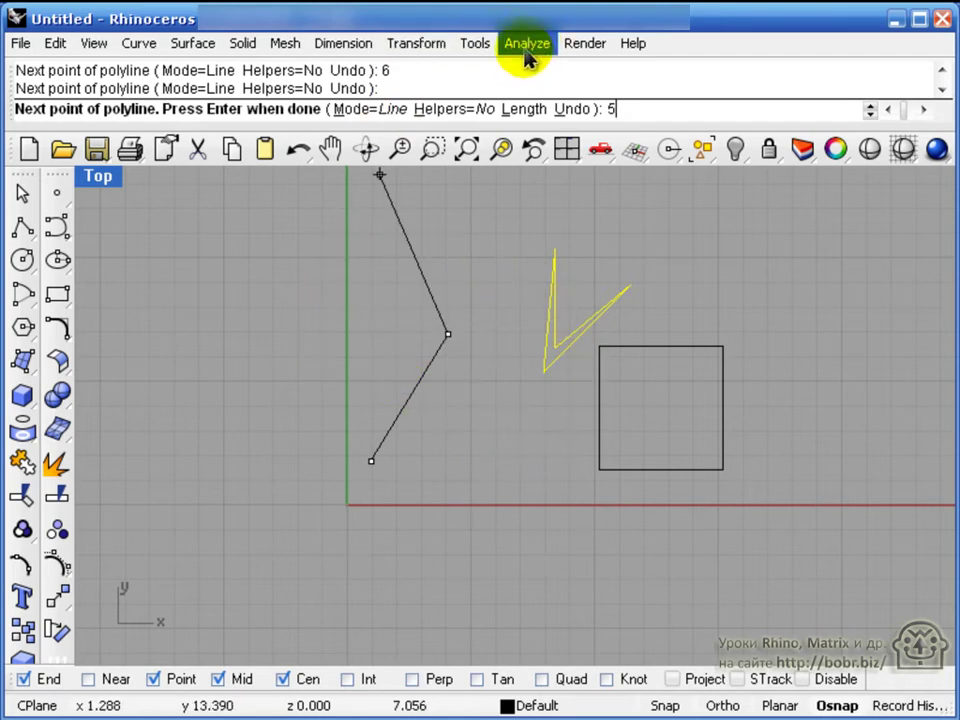
Check the ortho snap angle setting in the Modeling Aids options.
{"action": "left_click", "coordinate": [474, 43]}
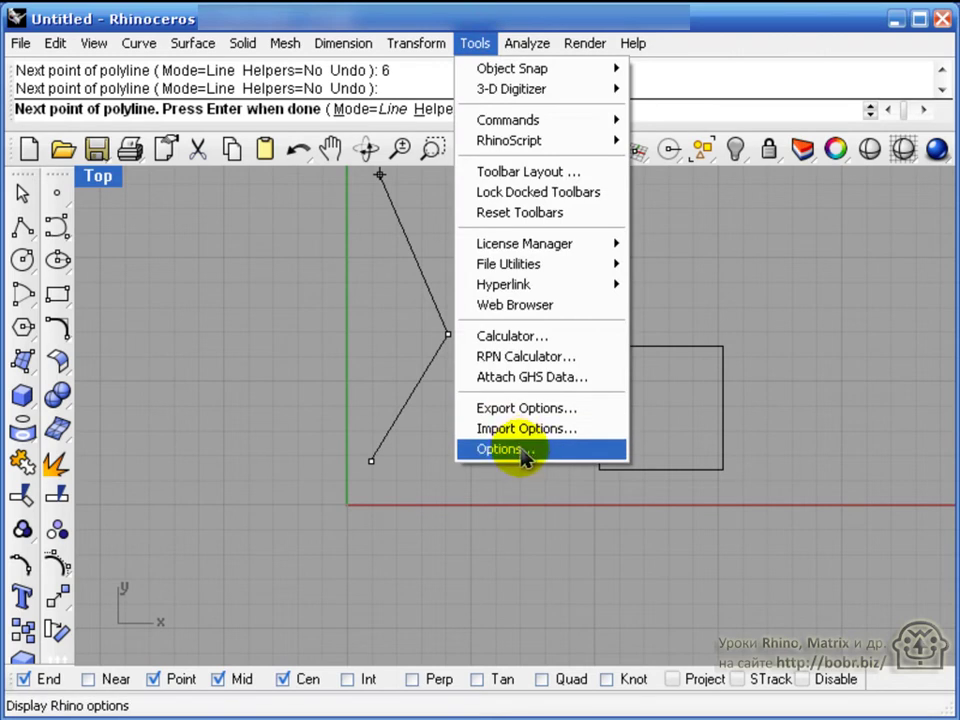
{"action": "left_click", "coordinate": [527, 452]}
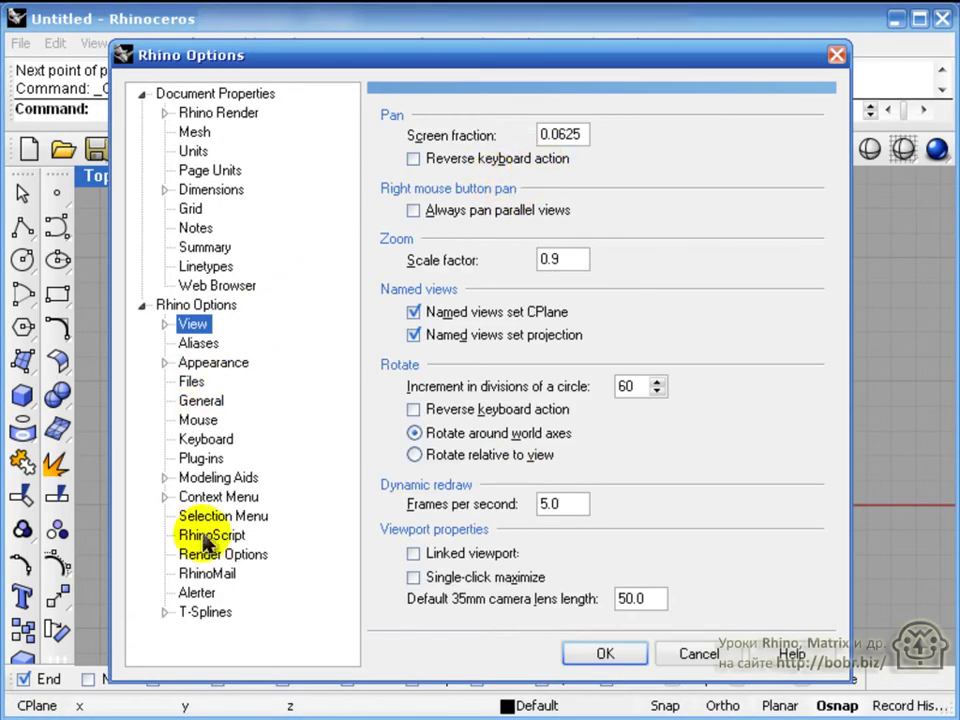
{"action": "left_click", "coordinate": [212, 480]}
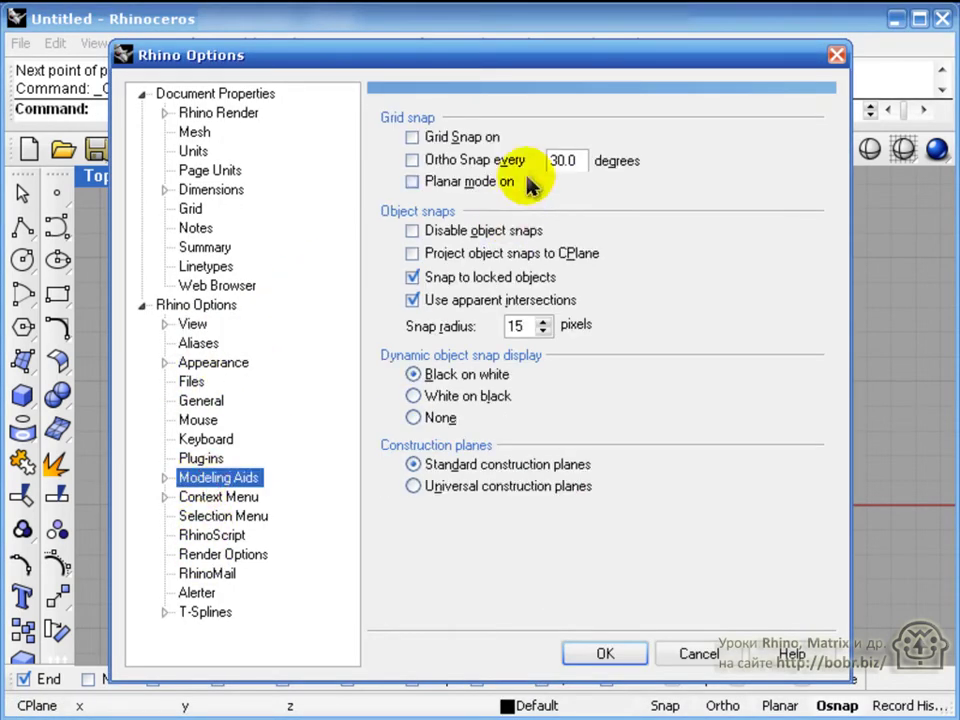
{"action": "double_click", "coordinate": [581, 160]}
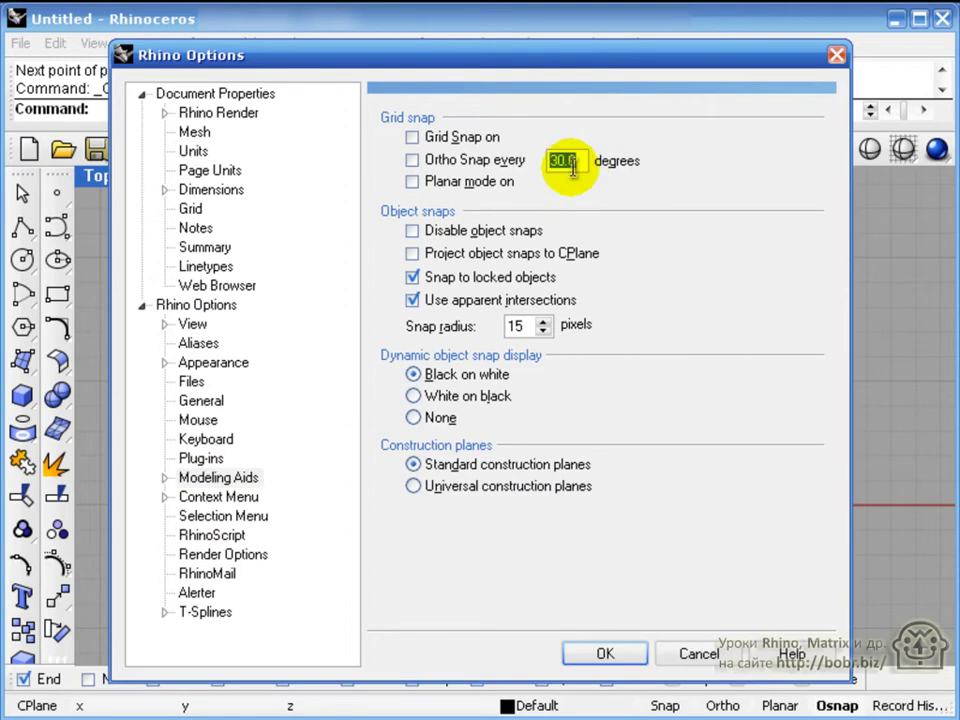
{"action": "left_click", "coordinate": [605, 651]}
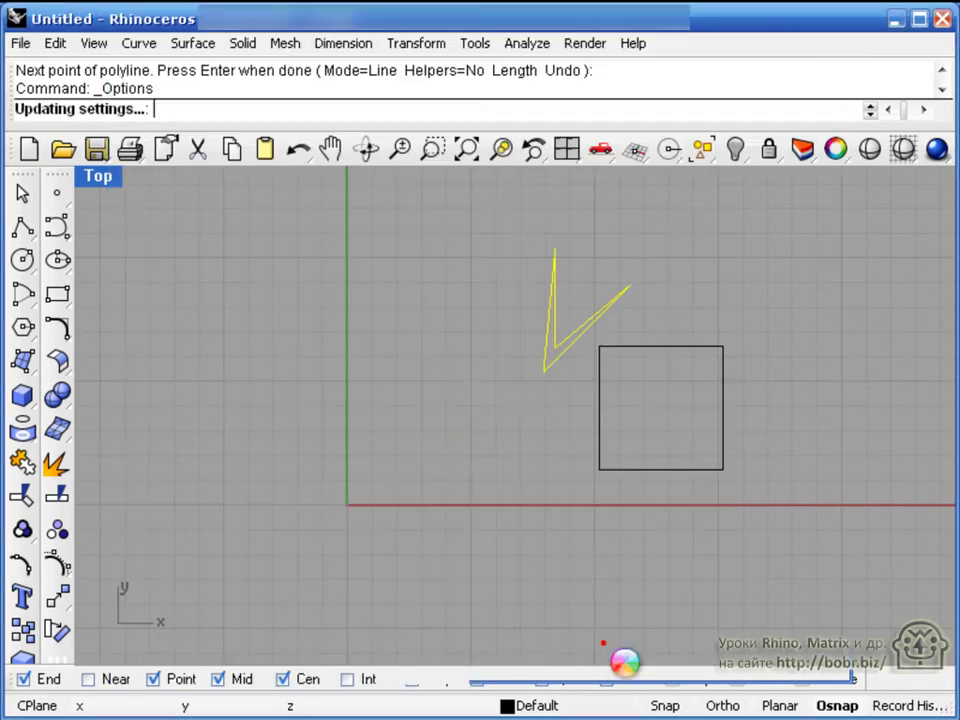
Start a polyline near the origin and draw its first segment horizontally to the right, 5 units long.
{"action": "left_click", "coordinate": [22, 226]}
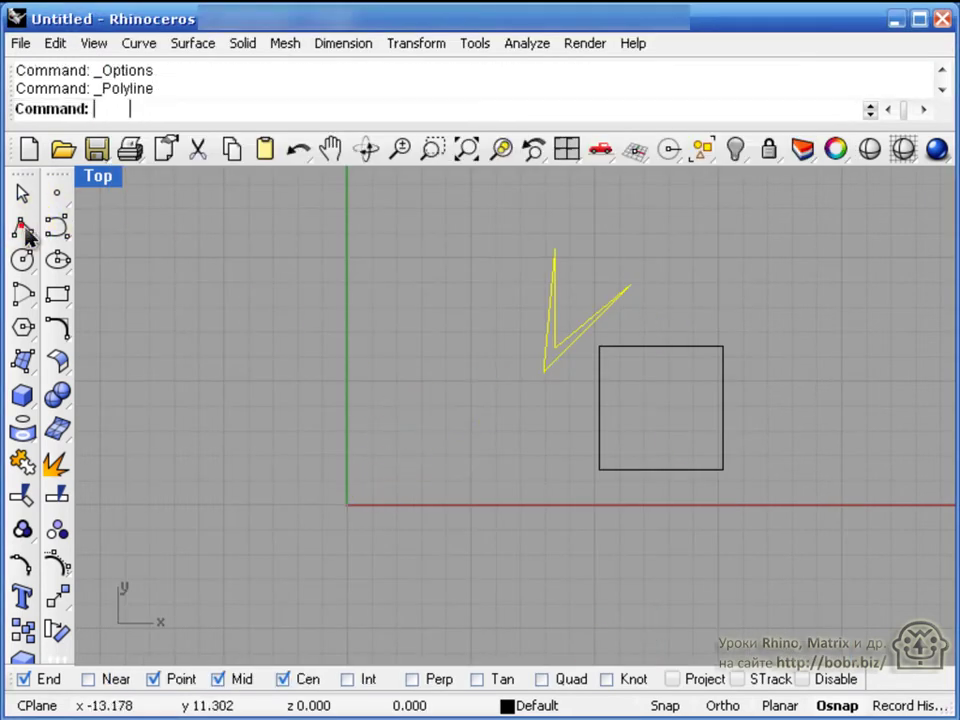
{"action": "left_click", "coordinate": [401, 441]}
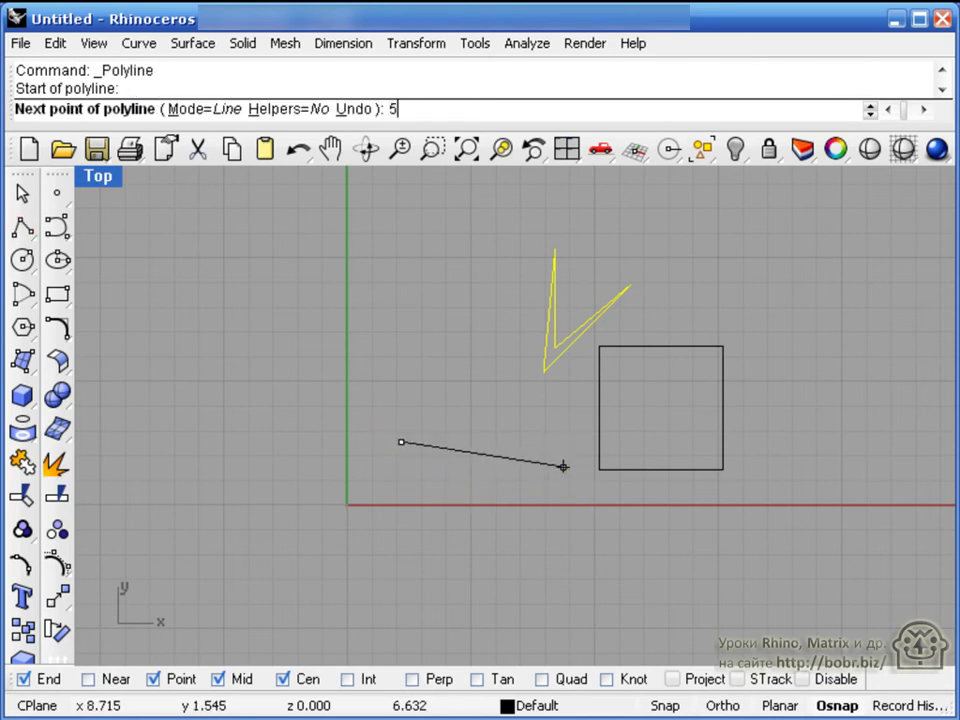
{"action": "type", "text": "5"}
{"action": "key", "text": "Return"}
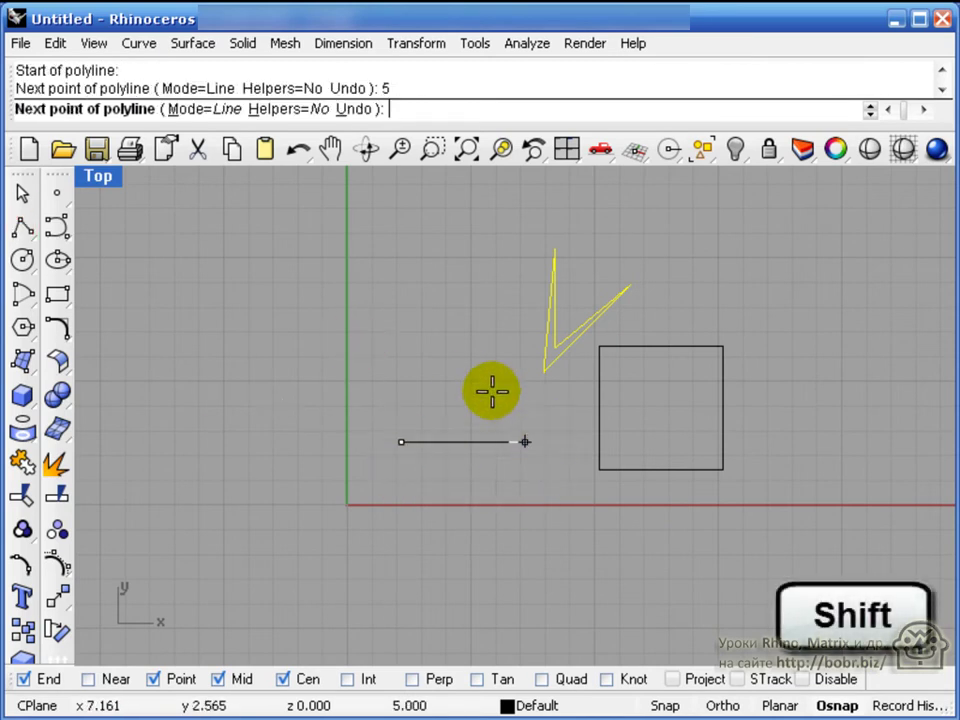
{"action": "left_click", "coordinate": [532, 442]}
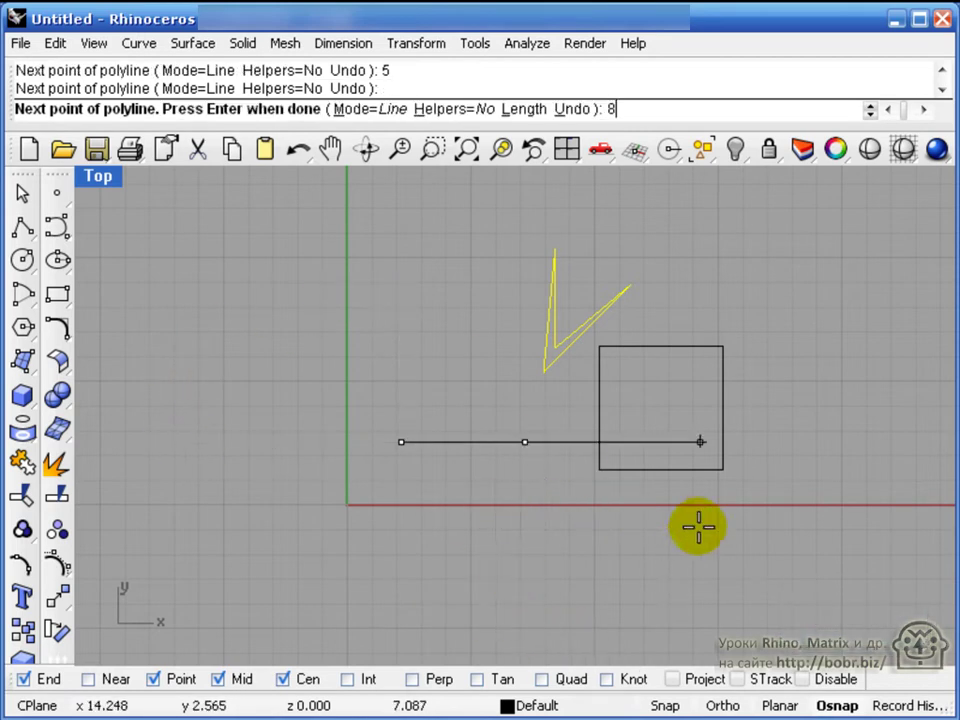
Add a vertical polyline segment 8 units long, going straight up.
{"action": "type", "text": "8"}
{"action": "key", "text": "Return"}
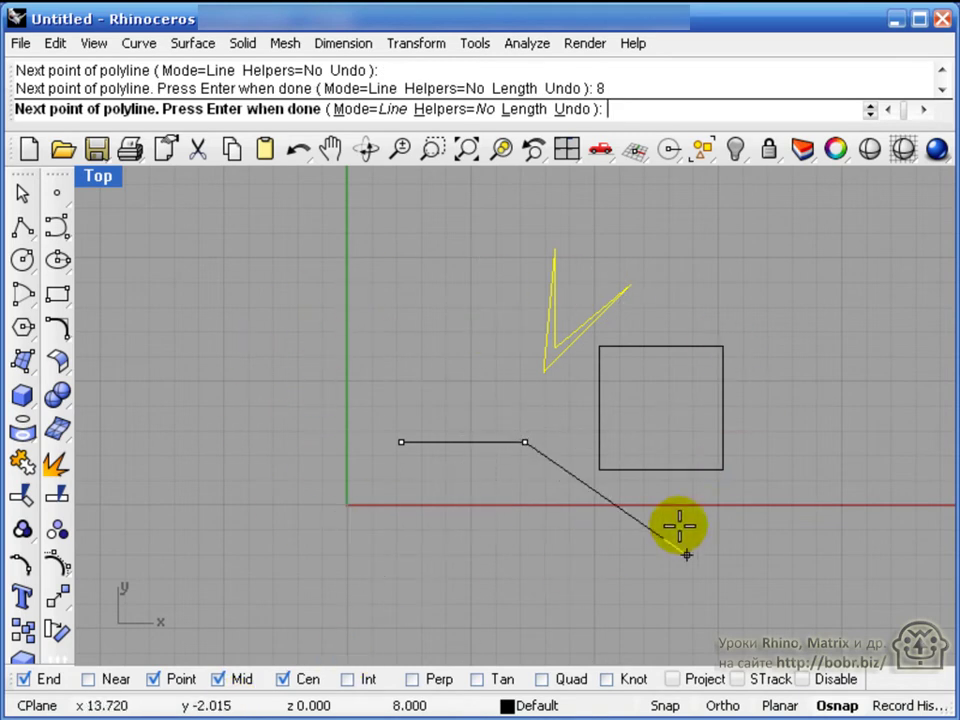
{"action": "left_click", "coordinate": [527, 228]}
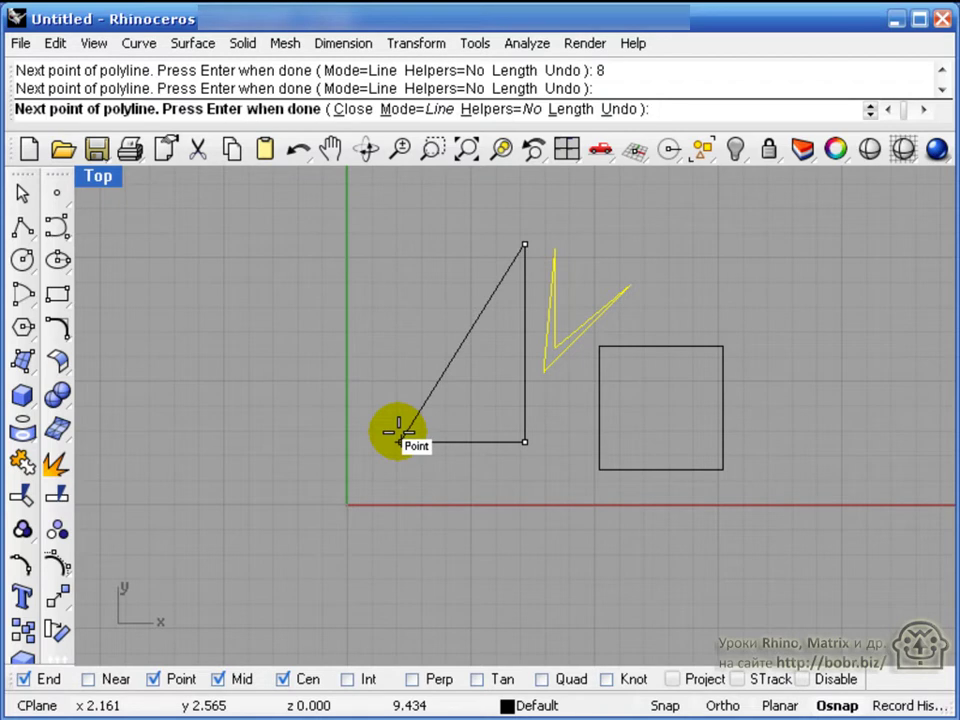
Add a 5-unit polyline segment with its direction locked toward the polyline's start point.
{"action": "key", "text": "Tab"}
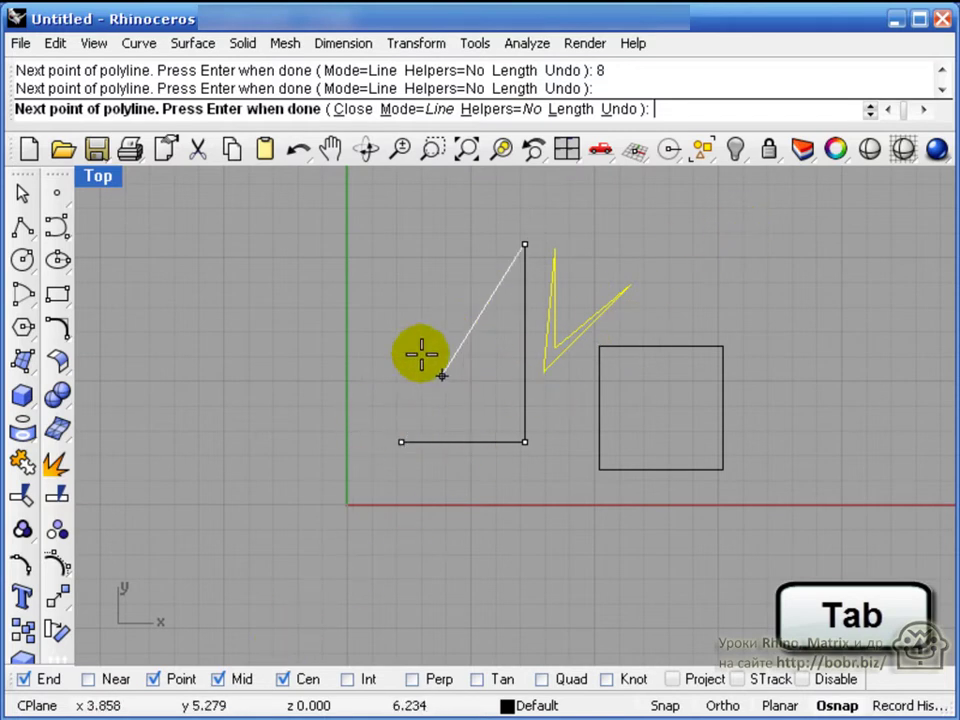
{"action": "key", "text": "Return"}
{"action": "type", "text": "5"}
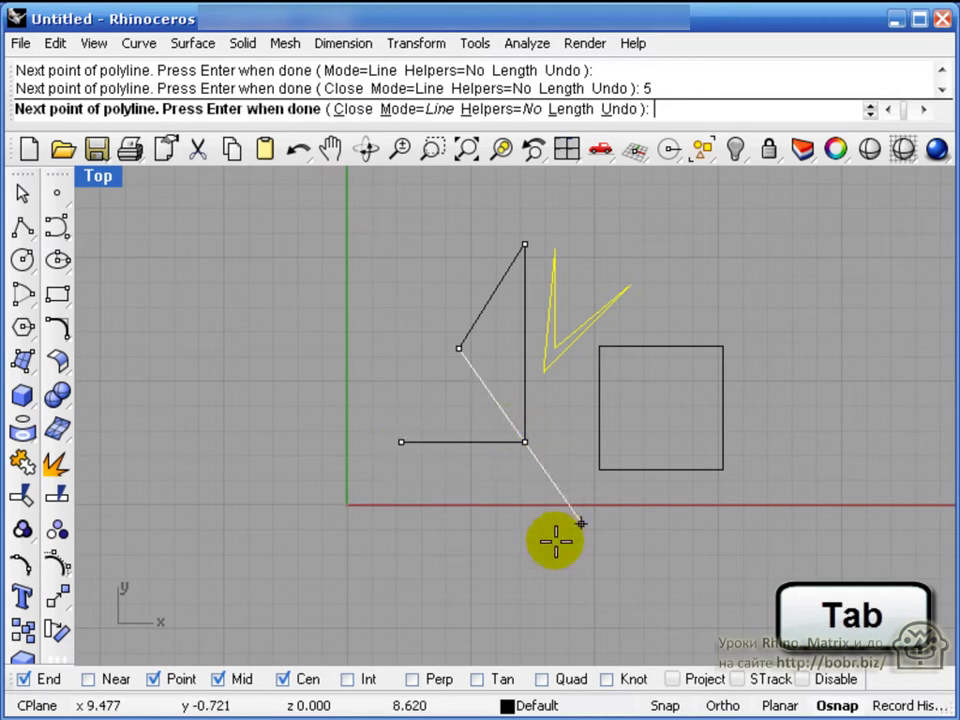
Add two direction-locked segments, one aligned to the square's upper-left corner and one running past the start point, and finish the open polyline.
{"action": "left_click", "coordinate": [600, 346]}
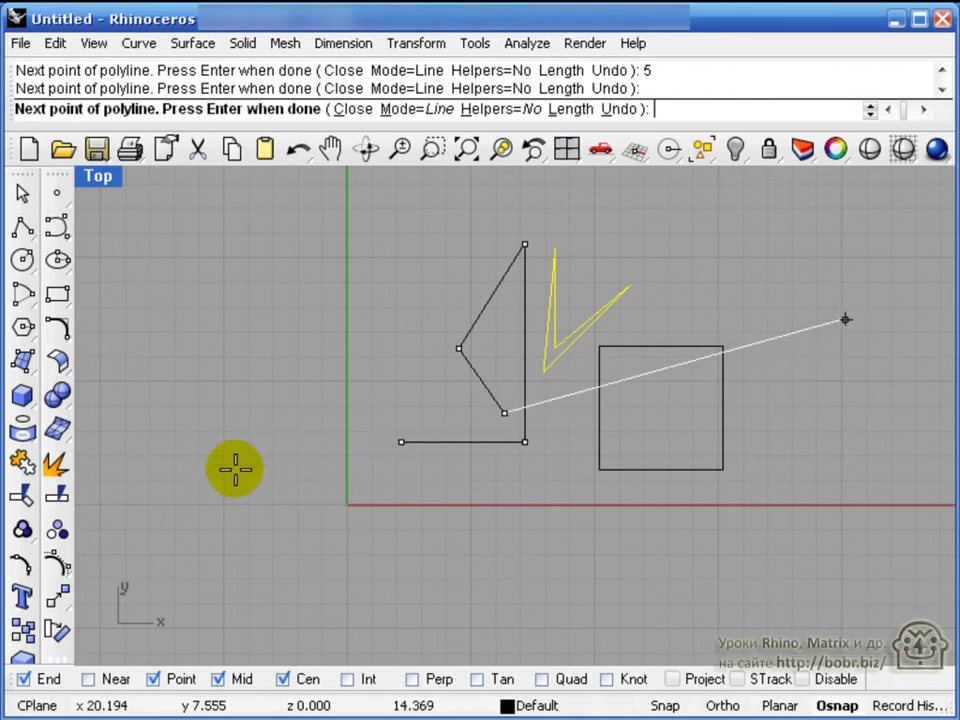
{"action": "left_click", "coordinate": [267, 477]}
{"action": "right_click", "coordinate": [493, 577]}
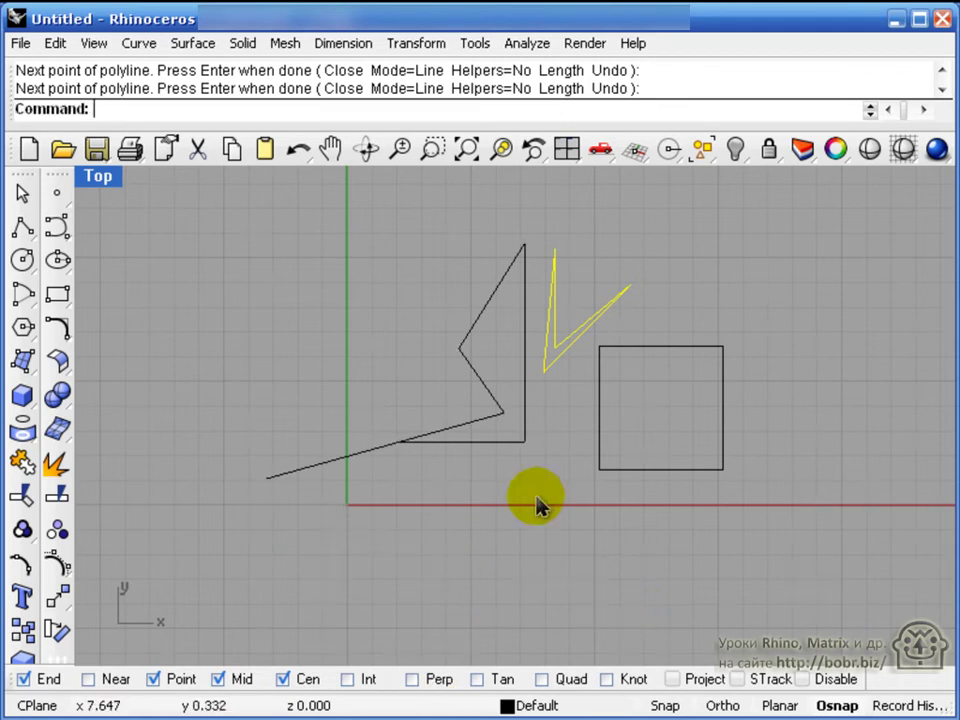
Delete the new polyline, the V-shaped polyline and the square to empty the Top view.
{"action": "right_click_drag", "start_coordinate": [570, 531], "coordinate": [525, 565]}
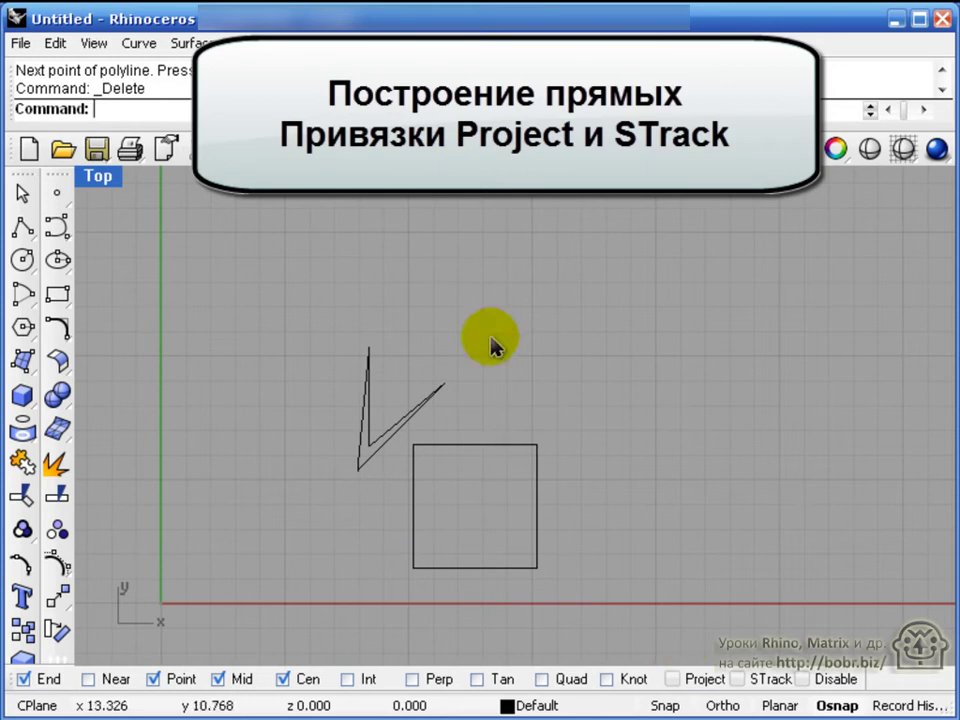
{"action": "left_click_drag", "start_coordinate": [331, 325], "coordinate": [656, 643]}
{"action": "key", "text": "Delete"}
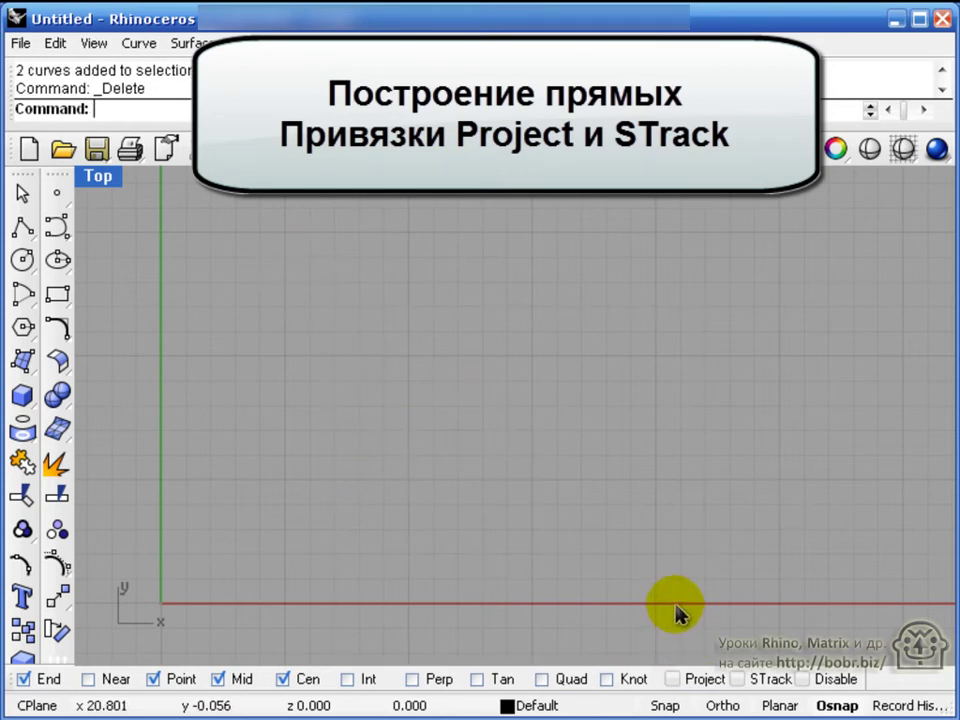
Float the Lines tool set in the viewport and draw a single line rising gently to the right.
{"action": "left_click", "coordinate": [22, 231]}
{"action": "left_click_drag", "start_coordinate": [100, 229], "coordinate": [259, 240]}
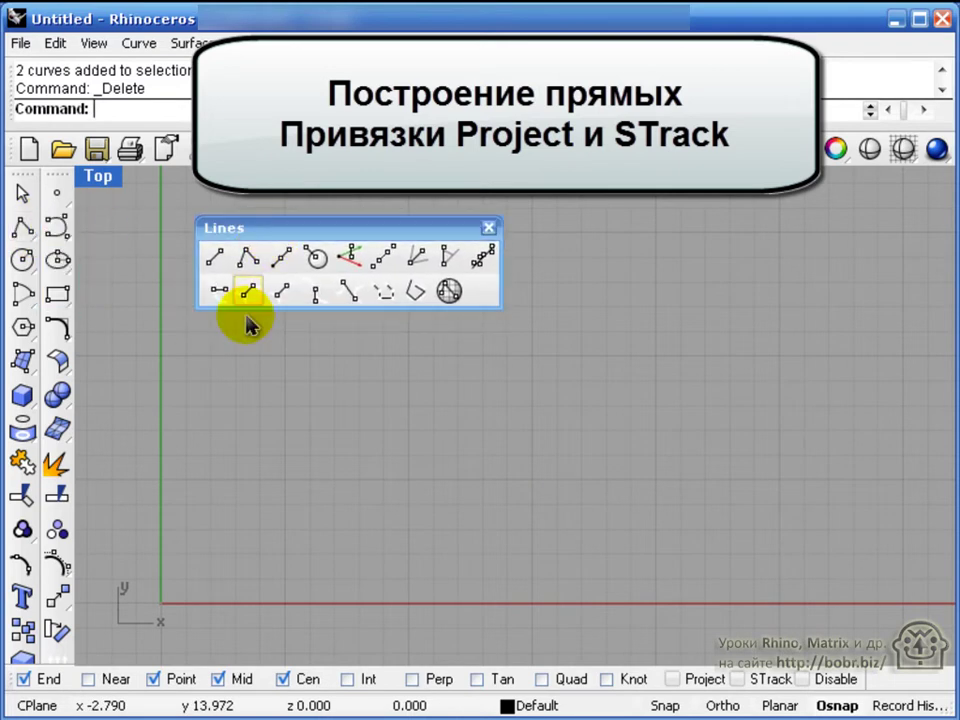
{"action": "left_click", "coordinate": [216, 260]}
{"action": "left_click", "coordinate": [214, 502]}
{"action": "left_click", "coordinate": [681, 432]}
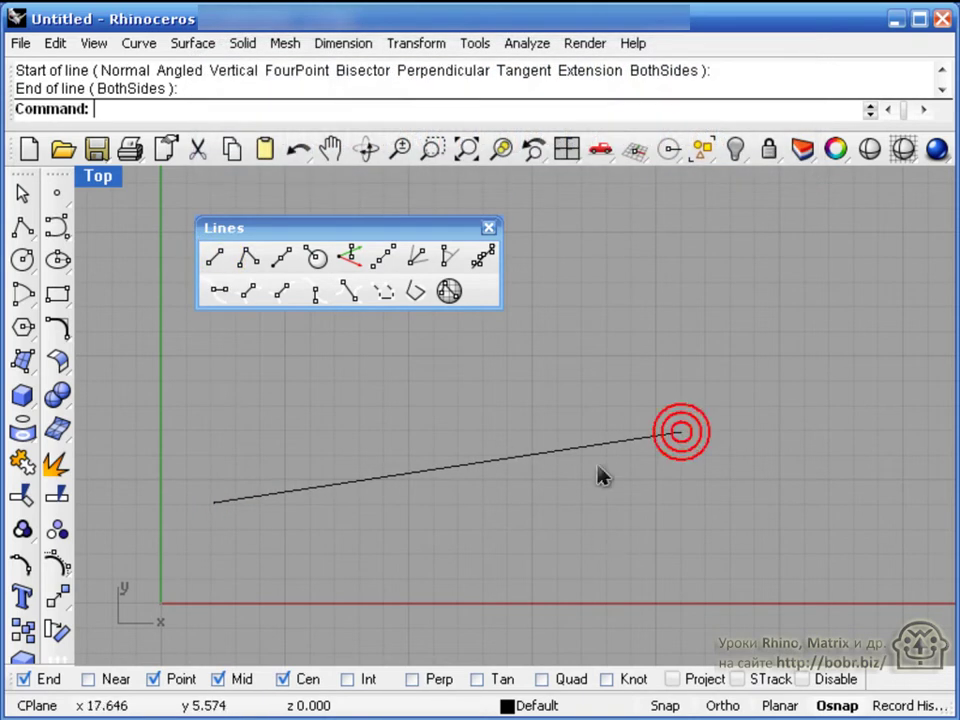
Draw a line from its midpoint above the first line, snapping its end to the first line's right endpoint.
{"action": "left_click", "coordinate": [286, 262]}
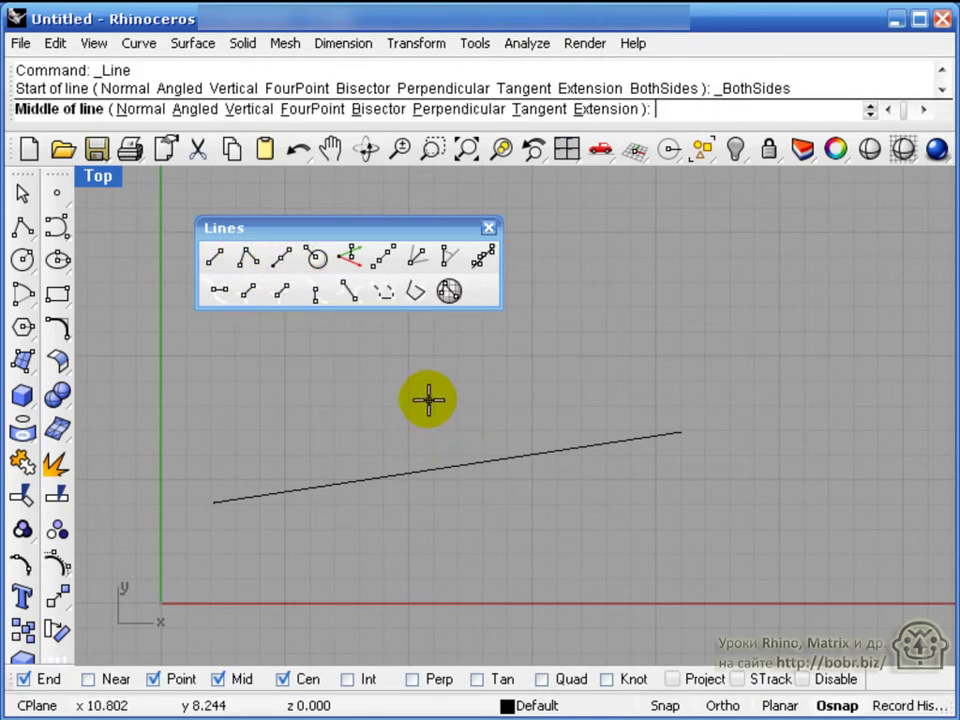
{"action": "left_click", "coordinate": [428, 400]}
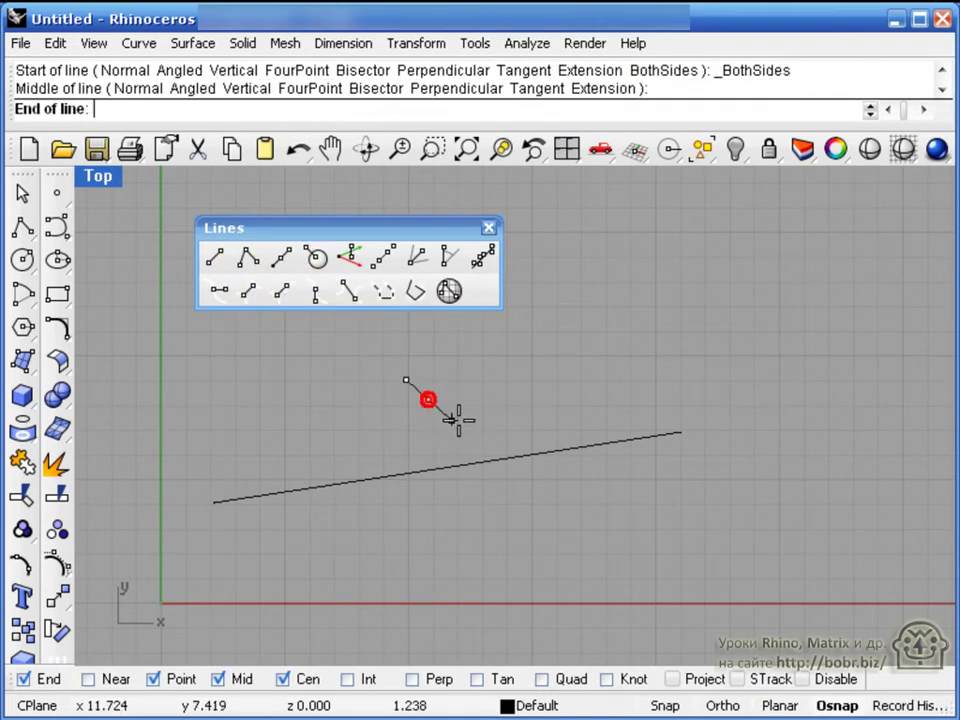
{"action": "left_click", "coordinate": [682, 434]}
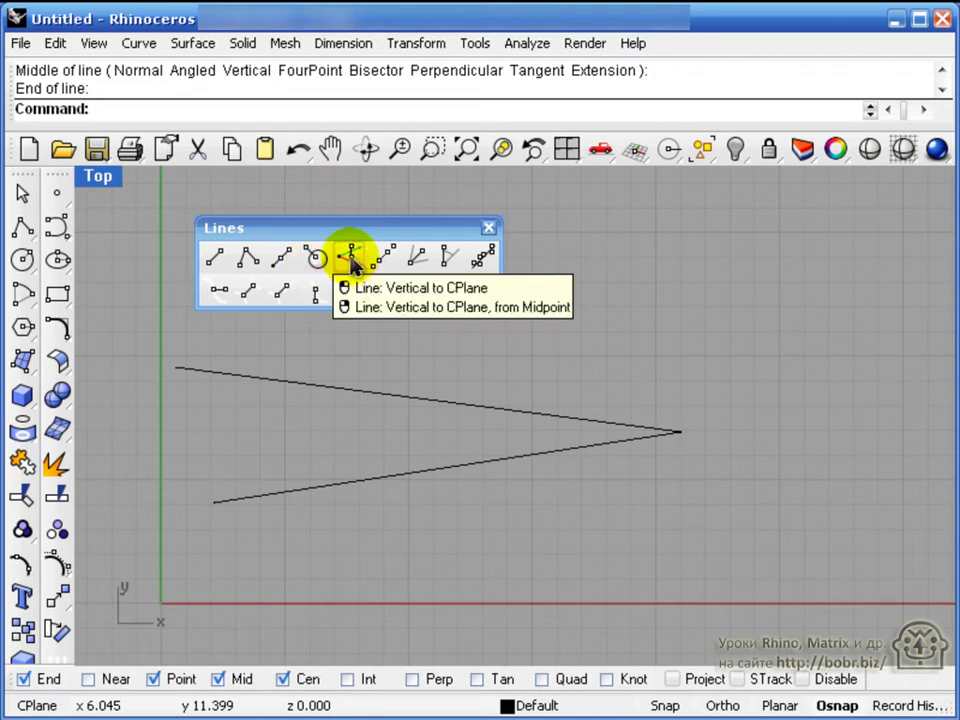
Draw a line about 8 units long vertical to the construction plane, above the two lines, and inspect it in the Perspective view.
{"action": "left_click", "coordinate": [350, 260]}
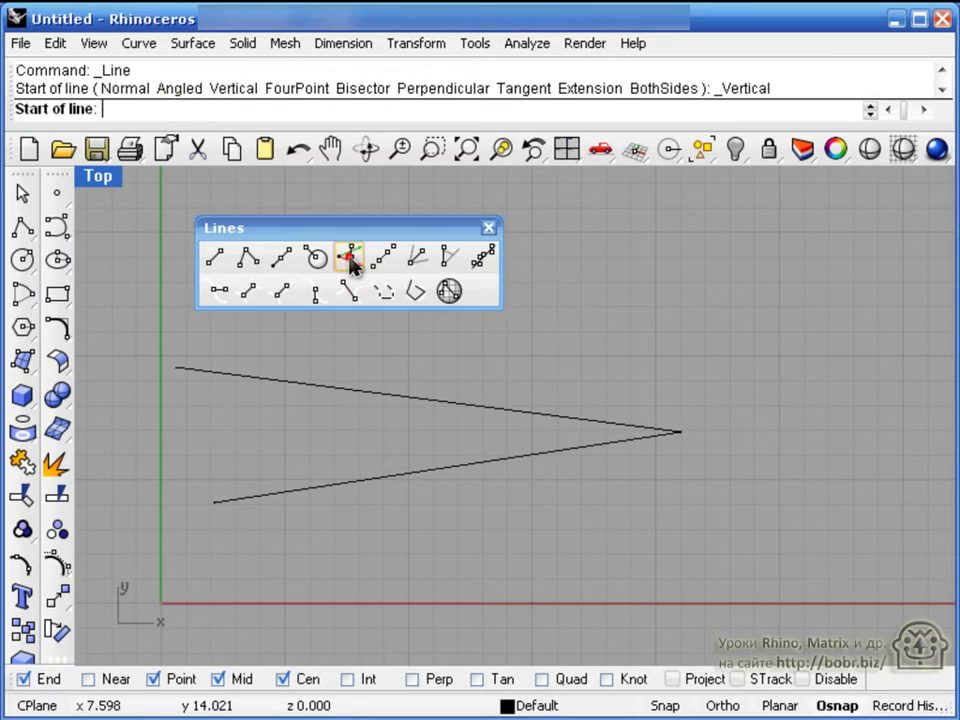
{"action": "left_click", "coordinate": [620, 353]}
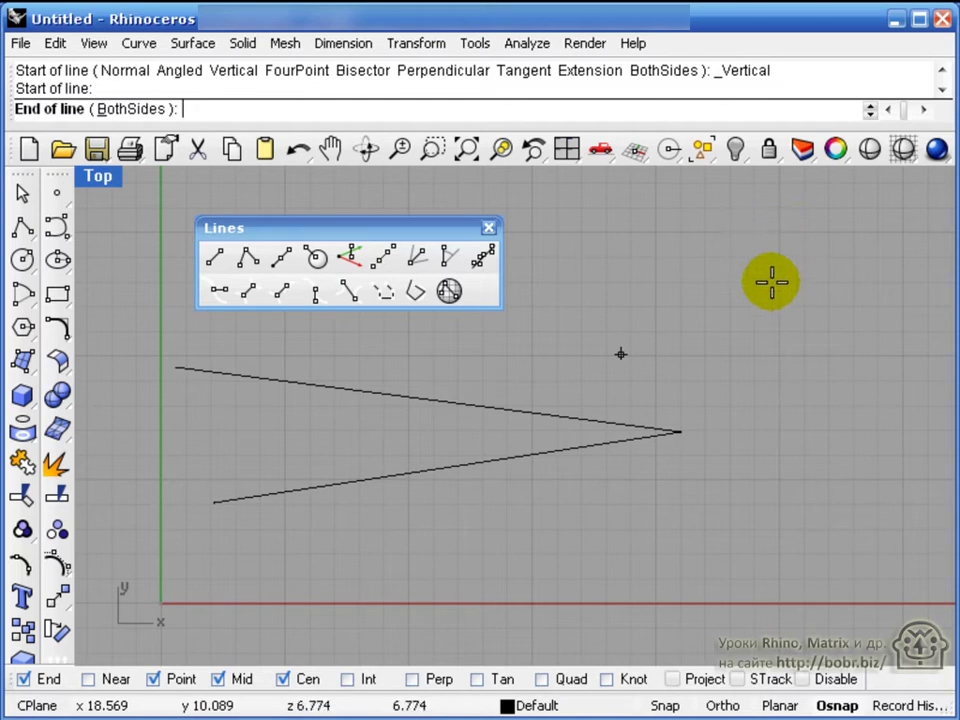
{"action": "left_click_drag", "start_coordinate": [771, 283], "coordinate": [757, 220]}
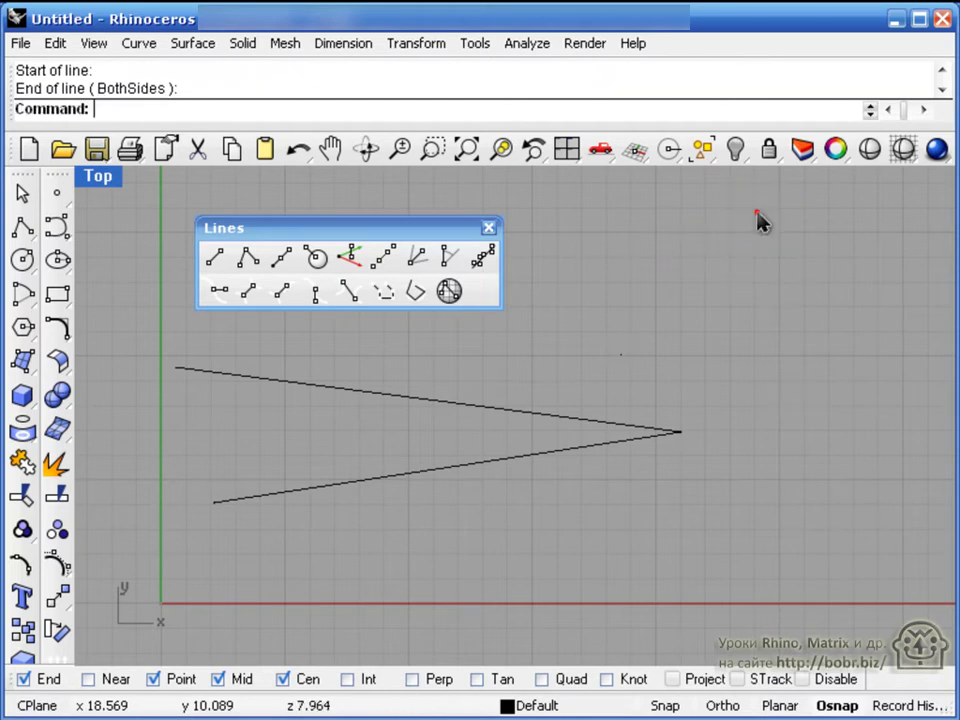
{"action": "double_click", "coordinate": [100, 180]}
{"action": "right_click_drag", "start_coordinate": [640, 380], "coordinate": [836, 289]}
{"action": "scroll", "coordinate": [836, 289], "scroll_direction": "up", "scroll_amount": 5}
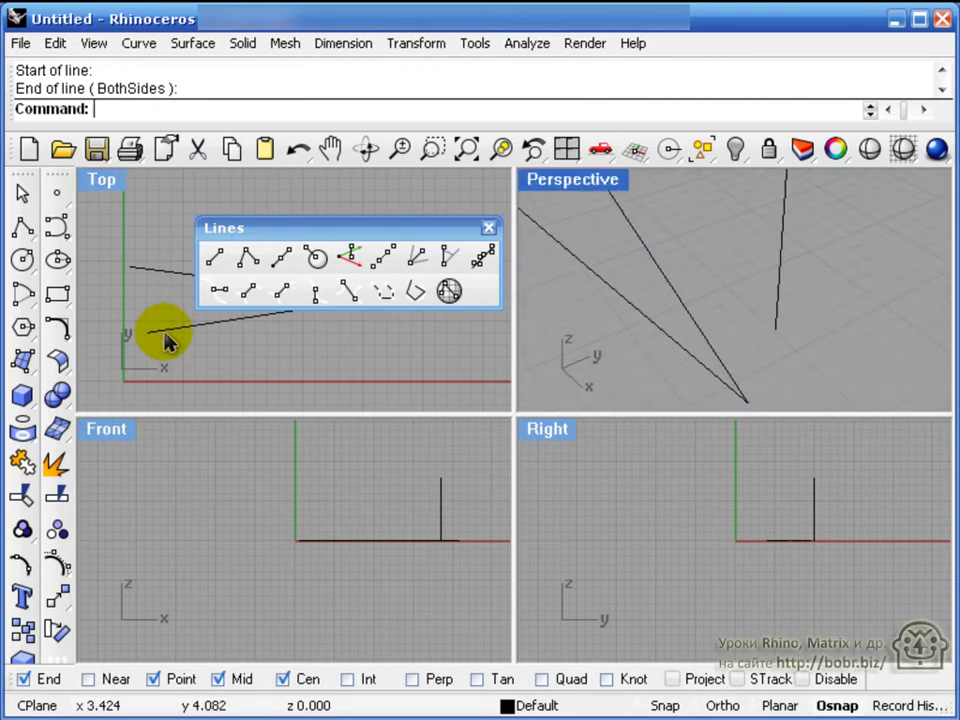
{"action": "double_click", "coordinate": [99, 180]}
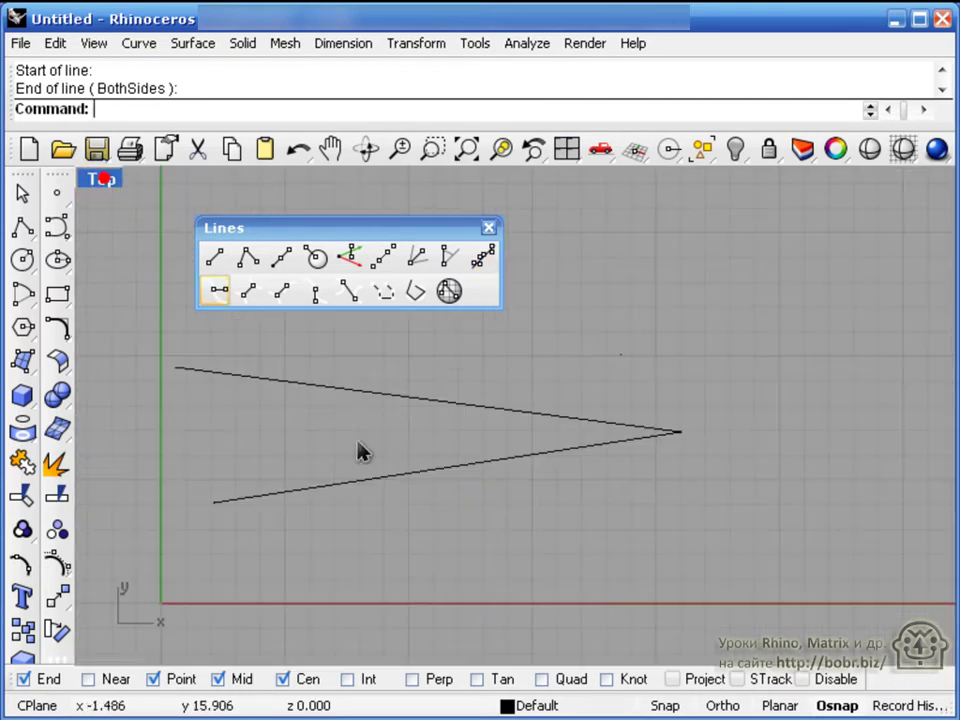
Draw a four-point line between the two lines' left endpoints, using those endpoints as the base line.
{"action": "left_click", "coordinate": [387, 261]}
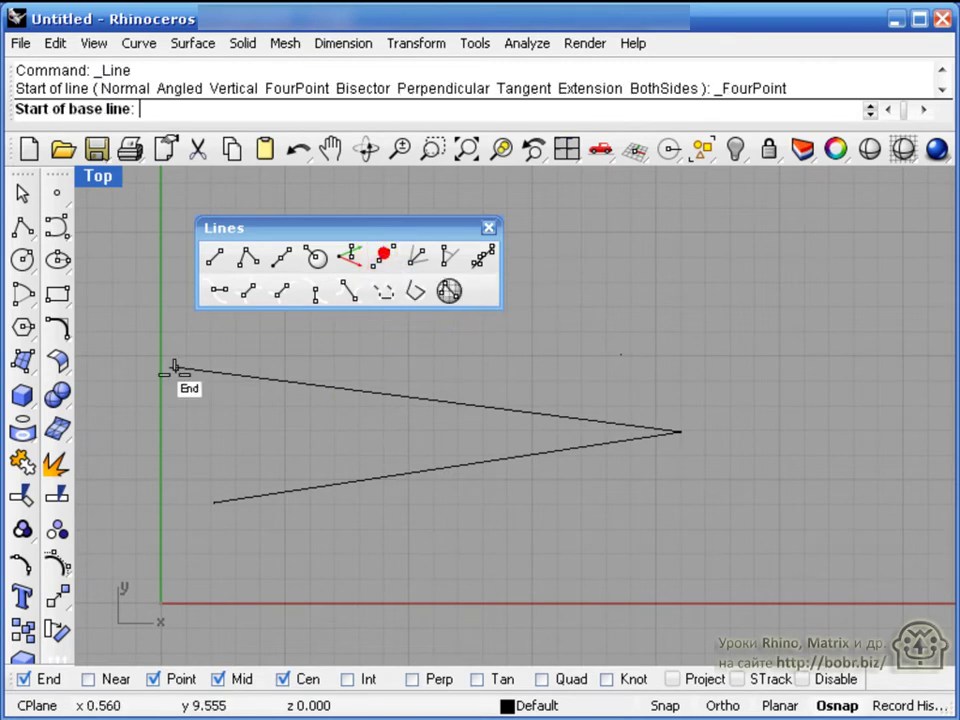
{"action": "left_click", "coordinate": [175, 368]}
{"action": "left_click", "coordinate": [213, 501]}
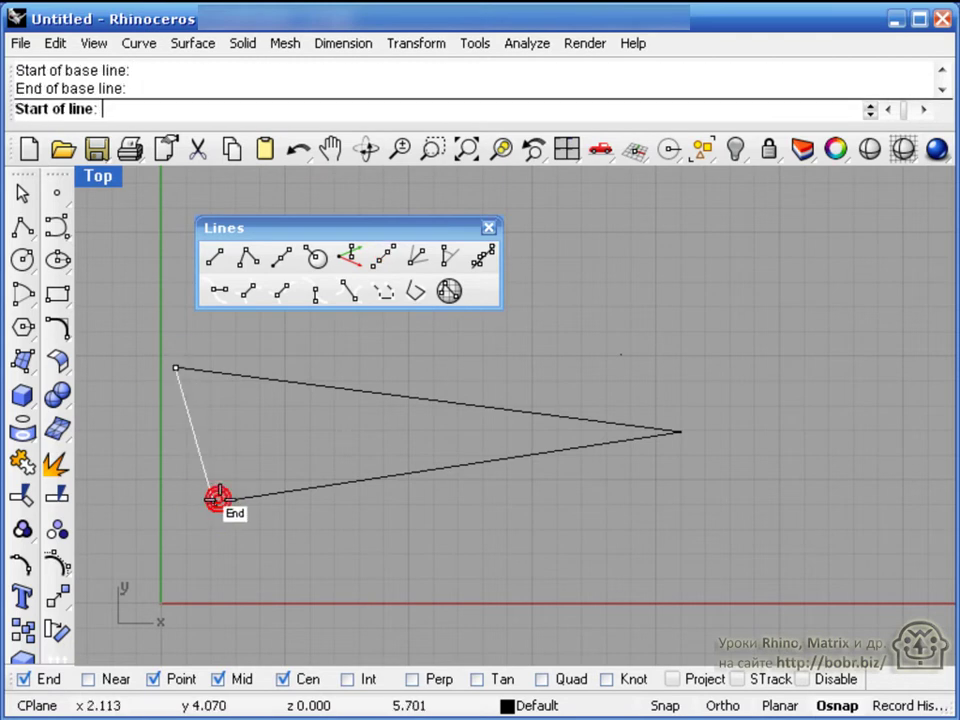
{"action": "left_click", "coordinate": [183, 393]}
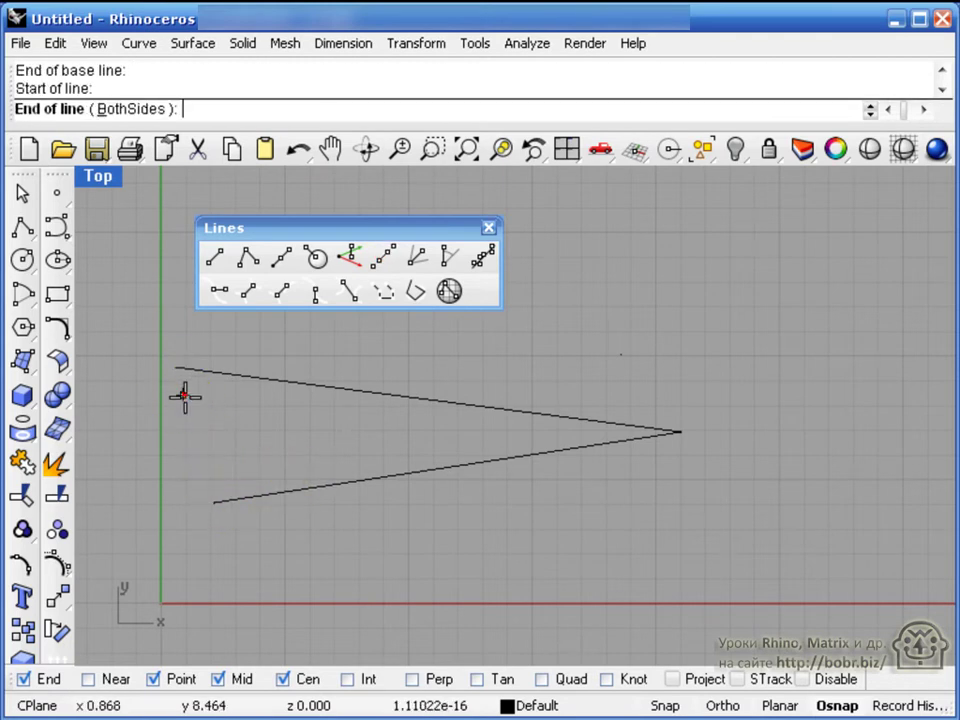
{"action": "left_click", "coordinate": [210, 469]}
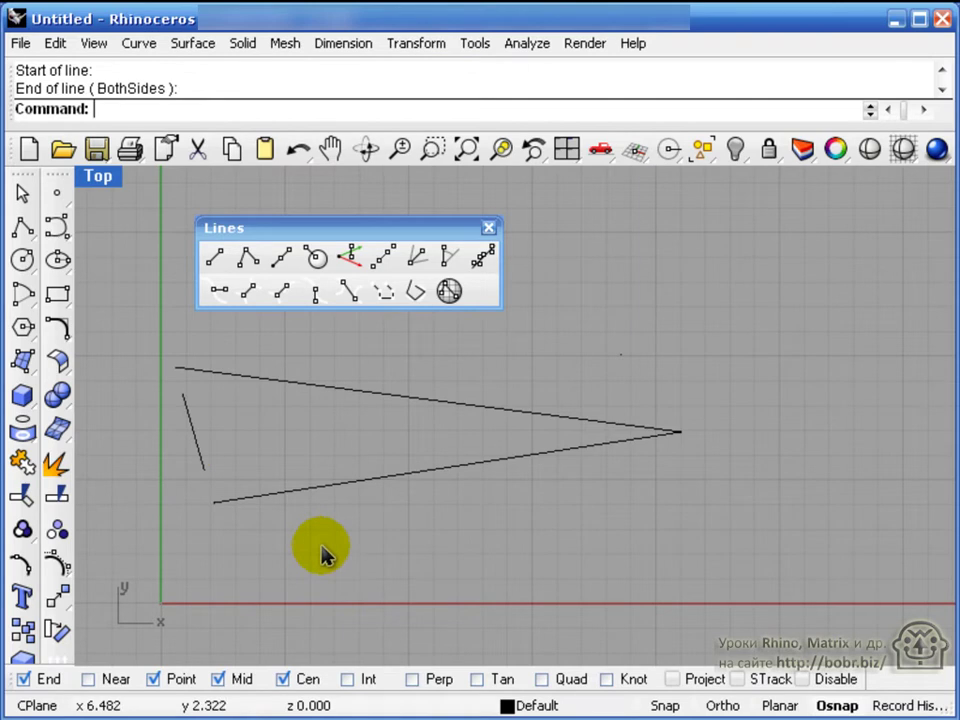
Draw a bisector line from the two long lines' shared right endpoint, using their left endpoints to define the angle and ending beyond them.
{"action": "left_click", "coordinate": [418, 259]}
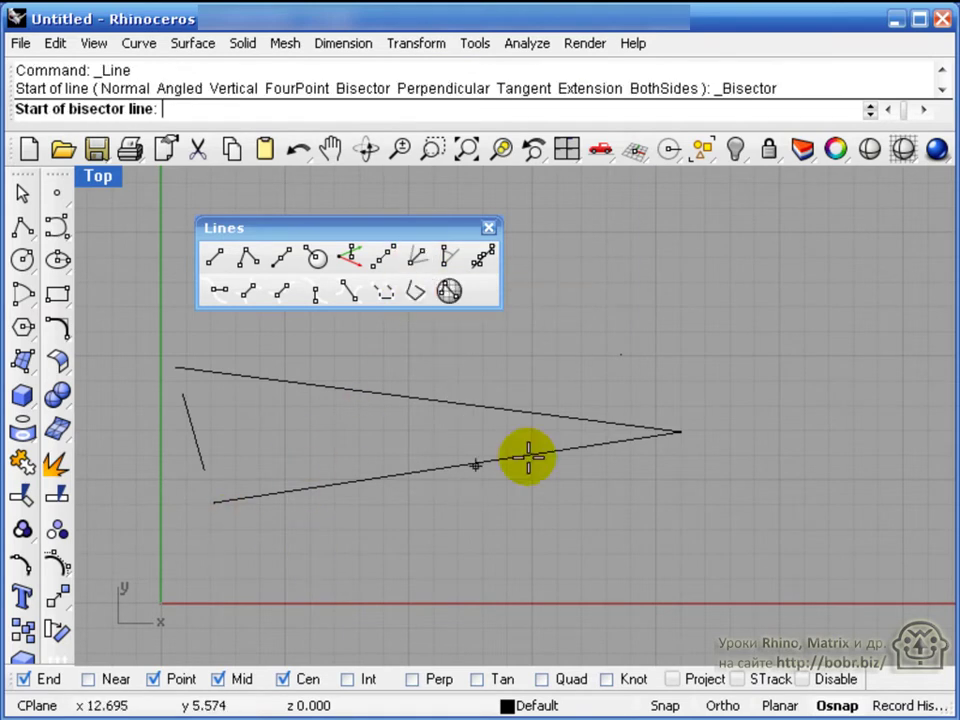
{"action": "left_click", "coordinate": [681, 432]}
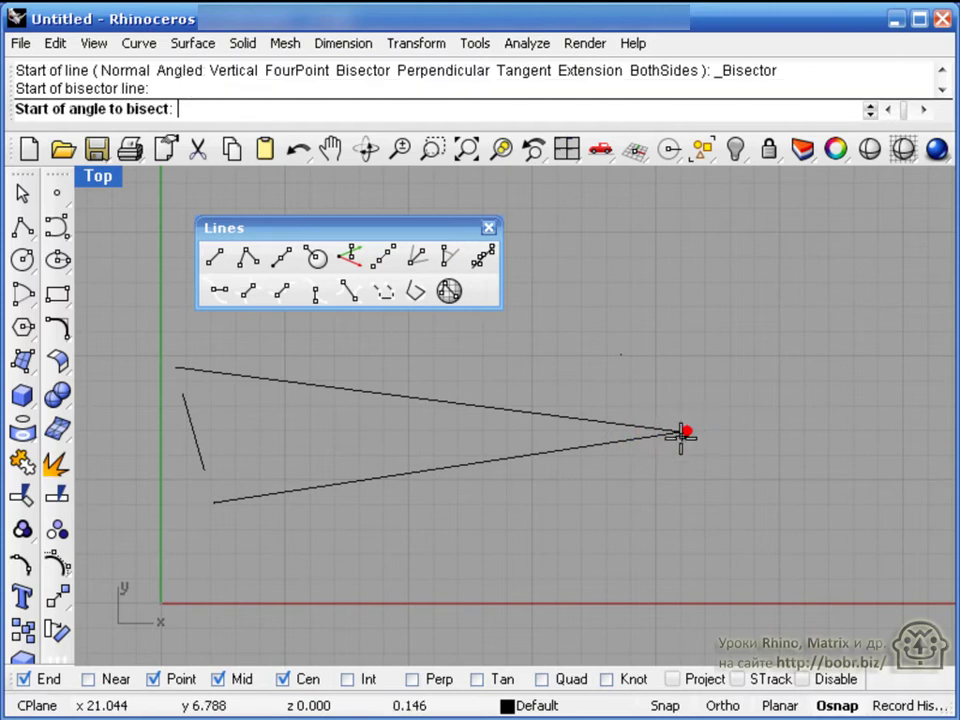
{"action": "left_click", "coordinate": [212, 500]}
{"action": "left_click", "coordinate": [171, 364]}
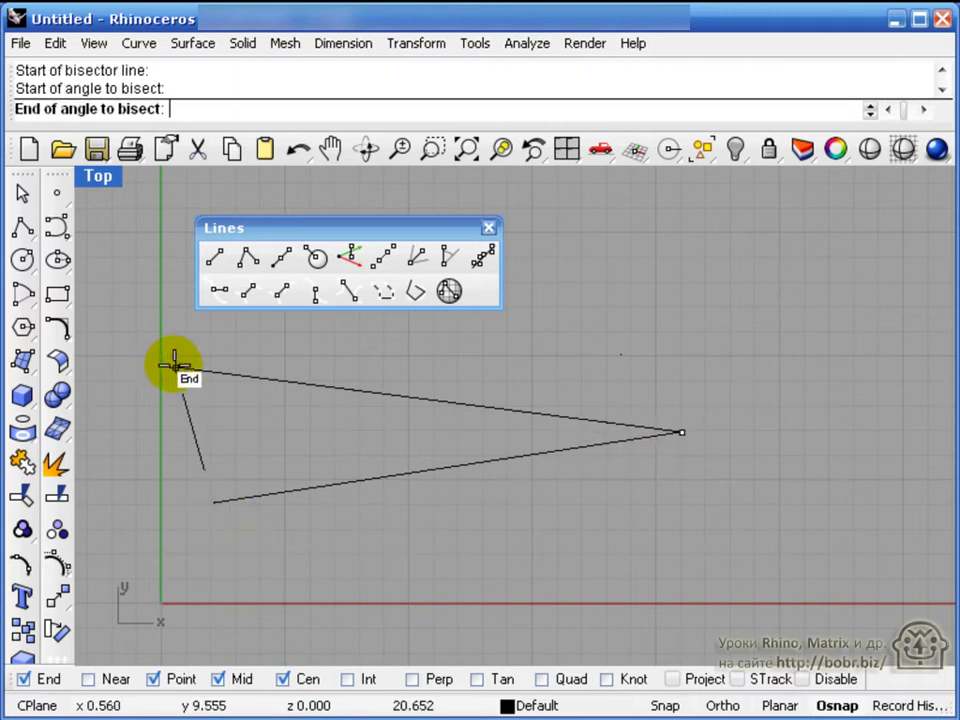
{"action": "left_click", "coordinate": [124, 433]}
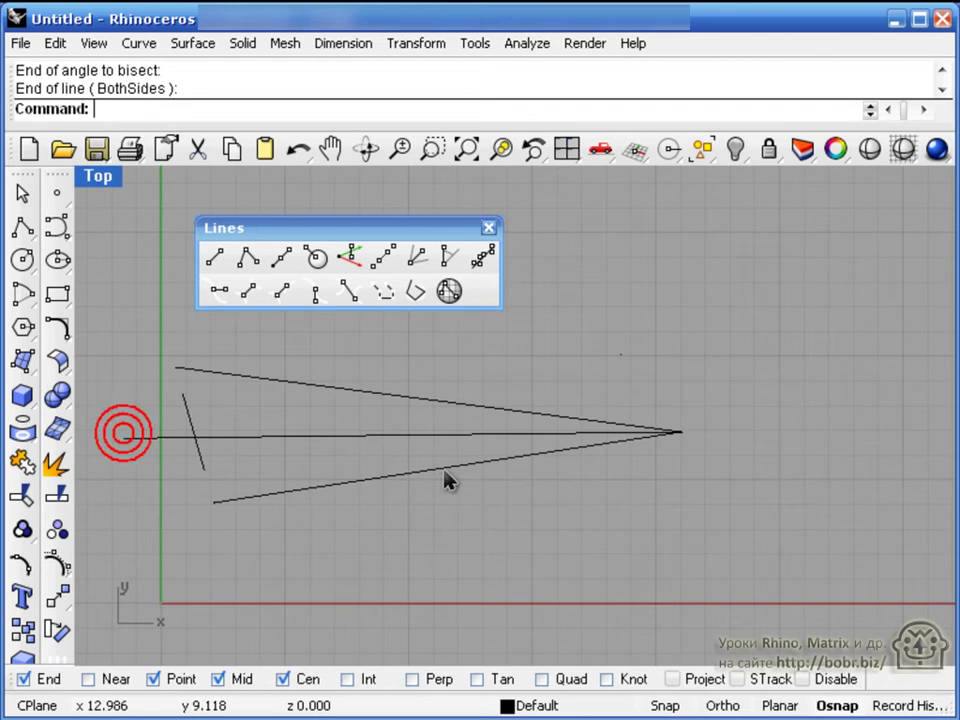
Draw an angled line at a 45-degree pivot from the lower long line's left endpoint, using that line as the base.
{"action": "left_click", "coordinate": [449, 258]}
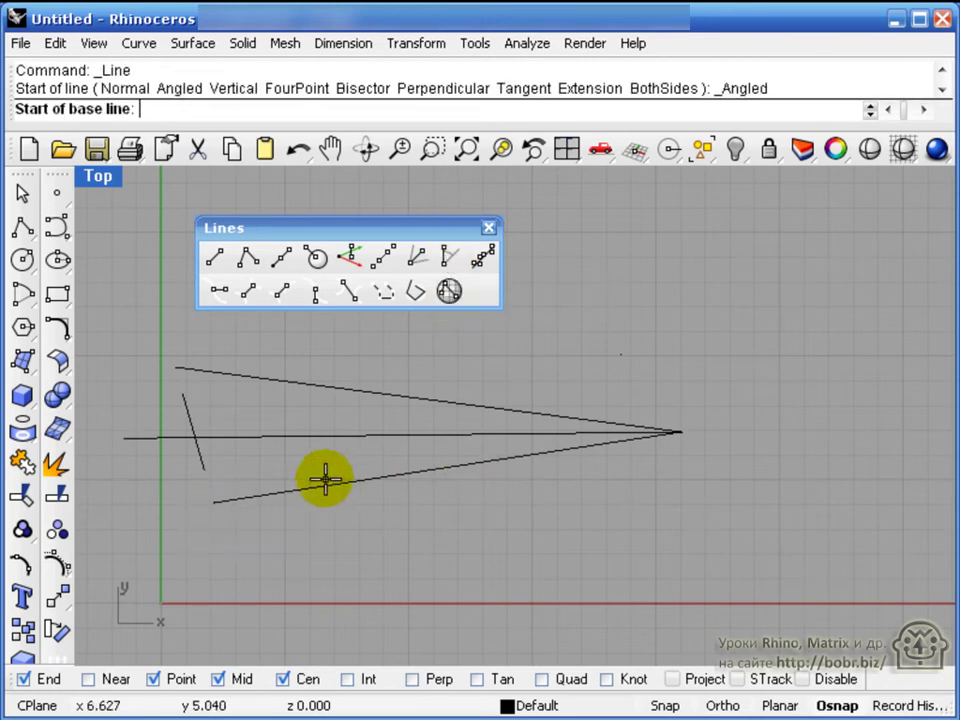
{"action": "left_click", "coordinate": [214, 501]}
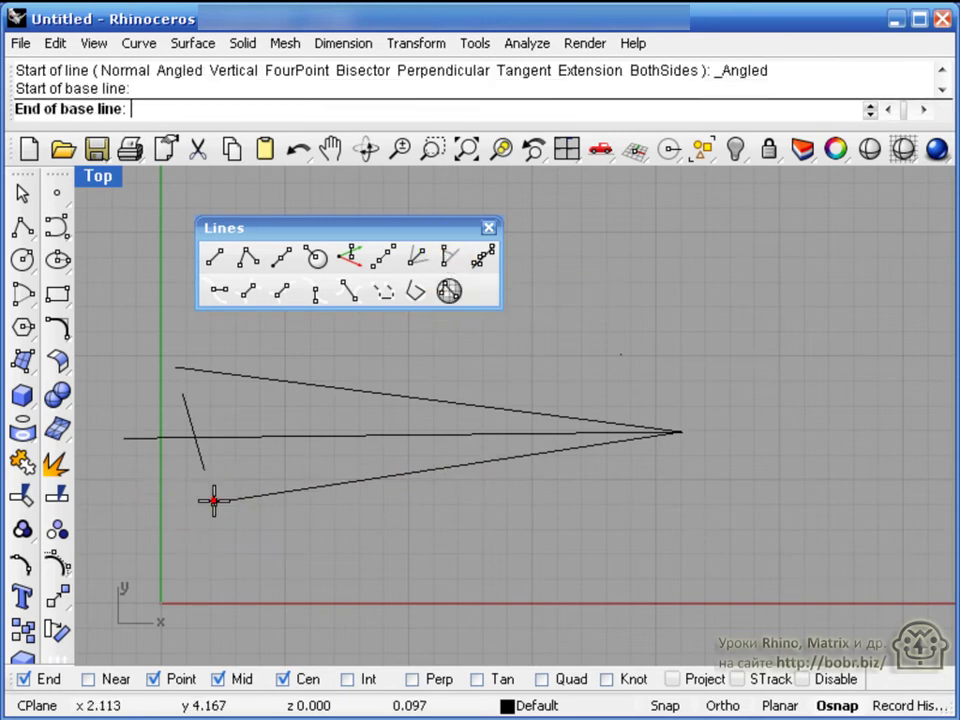
{"action": "left_click", "coordinate": [683, 431]}
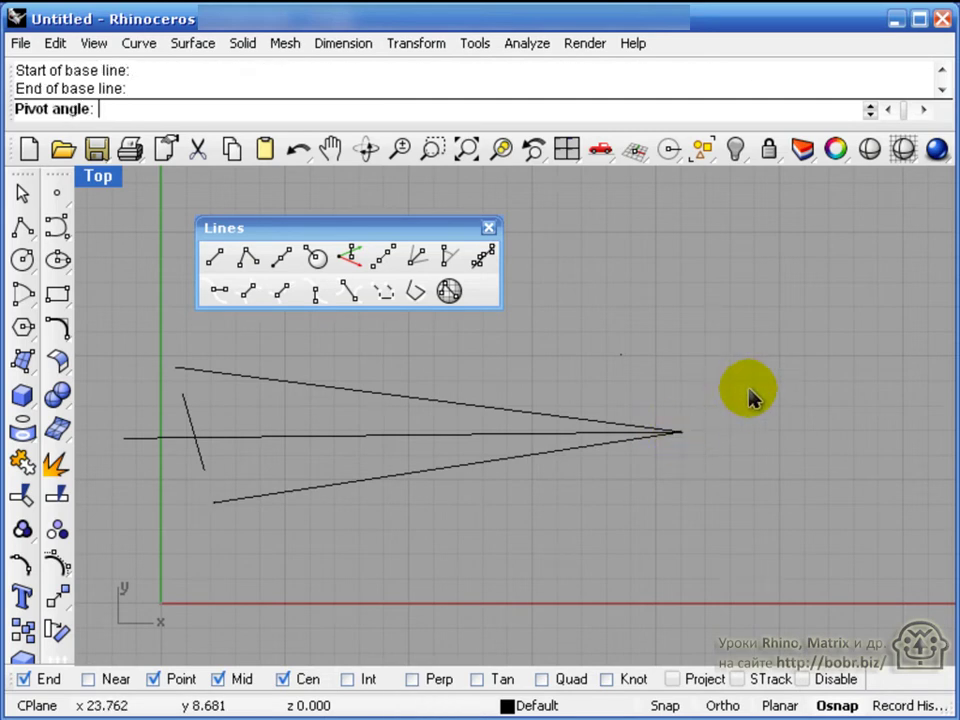
{"action": "key", "text": "Return"}
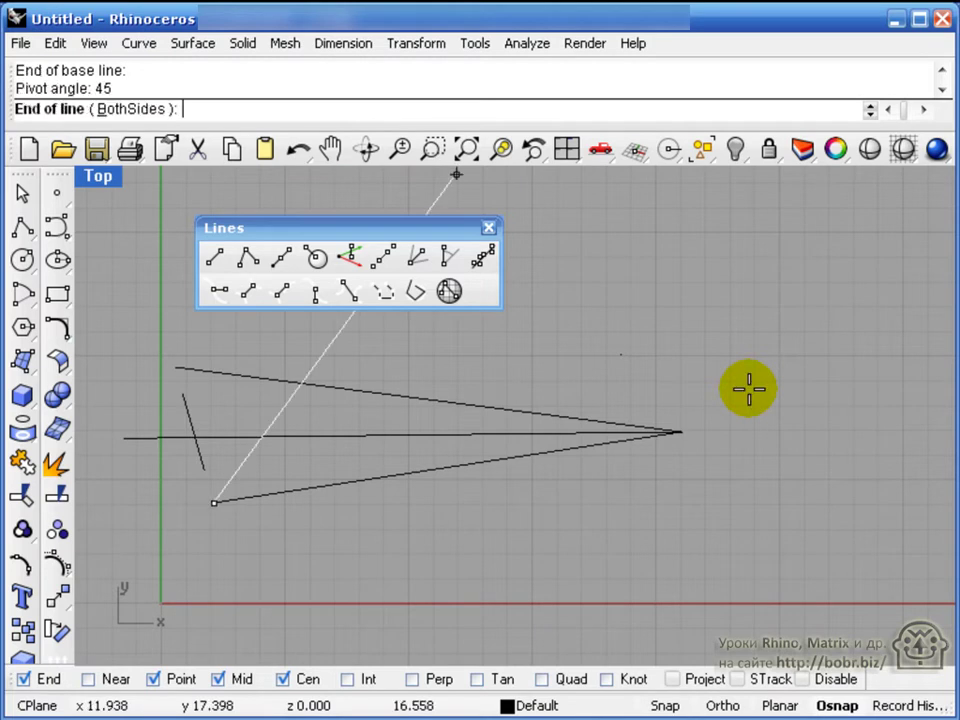
{"action": "left_click", "coordinate": [342, 362]}
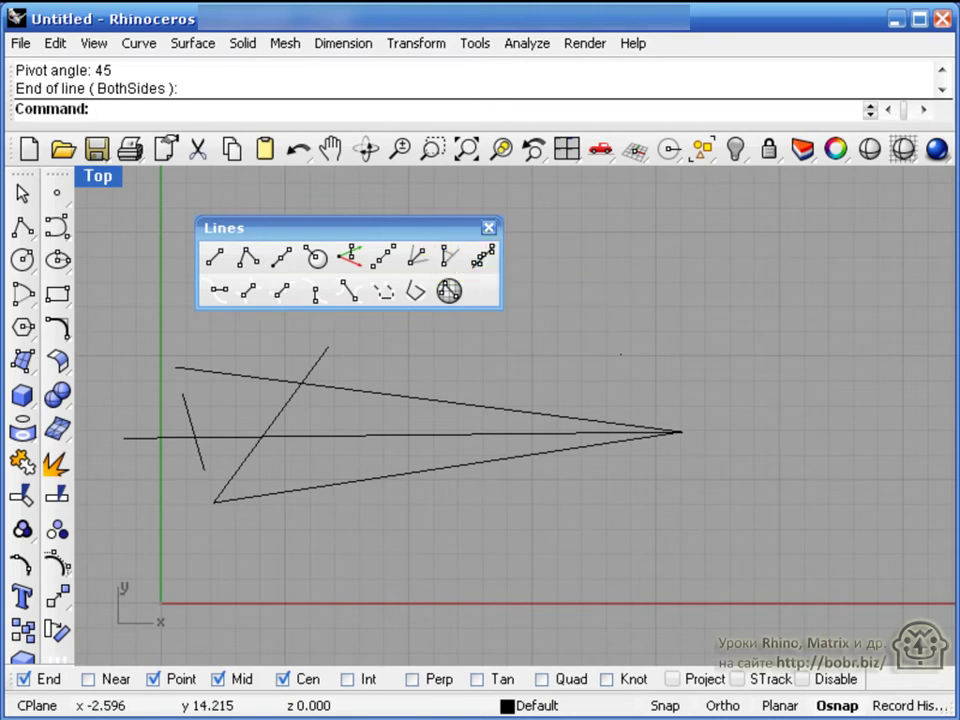
Place six scattered point objects below and to the right of the lines.
{"action": "left_click_drag", "start_coordinate": [57, 200], "coordinate": [94, 214]}
{"action": "left_click", "coordinate": [412, 567]}
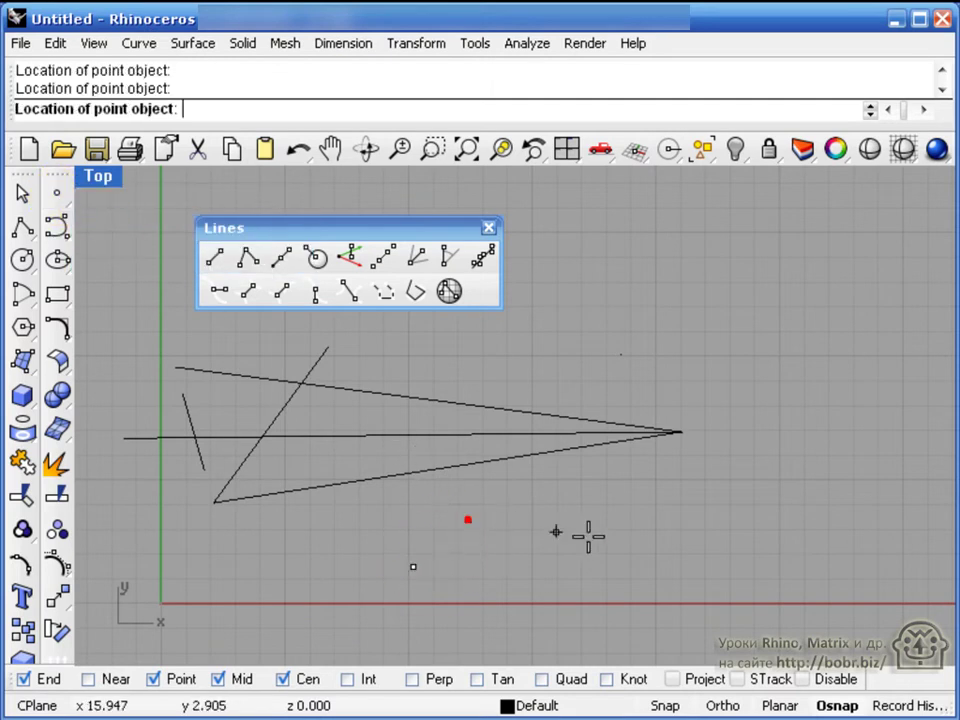
{"action": "left_click", "coordinate": [732, 533]}
{"action": "left_click", "coordinate": [808, 445]}
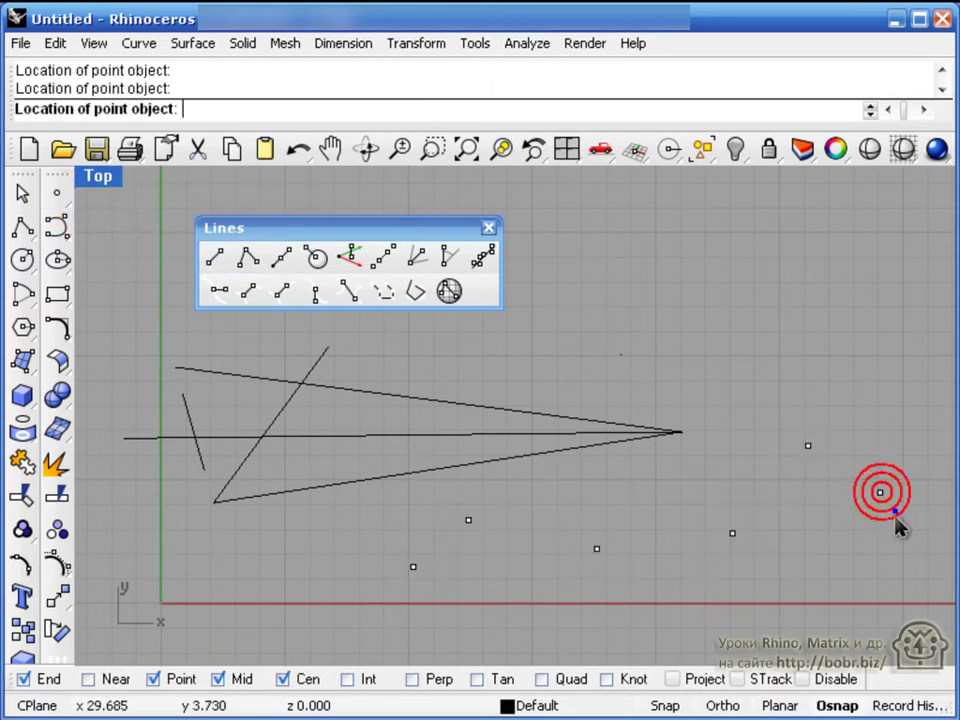
{"action": "key", "text": "Return"}
Fit a line through the six scattered points with Line Through Points.
{"action": "left_click_drag", "start_coordinate": [285, 457], "coordinate": [340, 590]}
{"action": "left_click", "coordinate": [484, 260]}
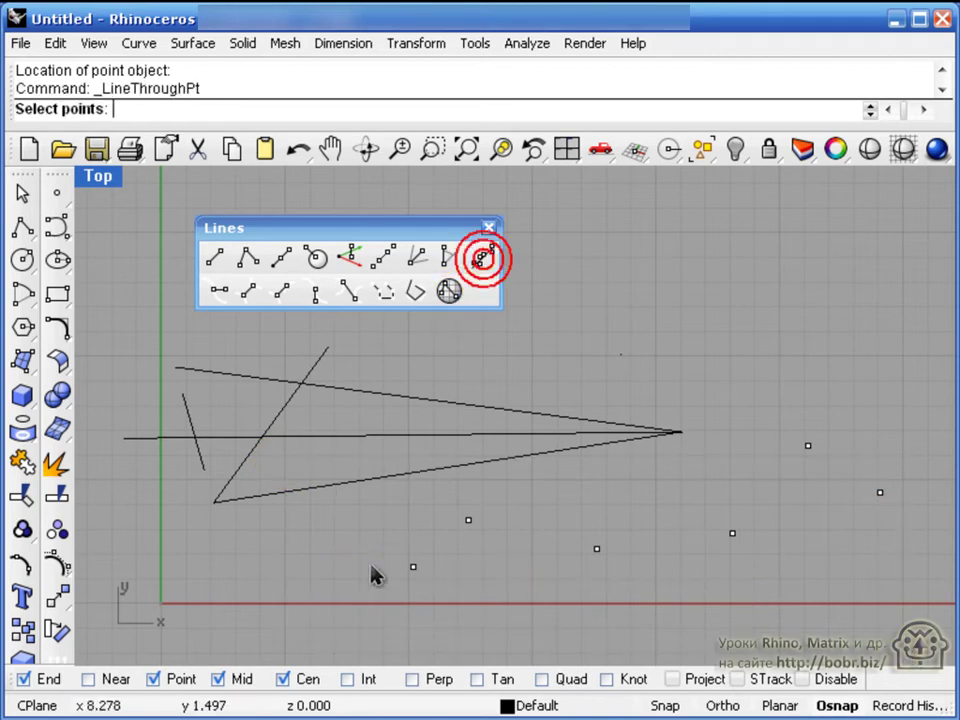
{"action": "left_click_drag", "start_coordinate": [336, 372], "coordinate": [932, 617]}
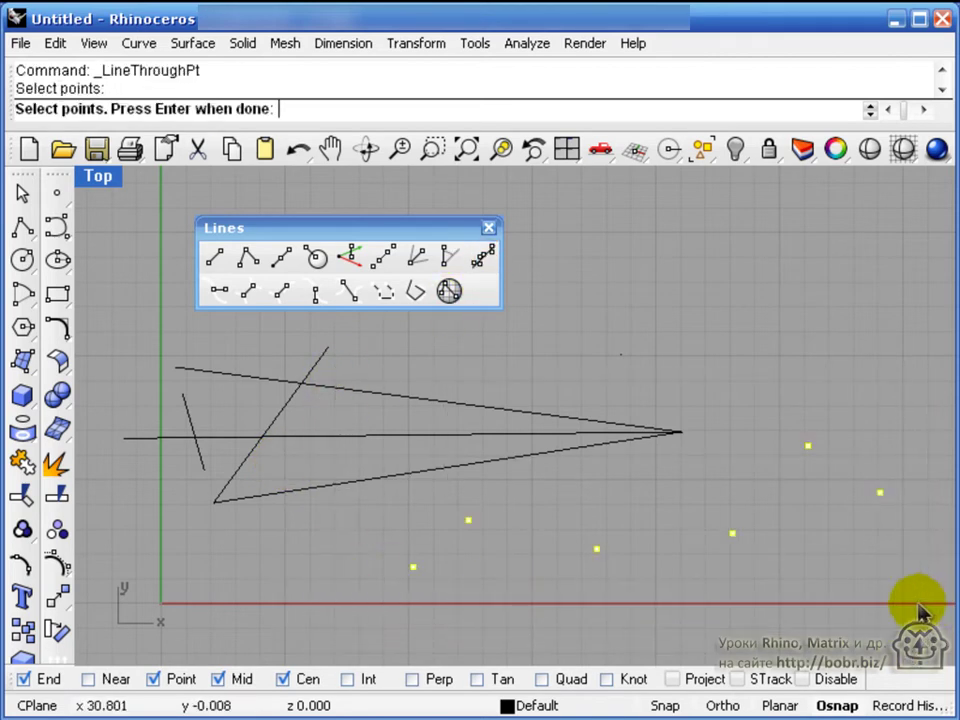
{"action": "key", "text": "Return"}
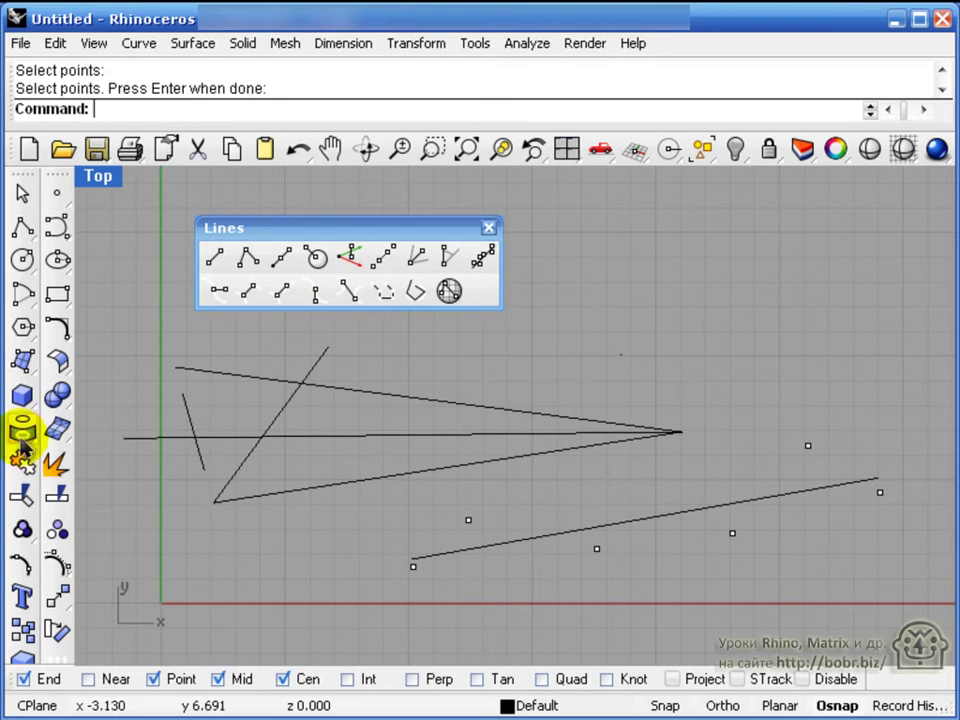
{"action": "left_click", "coordinate": [57, 226]}
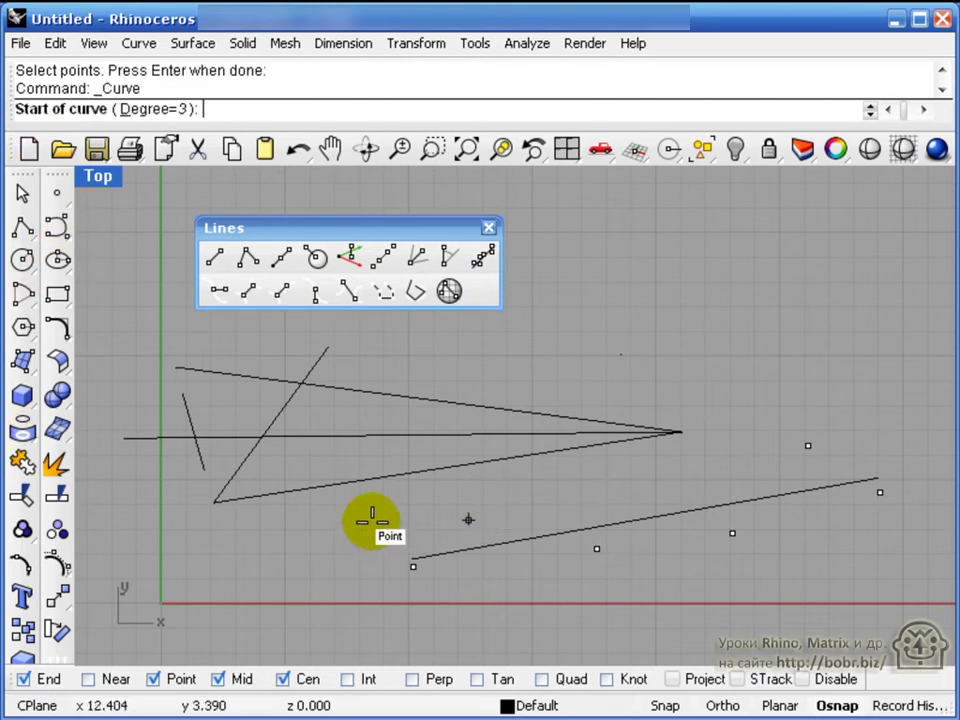
{"action": "left_click", "coordinate": [476, 506]}
{"action": "left_click", "coordinate": [594, 285]}
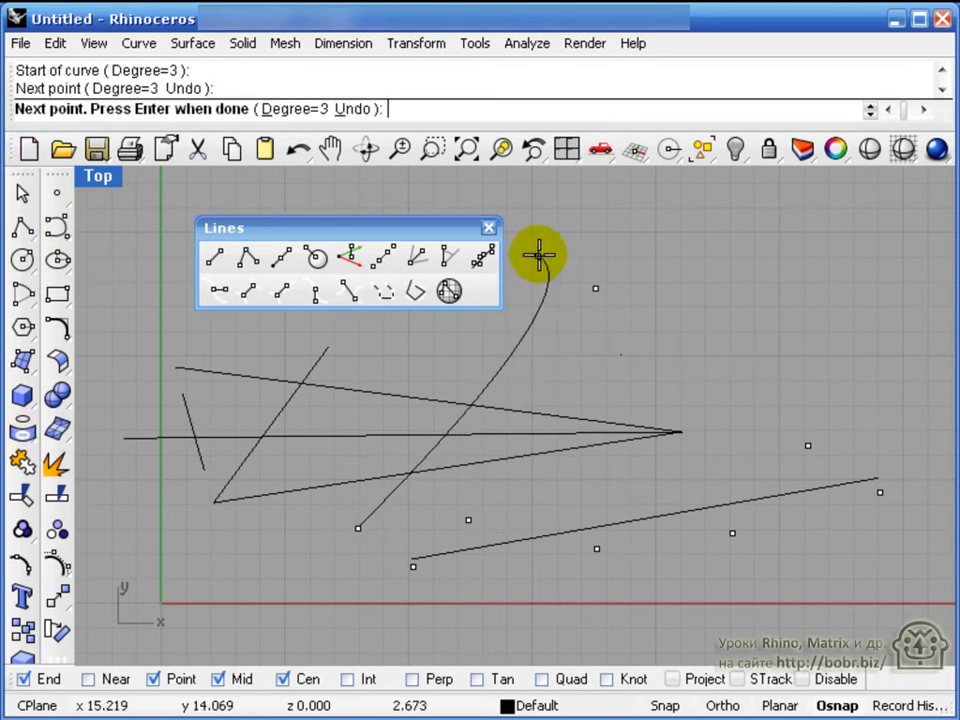
{"action": "key", "text": "Escape"}
Delete all geometry and draw an S-shaped degree-3 control-point curve with five points, rising from lower left to upper middle.
{"action": "key", "text": "ctrl+a"}
{"action": "key", "text": "Delete"}
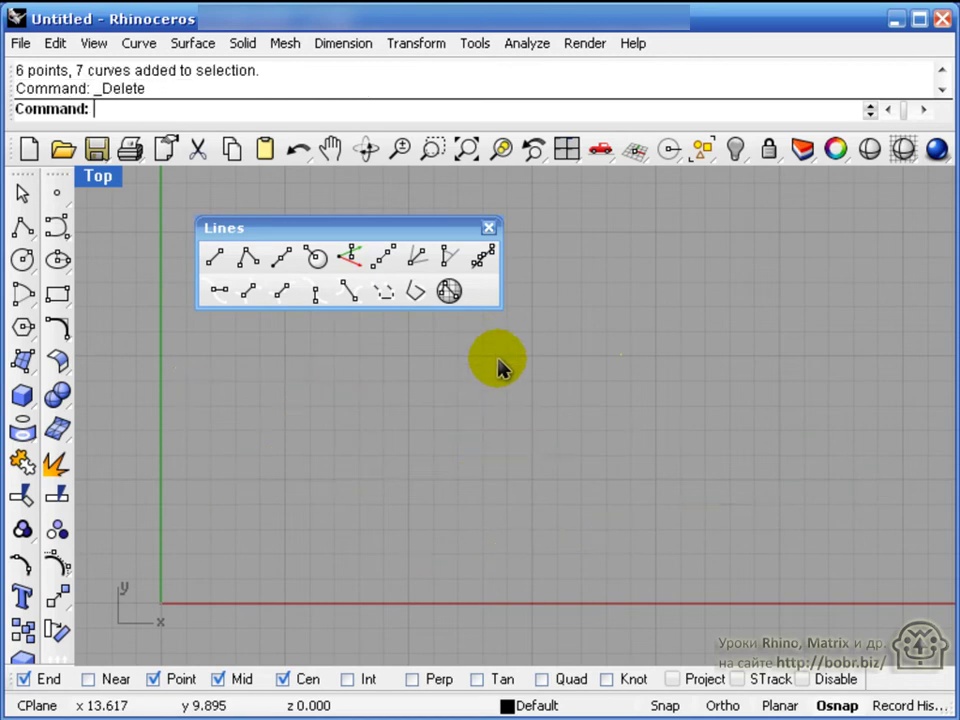
{"action": "left_click", "coordinate": [57, 232]}
{"action": "left_click", "coordinate": [264, 585]}
{"action": "left_click", "coordinate": [328, 408]}
{"action": "left_click", "coordinate": [530, 553]}
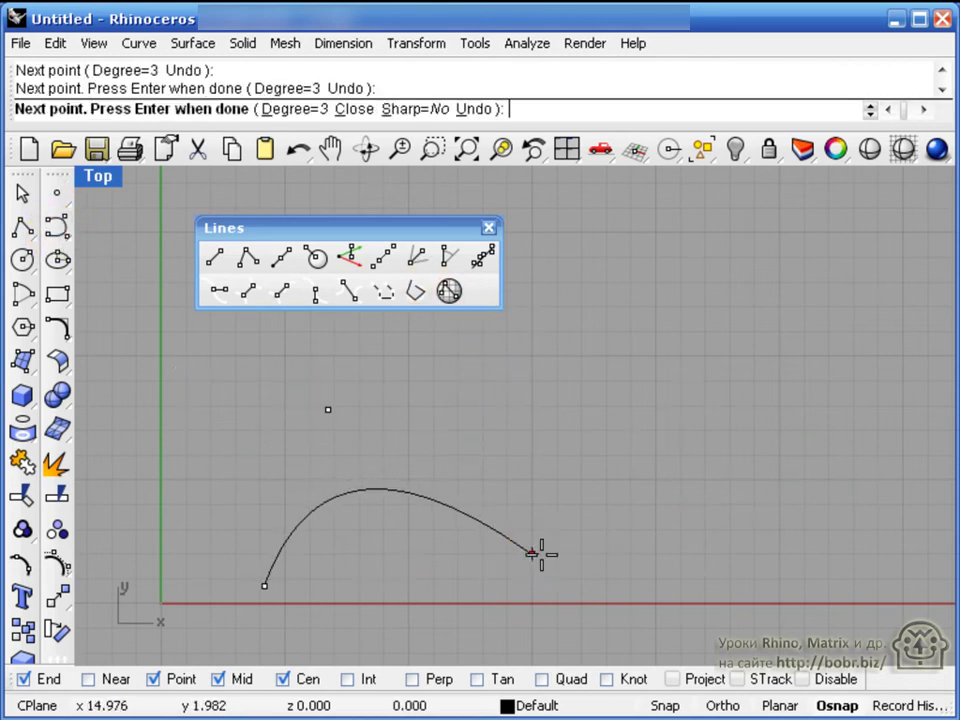
{"action": "left_click", "coordinate": [666, 286]}
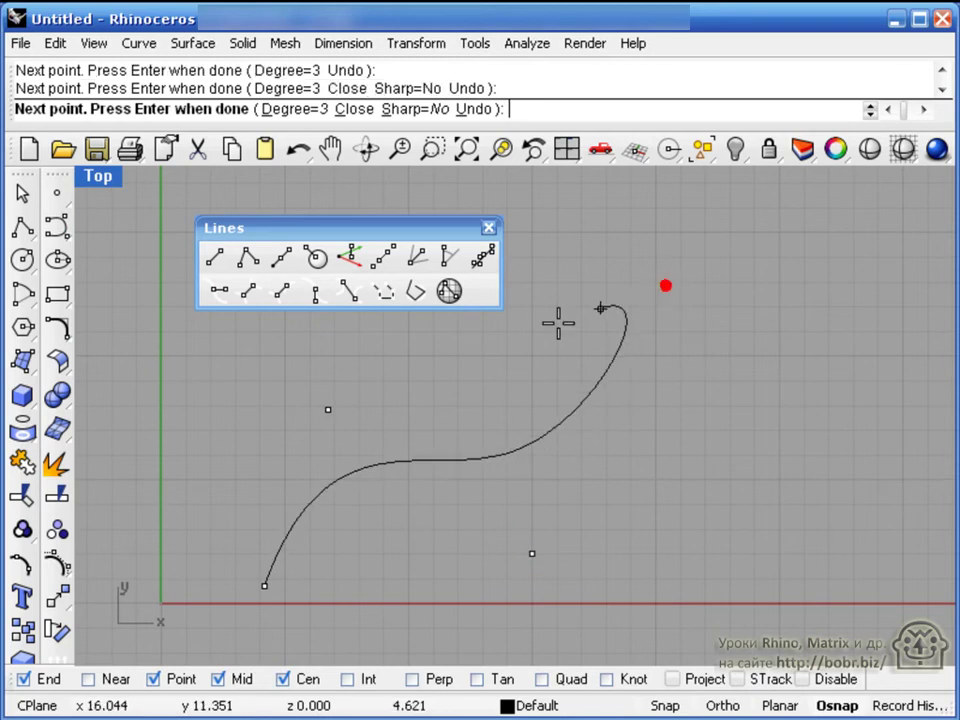
{"action": "left_click", "coordinate": [544, 238]}
{"action": "right_click", "coordinate": [722, 403]}
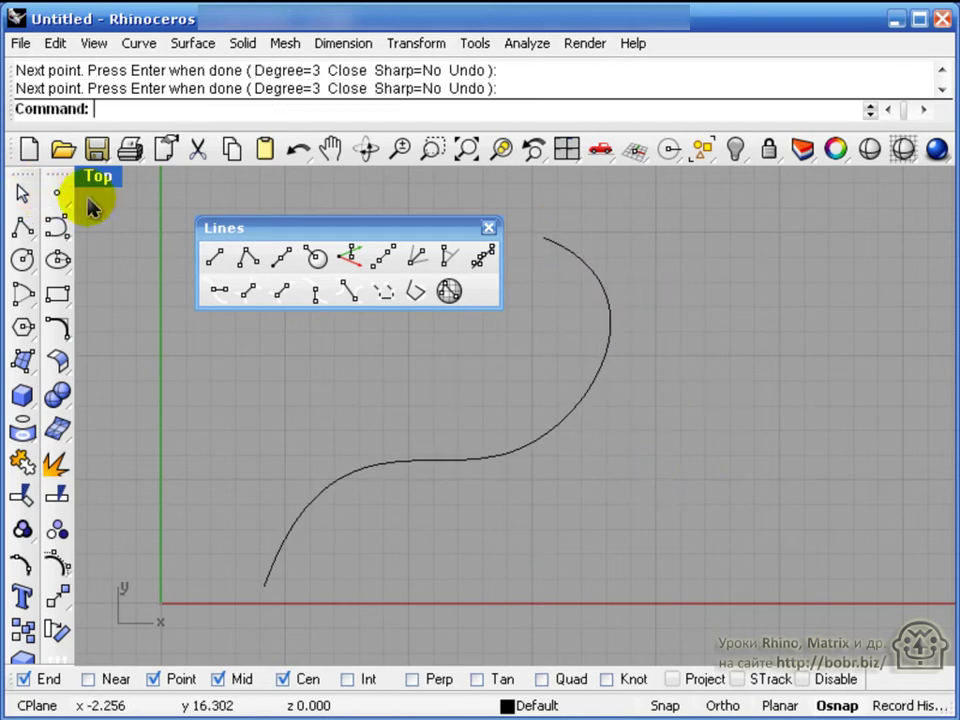
Place four point objects below and to the right of the S-shaped curve.
{"action": "left_click", "coordinate": [55, 198]}
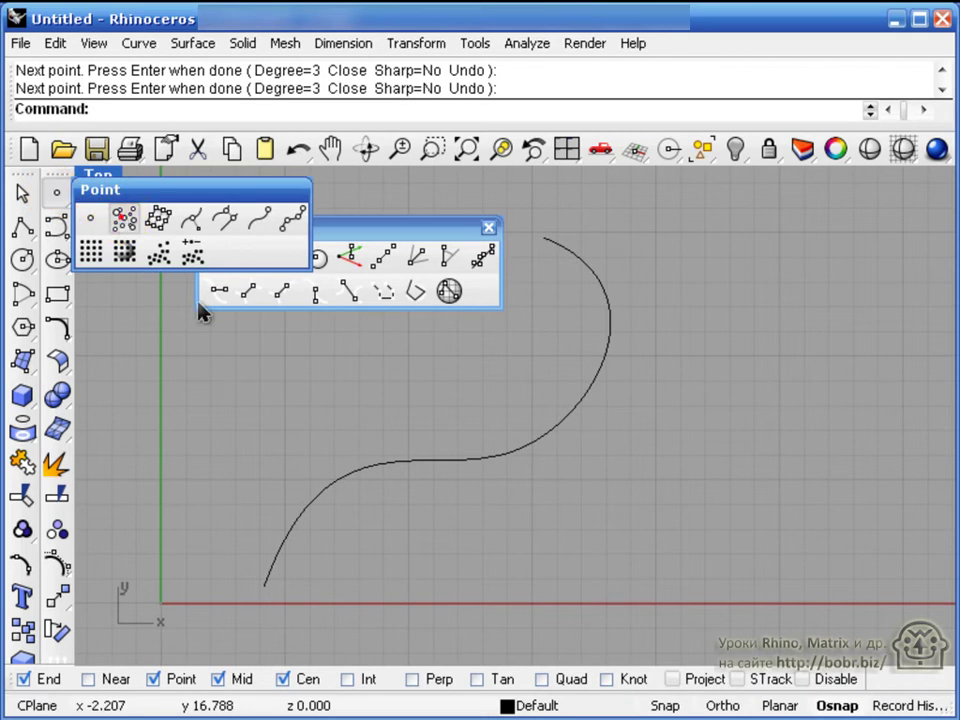
{"action": "left_click", "coordinate": [120, 216]}
{"action": "left_click", "coordinate": [509, 580]}
{"action": "left_click", "coordinate": [798, 433]}
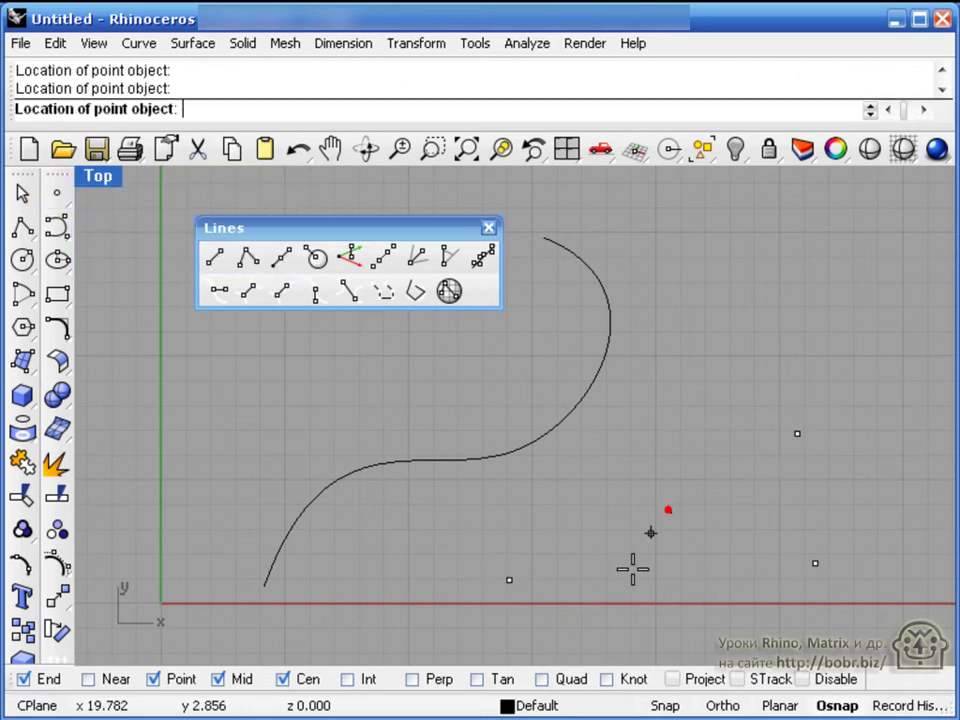
{"action": "left_click", "coordinate": [669, 510]}
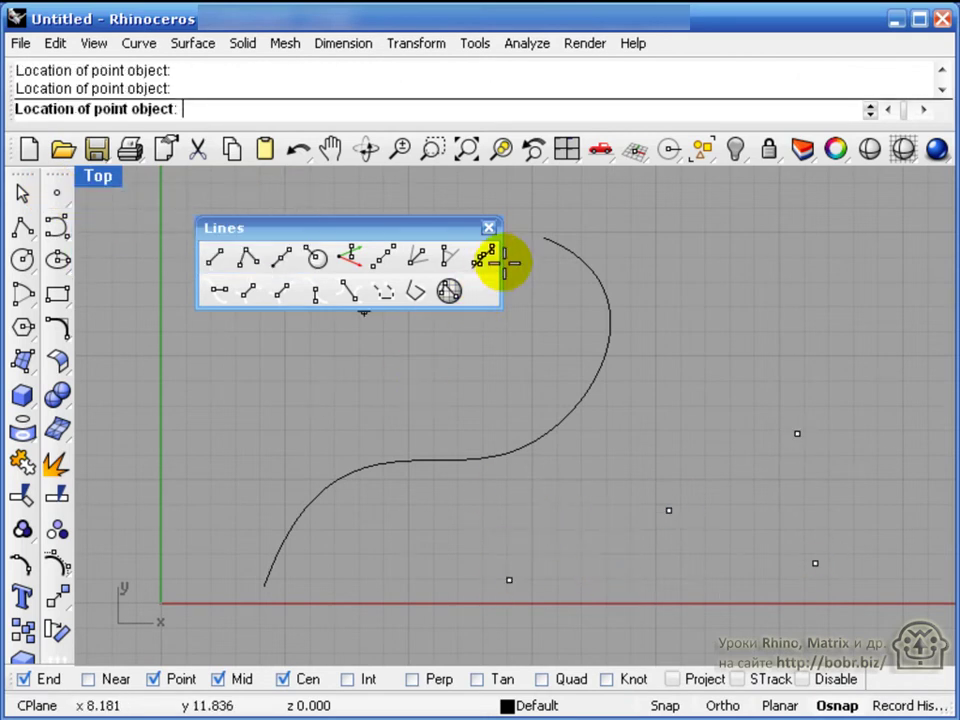
Draw a line perpendicular from the S-shaped curve, ending at the lower far-right point.
{"action": "left_click", "coordinate": [222, 292]}
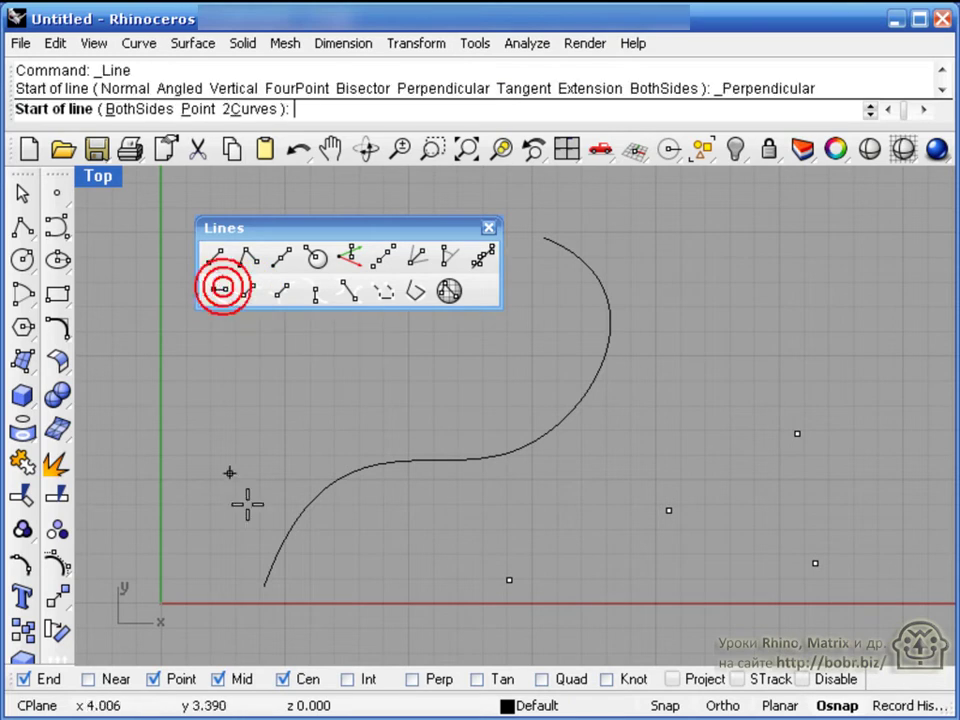
{"action": "left_click", "coordinate": [567, 405]}
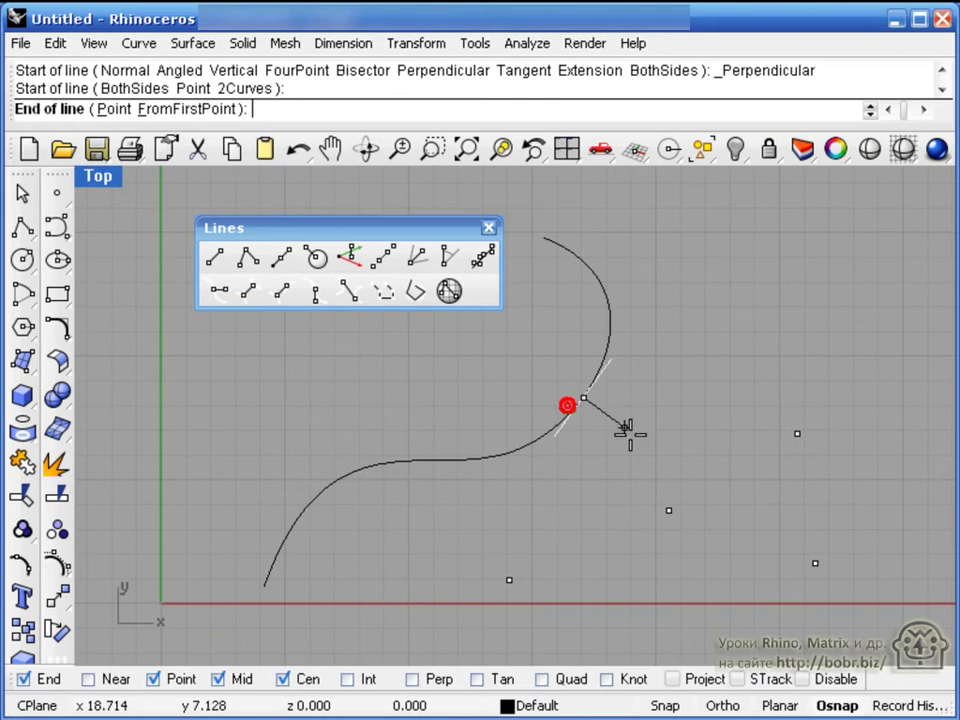
{"action": "left_click", "coordinate": [816, 563]}
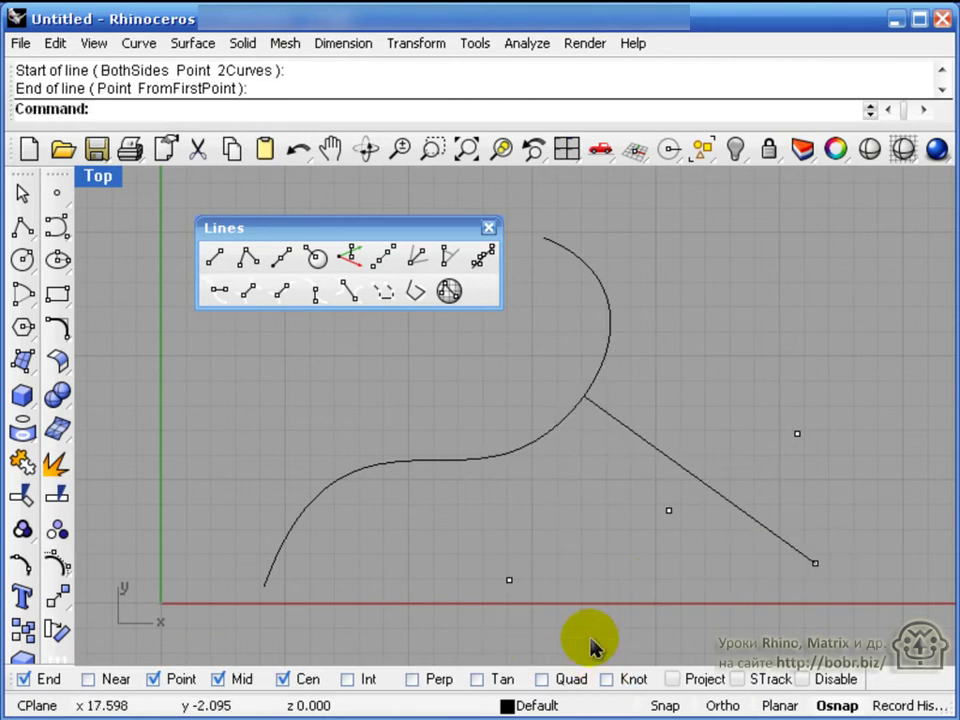
Draw another line perpendicular from the S-shaped curve, ending at the leftmost point below it.
{"action": "right_click", "coordinate": [478, 366]}
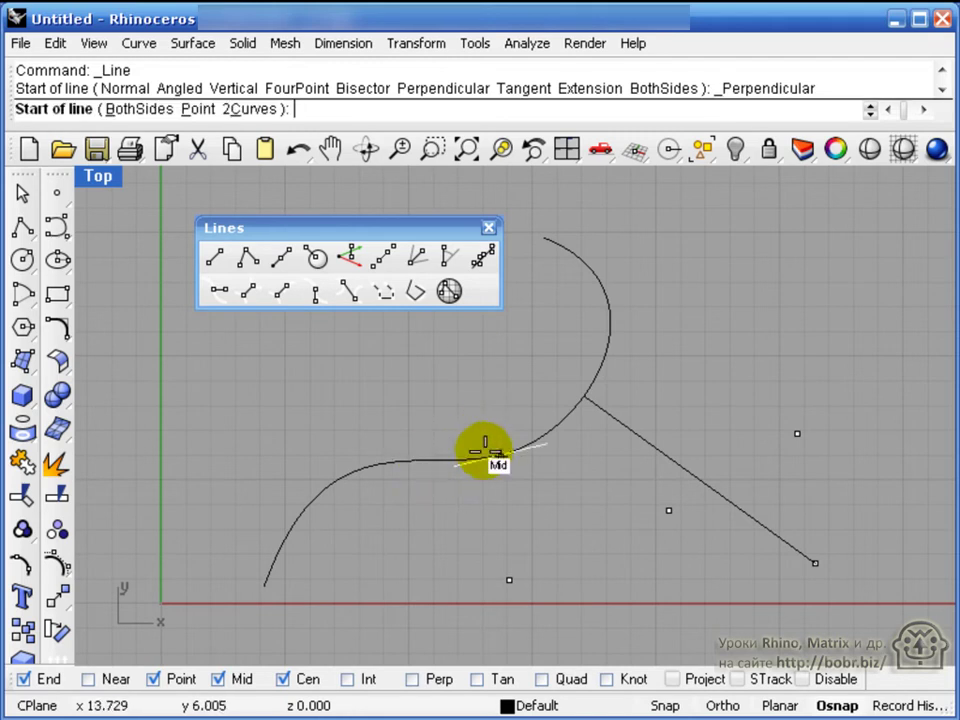
{"action": "left_click", "coordinate": [430, 461]}
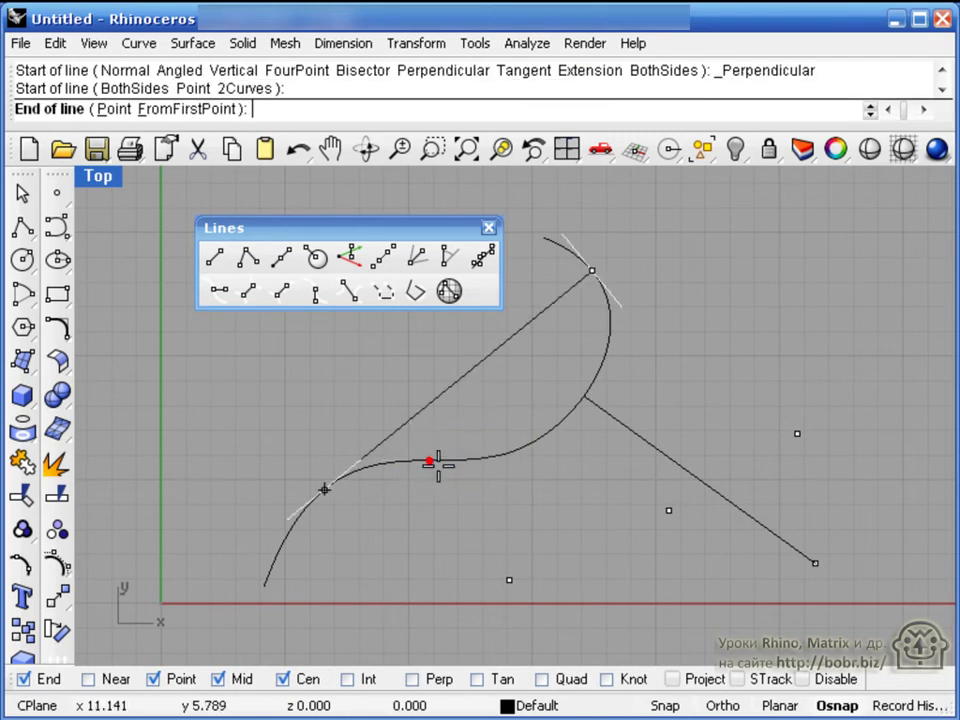
{"action": "left_click", "coordinate": [508, 578]}
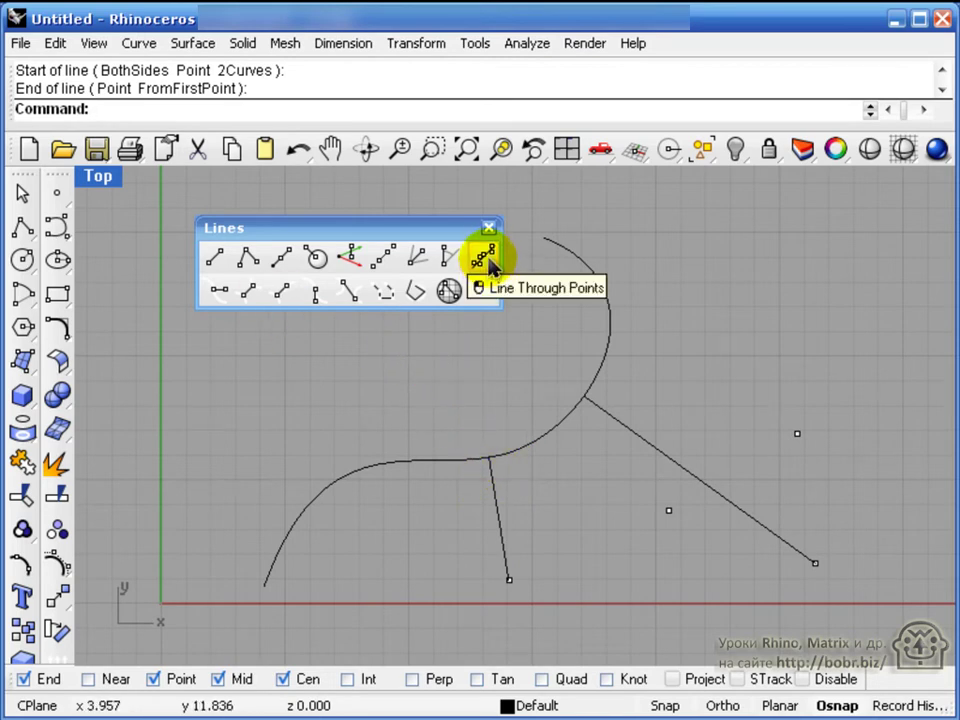
Draw a line from the middle point perpendicular to the S-shaped curve, using the Perpendicular option's Point mode.
{"action": "left_click", "coordinate": [220, 292]}
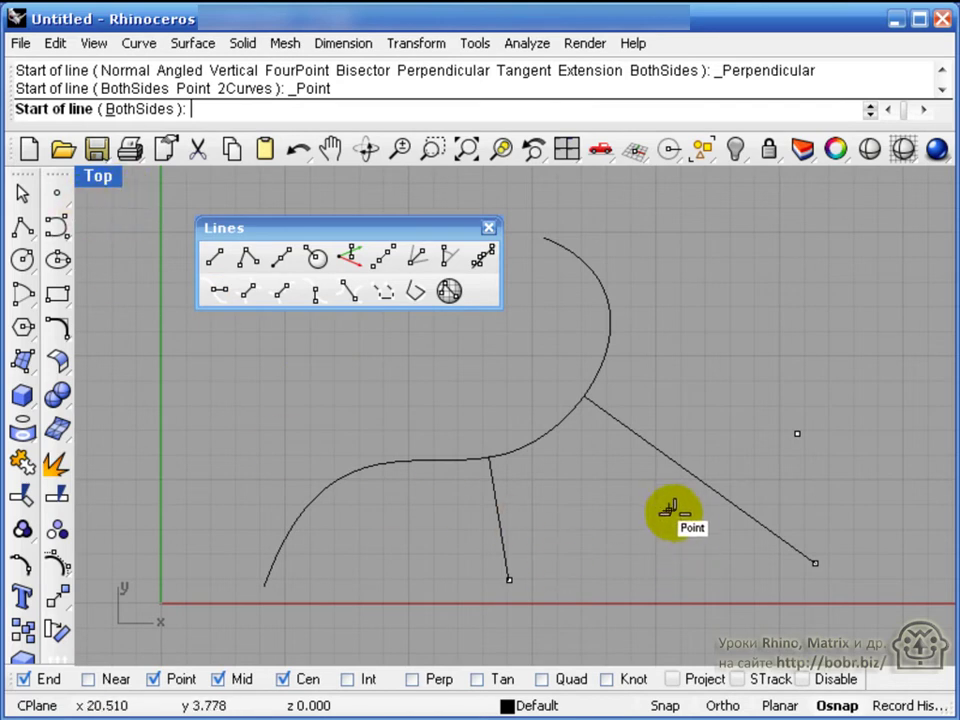
{"action": "left_click", "coordinate": [669, 508]}
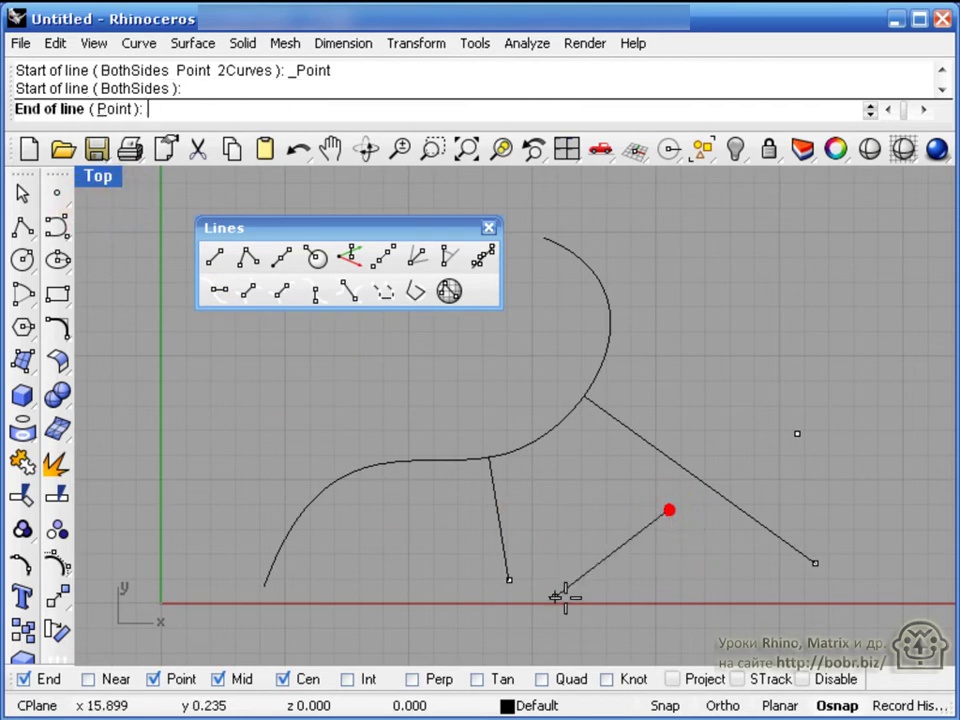
{"action": "left_click", "coordinate": [552, 426]}
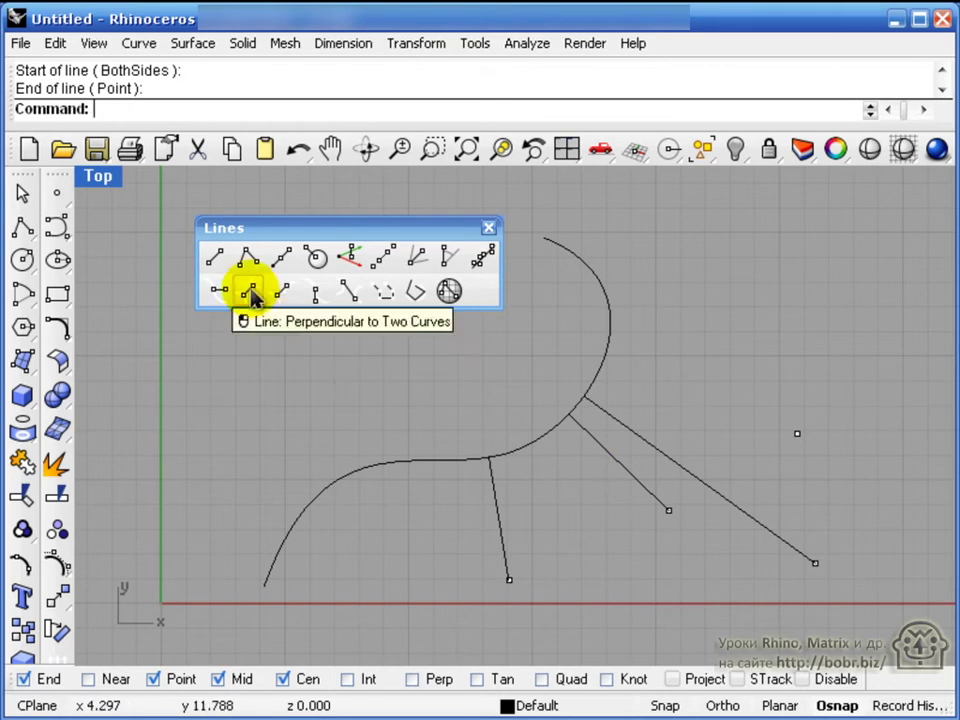
Draw a circle at the upper right, beside the S-shaped curve.
{"action": "left_click", "coordinate": [24, 259]}
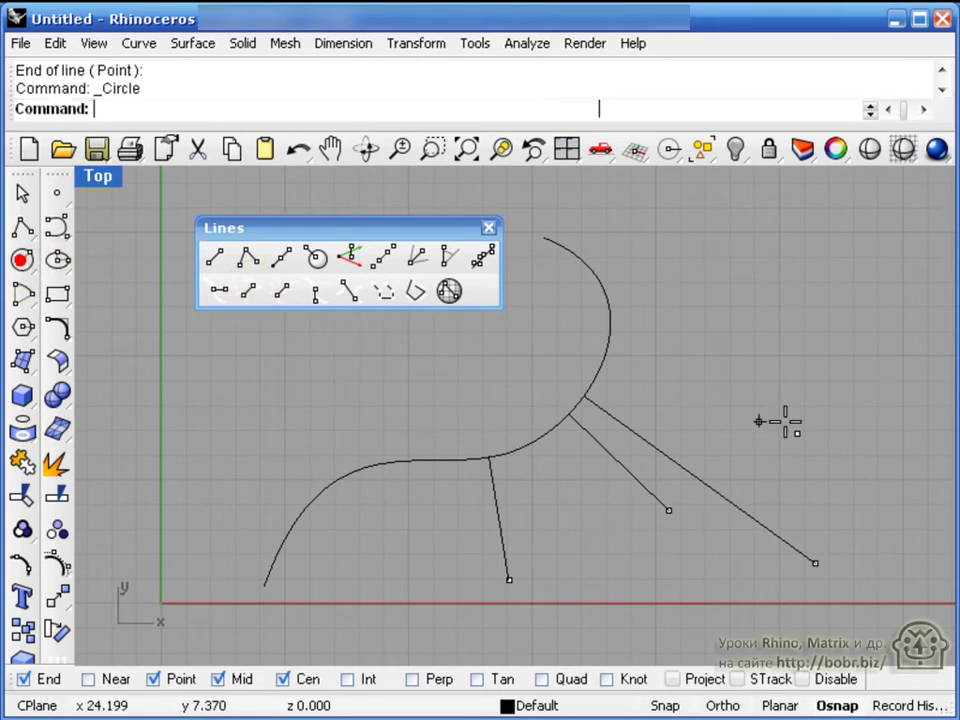
{"action": "left_click", "coordinate": [842, 286]}
{"action": "left_click", "coordinate": [851, 362]}
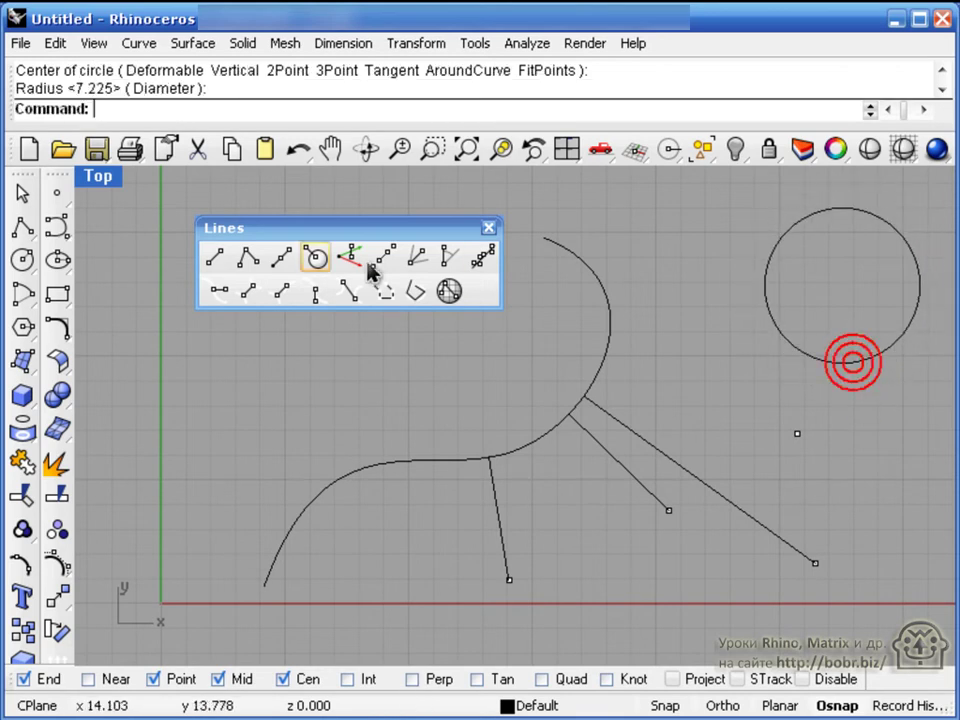
Draw a line perpendicular to two curves, connecting the S-shaped curve and the circle.
{"action": "left_click", "coordinate": [248, 293]}
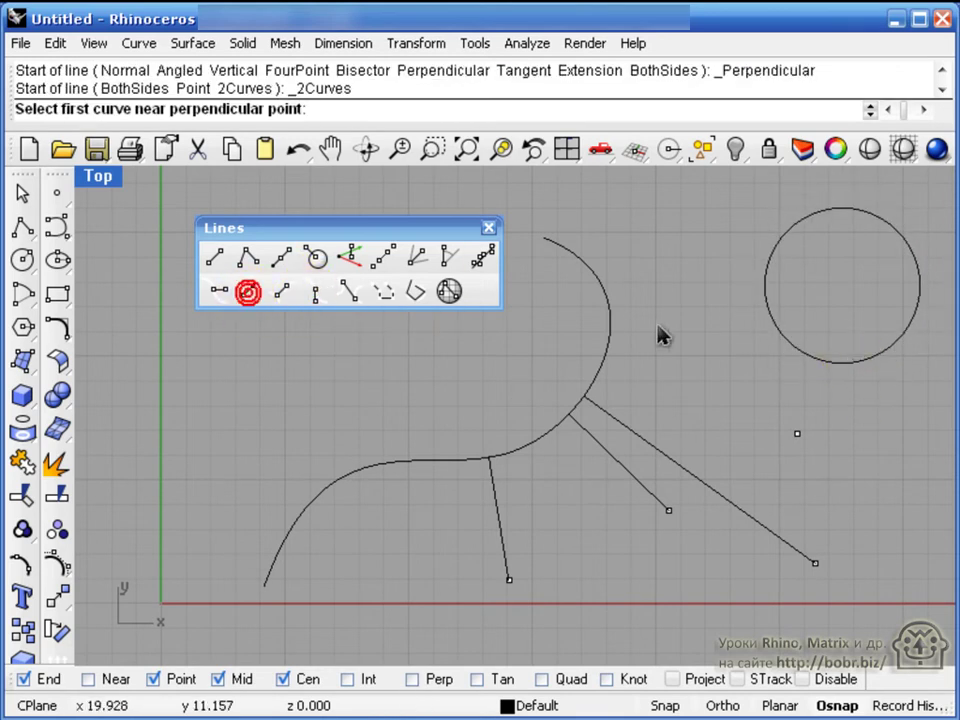
{"action": "left_click", "coordinate": [617, 321]}
{"action": "left_click", "coordinate": [776, 330]}
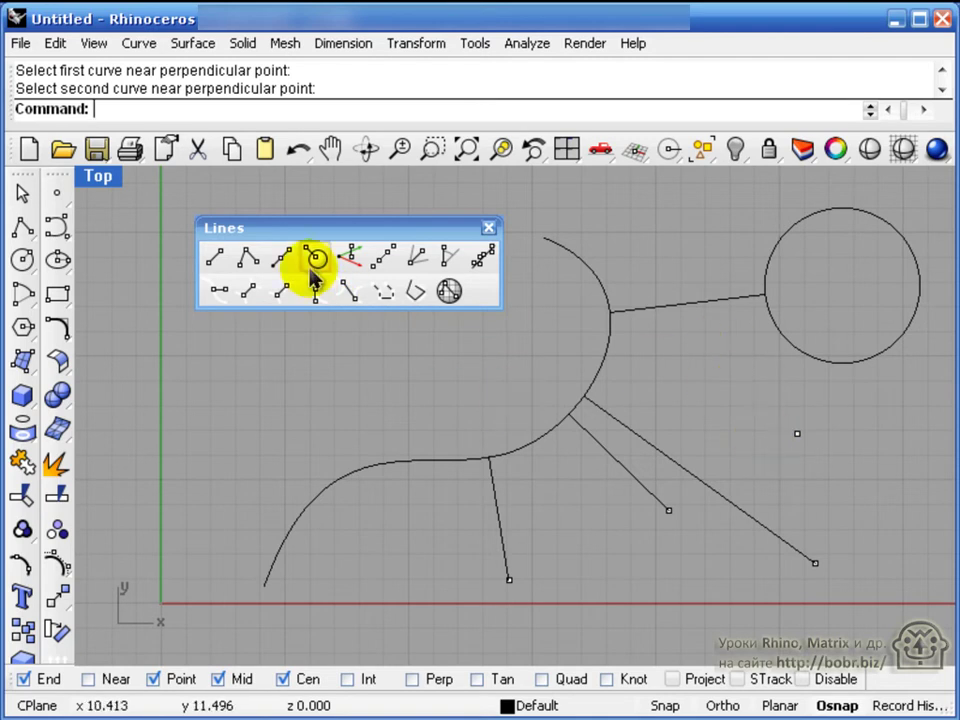
Draw a line tangent from the upper part of the S-shaped curve, ending at the upper far-right point.
{"action": "left_click", "coordinate": [285, 290]}
{"action": "left_click", "coordinate": [606, 343]}
{"action": "left_click_drag", "start_coordinate": [797, 330], "coordinate": [768, 326]}
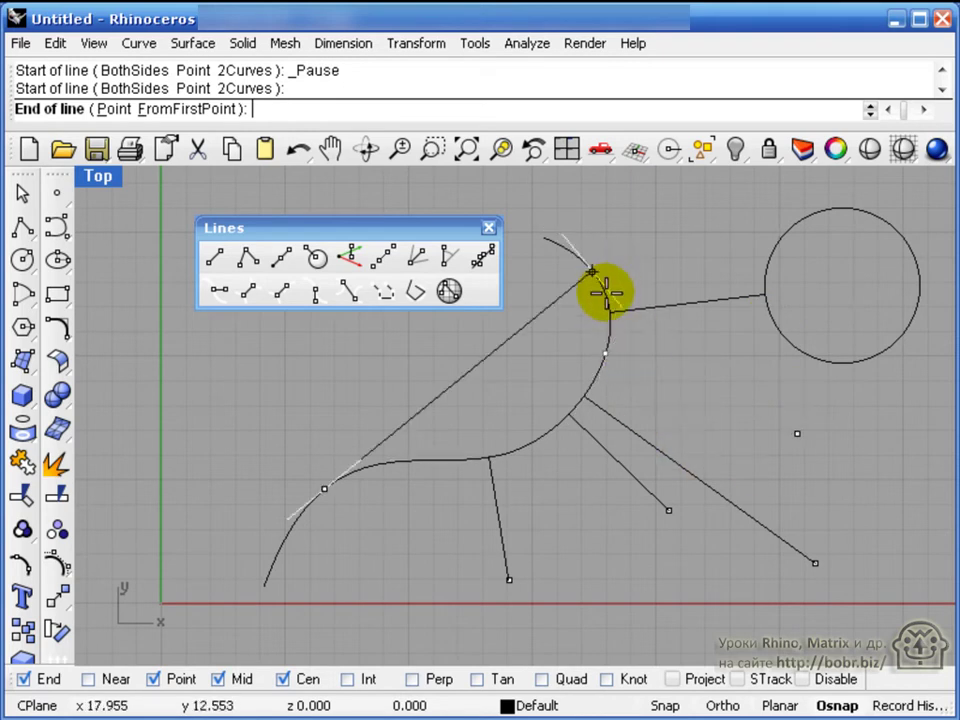
{"action": "left_click", "coordinate": [797, 433]}
{"action": "left_click", "coordinate": [797, 433]}
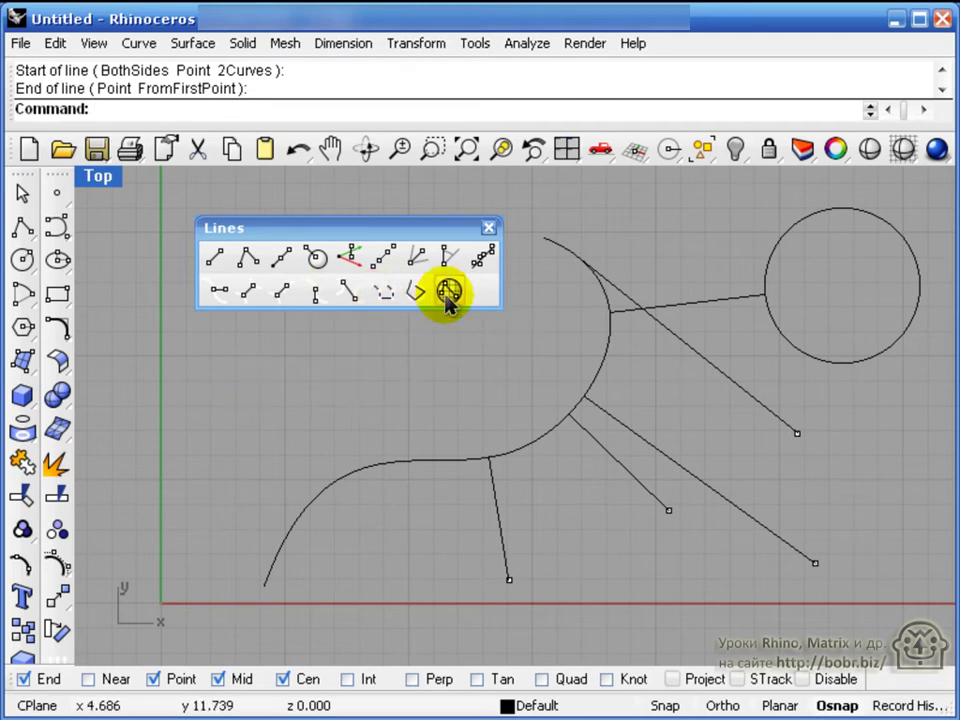
Delete the S-shaped curve, the circle and all connecting lines, keeping the four point objects.
{"action": "left_click_drag", "start_coordinate": [497, 441], "coordinate": [514, 444]}
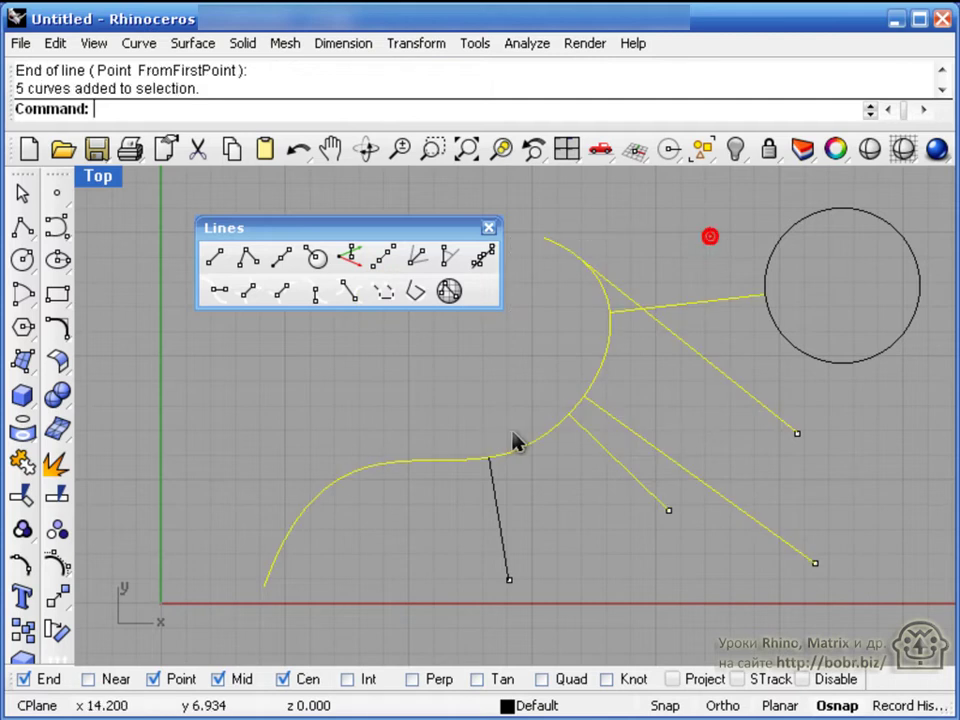
{"action": "key", "text": "Delete"}
{"action": "left_click_drag", "start_coordinate": [885, 392], "coordinate": [808, 292]}
{"action": "left_click_drag", "start_coordinate": [544, 473], "coordinate": [454, 484]}
{"action": "key", "text": "Delete"}
Create a polyline through the four selected points with Degree=1, CurveType=Interpolated, Knots=Uniform and Closed=No.
{"action": "left_click_drag", "start_coordinate": [907, 418], "coordinate": [460, 626]}
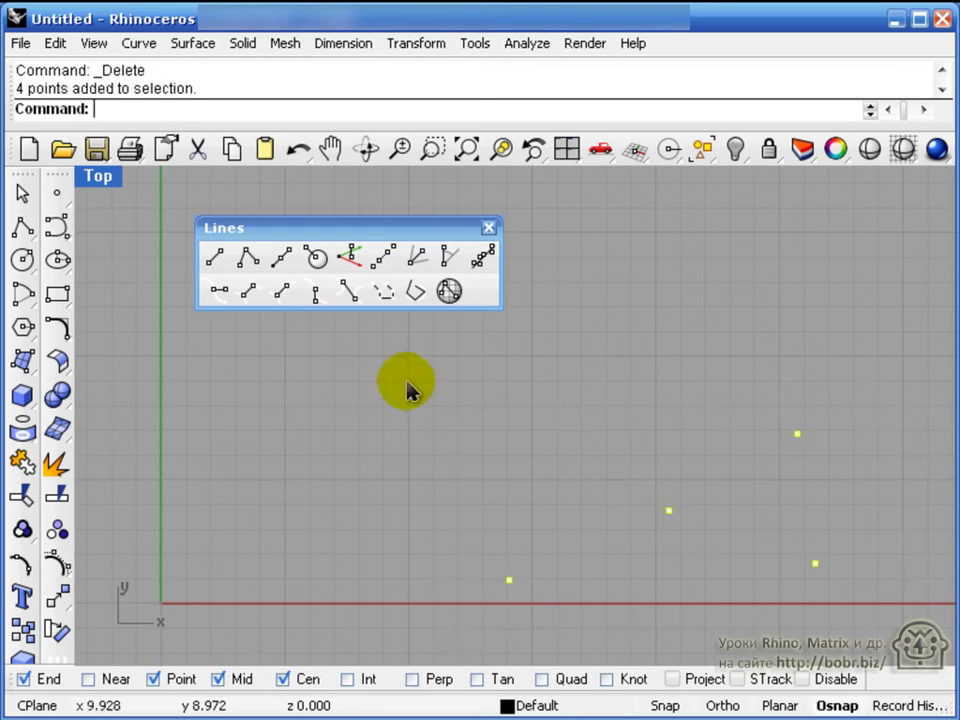
{"action": "left_click", "coordinate": [384, 300]}
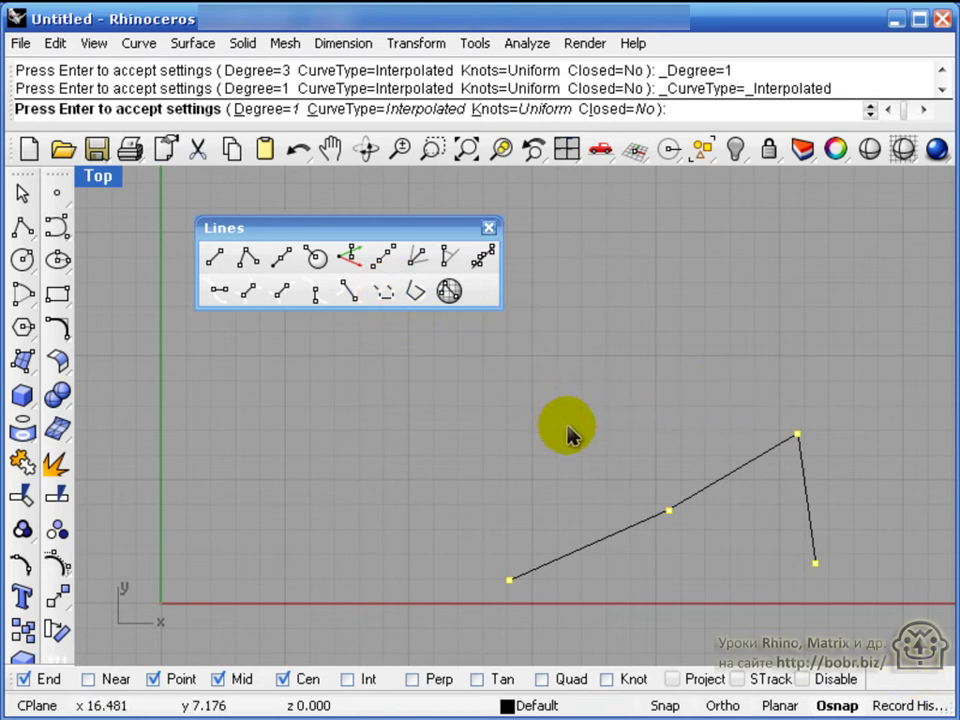
{"action": "left_click", "coordinate": [400, 112]}
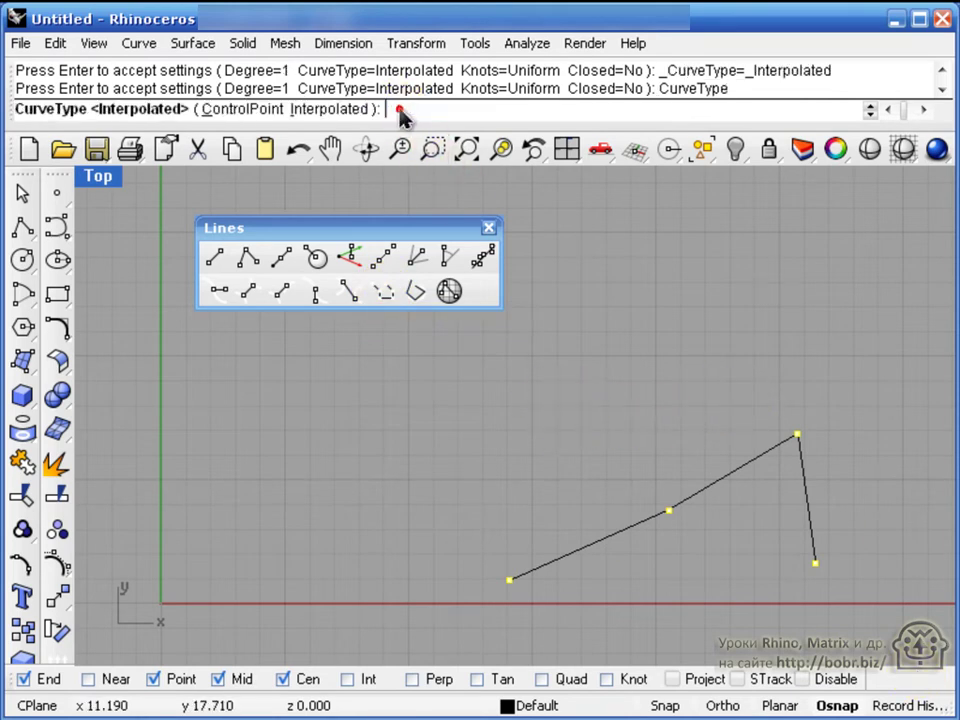
{"action": "left_click", "coordinate": [245, 110]}
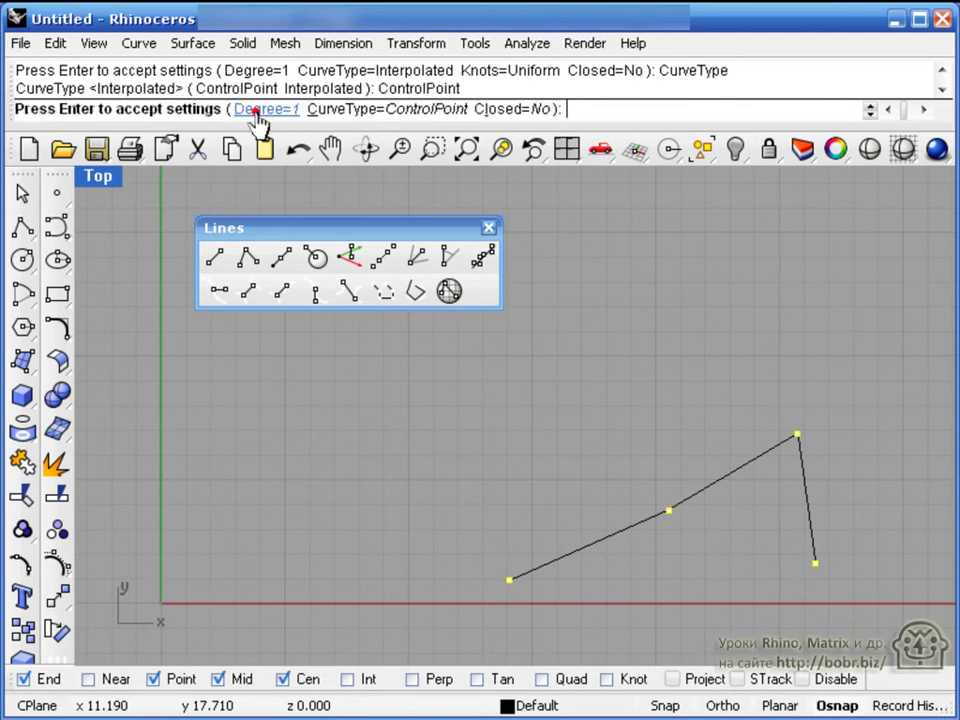
{"action": "left_click", "coordinate": [403, 112]}
{"action": "left_click", "coordinate": [340, 110]}
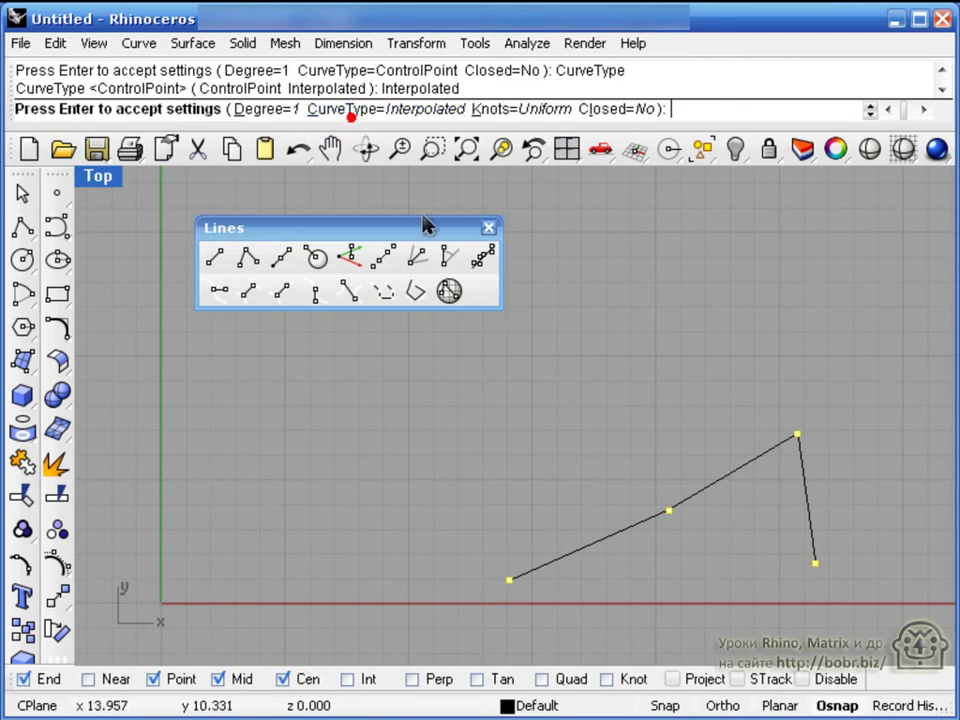
{"action": "right_click", "coordinate": [566, 420]}
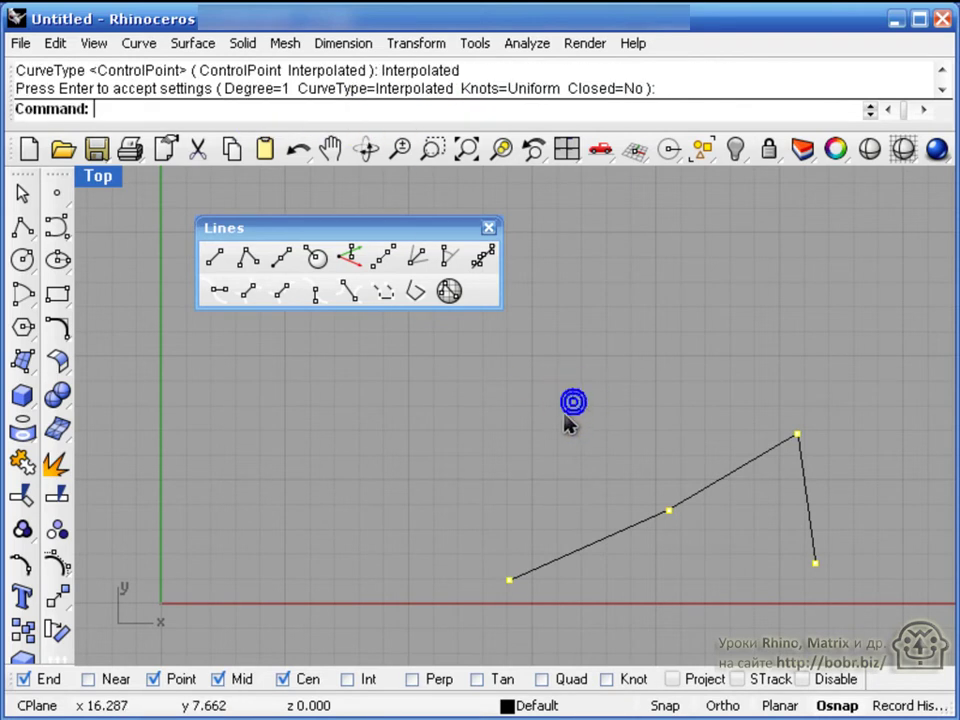
Move the polyline up and to the left of the points and convert it with Output=Lines and DeleteInput=Yes.
{"action": "left_click_drag", "start_coordinate": [611, 538], "coordinate": [414, 440]}
{"action": "left_click", "coordinate": [416, 293]}
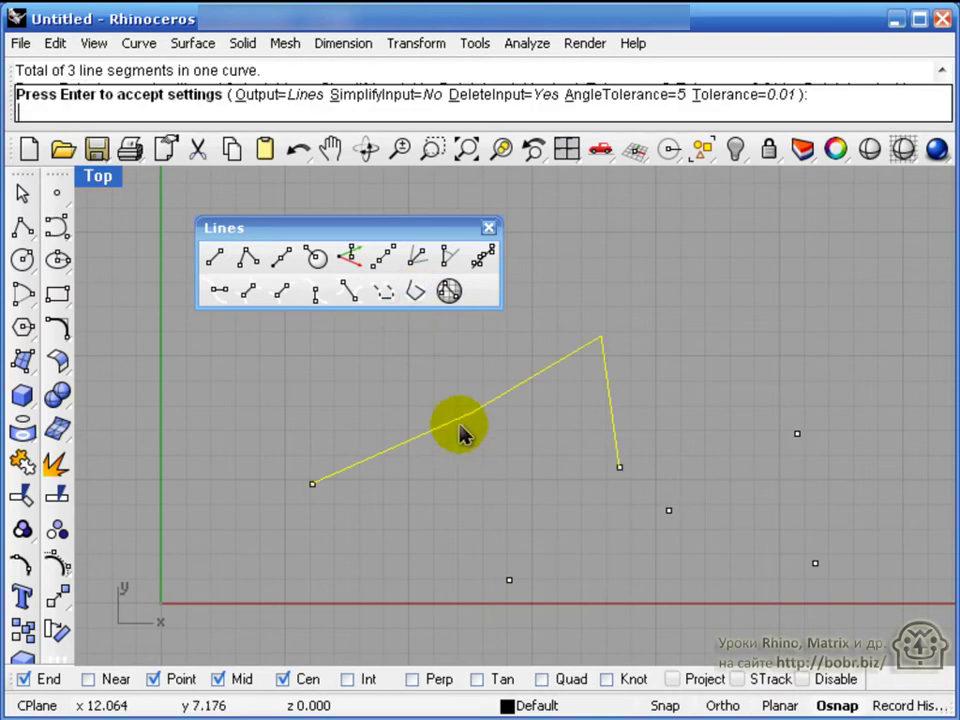
{"action": "right_click", "coordinate": [465, 469]}
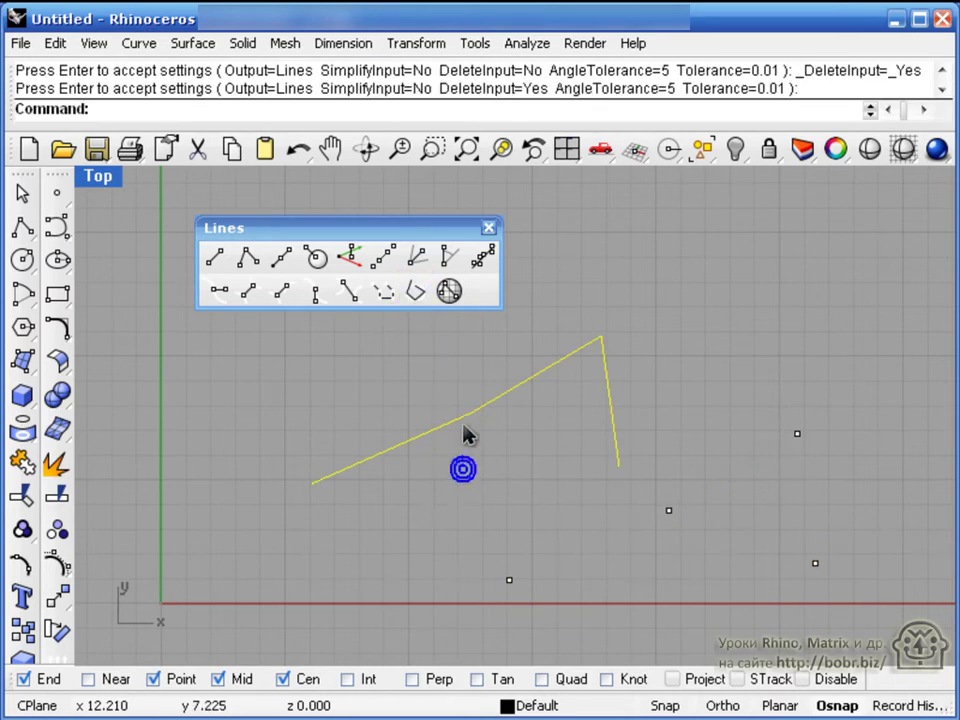
Delete the converted polyline and close the Lines toolbar.
{"action": "left_click_drag", "start_coordinate": [467, 413], "coordinate": [415, 477]}
{"action": "key", "text": "Delete"}
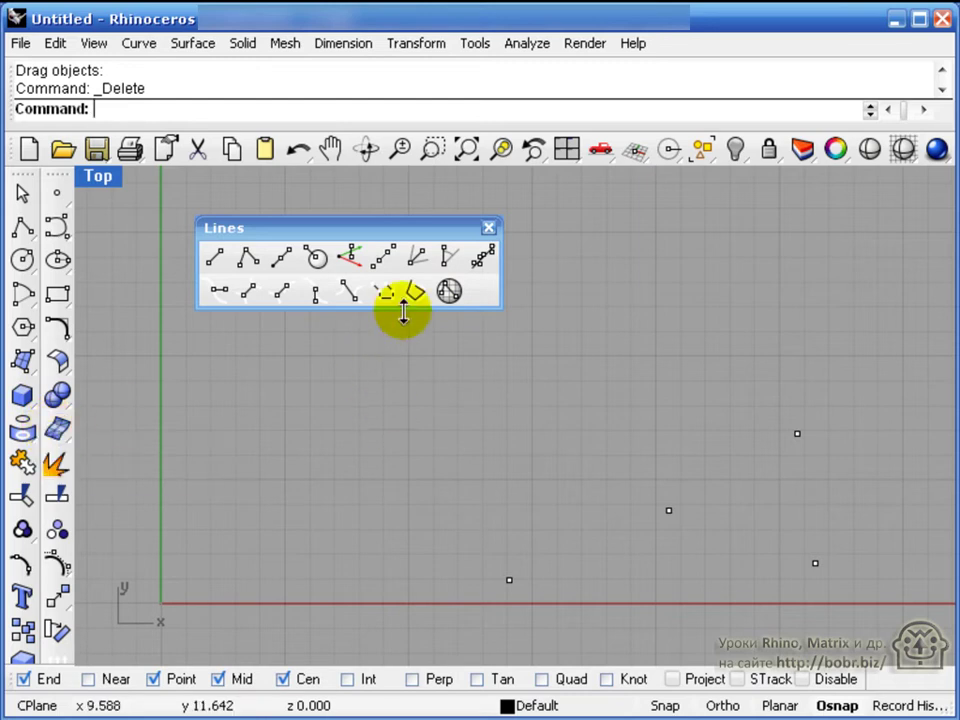
{"action": "left_click", "coordinate": [488, 229]}
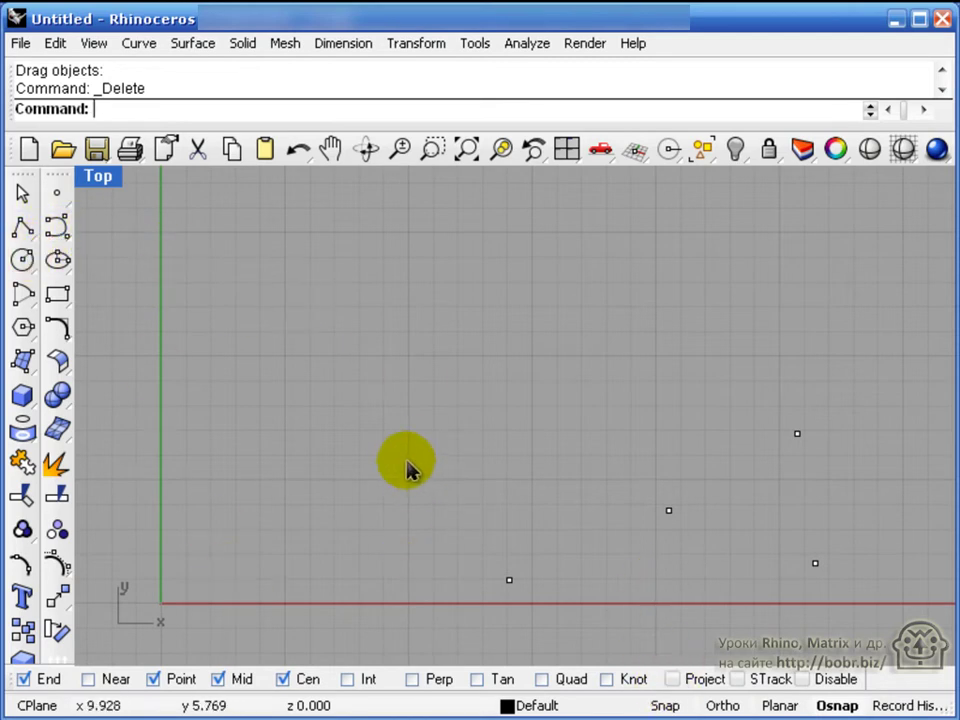
Draw two separate single-segment polylines in the Top view, one diagonal near the origin and one nearly vertical to its right.
{"action": "left_click", "coordinate": [20, 226]}
{"action": "left_click", "coordinate": [198, 483]}
{"action": "left_click", "coordinate": [398, 284]}
{"action": "right_click", "coordinate": [547, 403]}
{"action": "right_click", "coordinate": [611, 482]}
{"action": "right_click", "coordinate": [104, 190]}
Restore the four viewports and draw a half-circle arc in the Front view, centred on the diagonal line's midpoint.
{"action": "double_click", "coordinate": [100, 178]}
{"action": "right_click_drag", "start_coordinate": [354, 549], "coordinate": [240, 568]}
{"action": "left_click", "coordinate": [57, 226]}
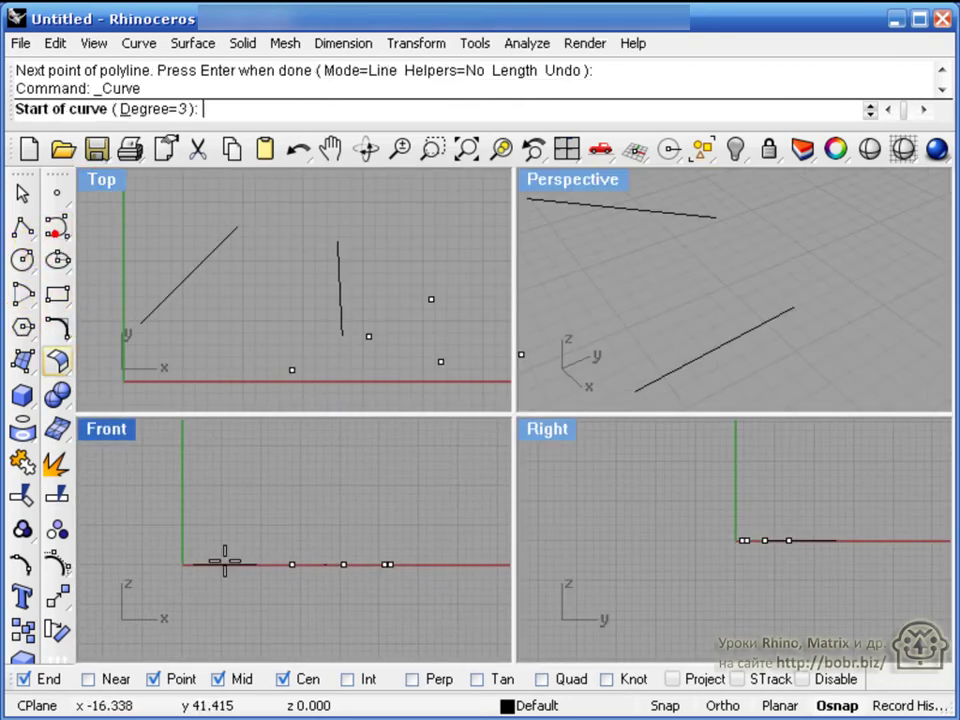
{"action": "left_click", "coordinate": [22, 293]}
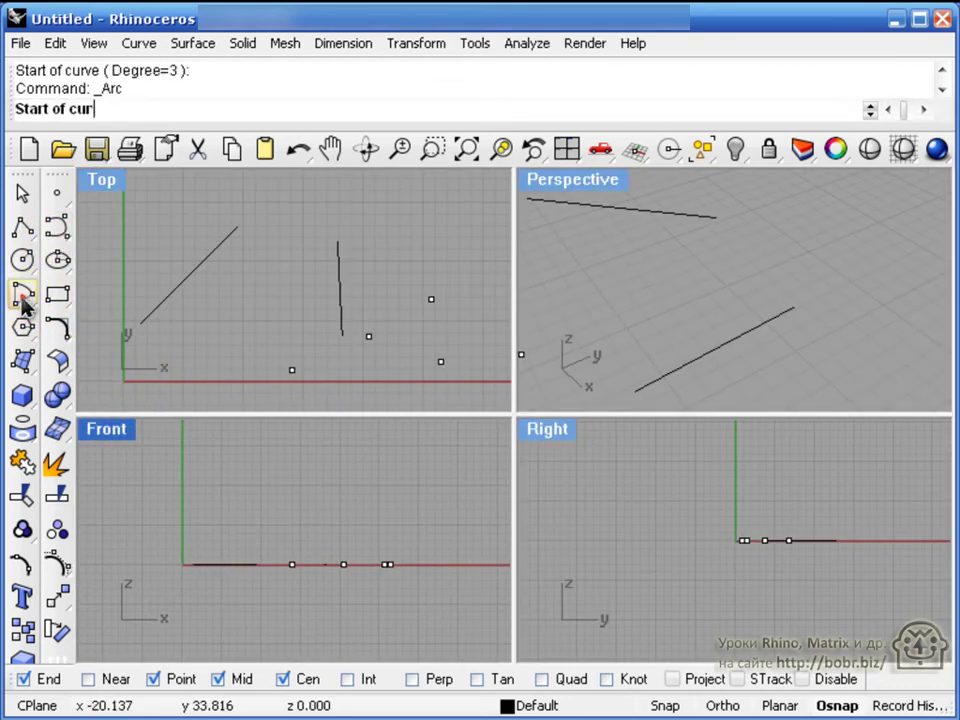
{"action": "left_click", "coordinate": [221, 564]}
{"action": "left_click", "coordinate": [378, 558]}
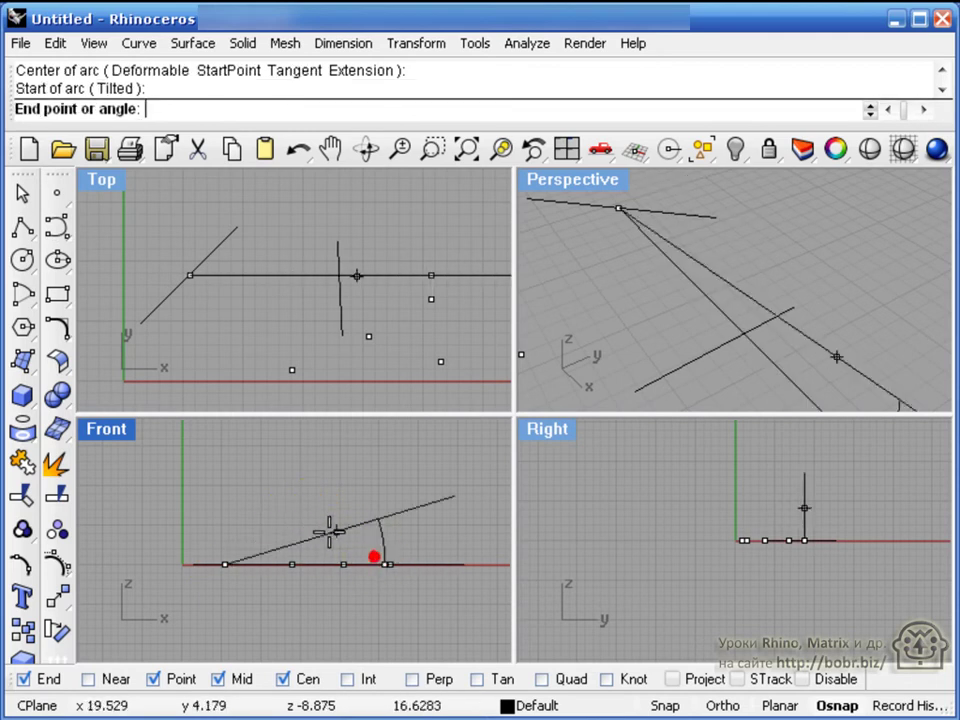
{"action": "left_click", "coordinate": [155, 560]}
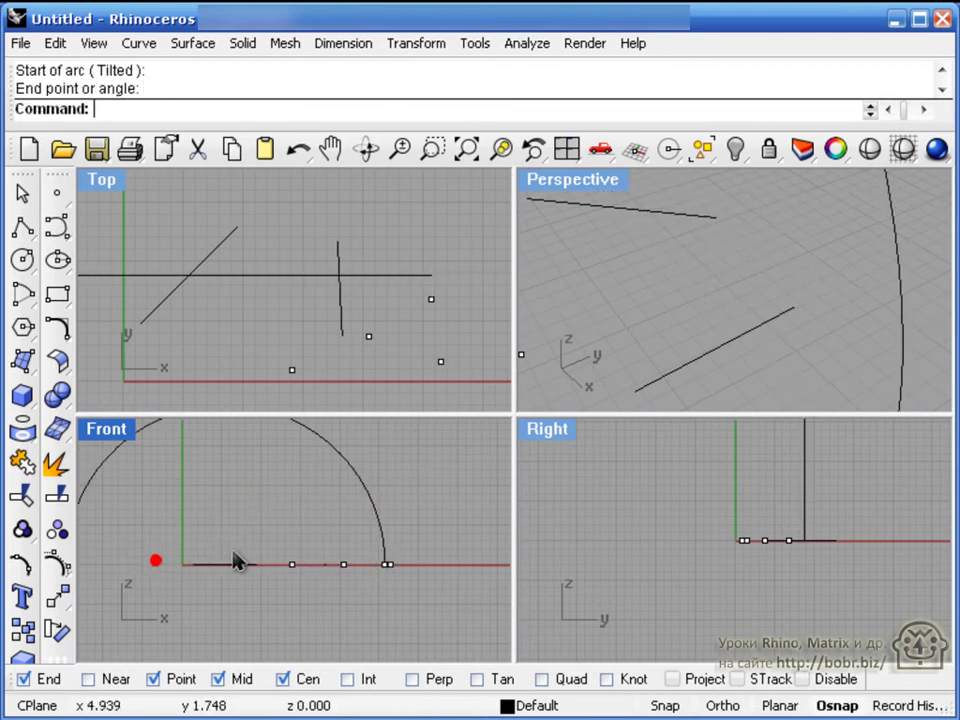
Maximize the Perspective view on the arc and turn on the Project option for object snaps.
{"action": "right_click_drag", "start_coordinate": [649, 480], "coordinate": [641, 530]}
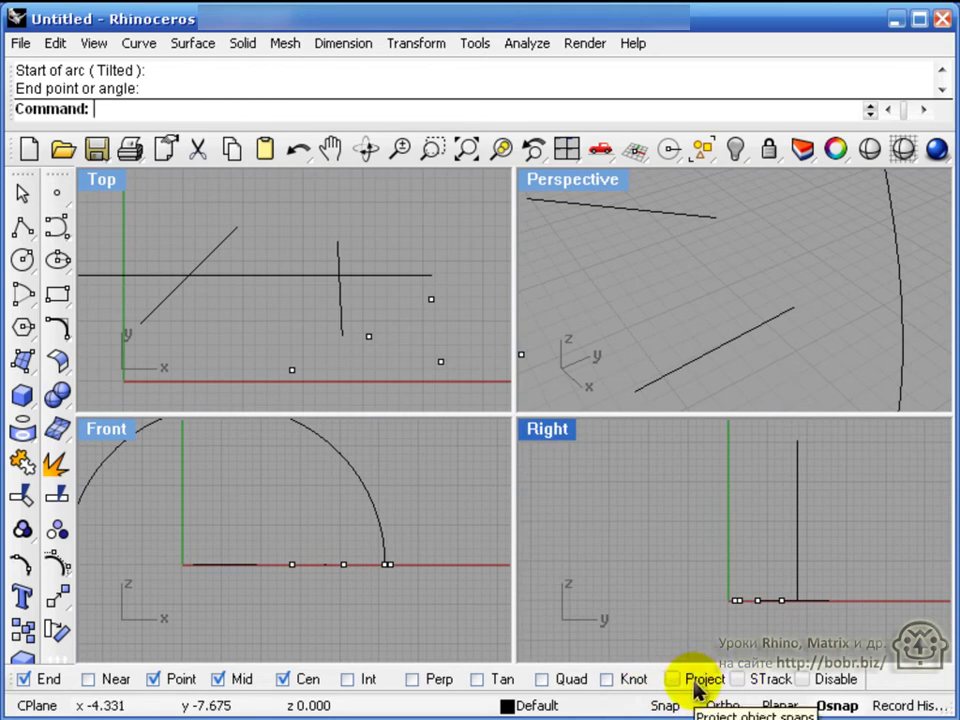
{"action": "right_click_drag", "start_coordinate": [418, 407], "coordinate": [367, 357]}
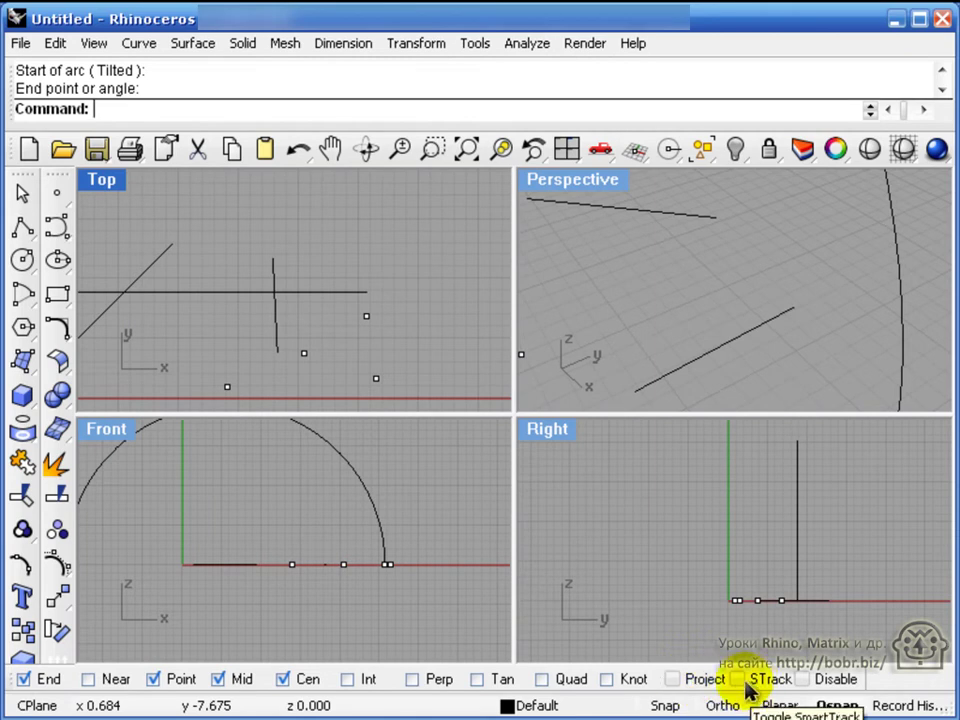
{"action": "double_click", "coordinate": [585, 180]}
{"action": "scroll", "coordinate": [606, 339], "scroll_direction": "down", "scroll_amount": 4}
{"action": "right_click_drag", "start_coordinate": [606, 339], "coordinate": [780, 345]}
{"action": "left_click", "coordinate": [693, 681]}
{"action": "mouse_move", "coordinate": [600, 580]}
{"action": "right_mouse_down"}
{"action": "mouse_move", "coordinate": [399, 486]}
{"action": "mouse_move", "coordinate": [413, 520]}
{"action": "right_mouse_up"}
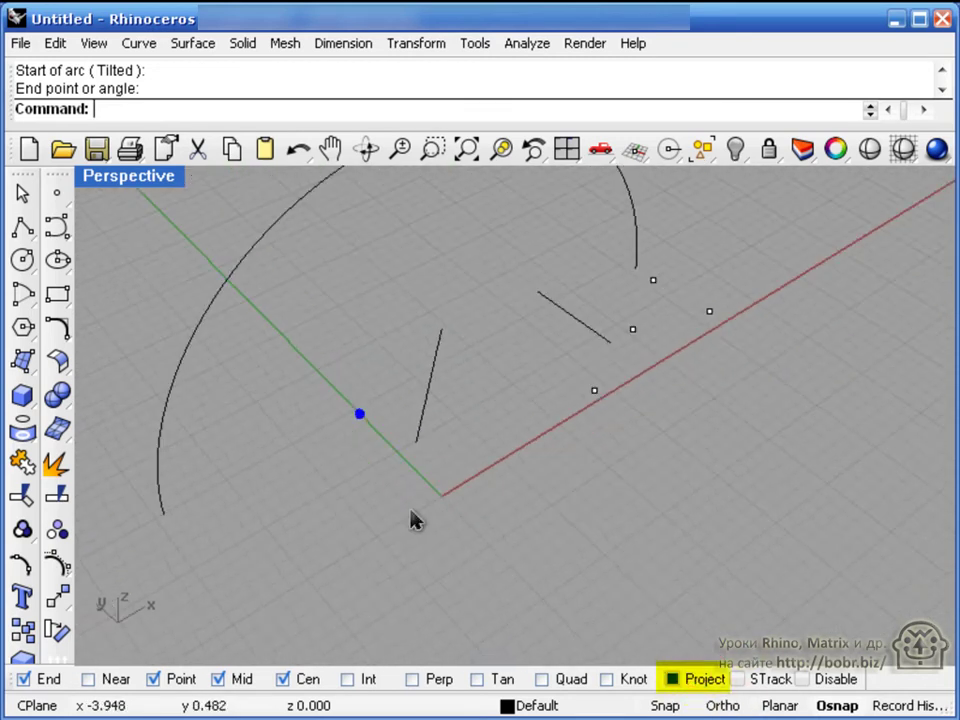
{"action": "left_click", "coordinate": [340, 428]}
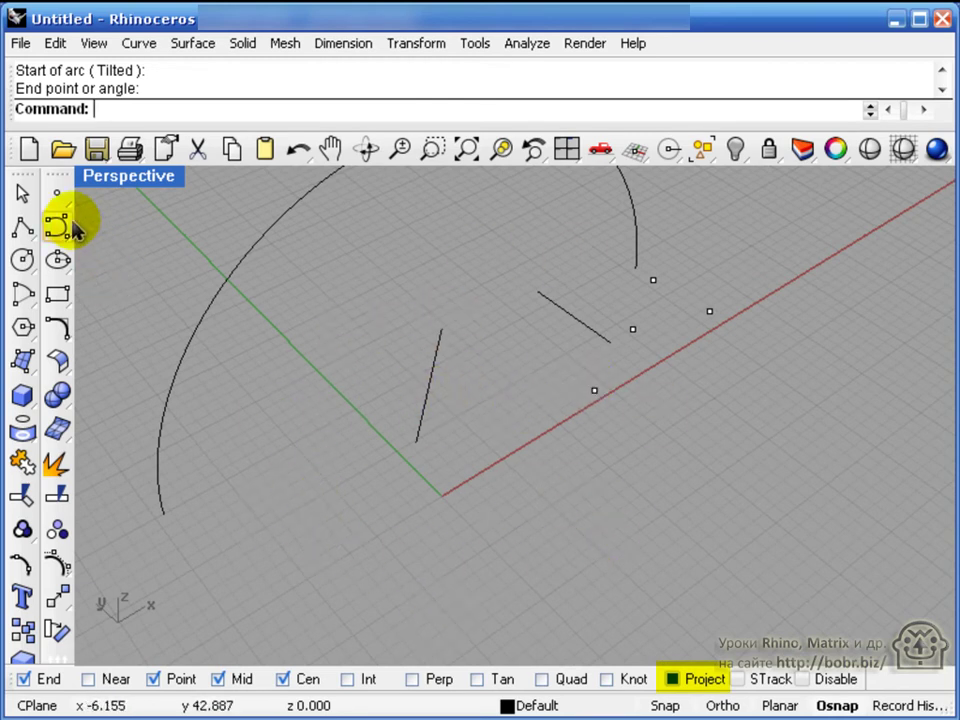
Place eight point objects by snapping along the arc with only Near active and Project on, so they land on the construction plane.
{"action": "left_click", "coordinate": [58, 192]}
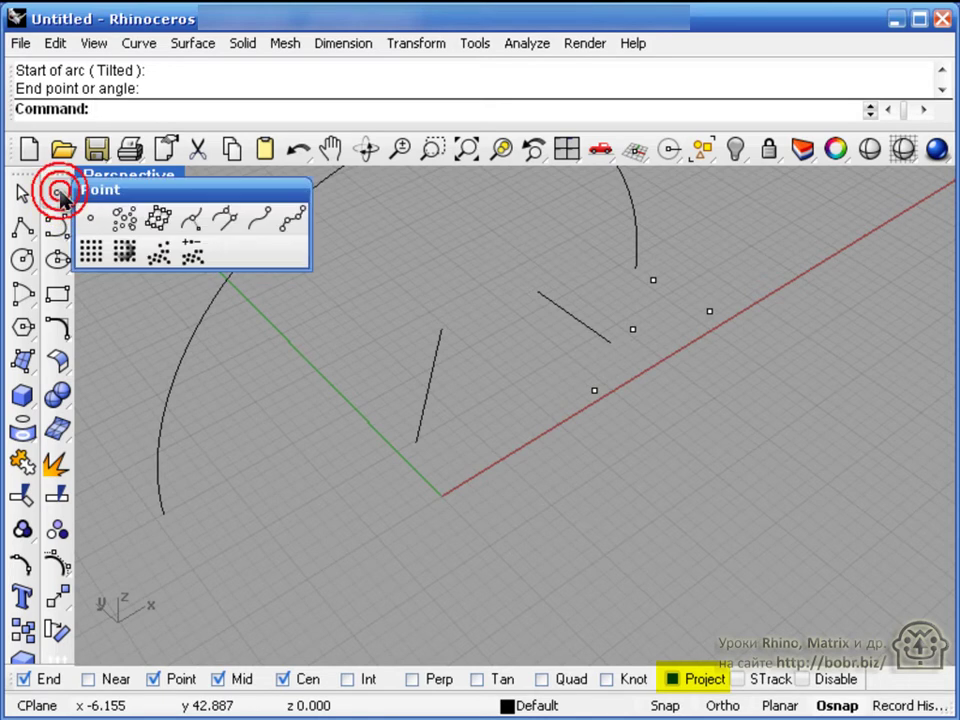
{"action": "left_click", "coordinate": [122, 226]}
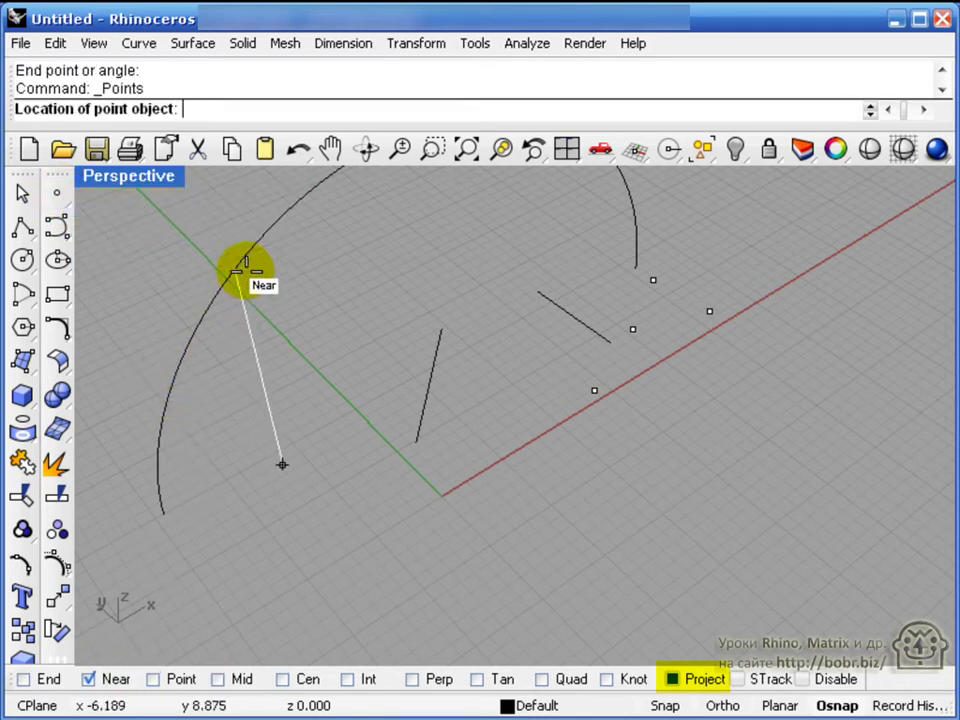
{"action": "scroll", "coordinate": [268, 500], "scroll_direction": "down", "scroll_amount": 1}
{"action": "scroll", "coordinate": [257, 463], "scroll_direction": "up", "scroll_amount": 2}
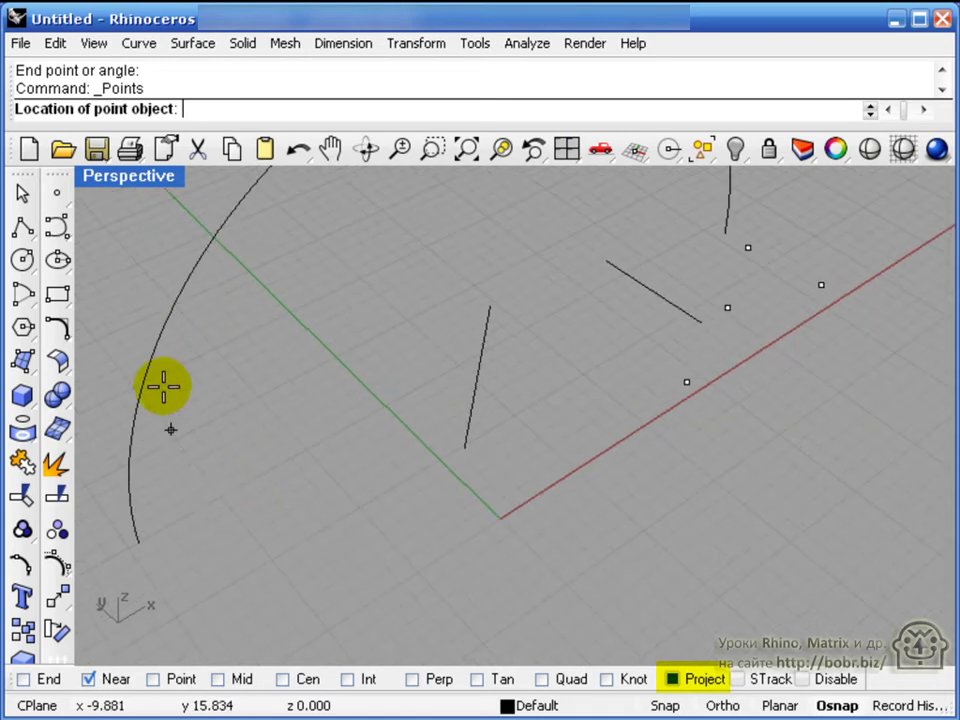
{"action": "left_click", "coordinate": [167, 328]}
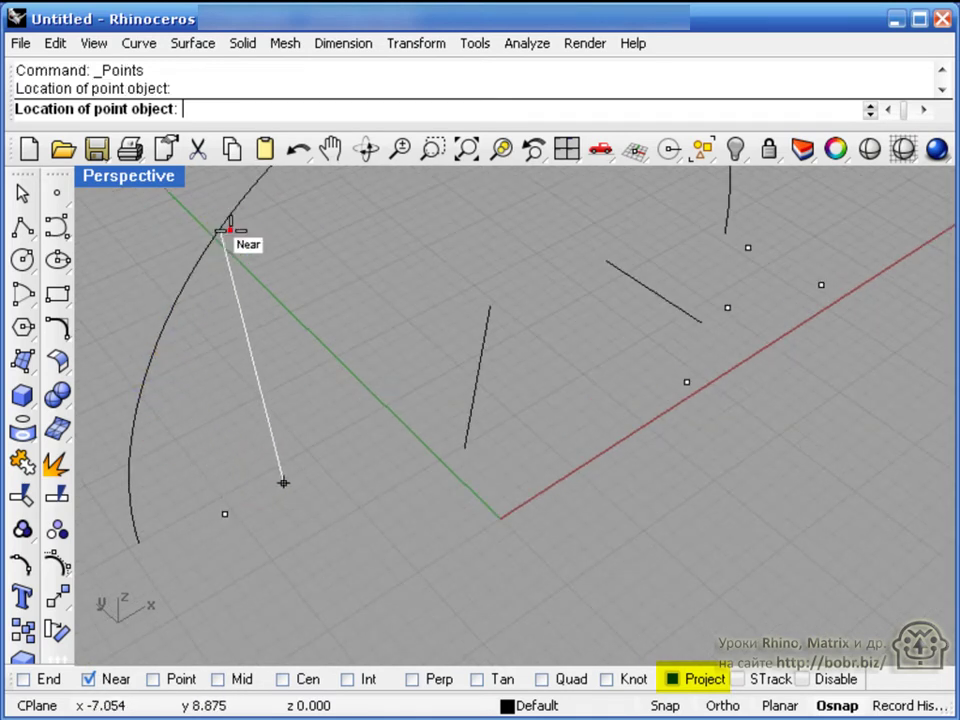
{"action": "left_click", "coordinate": [229, 230]}
{"action": "scroll", "coordinate": [310, 400], "scroll_direction": "down", "scroll_amount": 3}
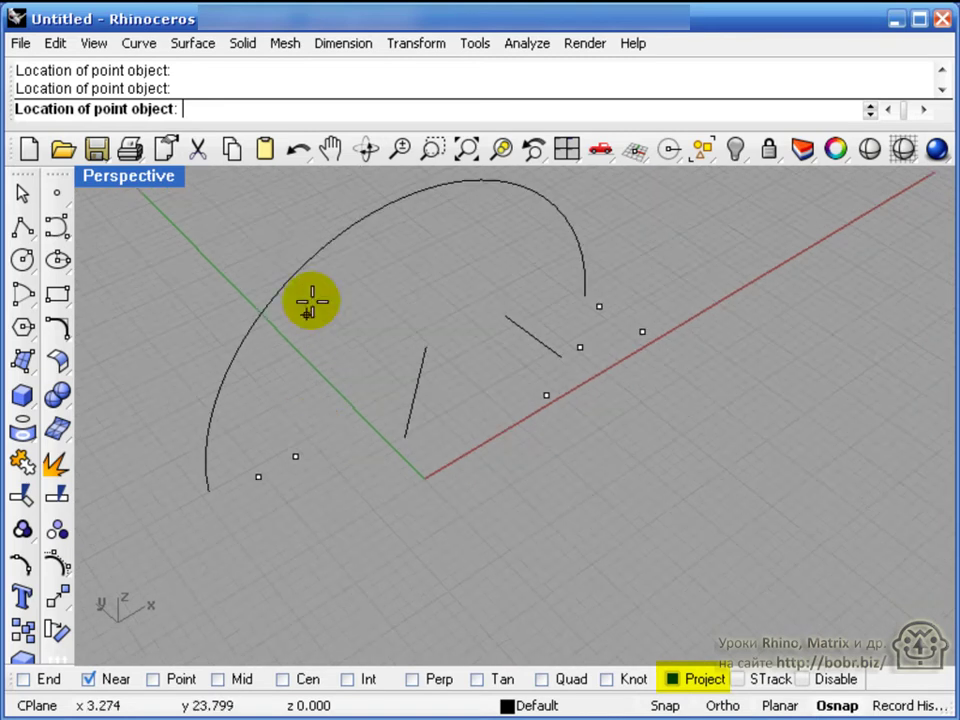
{"action": "left_click", "coordinate": [344, 235]}
{"action": "left_click", "coordinate": [409, 203]}
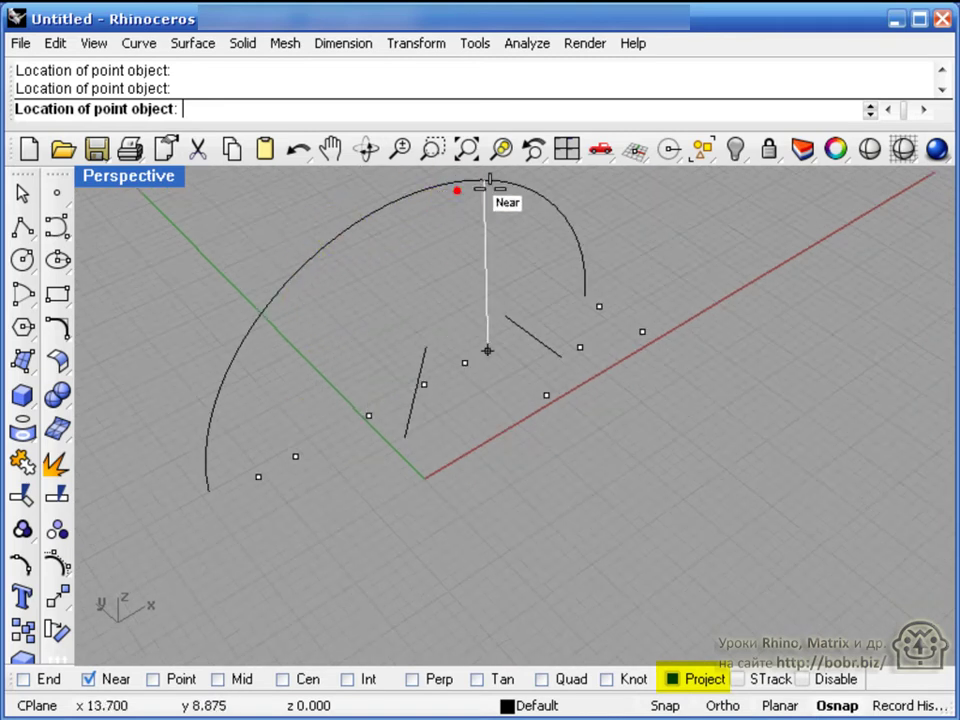
{"action": "left_click", "coordinate": [518, 188]}
{"action": "scroll", "coordinate": [520, 290], "scroll_direction": "down", "scroll_amount": 2}
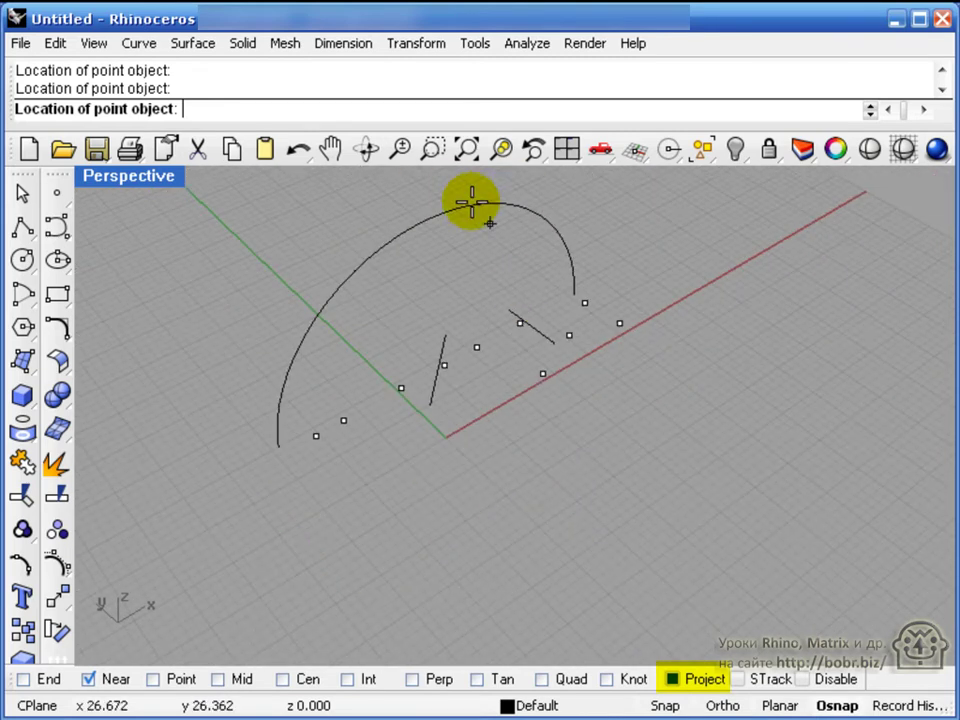
{"action": "left_click", "coordinate": [467, 148]}
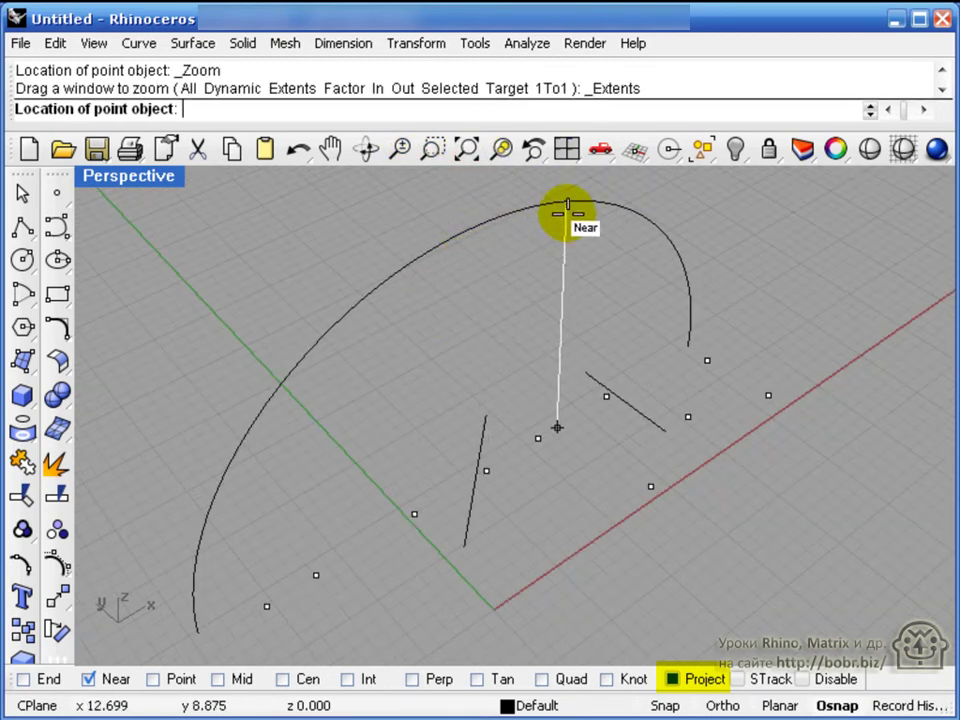
{"action": "left_click", "coordinate": [564, 205]}
{"action": "left_click", "coordinate": [435, 236]}
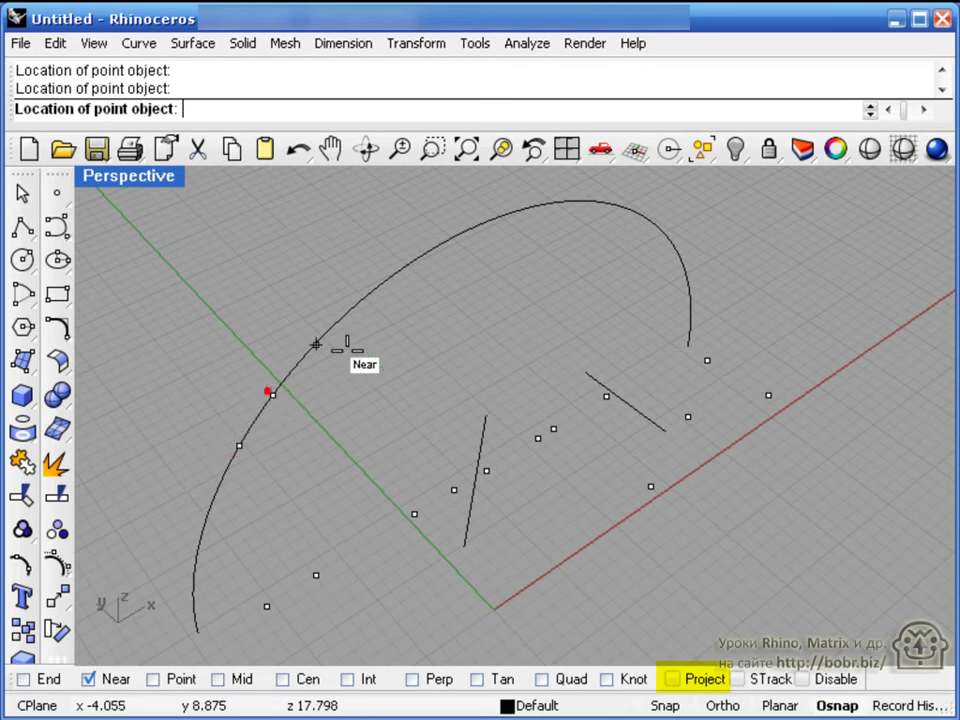
Turn off Project, place six points directly on the arc with the Near snap, and restore the four-viewport layout.
{"action": "left_click", "coordinate": [436, 252]}
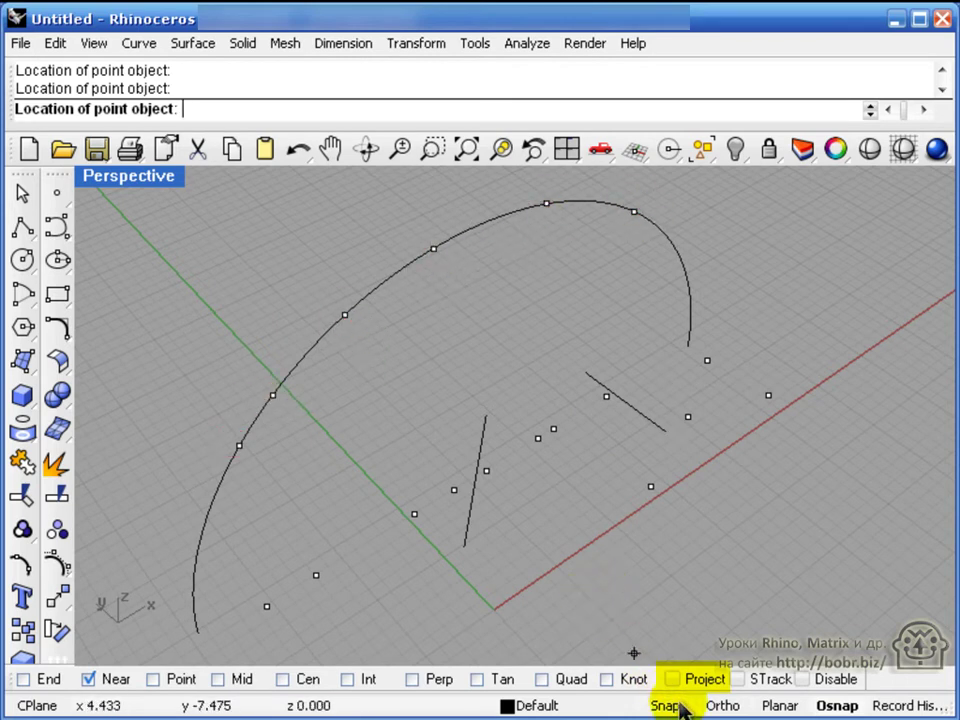
{"action": "right_click_drag", "start_coordinate": [441, 394], "coordinate": [411, 476]}
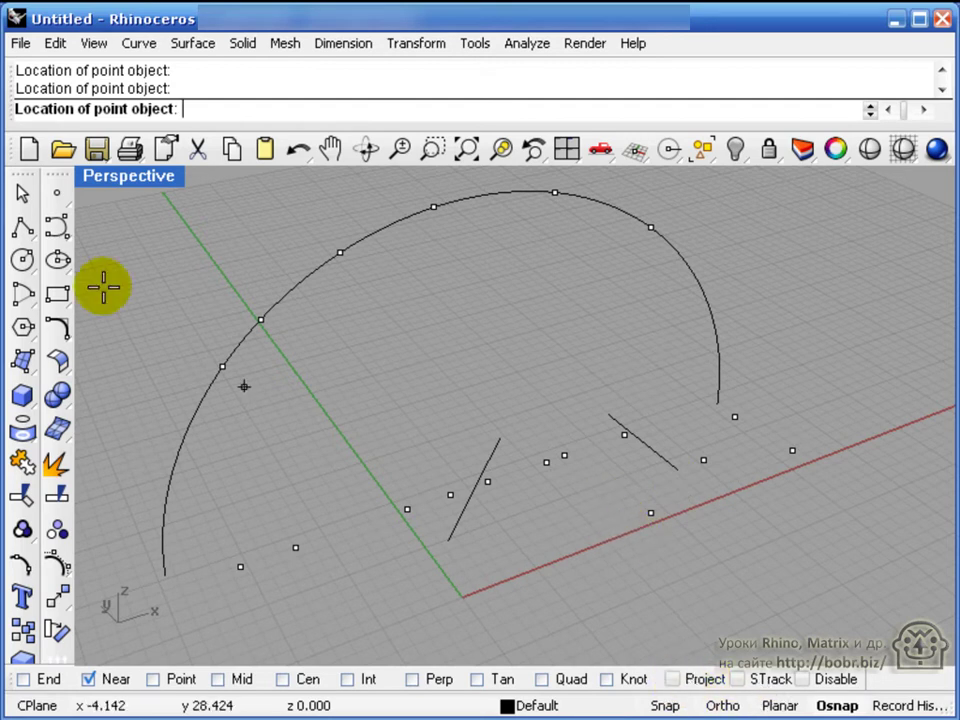
{"action": "double_click", "coordinate": [106, 196]}
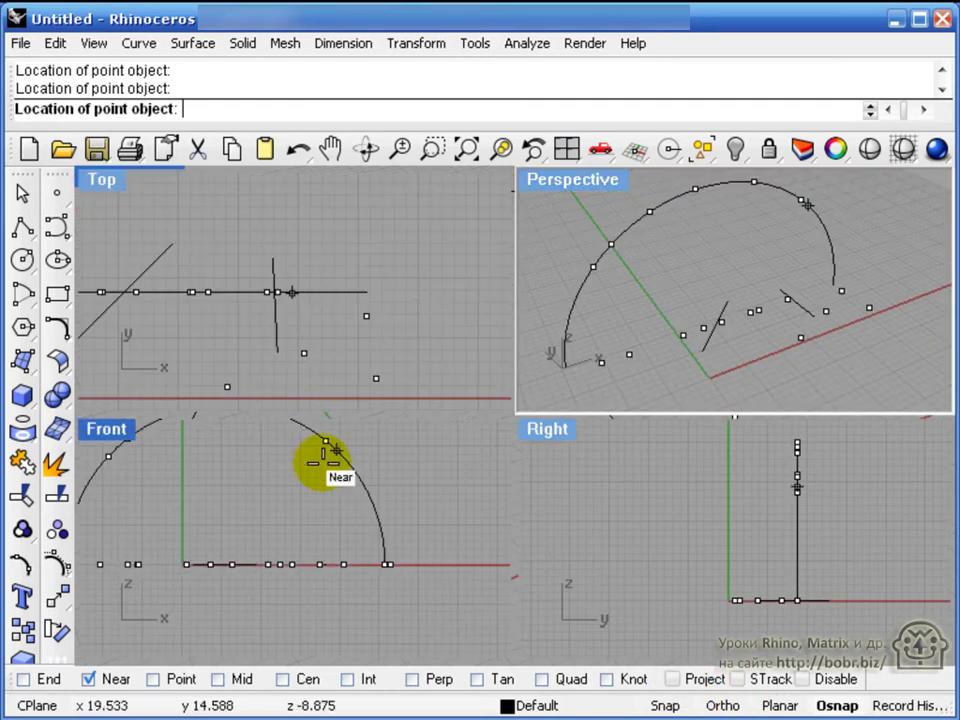
Maximize the Top view, enable SmartTrack and the End snap, and start a polyline whose second point aligns with the ends of both short lines.
{"action": "right_click_drag", "start_coordinate": [394, 347], "coordinate": [399, 337]}
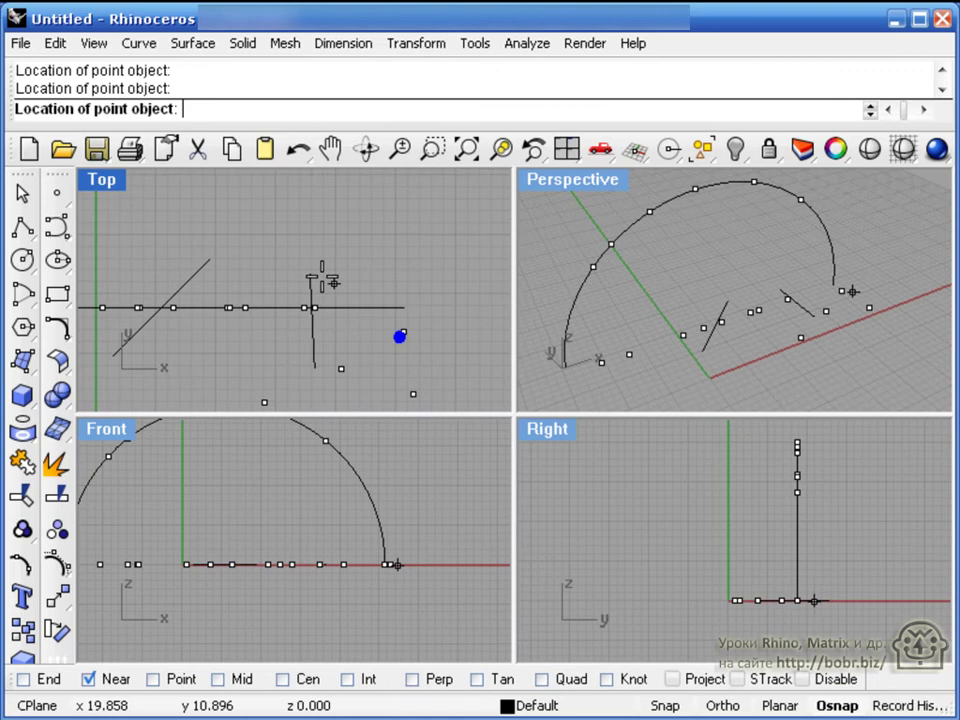
{"action": "double_click", "coordinate": [90, 179]}
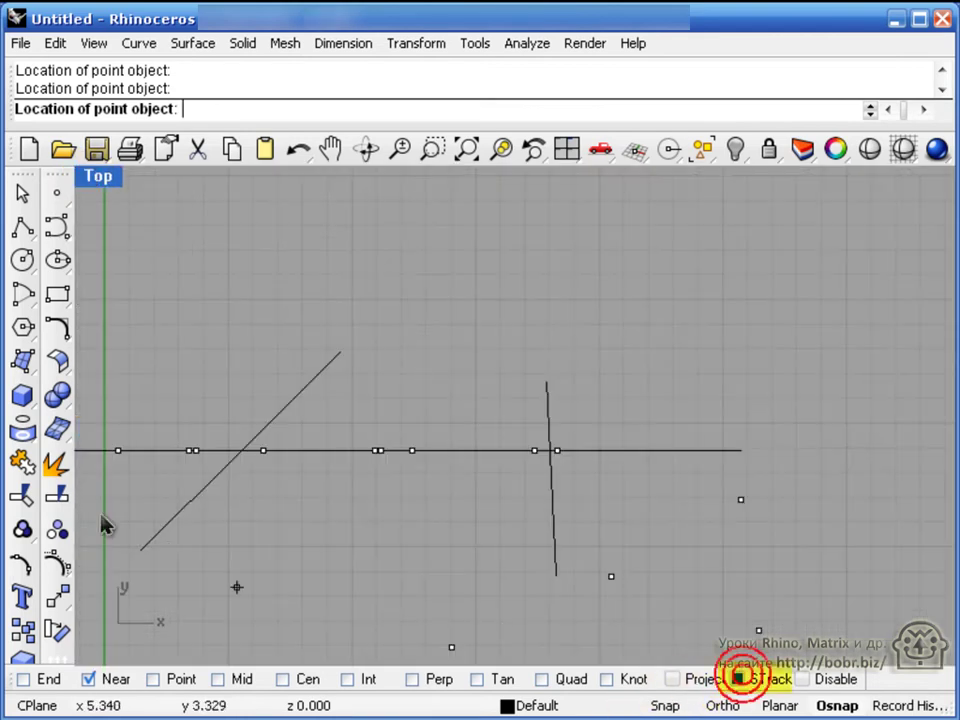
{"action": "left_click", "coordinate": [22, 228]}
{"action": "left_click", "coordinate": [429, 363]}
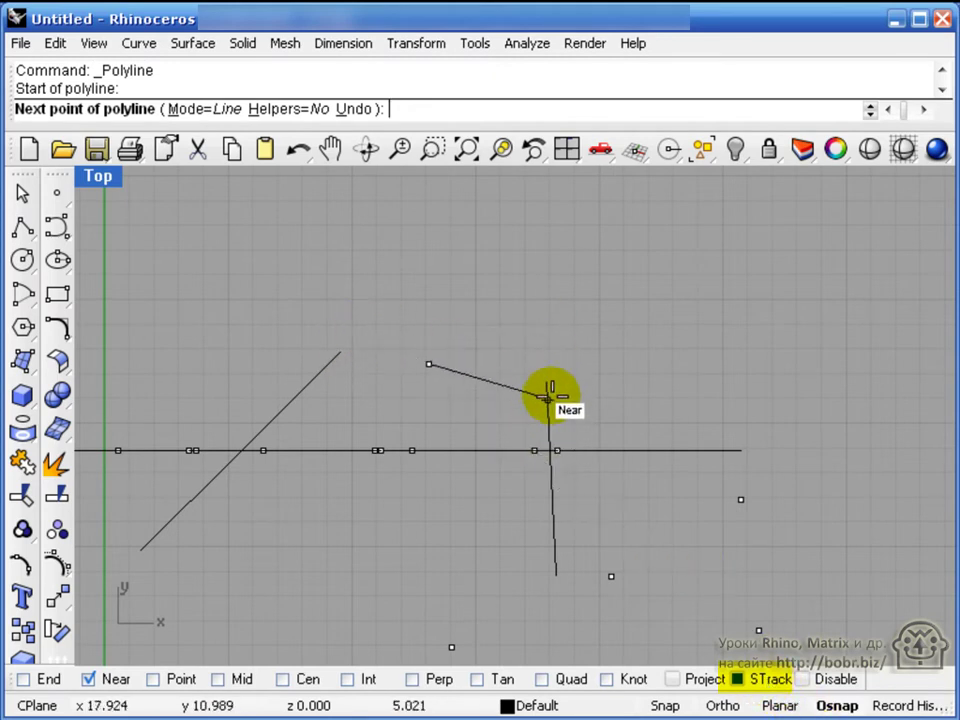
{"action": "left_click", "coordinate": [38, 683]}
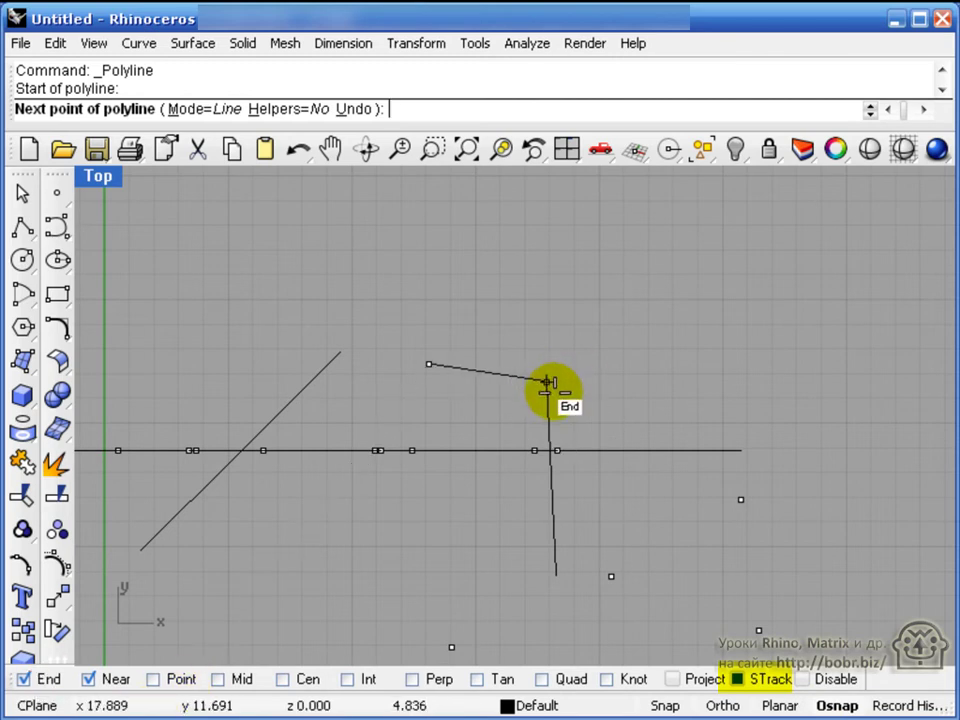
{"action": "scroll", "coordinate": [549, 380], "scroll_direction": "up", "scroll_amount": 3}
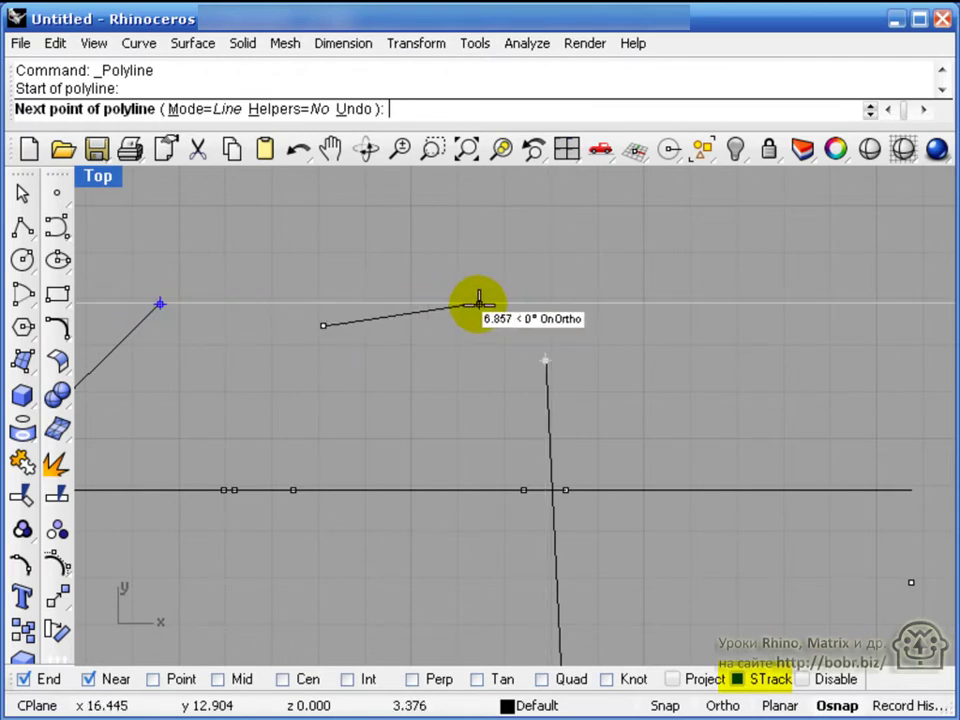
{"action": "left_click", "coordinate": [544, 302]}
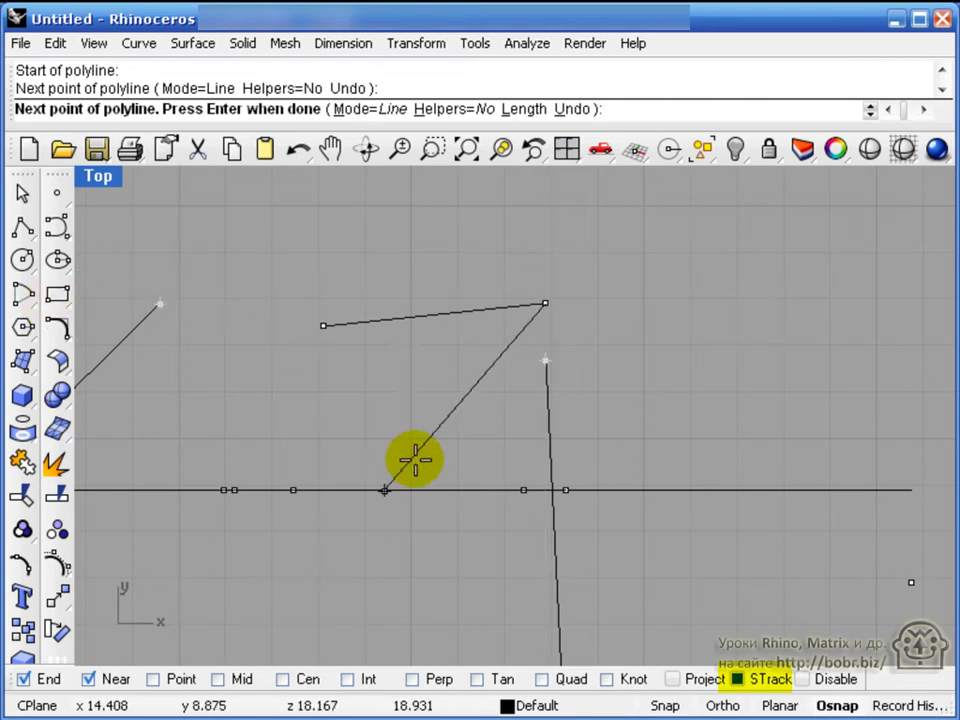
{"action": "scroll", "coordinate": [435, 420], "scroll_direction": "down", "scroll_amount": 1}
{"action": "right_click_drag", "start_coordinate": [411, 431], "coordinate": [551, 416]}
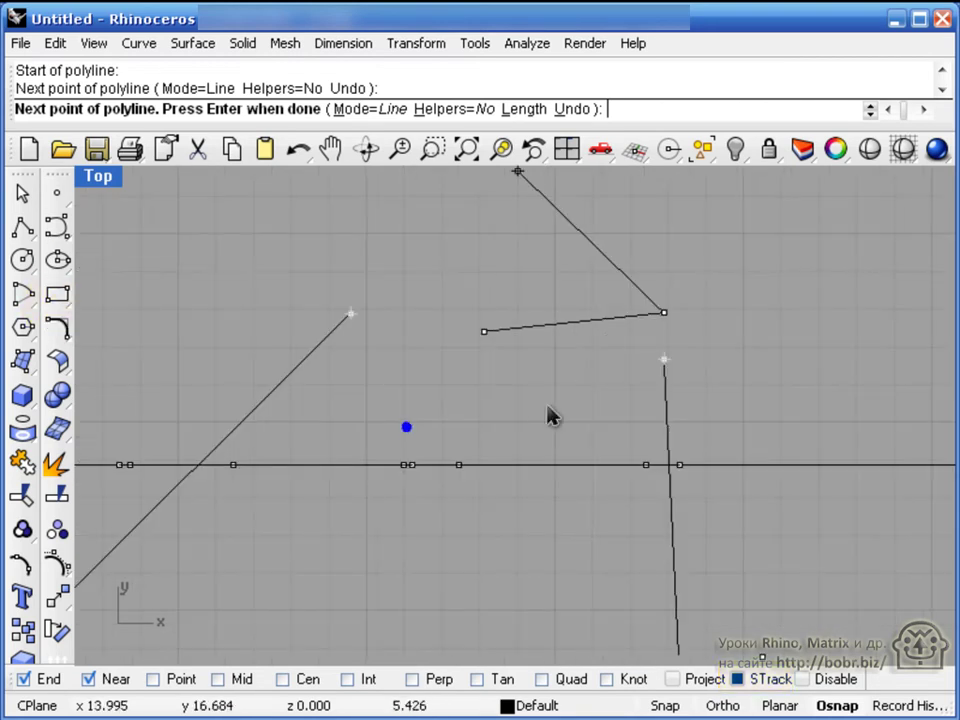
Review the SmartTrack settings in the Modeling Aids options and leave the dialog without making changes.
{"action": "left_click", "coordinate": [481, 50]}
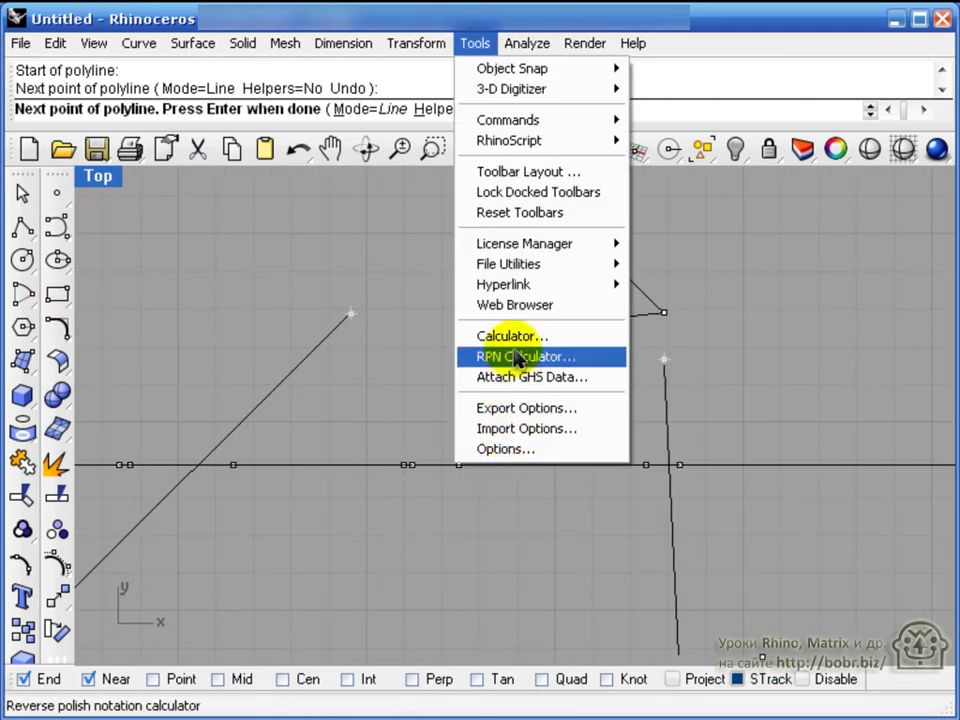
{"action": "left_click", "coordinate": [505, 450]}
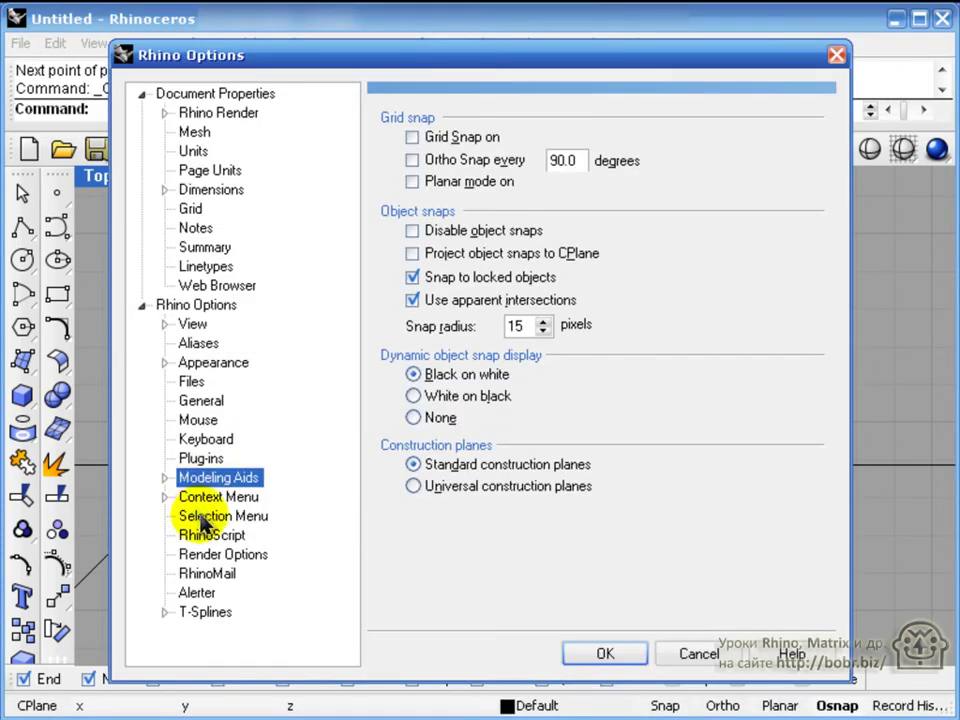
{"action": "left_click", "coordinate": [164, 478]}
{"action": "left_click", "coordinate": [240, 516]}
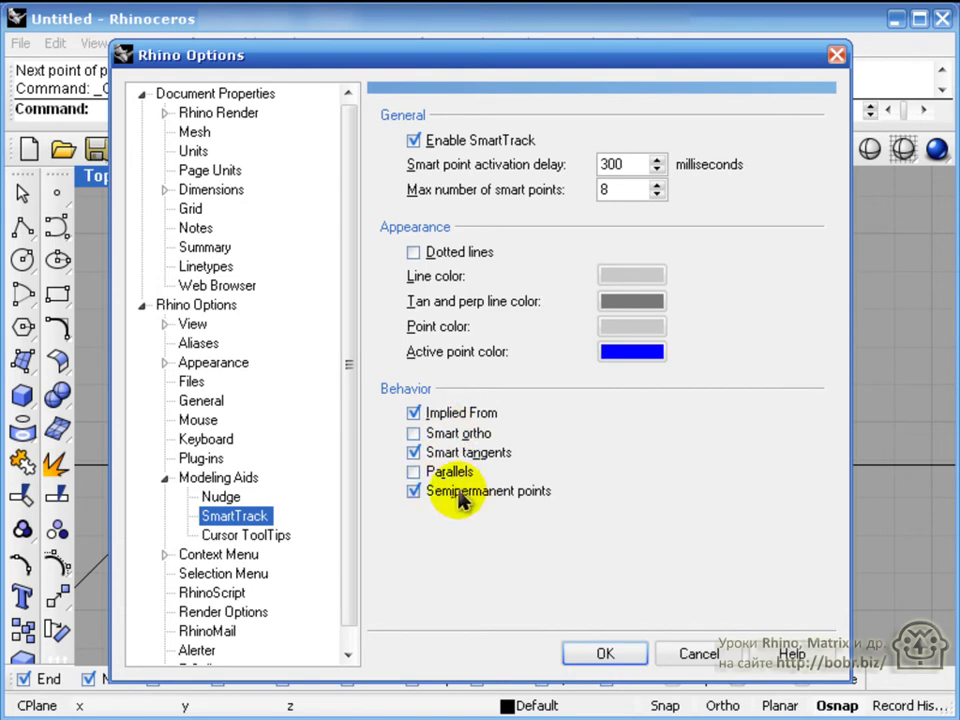
{"action": "left_click", "coordinate": [700, 652]}
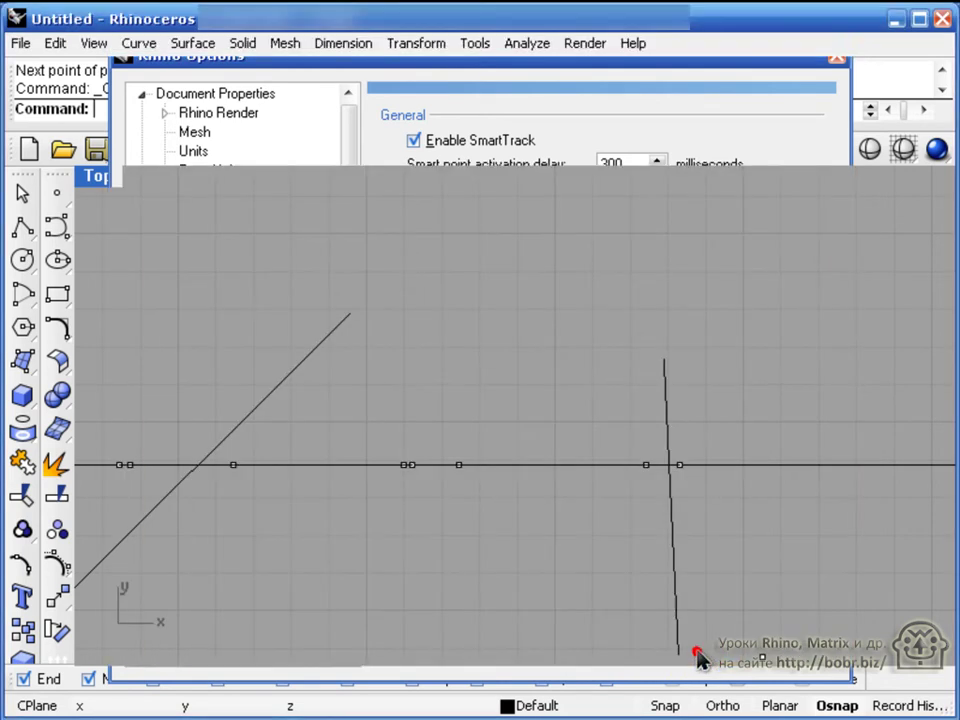
Turn off SmartTrack and delete all the points and curves in the model.
{"action": "right_click_drag", "start_coordinate": [585, 236], "coordinate": [654, 317]}
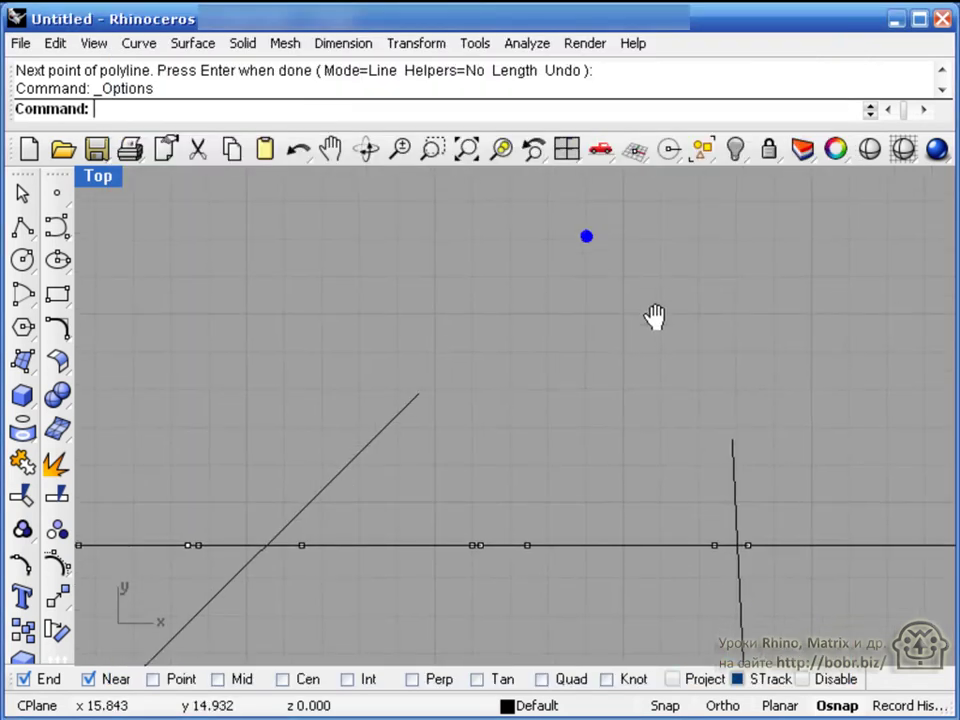
{"action": "left_click", "coordinate": [770, 683]}
{"action": "right_click_drag", "start_coordinate": [831, 450], "coordinate": [782, 439]}
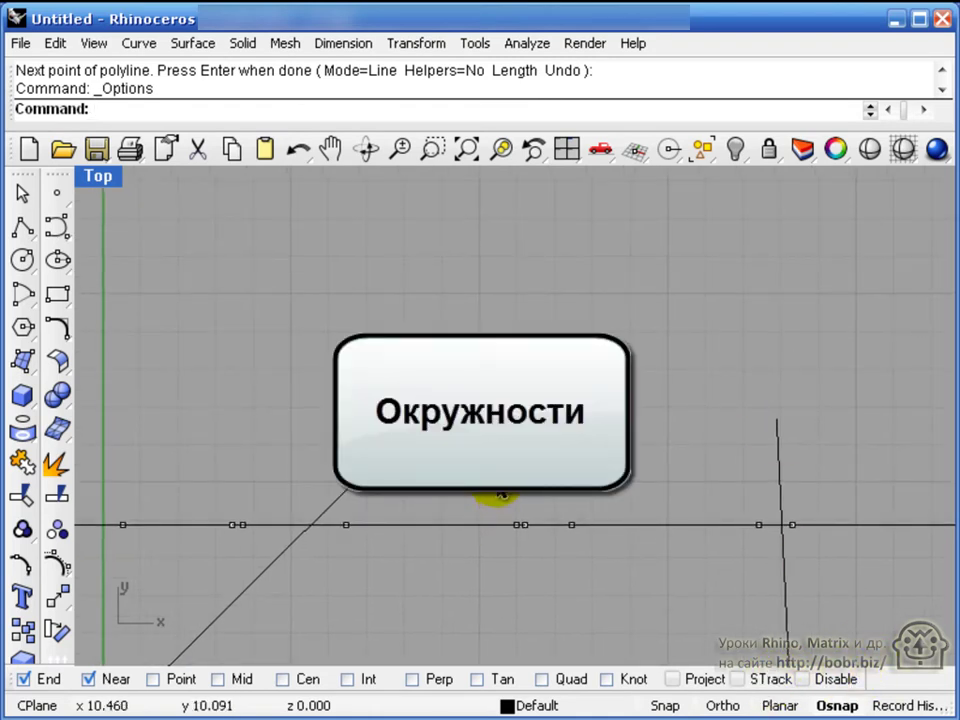
{"action": "right_click_drag", "start_coordinate": [497, 495], "coordinate": [642, 448]}
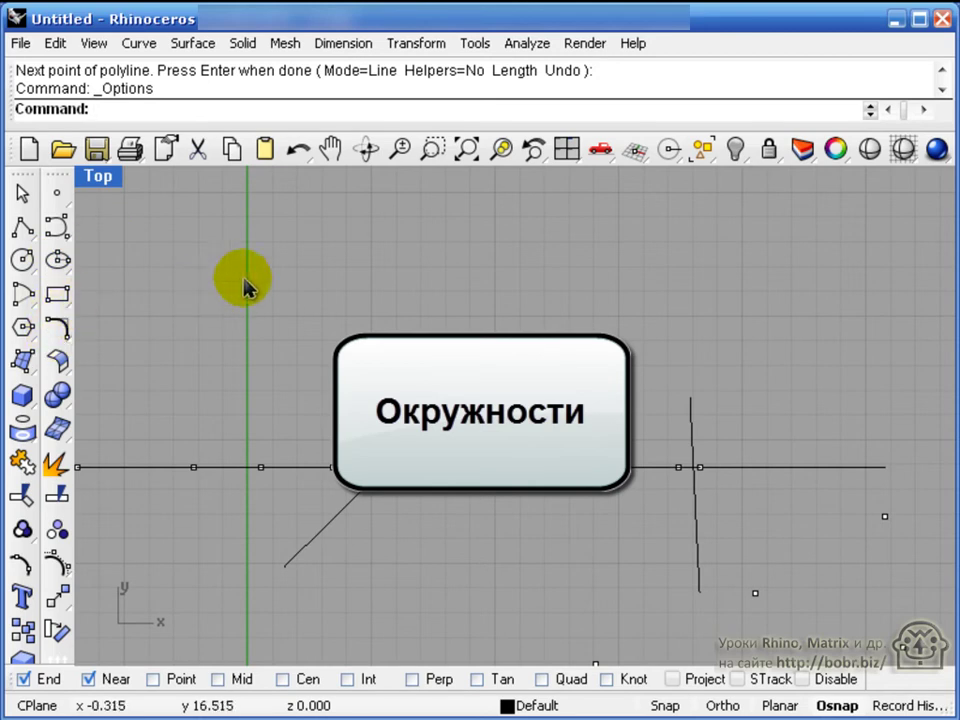
{"action": "key", "text": "ctrl+a"}
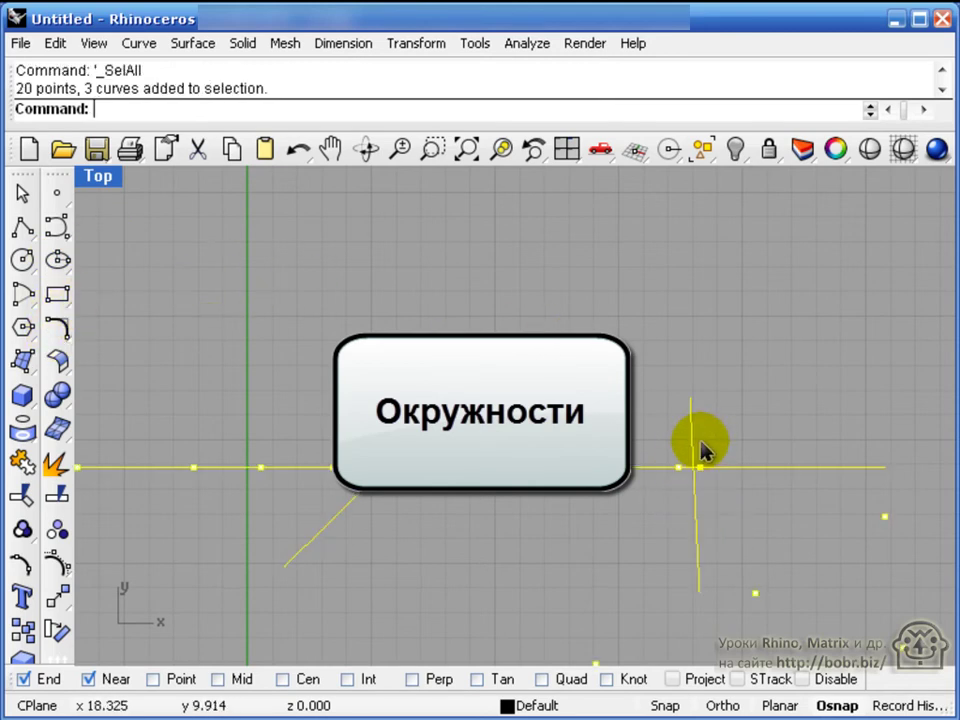
{"action": "key", "text": "Delete"}
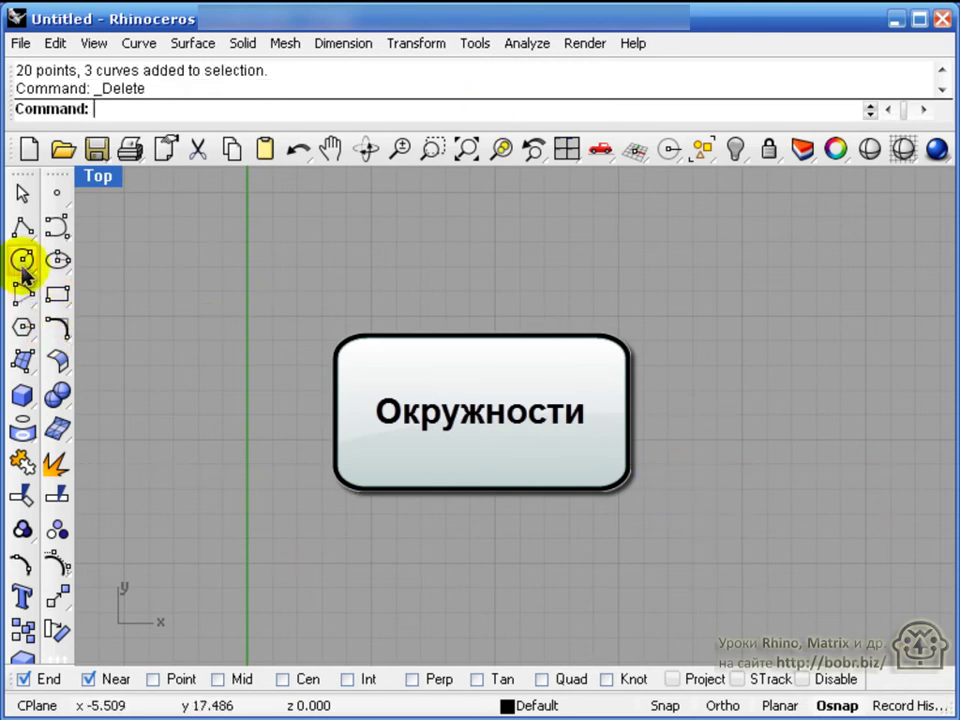
Float the Circle tool group over the Top view and draw a centre-radius circle of radius about 5.7 near the origin.
{"action": "left_click_drag", "start_coordinate": [21, 264], "coordinate": [68, 262]}
{"action": "left_click_drag", "start_coordinate": [236, 259], "coordinate": [304, 205]}
{"action": "right_click_drag", "start_coordinate": [395, 420], "coordinate": [371, 404]}
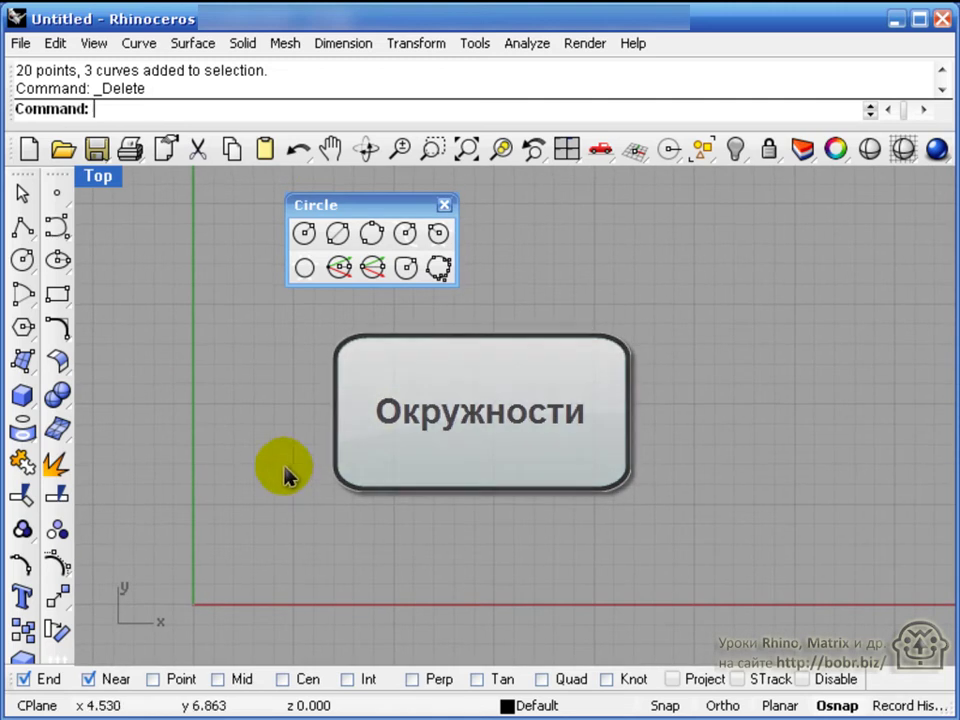
{"action": "left_click", "coordinate": [304, 231]}
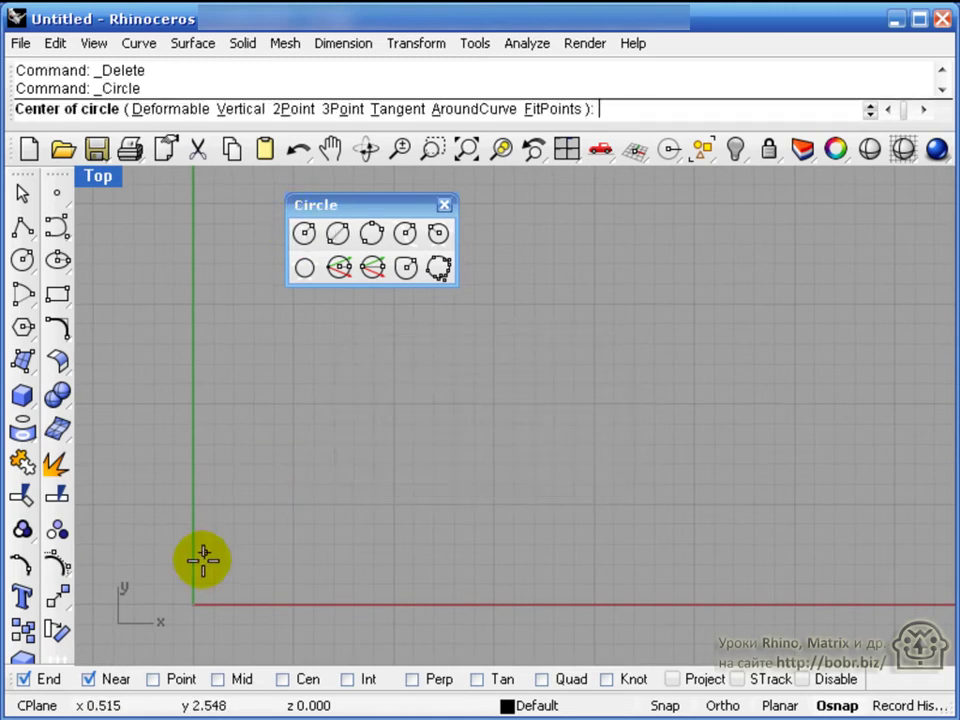
{"action": "left_click", "coordinate": [288, 575]}
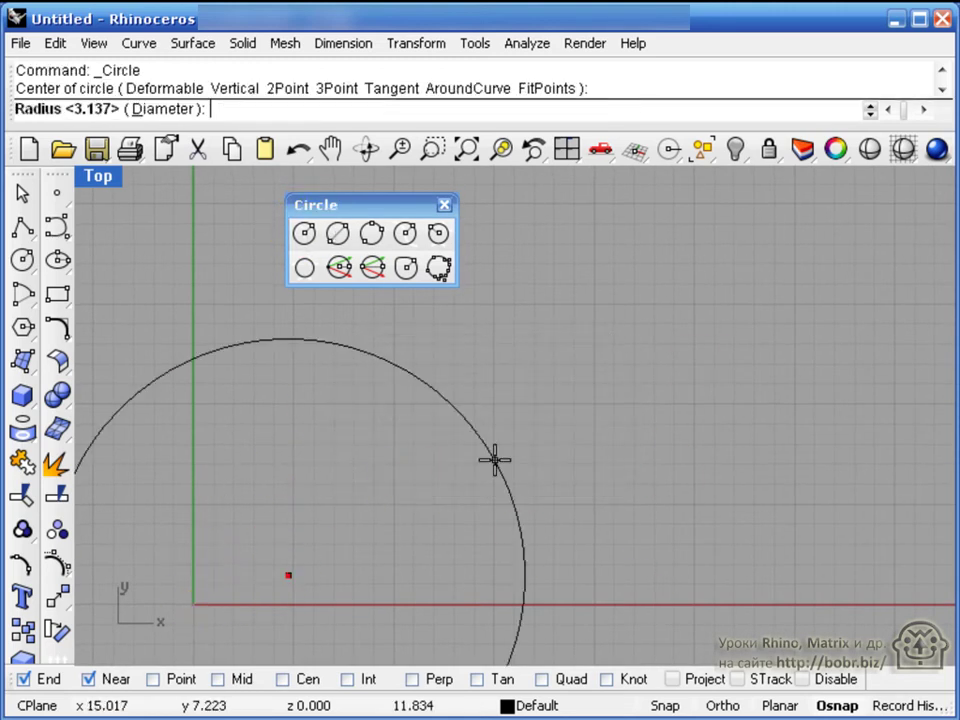
{"action": "left_click", "coordinate": [372, 497]}
{"action": "right_click_drag", "start_coordinate": [533, 540], "coordinate": [568, 461]}
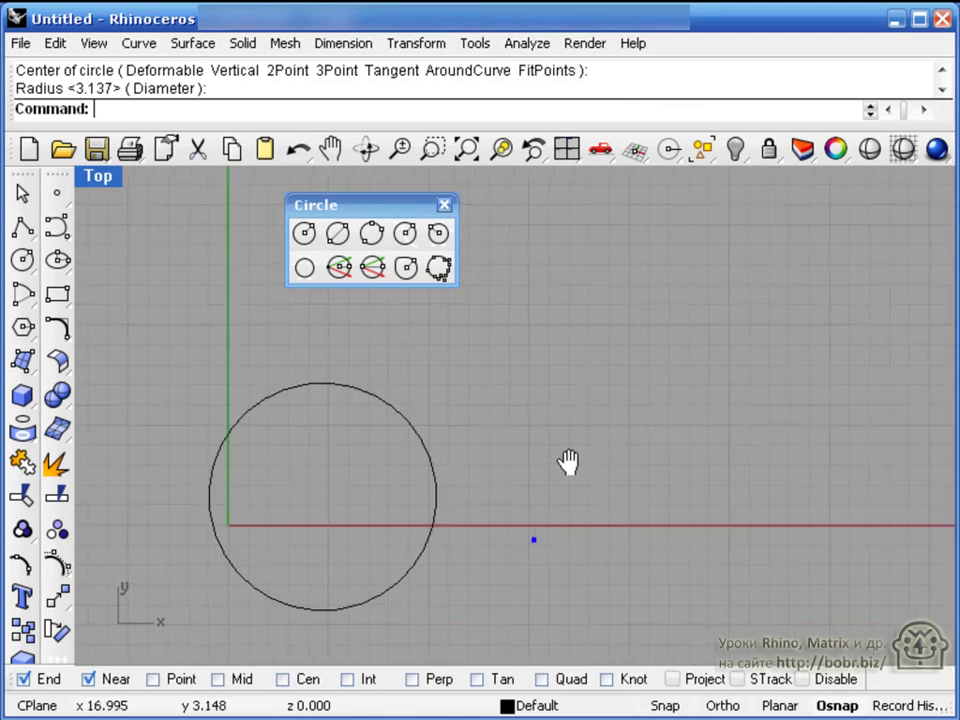
Draw a larger circle beside the first one by picking the two ends of its diameter.
{"action": "left_click", "coordinate": [338, 238]}
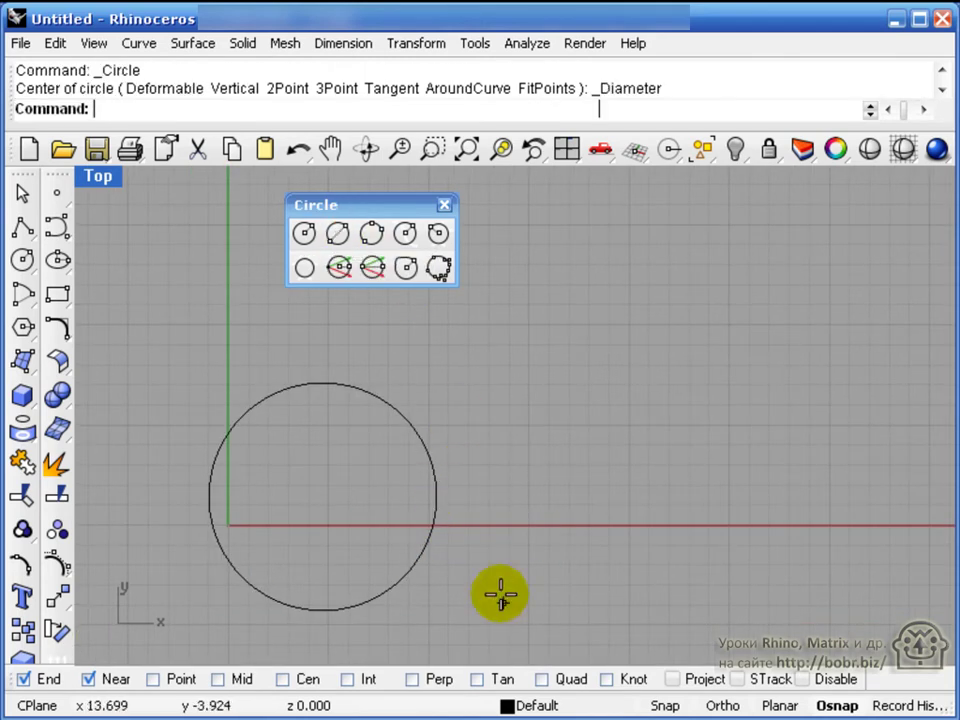
{"action": "left_click", "coordinate": [488, 554]}
{"action": "left_click", "coordinate": [692, 380]}
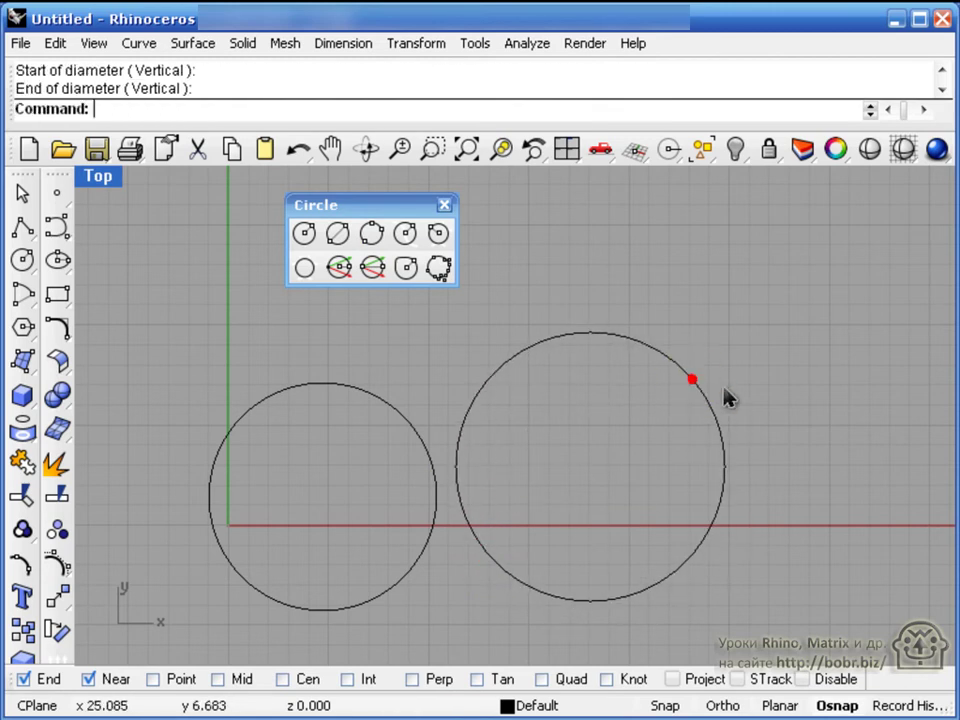
Draw a short diagonal line inside the larger circle and a circle using that line's endpoints as its diameter.
{"action": "left_click", "coordinate": [20, 226]}
{"action": "left_click", "coordinate": [558, 484]}
{"action": "left_click", "coordinate": [621, 394]}
{"action": "key", "text": "Return"}
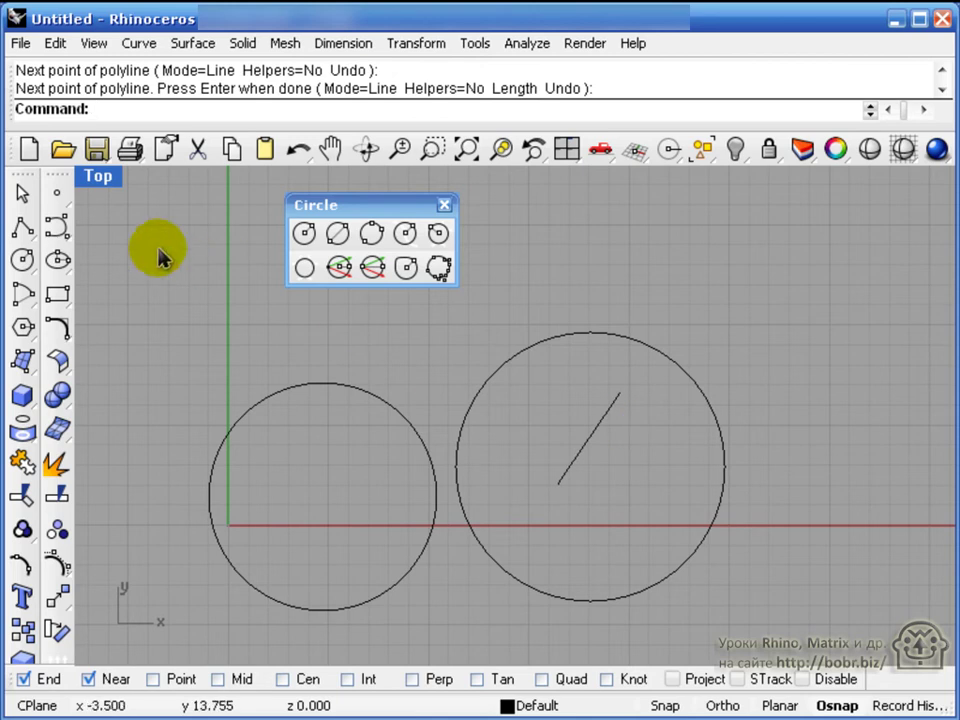
{"action": "left_click", "coordinate": [337, 234]}
{"action": "left_click", "coordinate": [558, 479]}
{"action": "left_click", "coordinate": [619, 397]}
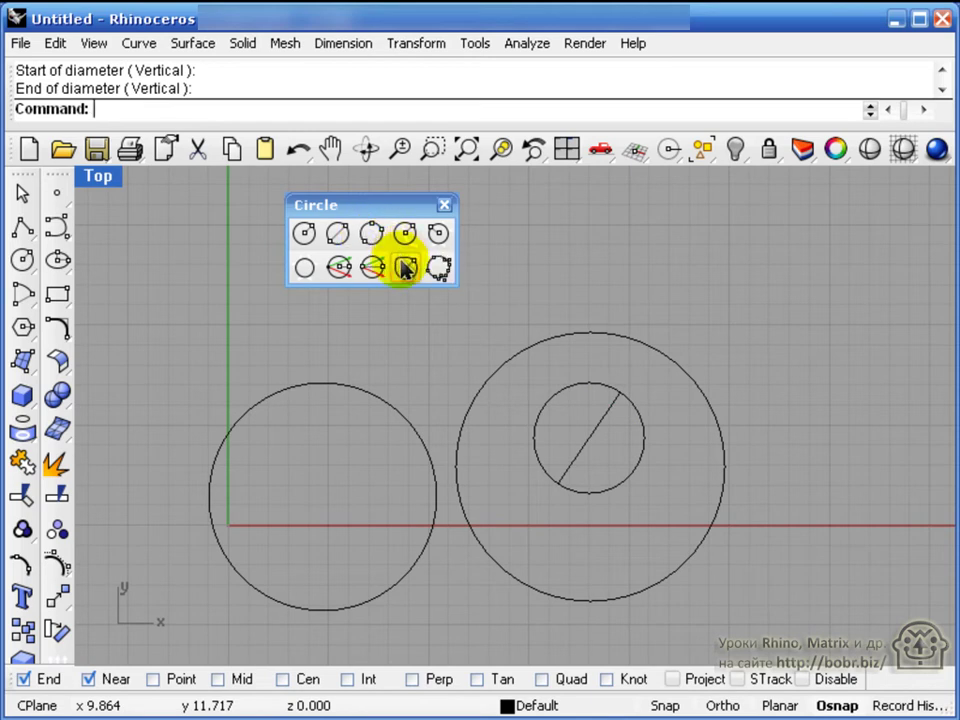
Draw a circle through three freely picked points above the larger circle.
{"action": "left_click", "coordinate": [371, 234]}
{"action": "left_click", "coordinate": [661, 264]}
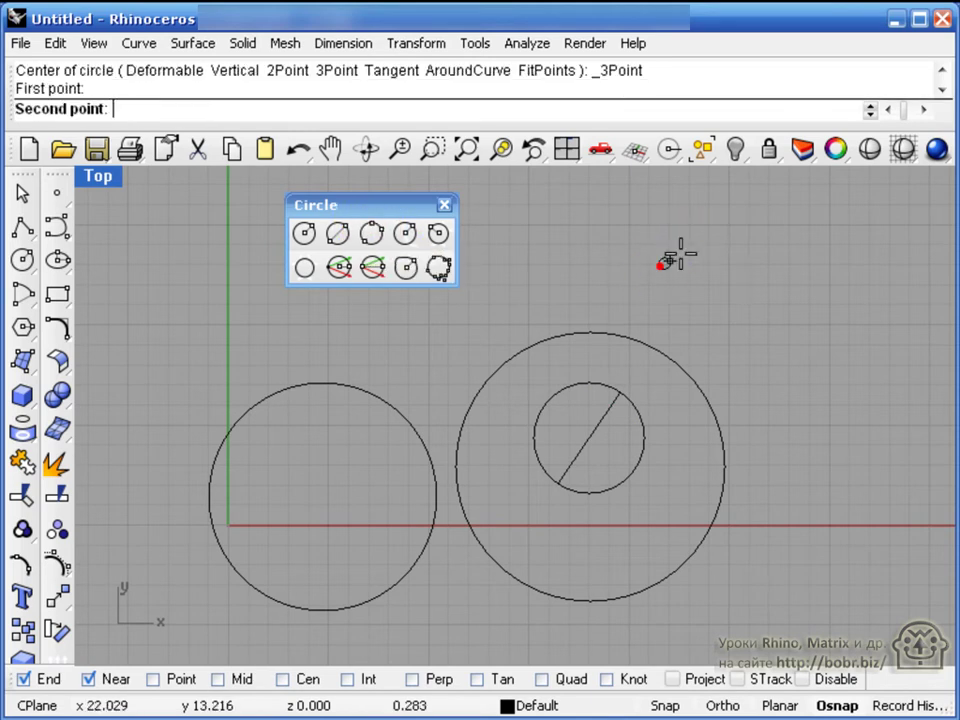
{"action": "left_click", "coordinate": [727, 216]}
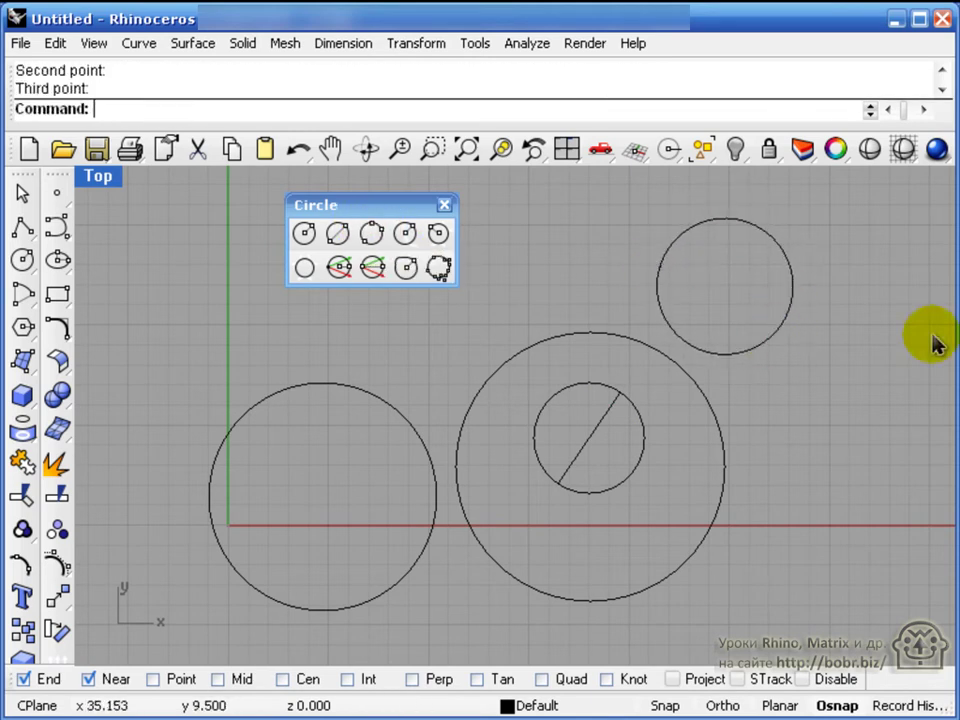
Draw three AroundCurve circles perpendicular to the circle near the origin, centred on its upper, left and lower-left portions.
{"action": "left_click", "coordinate": [410, 240]}
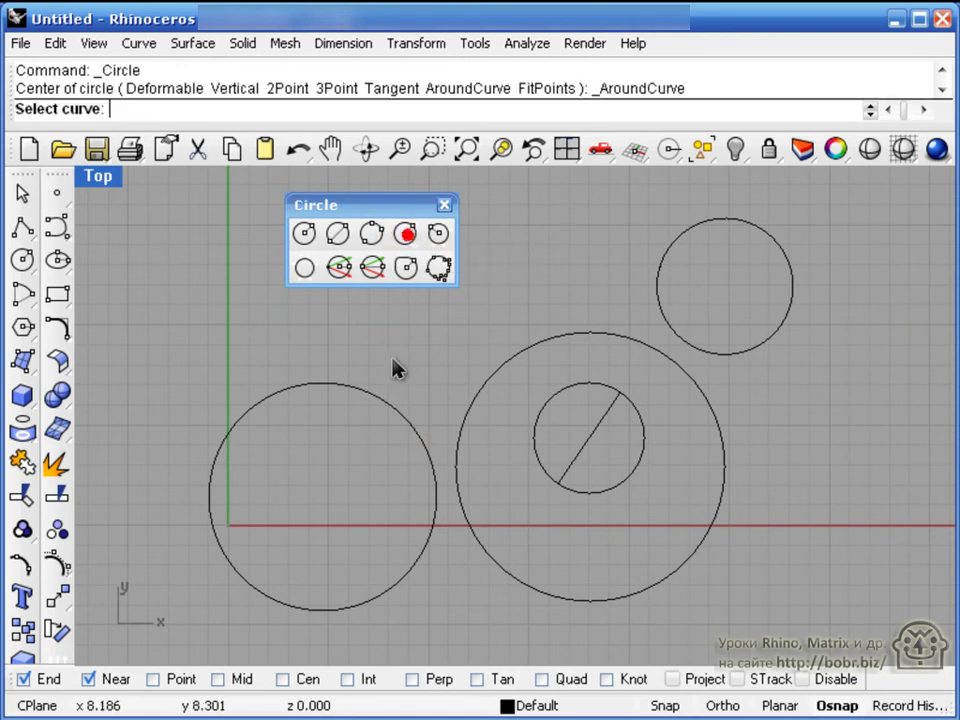
{"action": "left_click", "coordinate": [304, 386]}
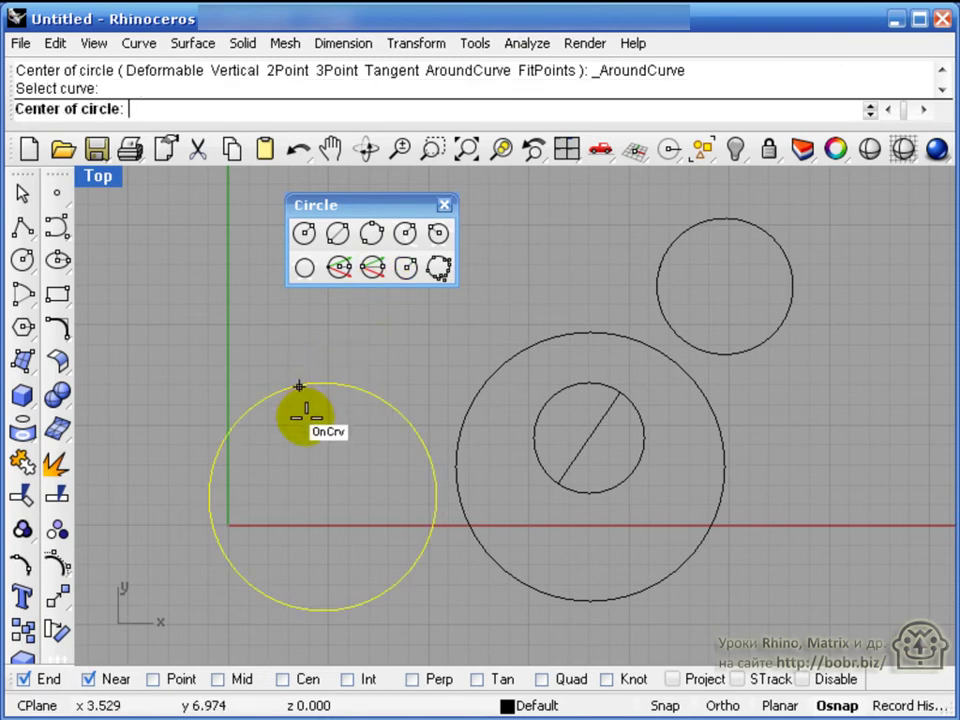
{"action": "left_click", "coordinate": [312, 436]}
{"action": "key", "text": "Return"}
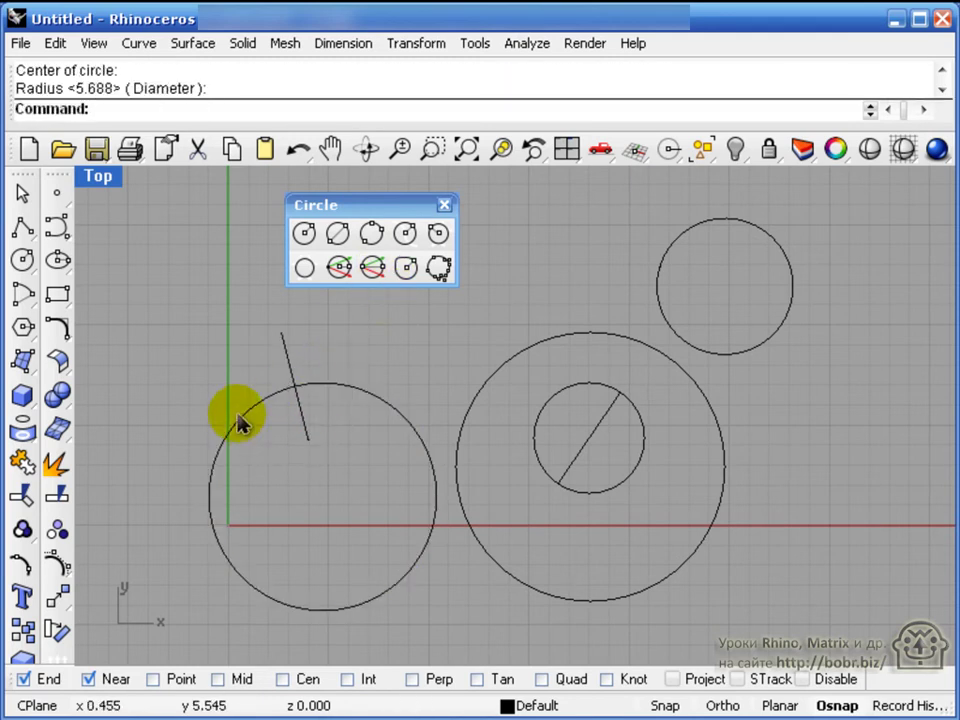
{"action": "right_click", "coordinate": [245, 424]}
{"action": "left_click", "coordinate": [243, 419]}
{"action": "left_click", "coordinate": [267, 469]}
{"action": "key", "text": "Return"}
{"action": "right_click", "coordinate": [258, 541]}
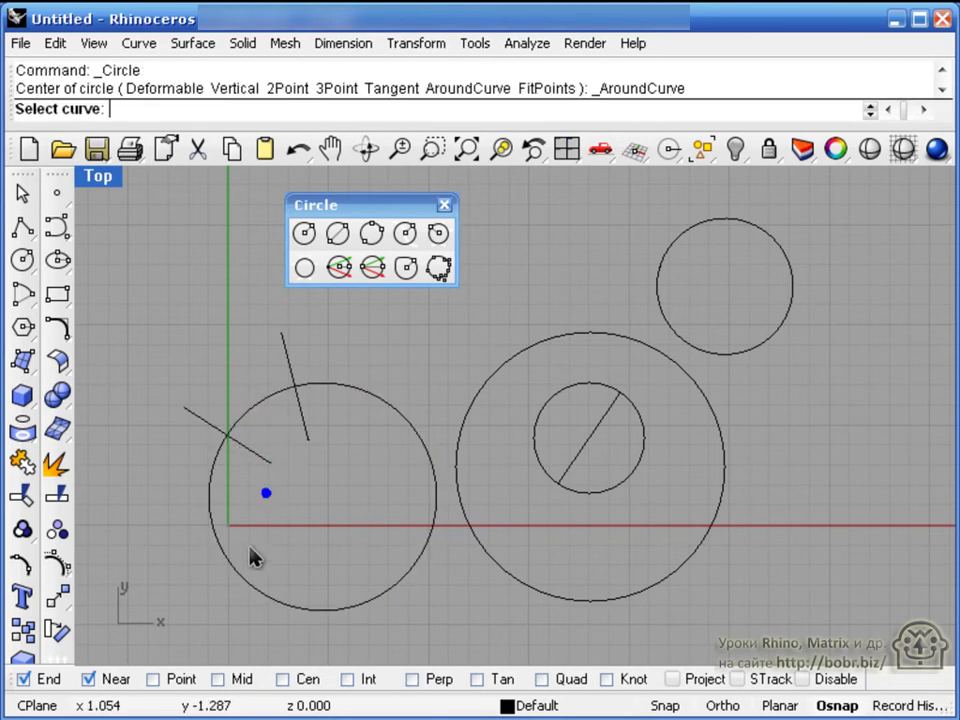
{"action": "left_click", "coordinate": [246, 578]}
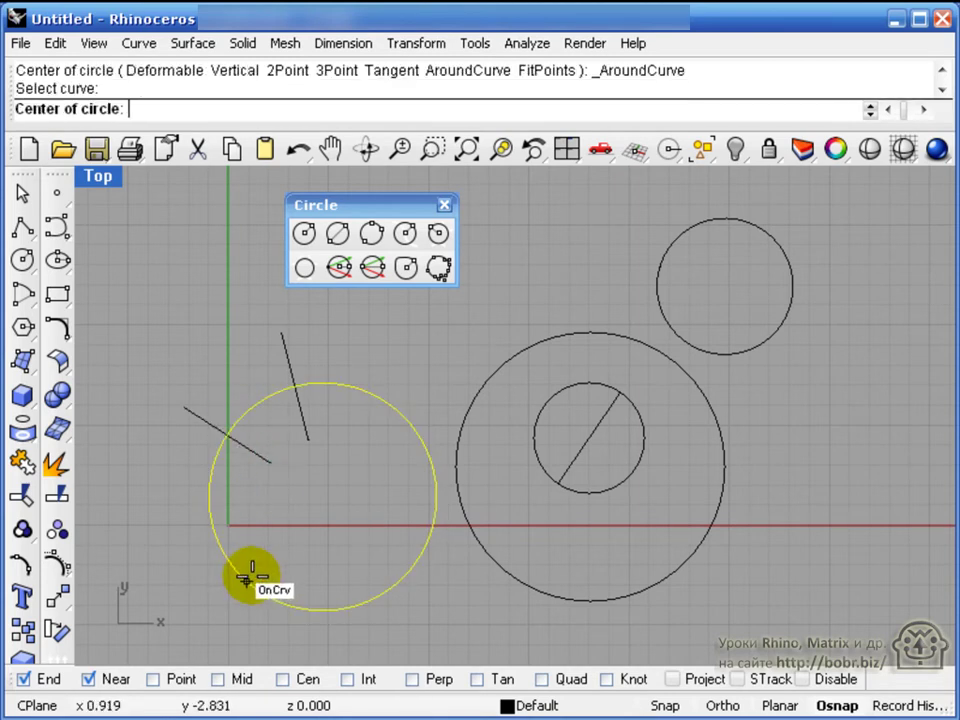
{"action": "left_click", "coordinate": [248, 576]}
{"action": "left_click", "coordinate": [285, 543]}
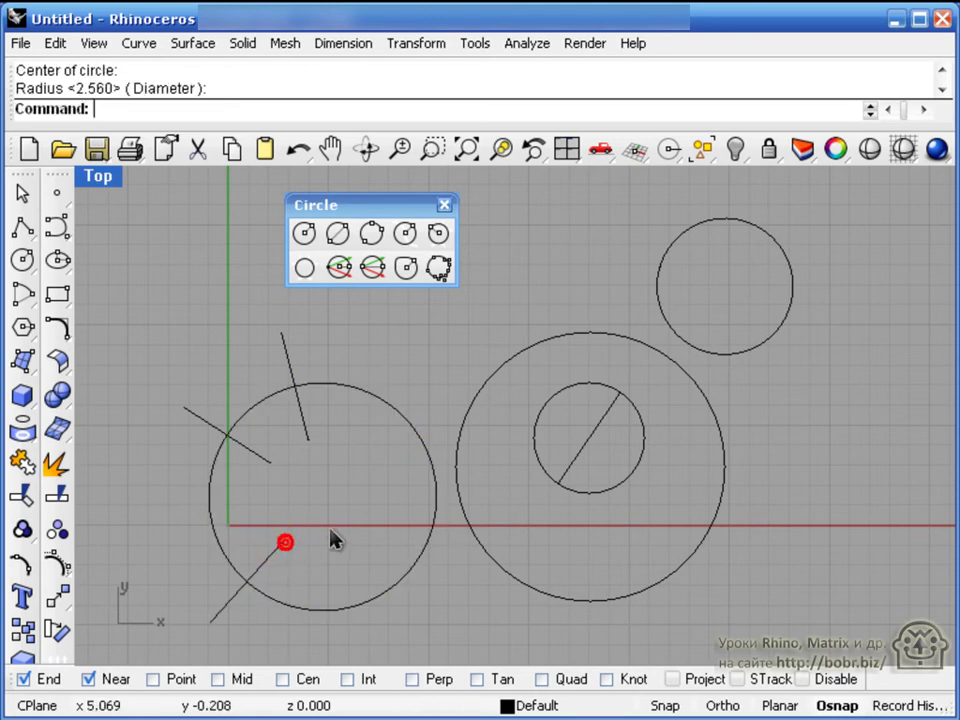
Examine in the maximized Perspective view how the three AroundCurve circles stand relative to their base circle, and restore the four viewports.
{"action": "double_click", "coordinate": [100, 180]}
{"action": "right_click_drag", "start_coordinate": [696, 326], "coordinate": [795, 346]}
{"action": "double_click", "coordinate": [600, 180]}
{"action": "right_click_drag", "start_coordinate": [566, 568], "coordinate": [832, 495]}
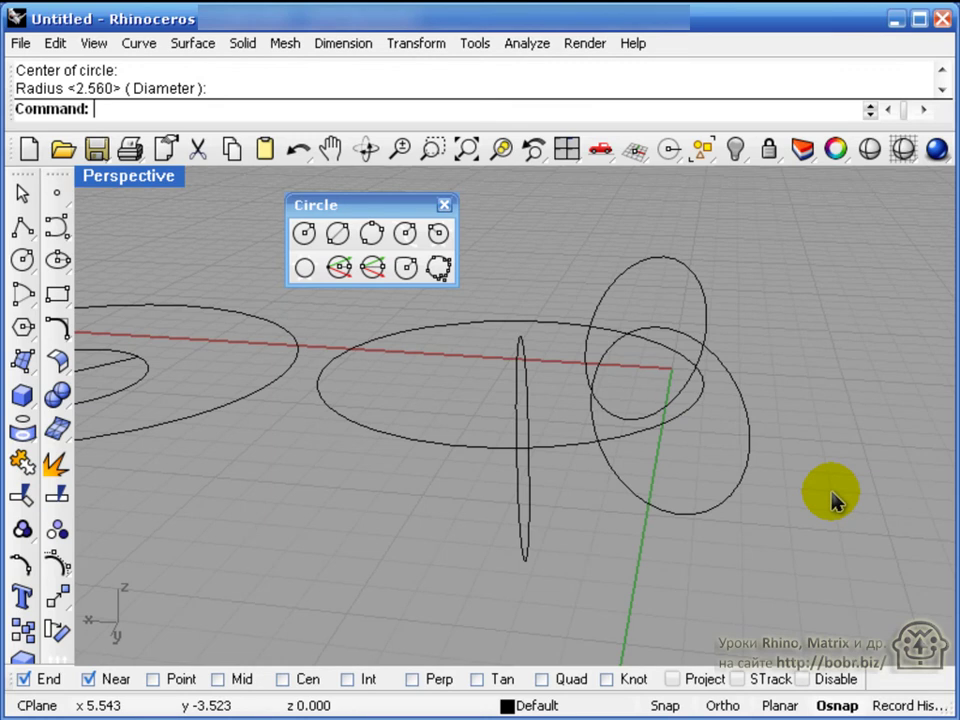
{"action": "right_click_drag", "start_coordinate": [832, 497], "coordinate": [820, 490]}
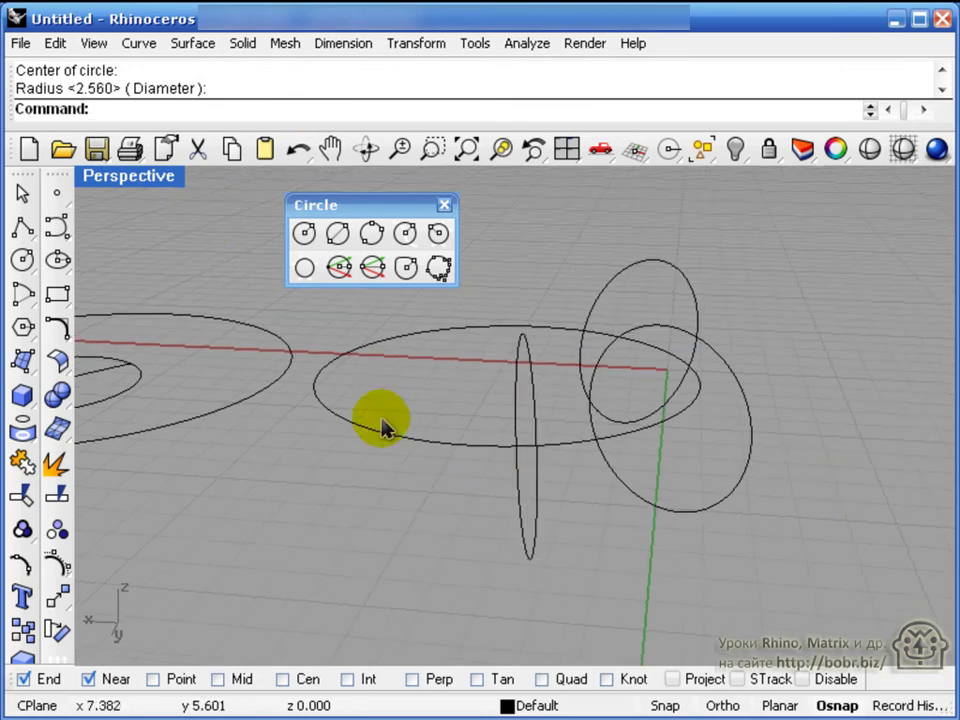
{"action": "right_click_drag", "start_coordinate": [514, 491], "coordinate": [600, 505]}
{"action": "double_click", "coordinate": [157, 179]}
Delete the base circle near the origin together with its three AroundCurve circles, selecting them in the Front view.
{"action": "left_click_drag", "start_coordinate": [134, 479], "coordinate": [294, 611]}
{"action": "key", "text": "Delete"}
{"action": "right_click_drag", "start_coordinate": [269, 576], "coordinate": [335, 582]}
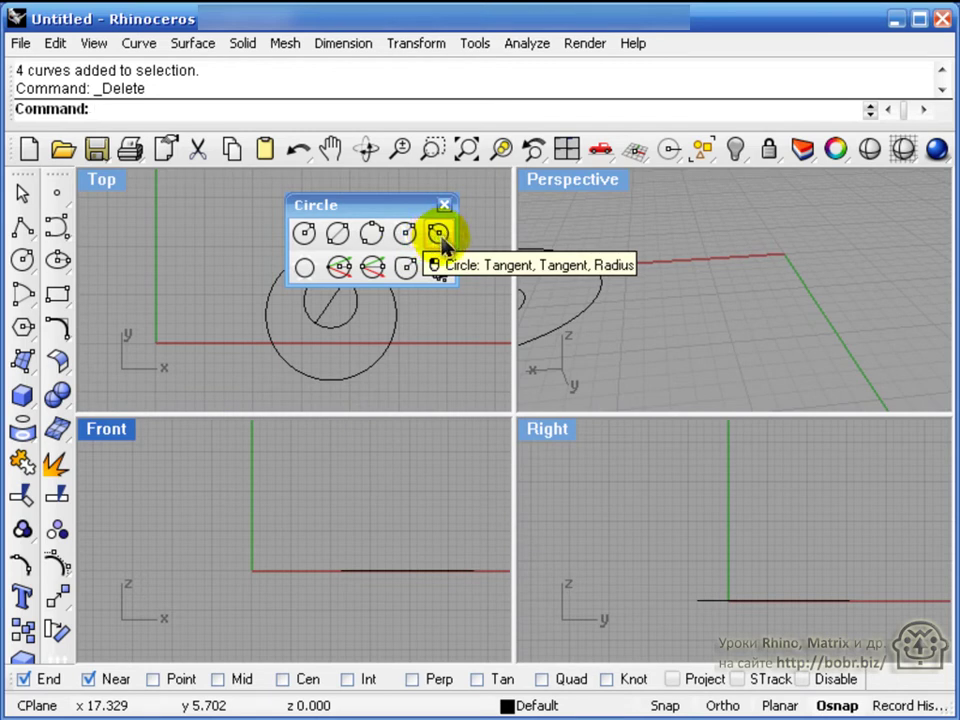
In the maximized Top view, draw a circle of radius 3 tangent to the large circle and the circle above it.
{"action": "right_click_drag", "start_coordinate": [407, 364], "coordinate": [340, 399]}
{"action": "scroll", "coordinate": [340, 399], "scroll_direction": "up", "scroll_amount": 2}
{"action": "left_click", "coordinate": [110, 184]}
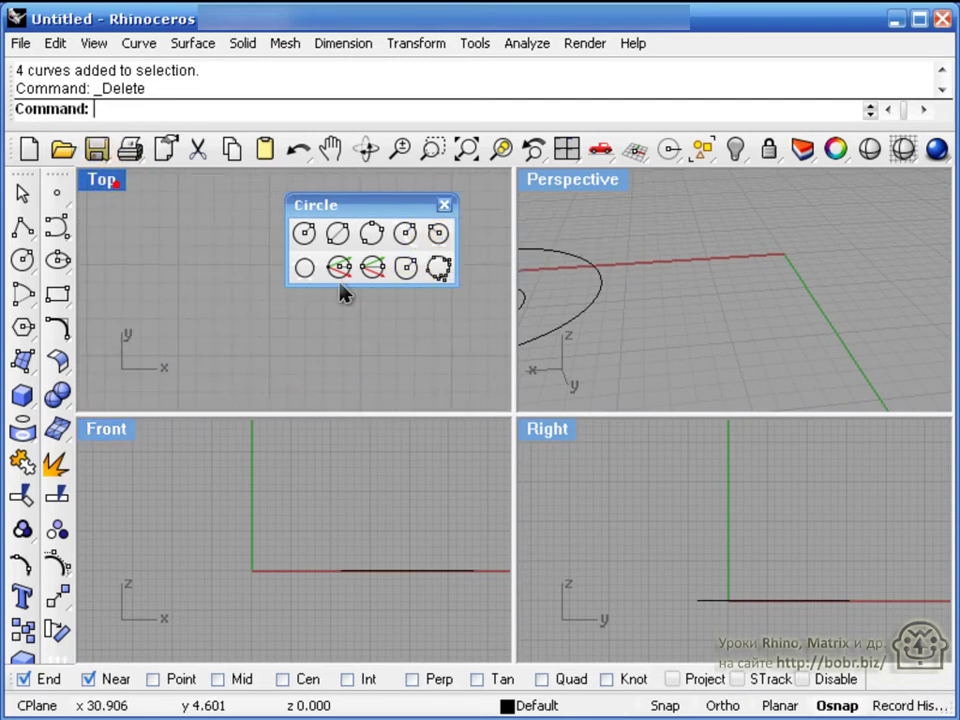
{"action": "scroll", "coordinate": [467, 375], "scroll_direction": "down", "scroll_amount": 3}
{"action": "right_click_drag", "start_coordinate": [519, 343], "coordinate": [390, 480]}
{"action": "scroll", "coordinate": [440, 420], "scroll_direction": "up", "scroll_amount": 2}
{"action": "scroll", "coordinate": [407, 491], "scroll_direction": "up", "scroll_amount": 3}
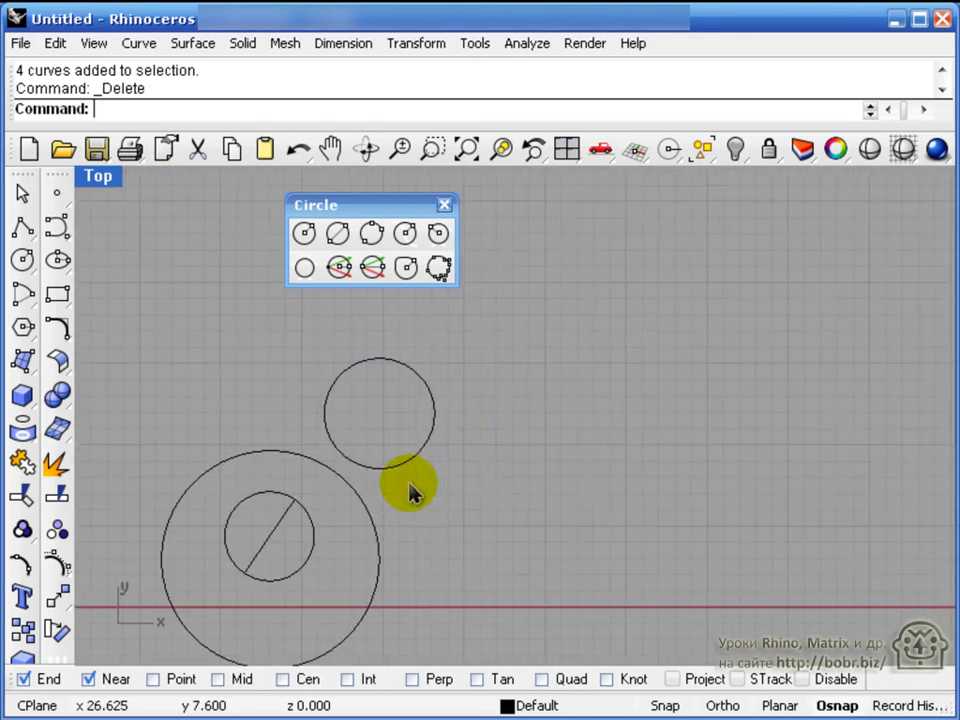
{"action": "right_click_drag", "start_coordinate": [522, 459], "coordinate": [544, 451]}
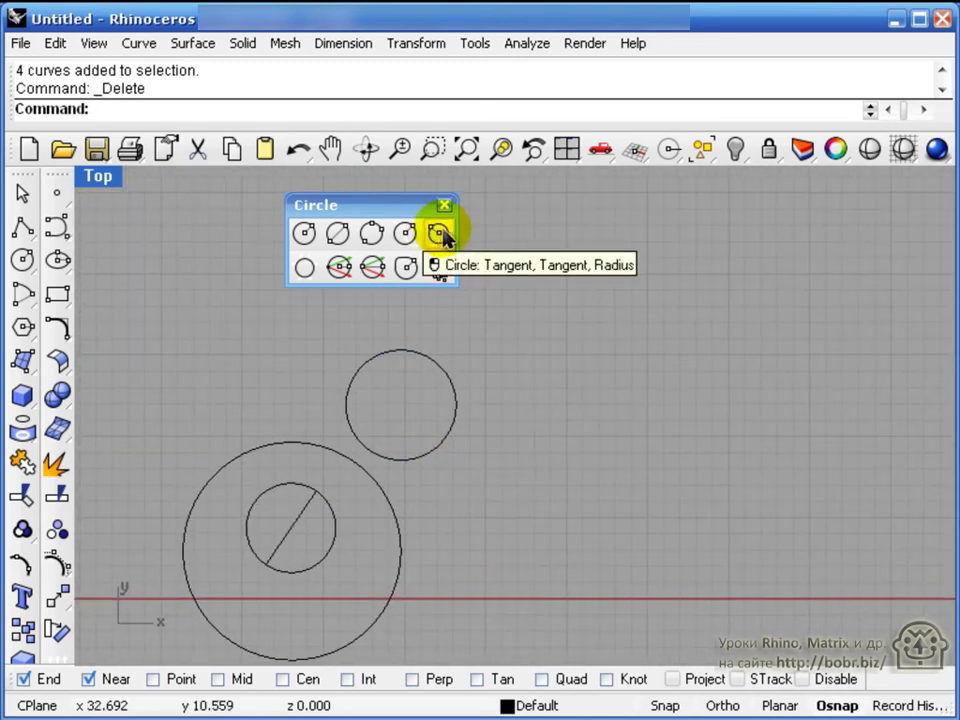
{"action": "left_click", "coordinate": [441, 235]}
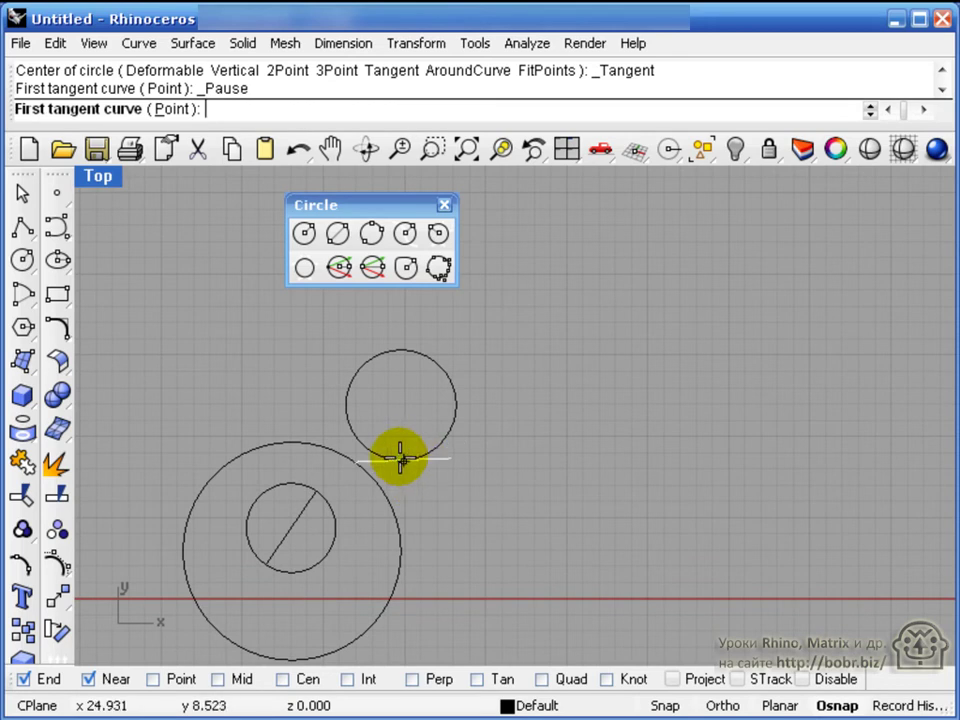
{"action": "left_click", "coordinate": [417, 459]}
{"action": "left_click", "coordinate": [384, 499]}
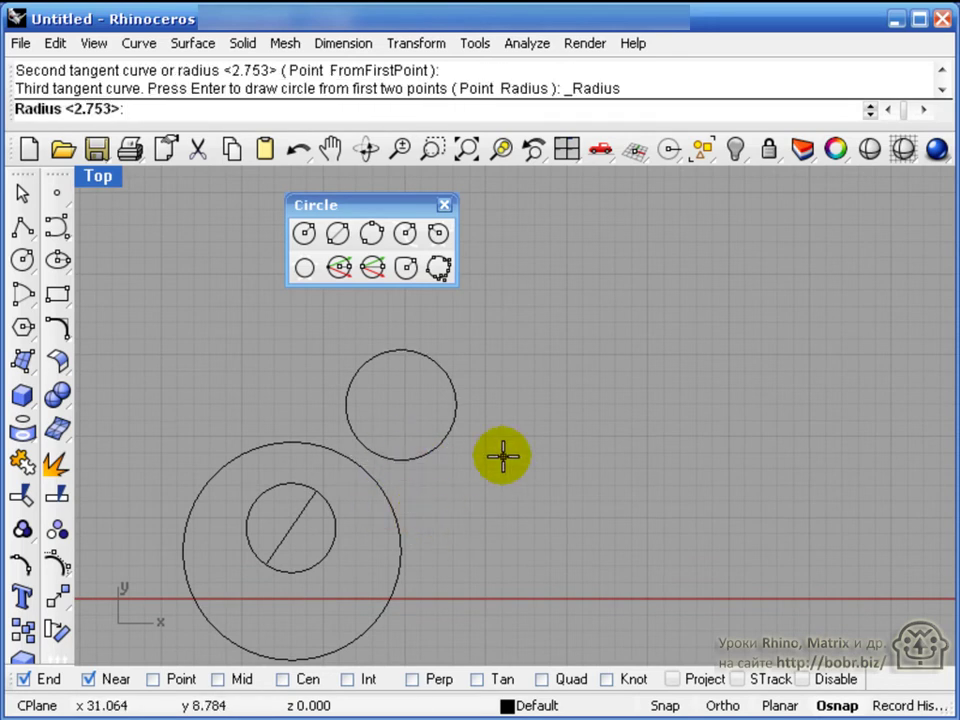
{"action": "type", "text": "3"}
{"action": "key", "text": "Return"}
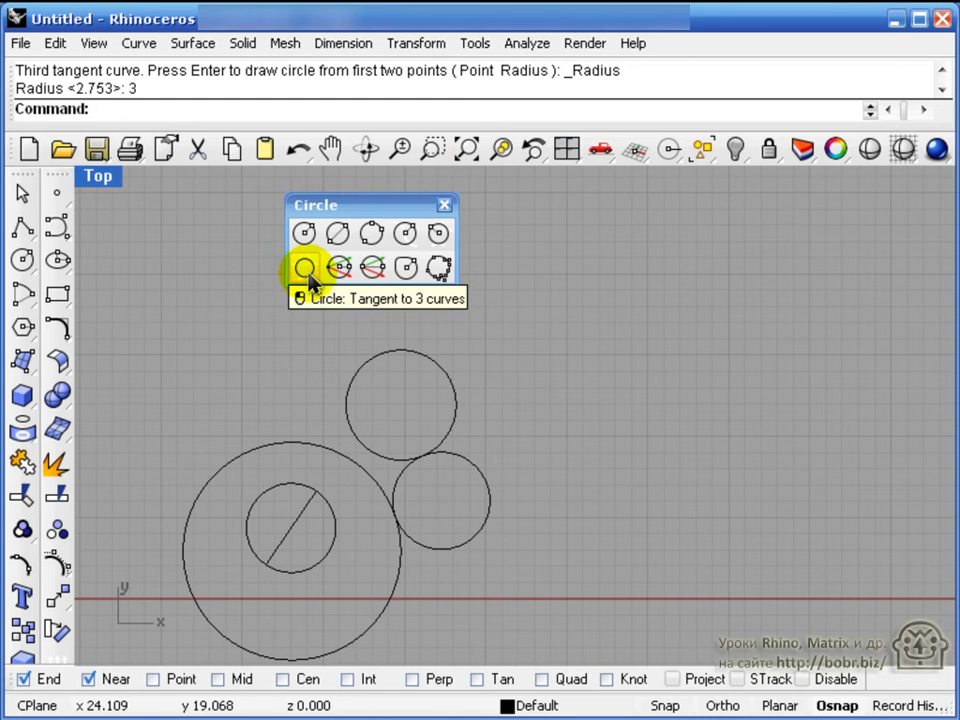
Draw a small circle tangent to three curves in the gap between the large circle and the two circles touching it.
{"action": "scroll", "coordinate": [306, 280], "scroll_direction": "down", "scroll_amount": 2}
{"action": "scroll", "coordinate": [306, 280], "scroll_direction": "up", "scroll_amount": 5}
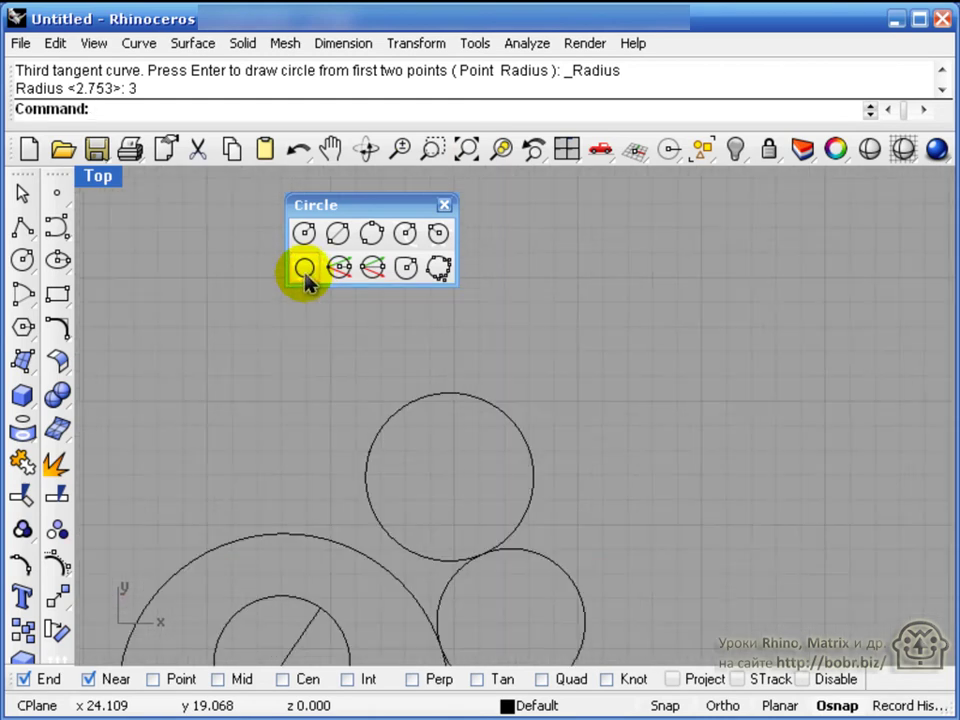
{"action": "left_click", "coordinate": [304, 268]}
{"action": "scroll", "coordinate": [436, 488], "scroll_direction": "up", "scroll_amount": 3}
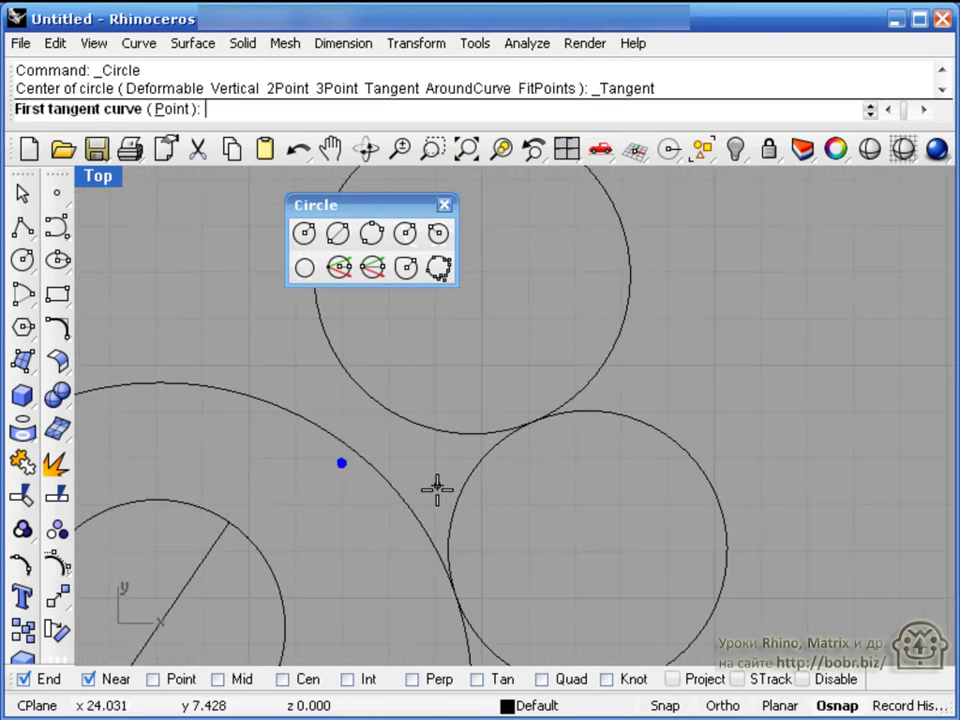
{"action": "left_click", "coordinate": [466, 497]}
{"action": "left_click", "coordinate": [449, 436]}
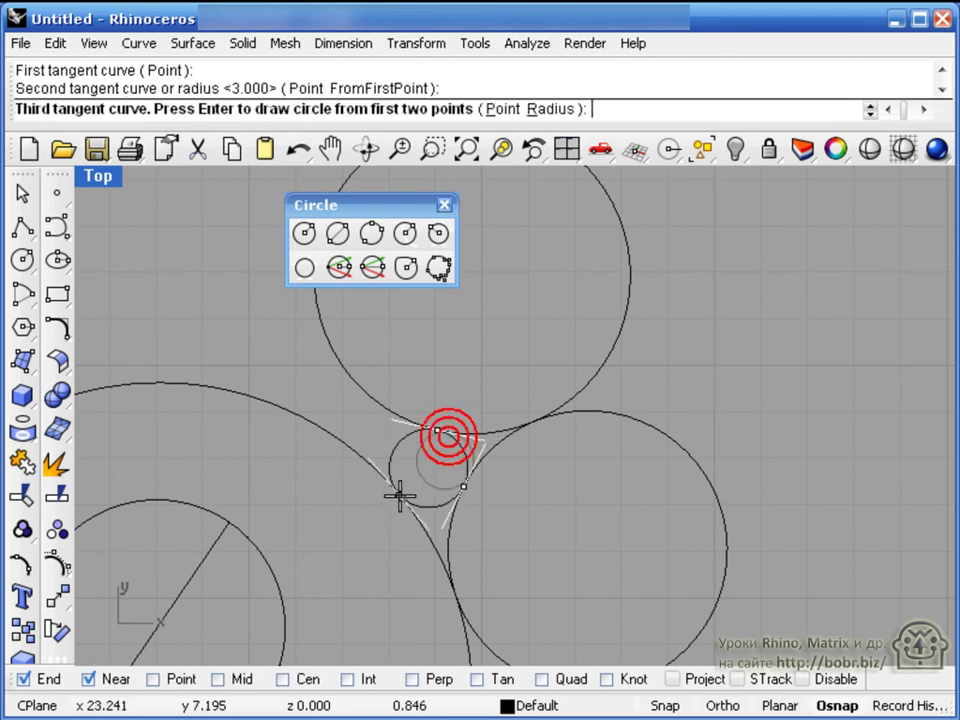
{"action": "left_click", "coordinate": [398, 495]}
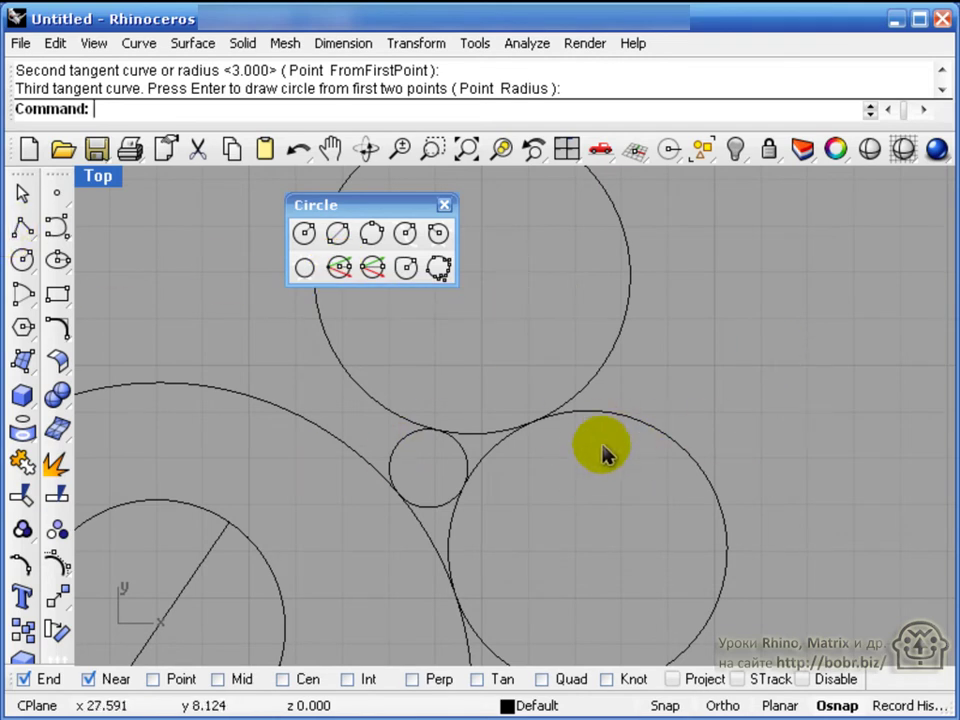
Select all the circles together with the diameter line in the Top view and delete them.
{"action": "scroll", "coordinate": [600, 440], "scroll_direction": "down", "scroll_amount": 3}
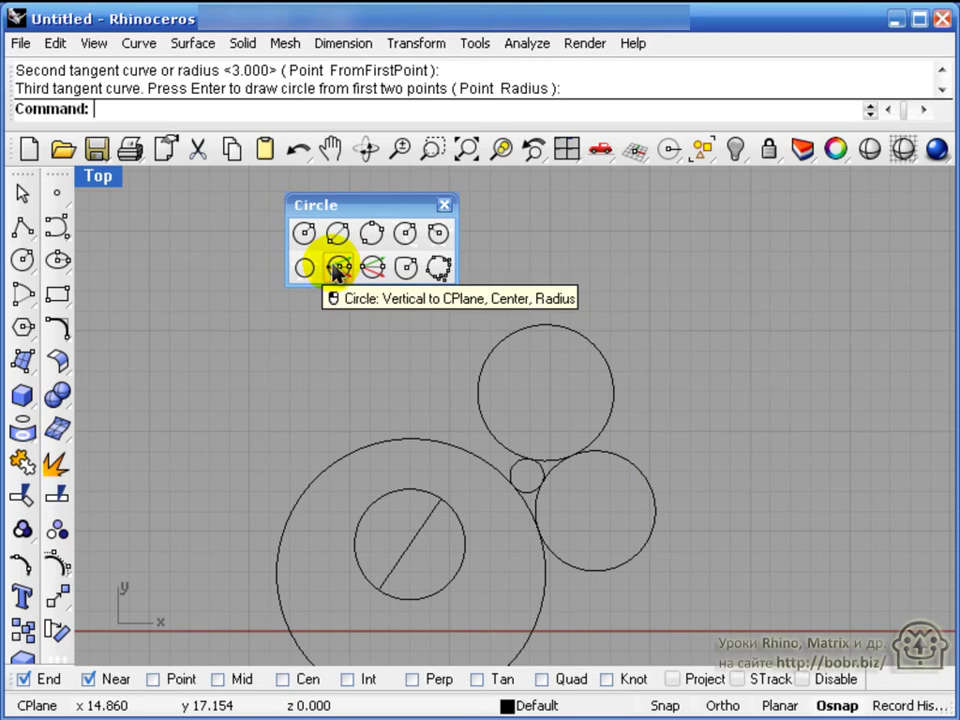
{"action": "right_click_drag", "start_coordinate": [370, 430], "coordinate": [229, 370]}
{"action": "scroll", "coordinate": [229, 370], "scroll_direction": "down", "scroll_amount": 1}
{"action": "left_click_drag", "start_coordinate": [163, 251], "coordinate": [597, 595]}
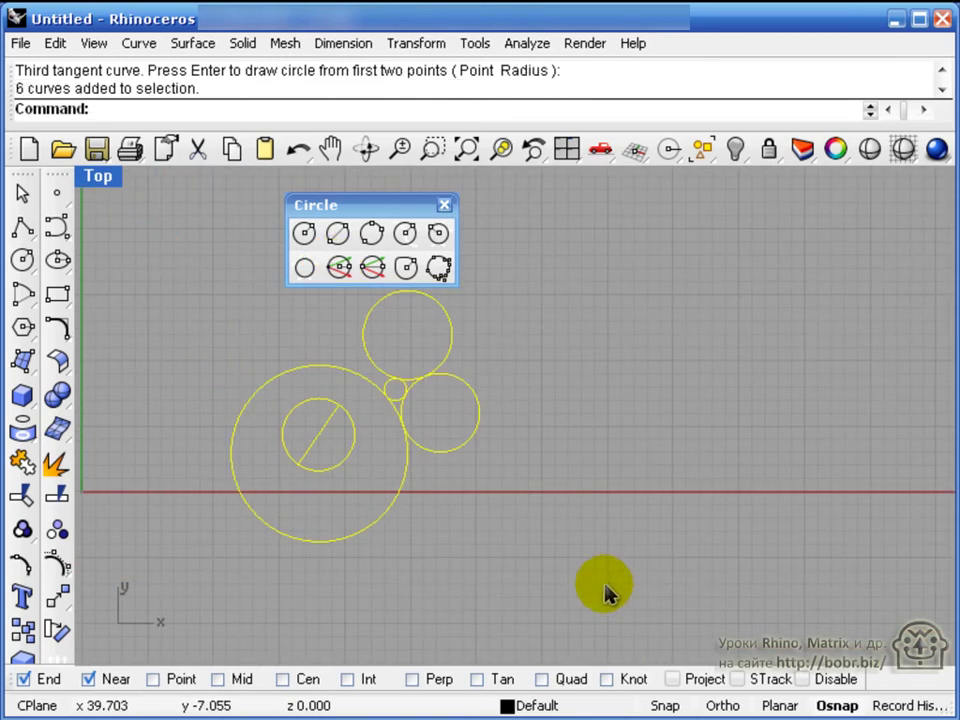
{"action": "key", "text": "Delete"}
Turn on grid snap and draw a circle vertical to the CPlane, centred at the origin with radius 5.
{"action": "right_click_drag", "start_coordinate": [293, 413], "coordinate": [549, 484]}
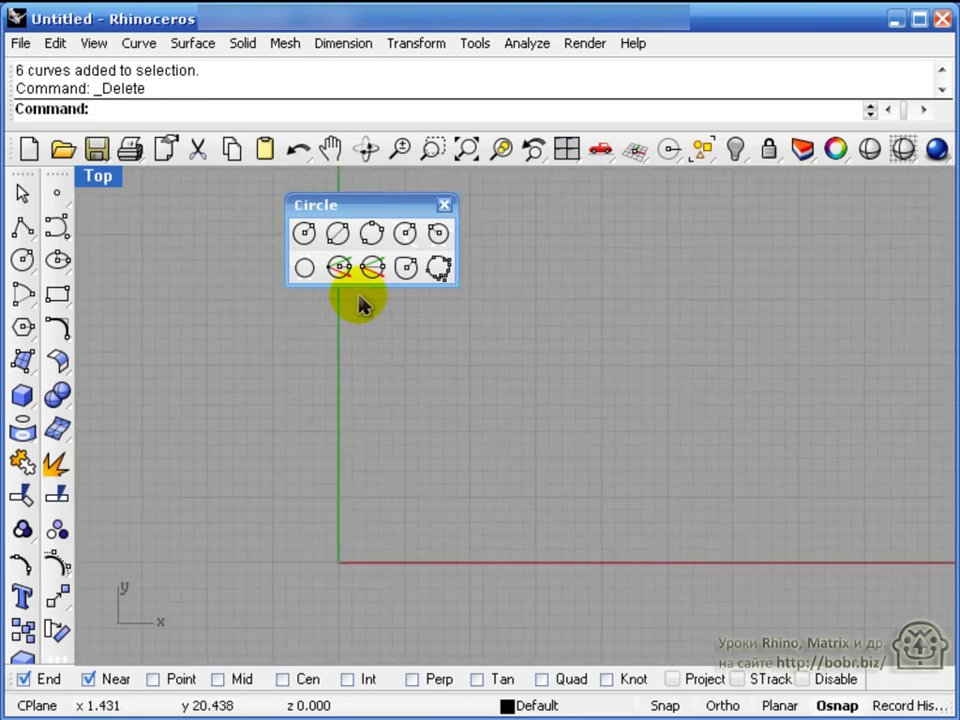
{"action": "left_click", "coordinate": [339, 267]}
{"action": "right_click_drag", "start_coordinate": [332, 583], "coordinate": [362, 603]}
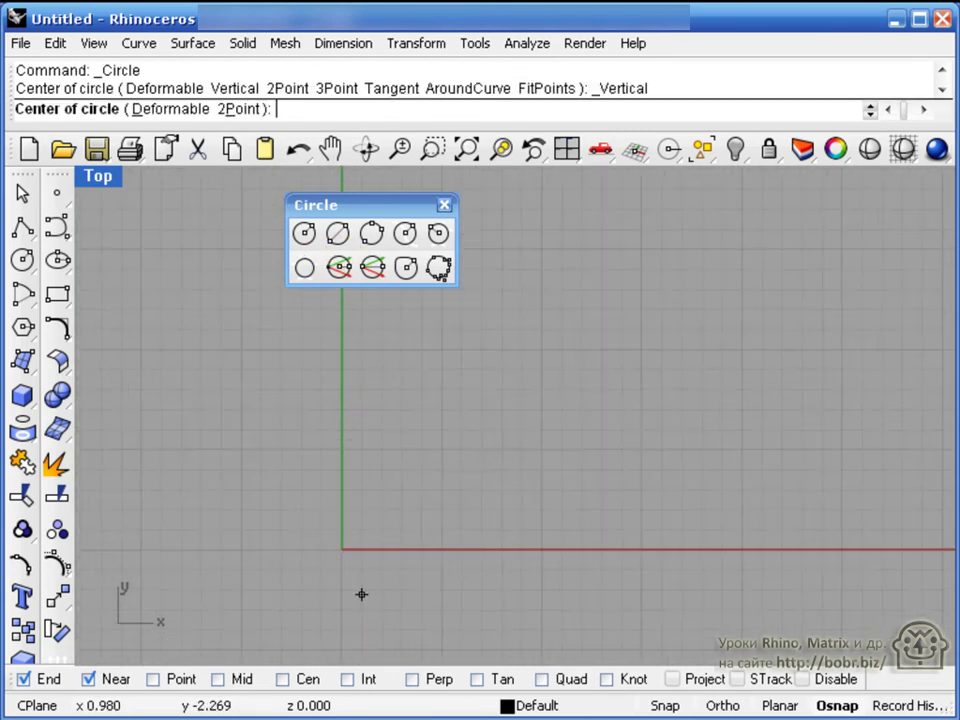
{"action": "left_click", "coordinate": [331, 515]}
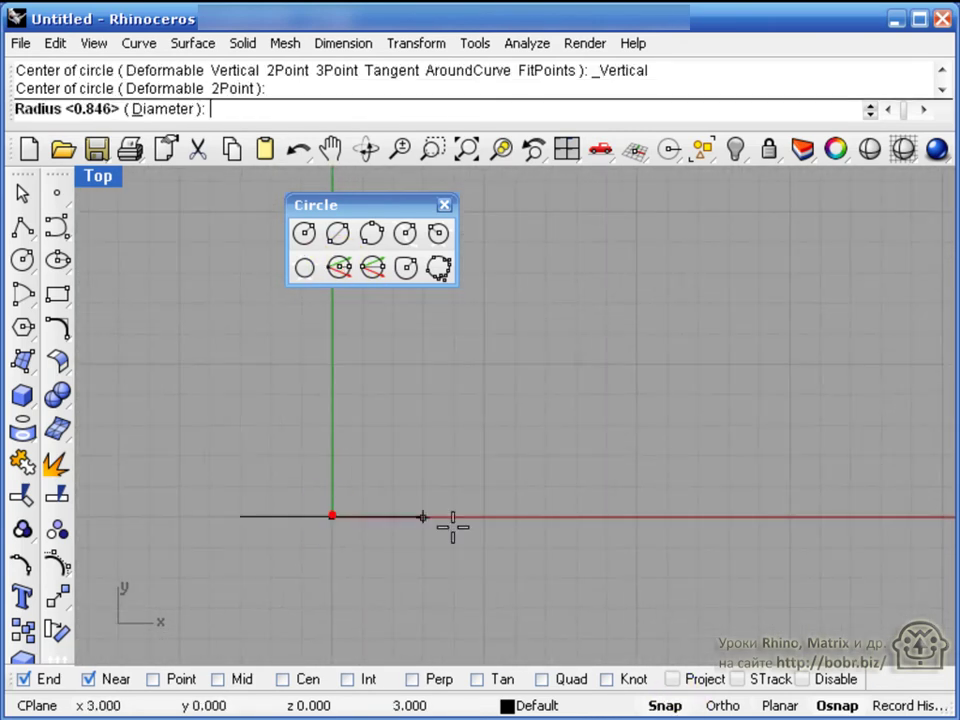
{"action": "key", "text": "Escape"}
Draw three more vertical circles along the Y axis: radius 2 at y 5, radius 5 at y 10 and radius 2 at y 15.
{"action": "right_click", "coordinate": [395, 392]}
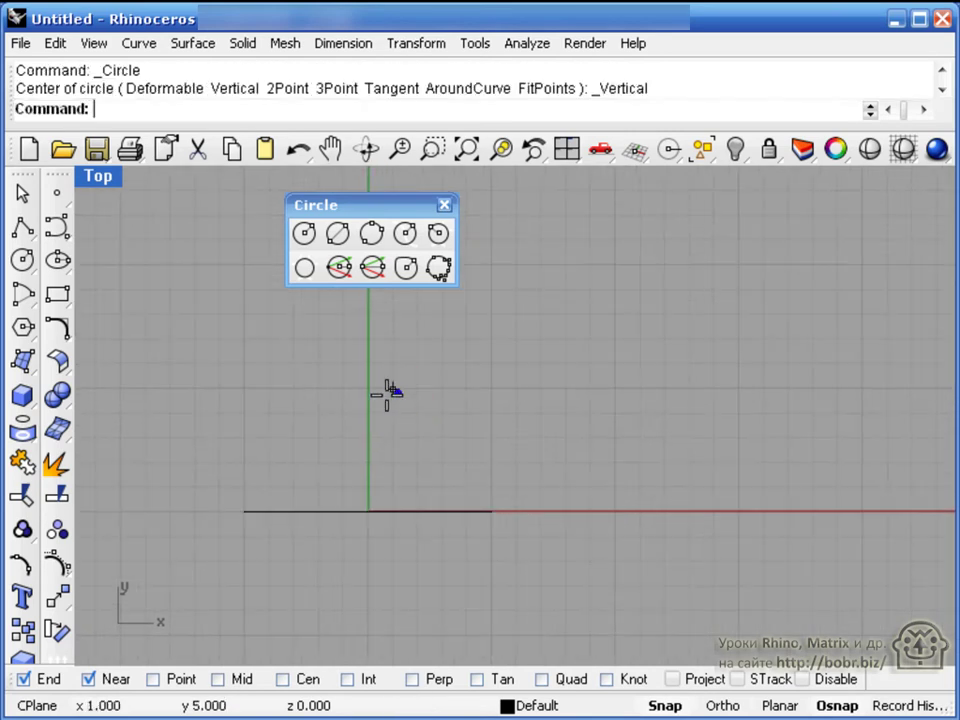
{"action": "left_click", "coordinate": [369, 388]}
{"action": "left_click", "coordinate": [407, 388]}
{"action": "right_click_drag", "start_coordinate": [497, 461], "coordinate": [407, 557]}
{"action": "left_click", "coordinate": [342, 426]}
{"action": "left_click", "coordinate": [459, 428]}
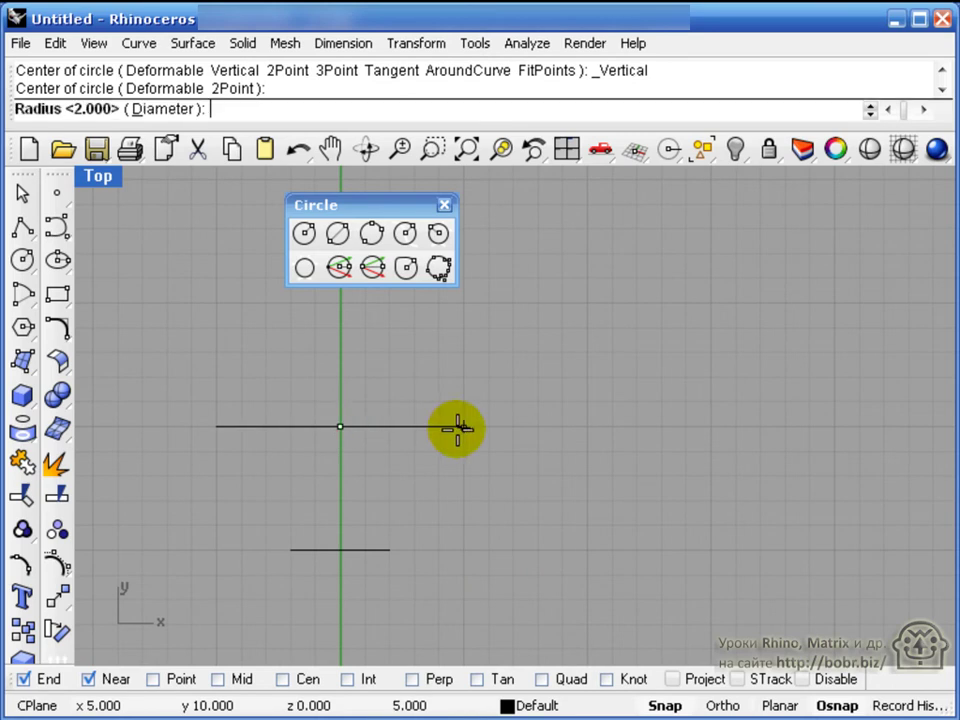
{"action": "right_click_drag", "start_coordinate": [548, 435], "coordinate": [553, 628]}
{"action": "right_click", "coordinate": [351, 500]}
{"action": "left_click", "coordinate": [349, 495]}
{"action": "left_click", "coordinate": [392, 495]}
{"action": "right_click", "coordinate": [527, 512]}
End the Circle command and select all four vertical circles in the maximized Perspective view.
{"action": "scroll", "coordinate": [521, 508], "scroll_direction": "down", "scroll_amount": 2}
{"action": "double_click", "coordinate": [105, 177]}
{"action": "double_click", "coordinate": [595, 182]}
{"action": "right_click_drag", "start_coordinate": [639, 467], "coordinate": [745, 386]}
{"action": "right_click_drag", "start_coordinate": [655, 405], "coordinate": [605, 355]}
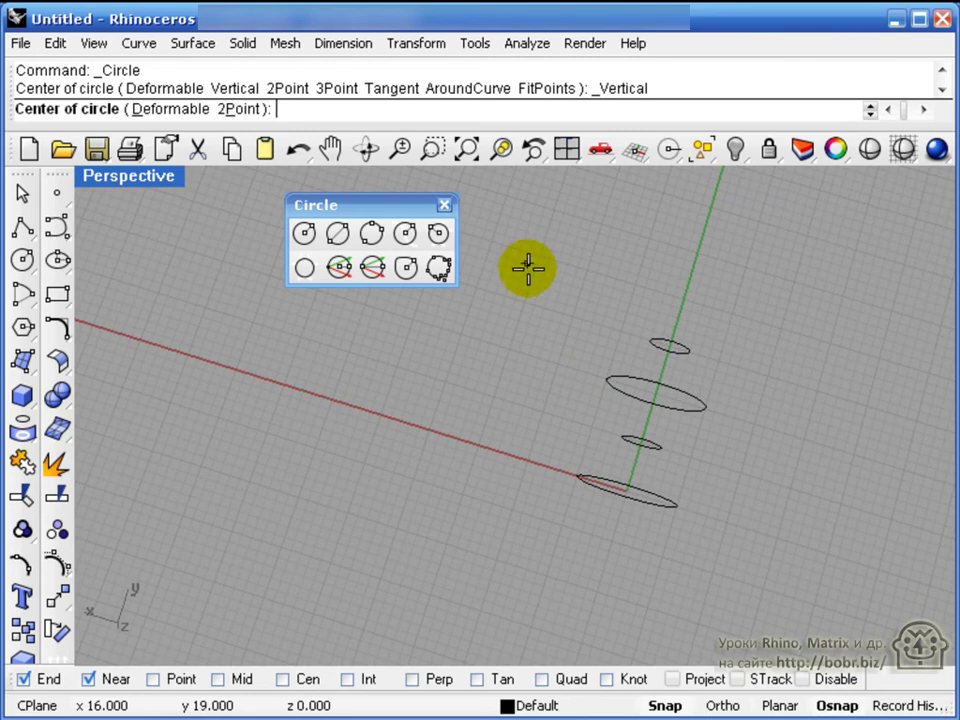
{"action": "key", "text": "Escape"}
{"action": "left_click_drag", "start_coordinate": [812, 594], "coordinate": [810, 590]}
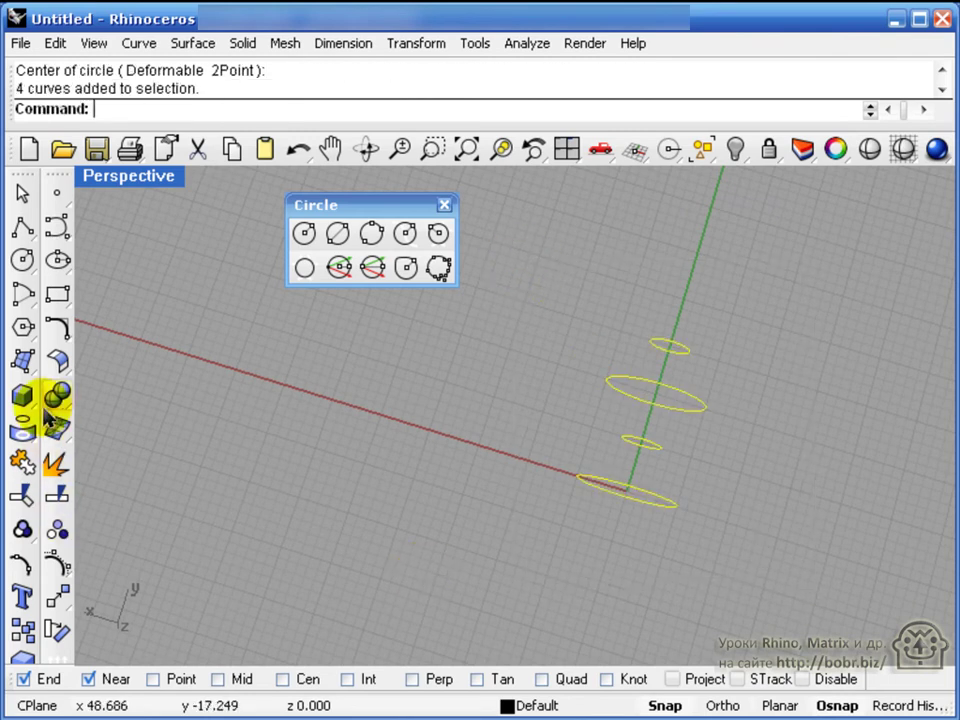
{"action": "left_click", "coordinate": [22, 362]}
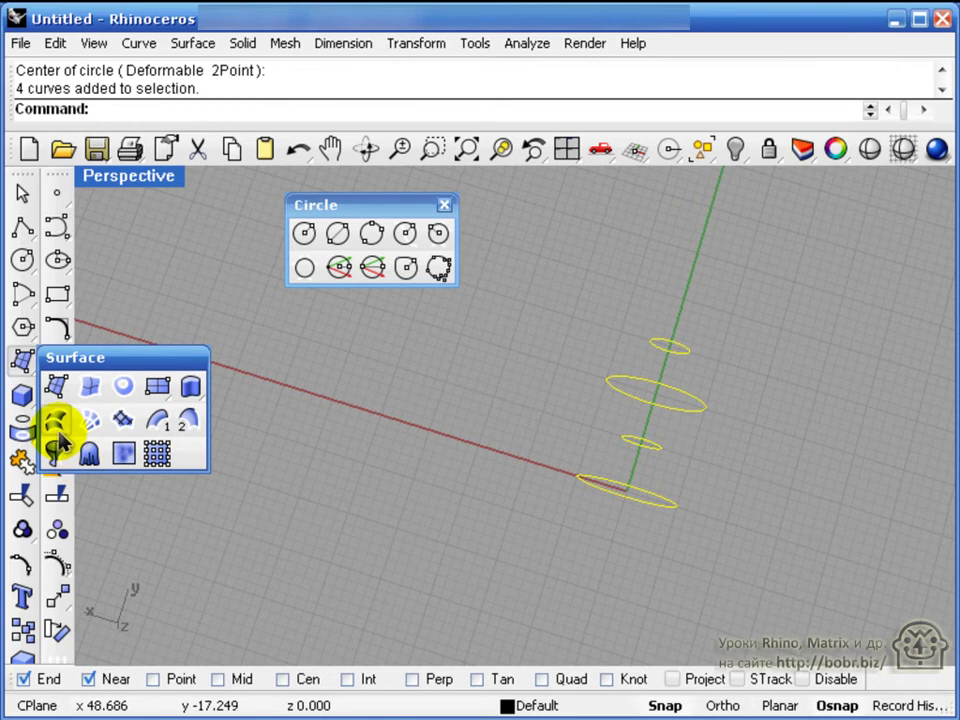
{"action": "left_click", "coordinate": [57, 428]}
{"action": "key", "text": "Escape"}
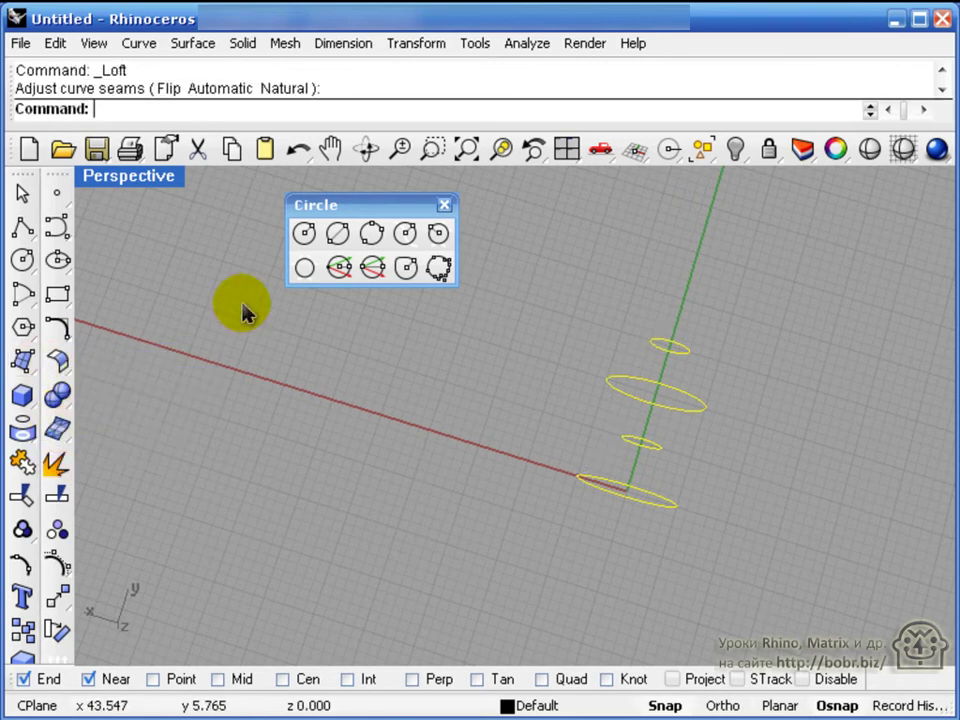
Start a Loft through the four selected vertical circles, up to the adjustment of their curve seams.
{"action": "left_click", "coordinate": [24, 366]}
{"action": "left_click", "coordinate": [56, 390]}
{"action": "left_click", "coordinate": [414, 497]}
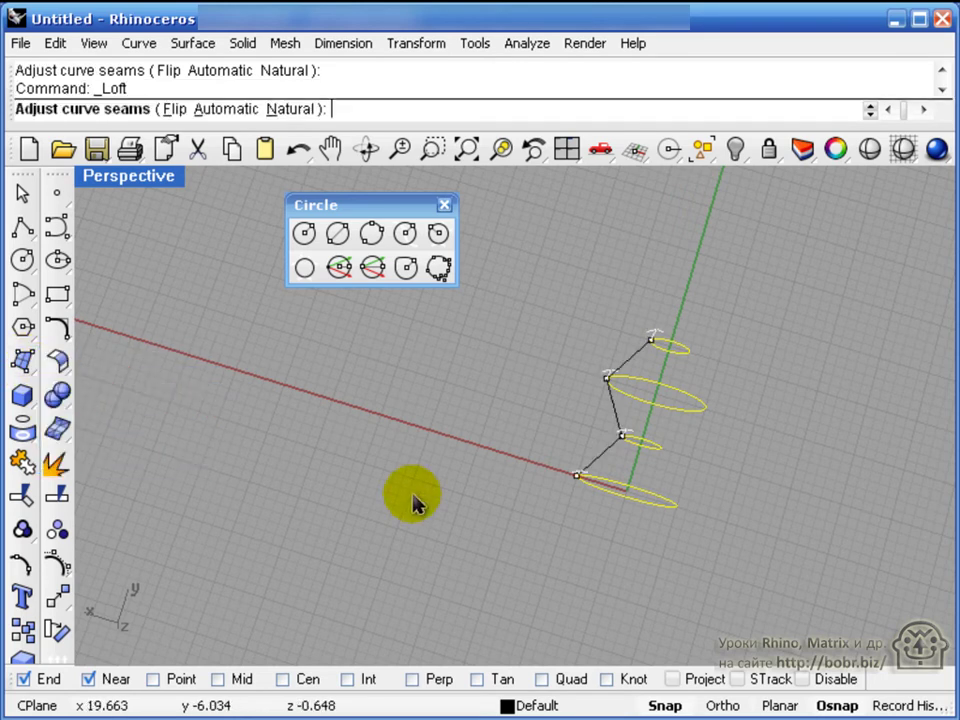
Loft the four circles into a vase surface using the Normal style without simplification, and shade the viewport to inspect its shape.
{"action": "right_click", "coordinate": [537, 487]}
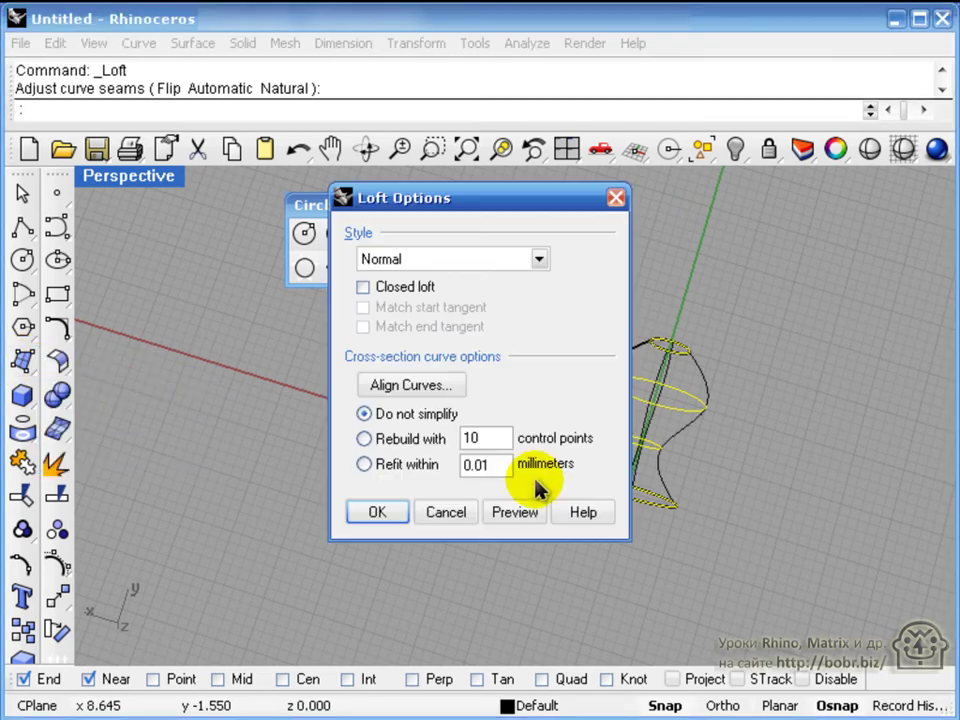
{"action": "left_click", "coordinate": [374, 514]}
{"action": "left_click", "coordinate": [903, 148]}
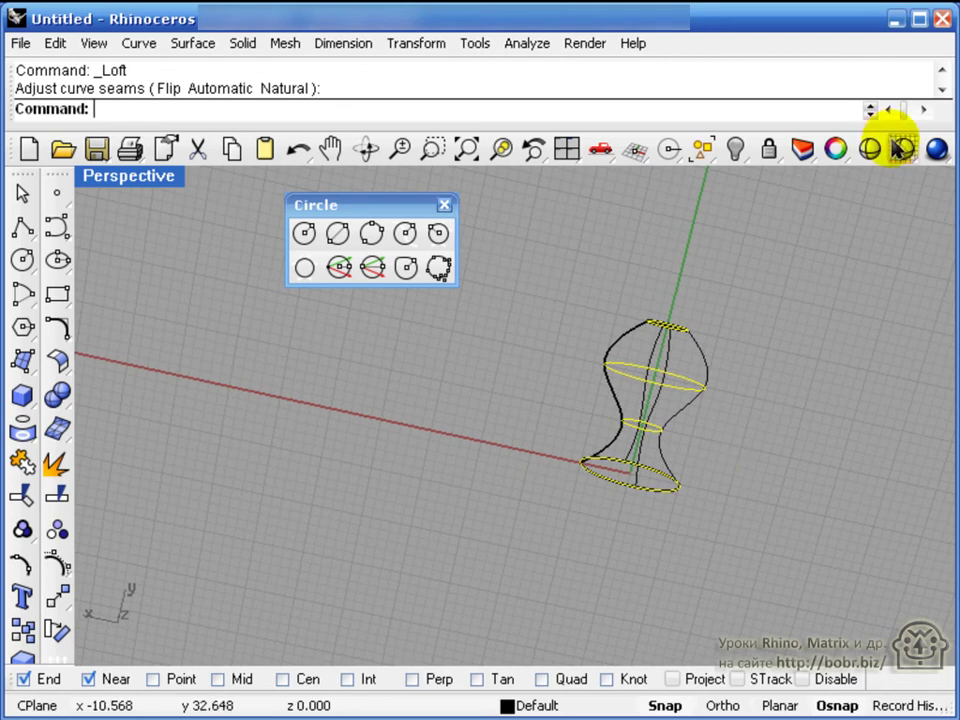
{"action": "mouse_move", "coordinate": [614, 513]}
{"action": "right_mouse_down"}
{"action": "mouse_move", "coordinate": [671, 579]}
{"action": "mouse_move", "coordinate": [624, 458]}
{"action": "right_mouse_up"}
{"action": "scroll", "coordinate": [624, 458], "scroll_direction": "up", "scroll_amount": 10}
{"action": "right_click_drag", "start_coordinate": [733, 420], "coordinate": [615, 306]}
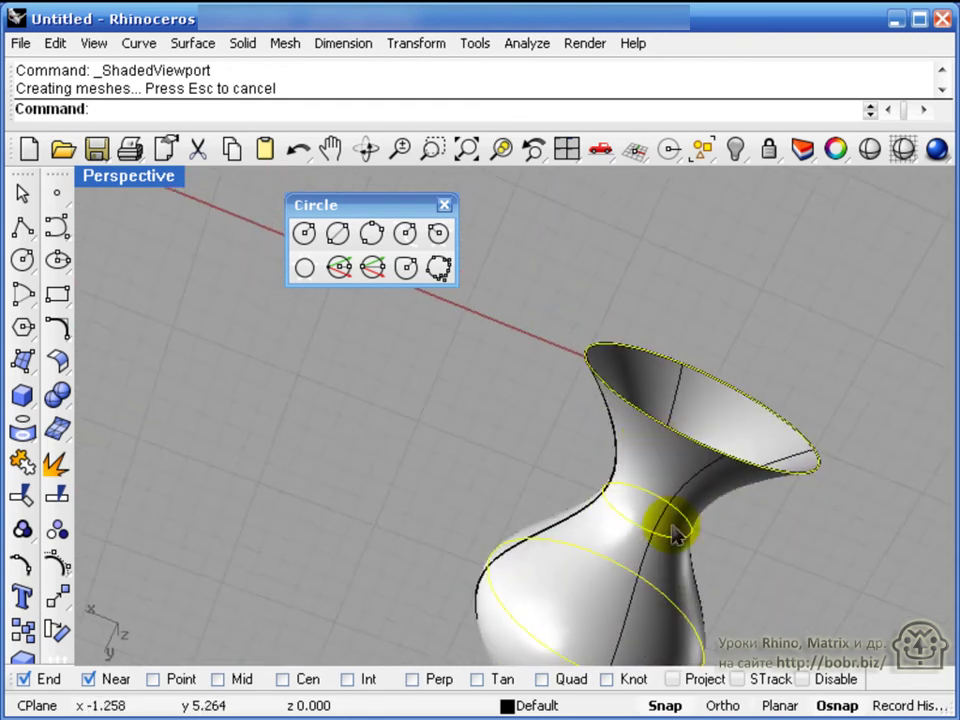
{"action": "right_click_drag", "start_coordinate": [752, 578], "coordinate": [630, 595]}
{"action": "scroll", "coordinate": [722, 410], "scroll_direction": "down", "scroll_amount": 3}
Delete all objects in the model and switch to the maximized Top view.
{"action": "key", "text": "ctrl+a"}
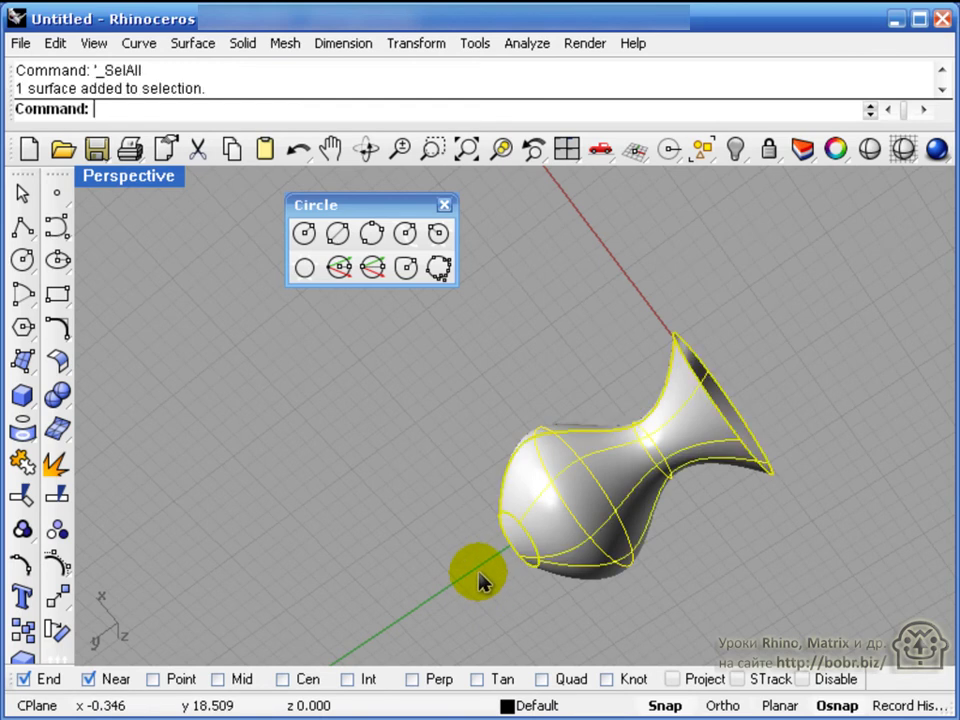
{"action": "key", "text": "Delete"}
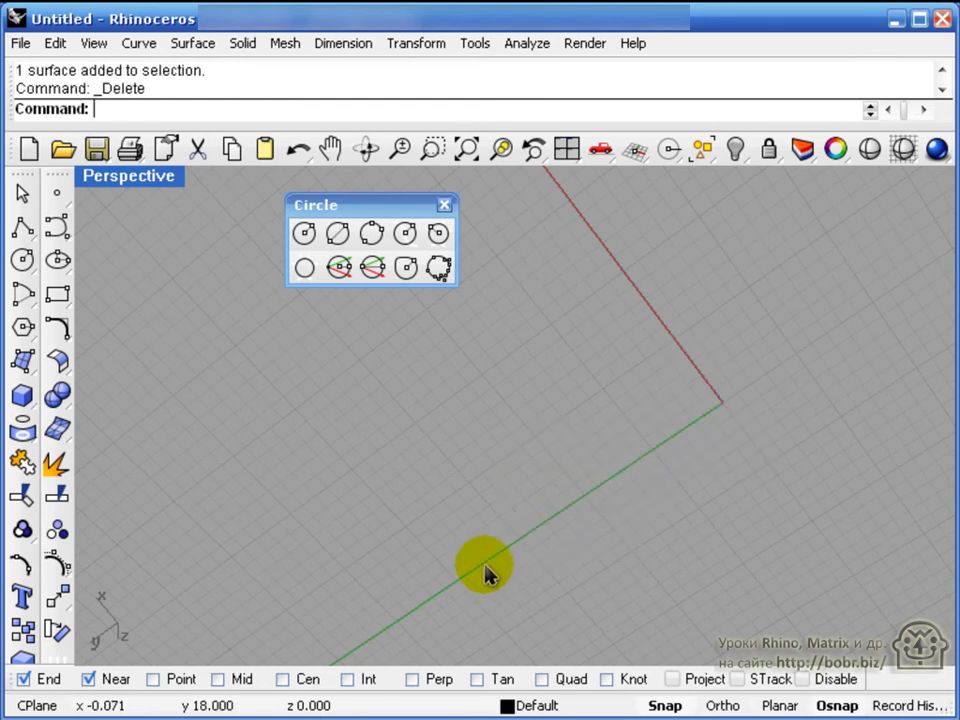
{"action": "double_click", "coordinate": [152, 175]}
{"action": "double_click", "coordinate": [108, 181]}
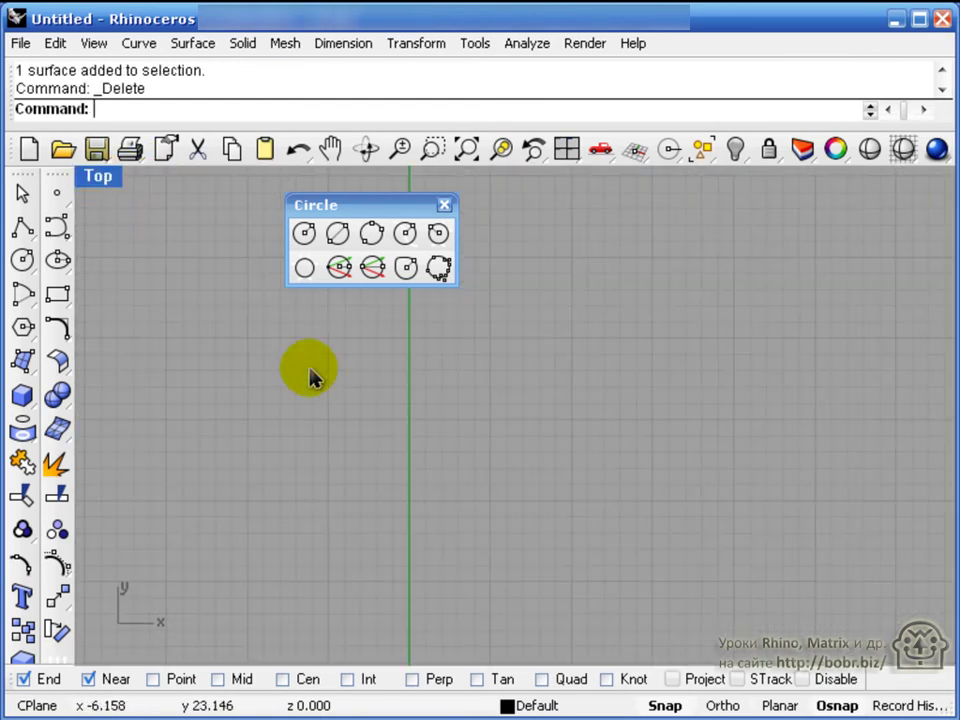
Draw two circles vertical to the construction plane by their diameters across the Y axis, the smaller one farther up, and inspect them in Perspective.
{"action": "left_click", "coordinate": [372, 268]}
{"action": "left_click", "coordinate": [295, 565]}
{"action": "left_click", "coordinate": [554, 564]}
{"action": "key", "text": "Return"}
{"action": "left_click", "coordinate": [360, 449]}
{"action": "left_click", "coordinate": [490, 451]}
{"action": "right_click", "coordinate": [548, 497]}
{"action": "double_click", "coordinate": [101, 182]}
{"action": "right_click_drag", "start_coordinate": [754, 424], "coordinate": [789, 171]}
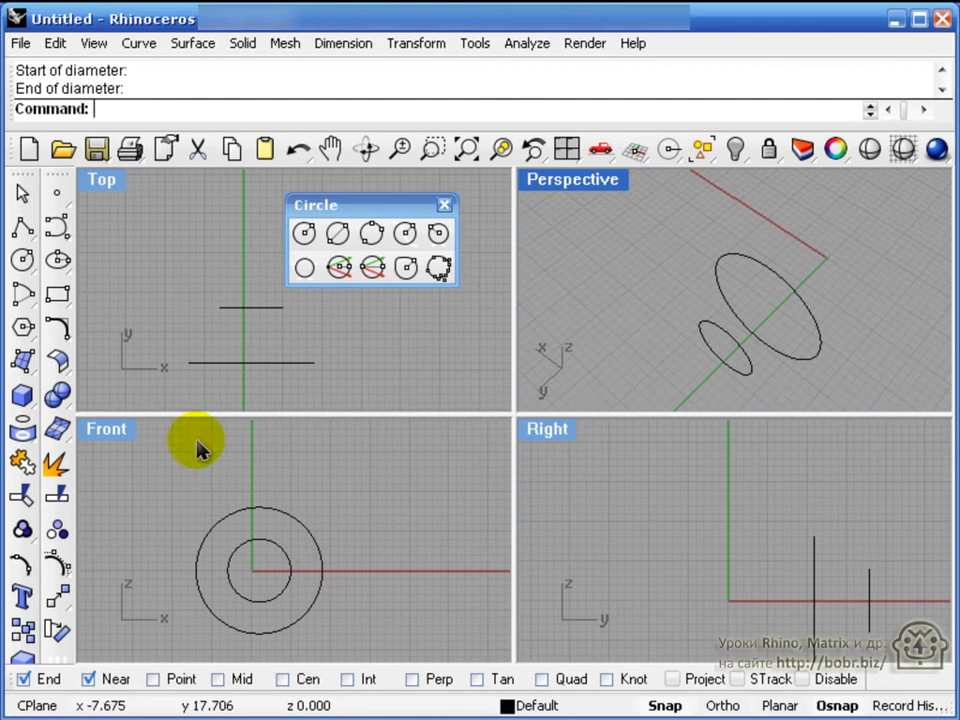
Return to the maximized Top view and delete both vertical circles.
{"action": "double_click", "coordinate": [101, 183]}
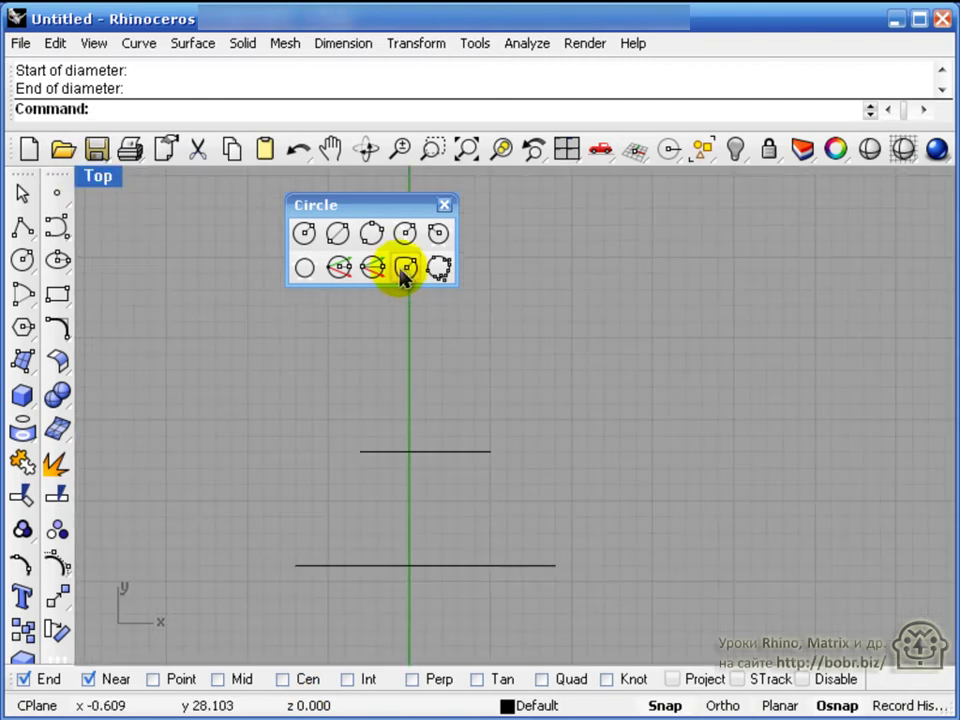
{"action": "left_click_drag", "start_coordinate": [226, 371], "coordinate": [518, 598]}
{"action": "left_click_drag", "start_coordinate": [593, 623], "coordinate": [604, 623]}
{"action": "key", "text": "Delete"}
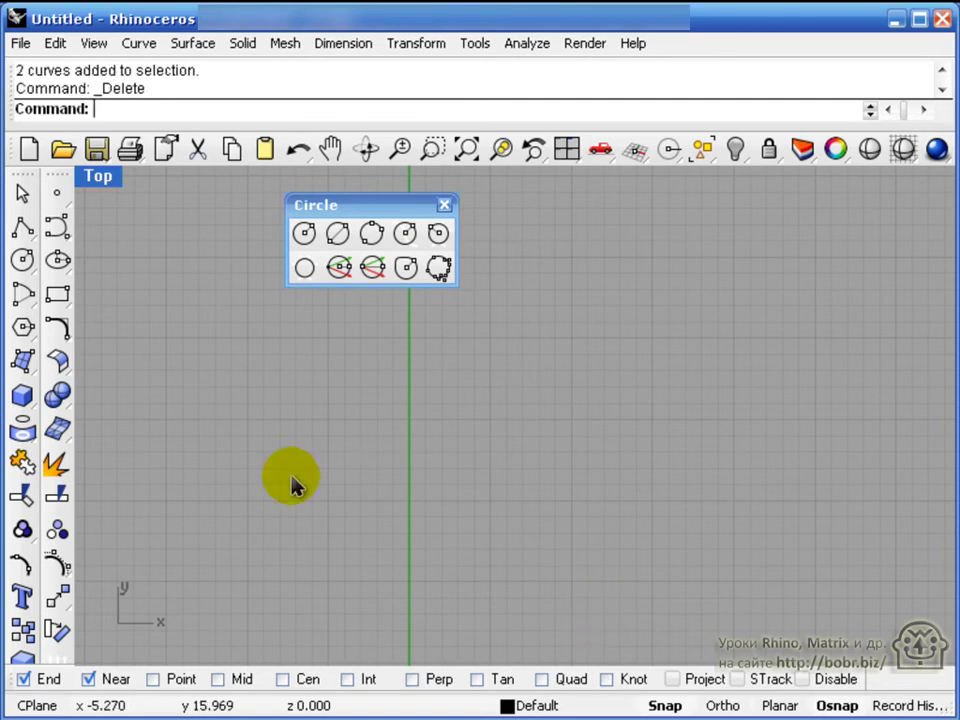
Draw a standard circle of radius 7 on the negative X side of the Y axis and a deformable circle of radius 6 on the positive side.
{"action": "left_click", "coordinate": [304, 233]}
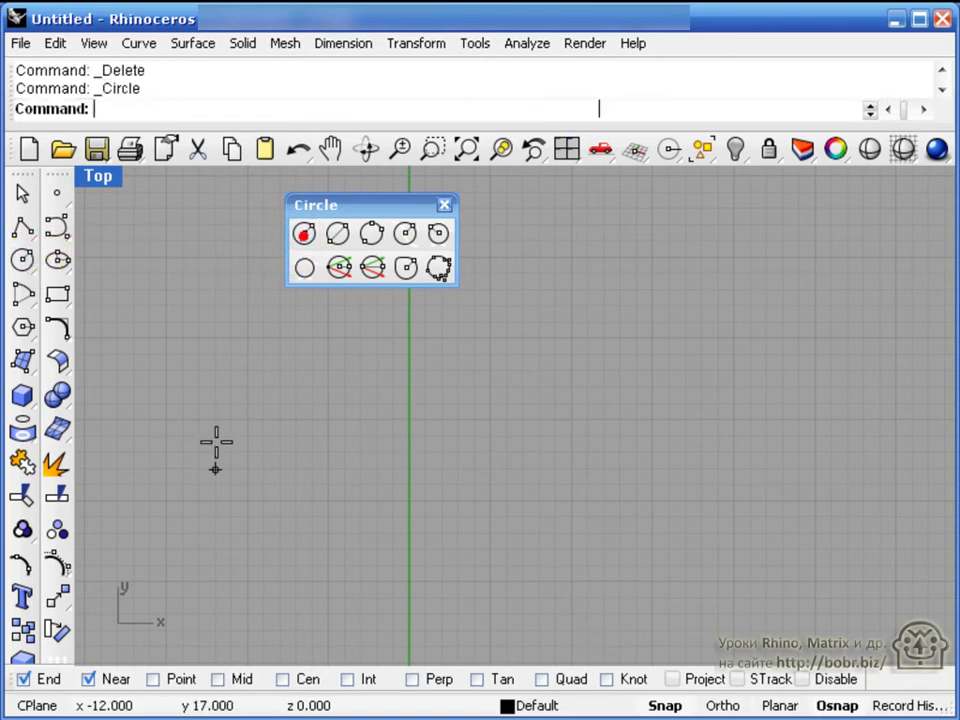
{"action": "left_click", "coordinate": [280, 581]}
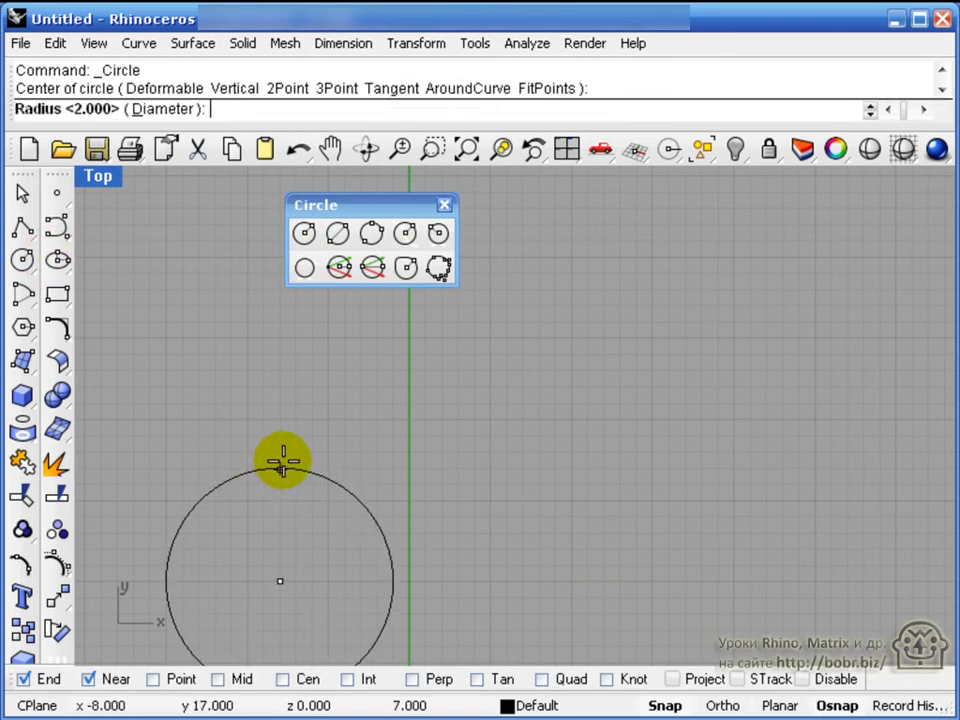
{"action": "left_click", "coordinate": [281, 462]}
{"action": "left_click", "coordinate": [405, 268]}
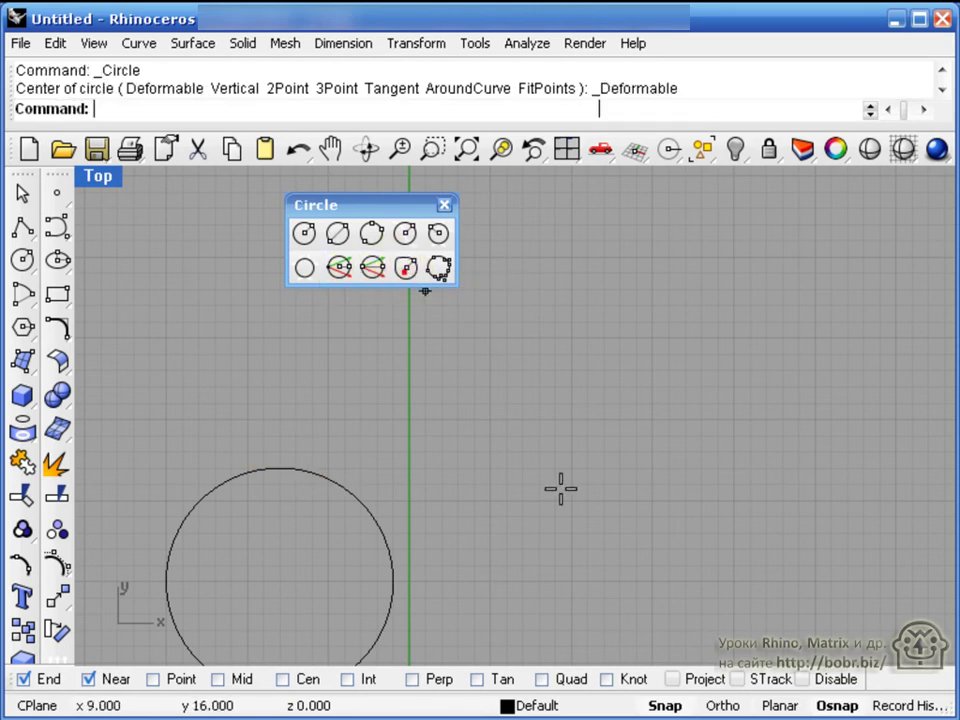
{"action": "left_click", "coordinate": [567, 582]}
{"action": "left_click", "coordinate": [575, 489]}
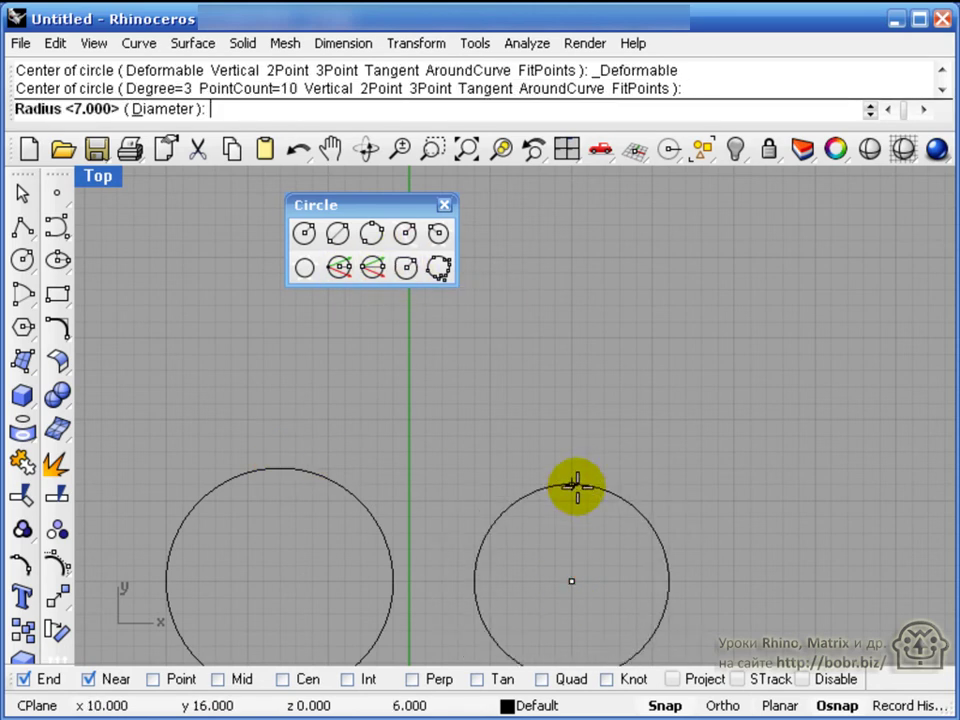
{"action": "right_click_drag", "start_coordinate": [626, 497], "coordinate": [639, 388]}
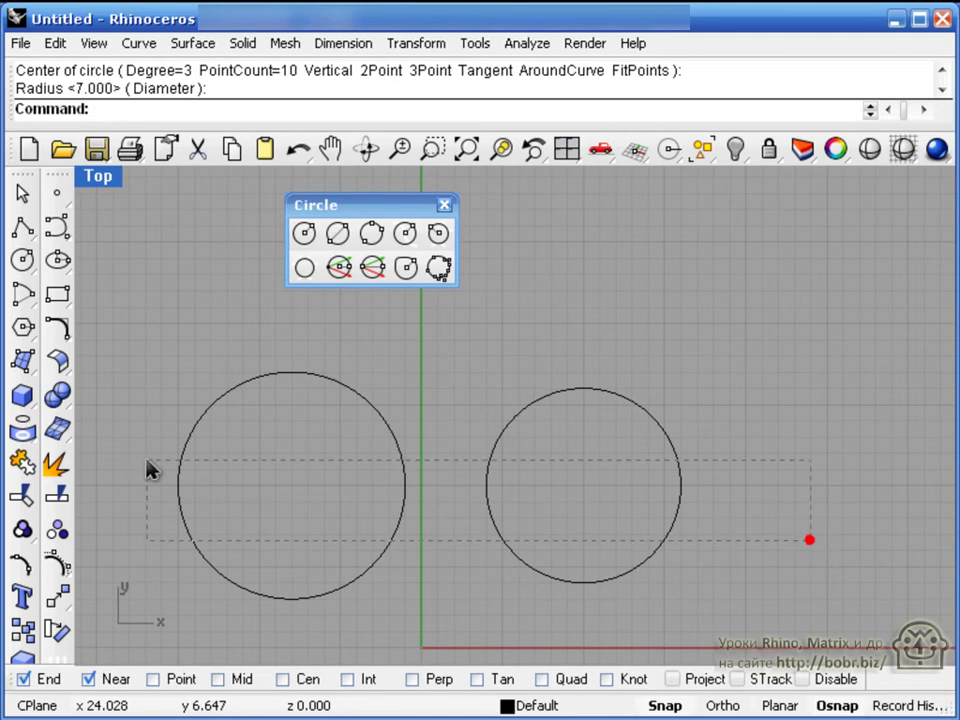
Turn on control points for both circles and reshape the deformable one by pulling one point outward and another to its centre.
{"action": "left_click_drag", "start_coordinate": [150, 470], "coordinate": [148, 469]}
{"action": "left_click", "coordinate": [57, 566]}
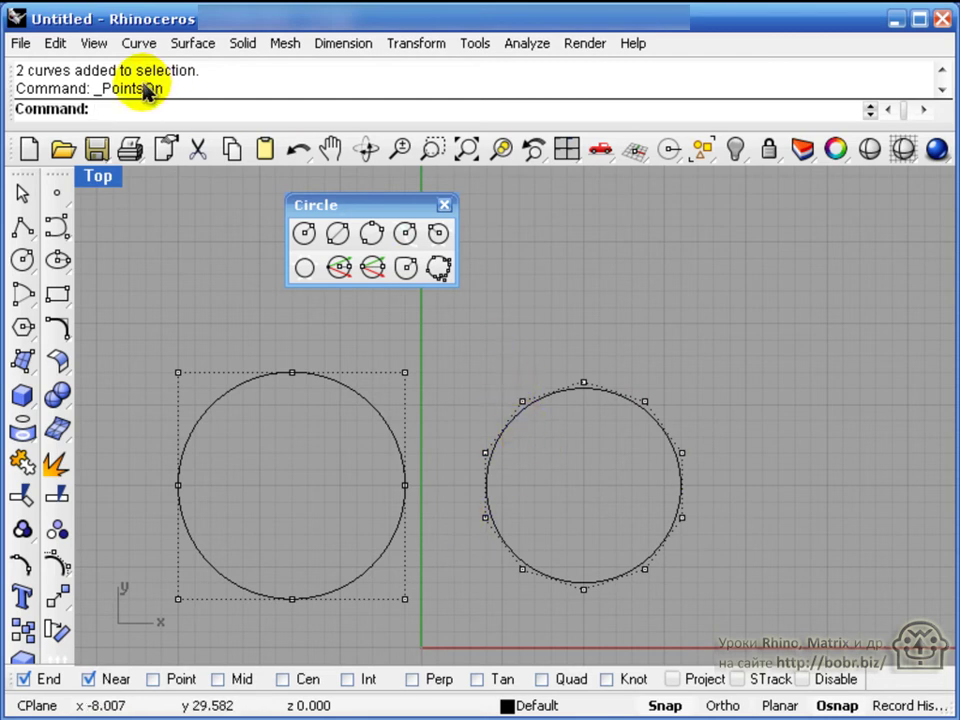
{"action": "left_click", "coordinate": [522, 401]}
{"action": "left_click_drag", "start_coordinate": [523, 402], "coordinate": [519, 260]}
{"action": "left_click_drag", "start_coordinate": [681, 452], "coordinate": [583, 485]}
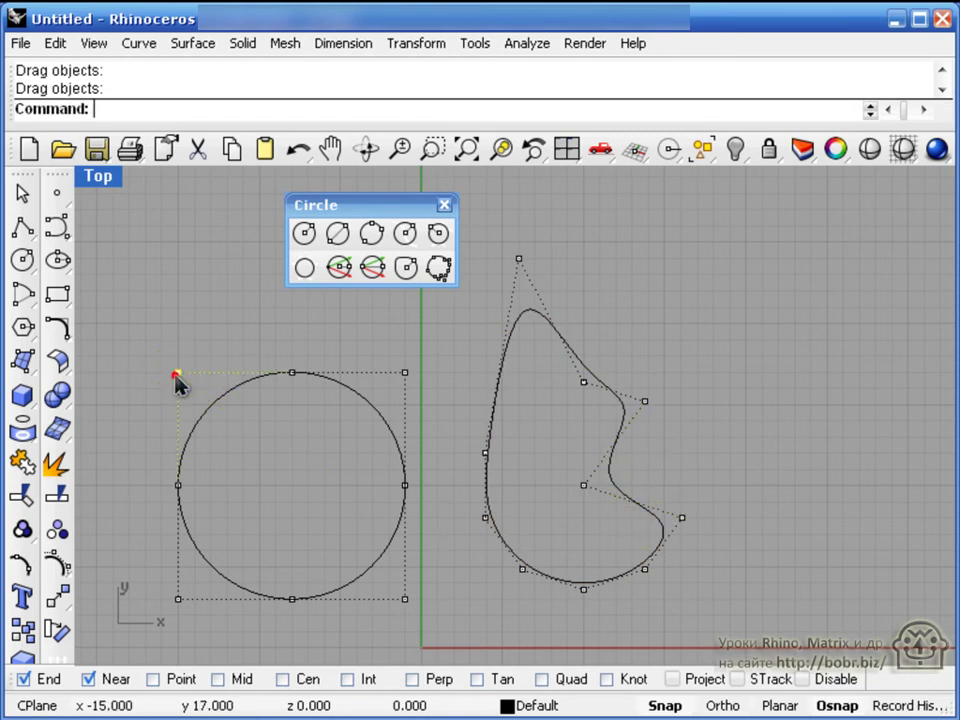
Move two diagonally opposite corner control points of the standard circle inward to form concave sides with sharp kinks.
{"action": "left_click_drag", "start_coordinate": [176, 370], "coordinate": [340, 502]}
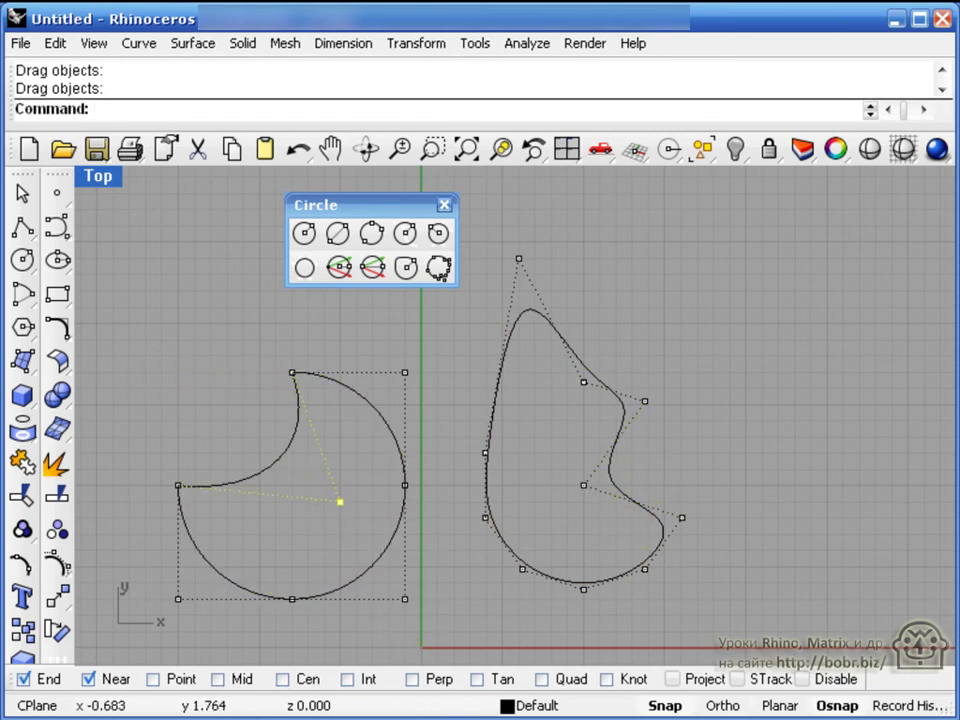
{"action": "left_click_drag", "start_coordinate": [405, 599], "coordinate": [275, 518]}
{"action": "left_click", "coordinate": [789, 404]}
Place seven point objects in a rough ring beside the deformed curves.
{"action": "left_click", "coordinate": [61, 199]}
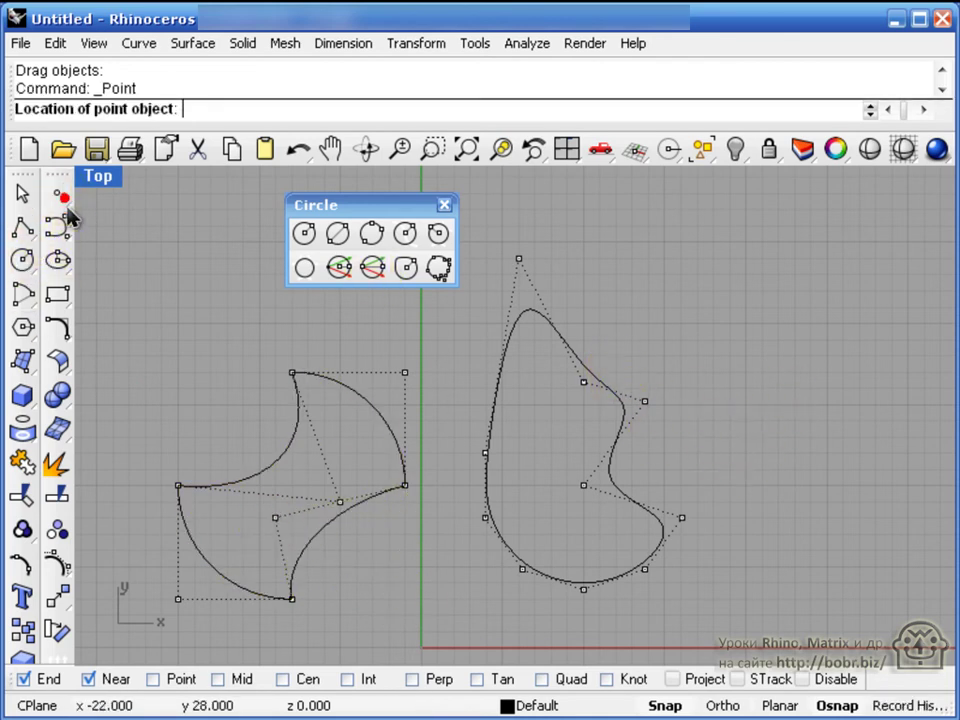
{"action": "left_click", "coordinate": [61, 199]}
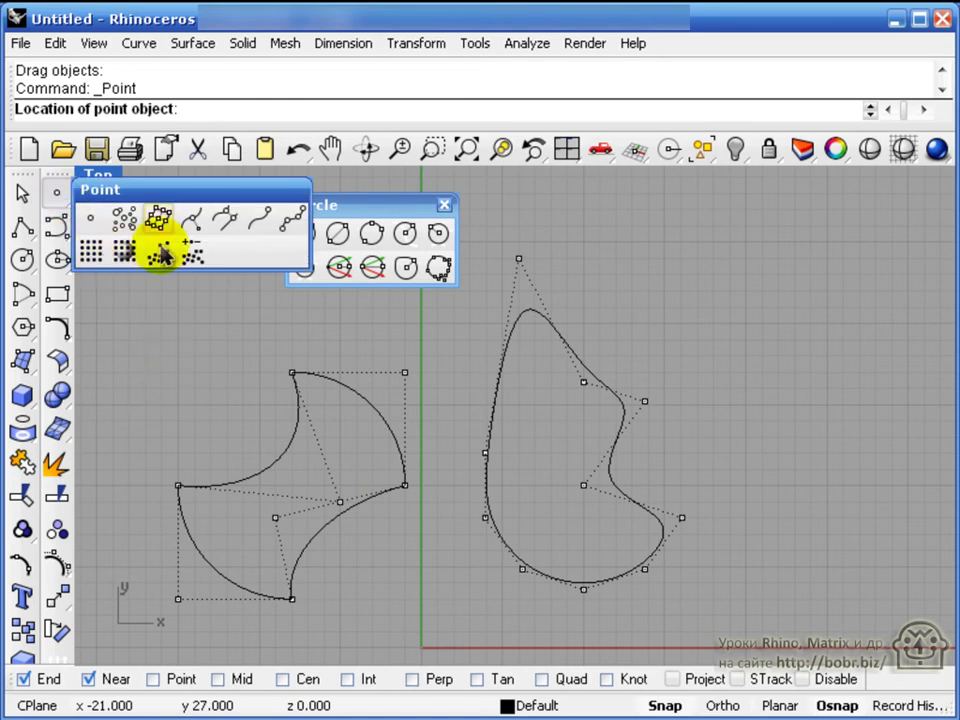
{"action": "left_click", "coordinate": [129, 216]}
{"action": "left_click", "coordinate": [778, 485]}
{"action": "left_click", "coordinate": [727, 341]}
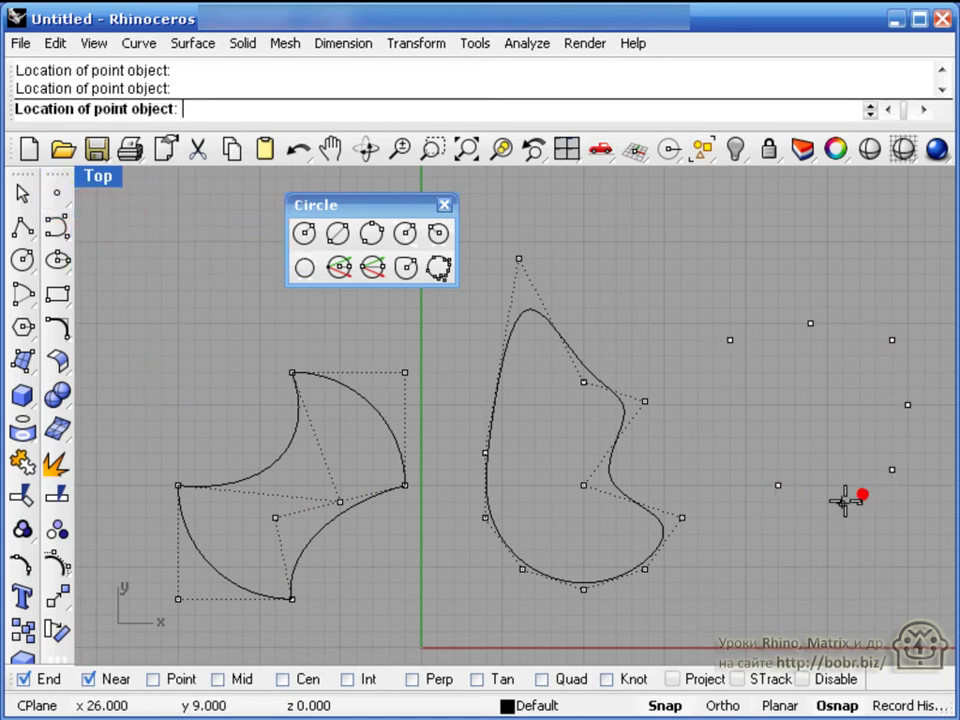
{"action": "left_click", "coordinate": [859, 502]}
{"action": "right_click_drag", "start_coordinate": [760, 482], "coordinate": [711, 483]}
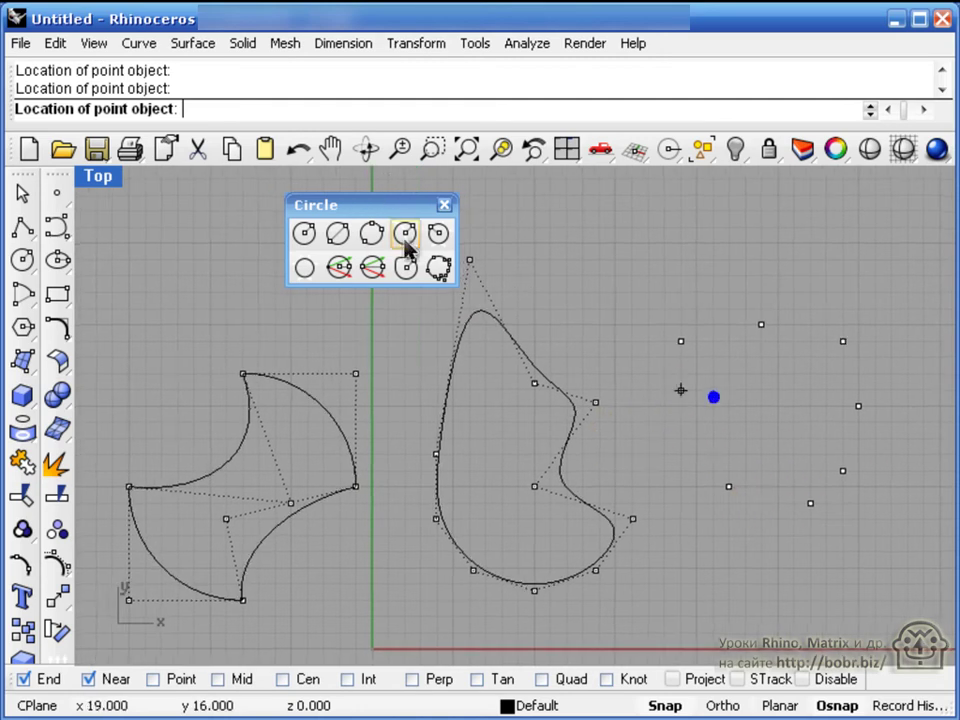
Fit a circle through the seven point objects.
{"action": "left_click", "coordinate": [436, 268]}
{"action": "right_click", "coordinate": [617, 330]}
{"action": "left_click", "coordinate": [445, 268]}
{"action": "mouse_move", "coordinate": [624, 219]}
{"action": "left_mouse_down"}
{"action": "mouse_move", "coordinate": [870, 424]}
{"action": "mouse_move", "coordinate": [928, 536]}
{"action": "mouse_move", "coordinate": [913, 520]}
{"action": "left_mouse_up"}
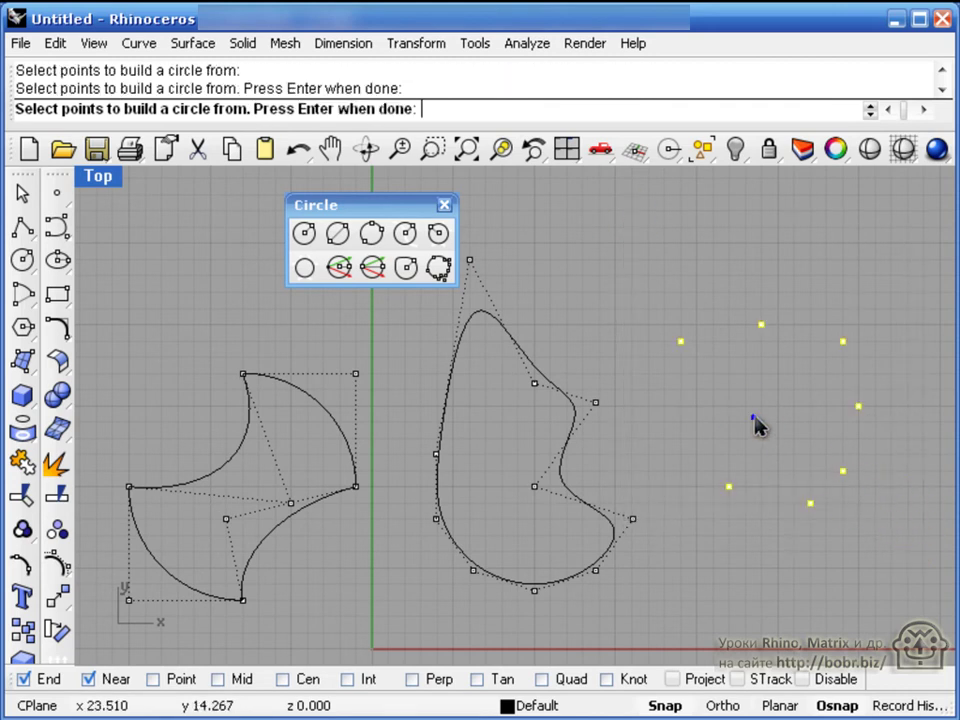
{"action": "right_click", "coordinate": [752, 417]}
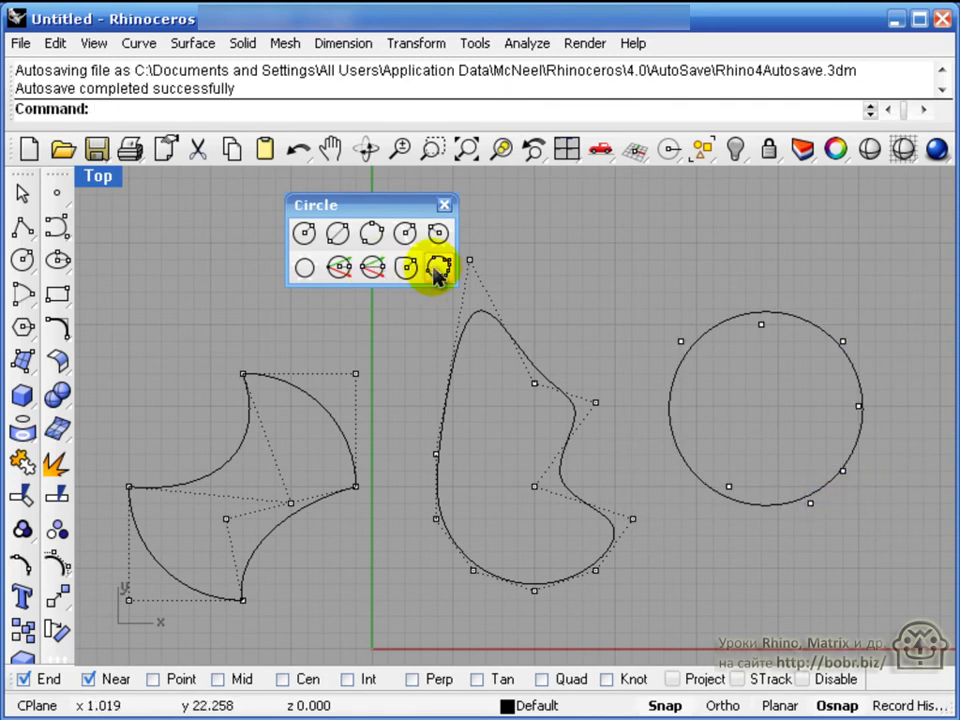
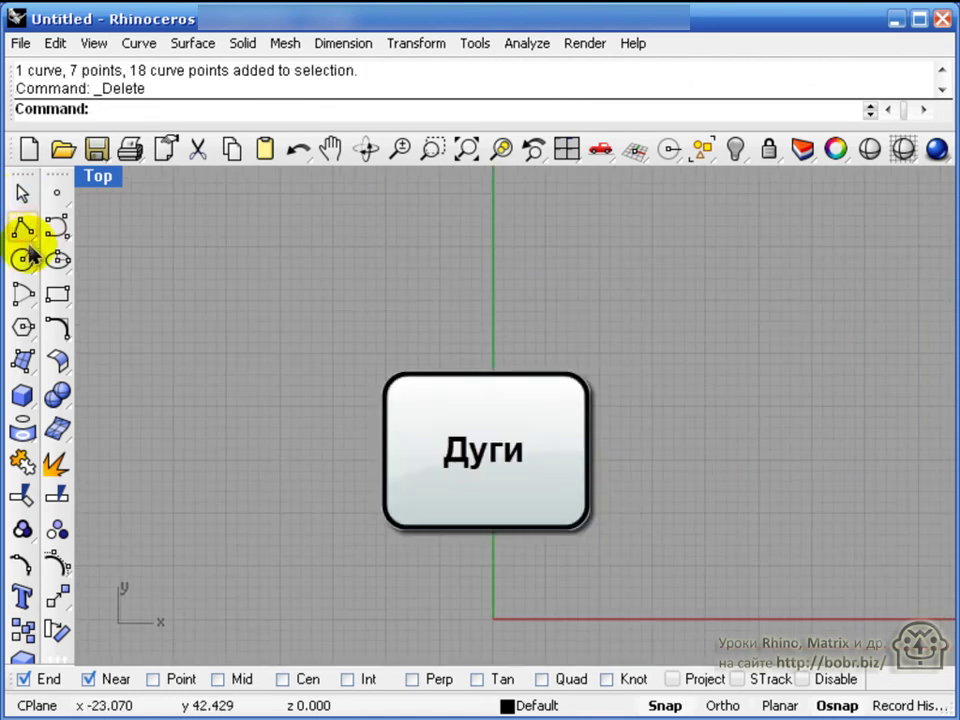
Draw a quarter-circle arc centred on the origin, starting on the Y axis and ending on the X axis.
{"action": "left_click", "coordinate": [28, 306]}
{"action": "left_click_drag", "start_coordinate": [58, 300], "coordinate": [231, 214]}
{"action": "scroll", "coordinate": [290, 440], "scroll_direction": "down", "scroll_amount": 2}
{"action": "right_click_drag", "start_coordinate": [321, 470], "coordinate": [258, 402]}
{"action": "left_click", "coordinate": [227, 240]}
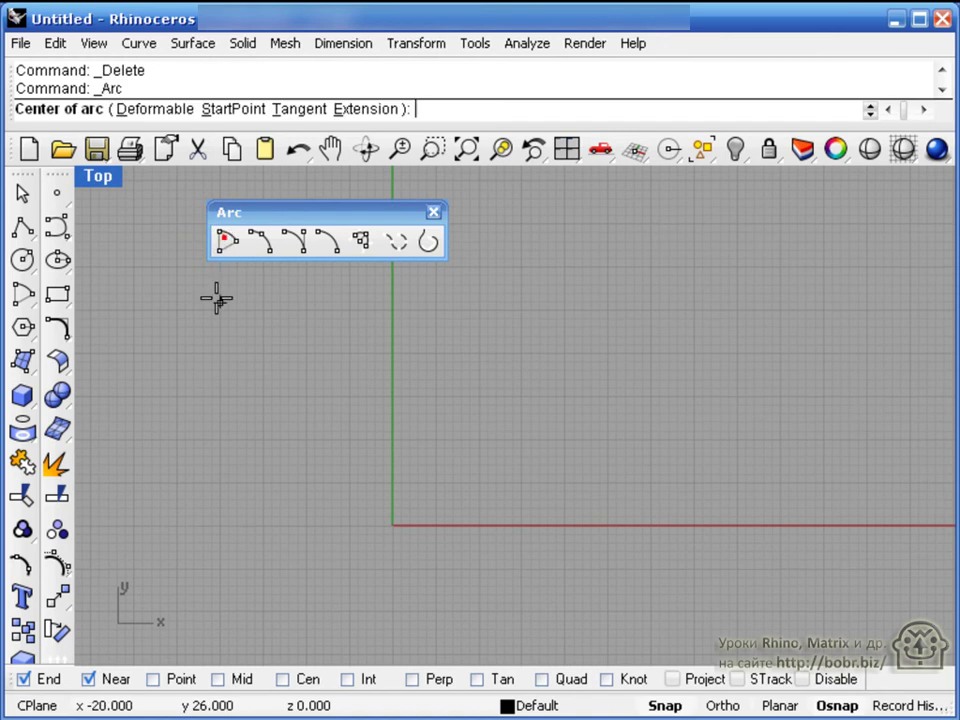
{"action": "left_click", "coordinate": [390, 522]}
{"action": "left_click", "coordinate": [392, 372]}
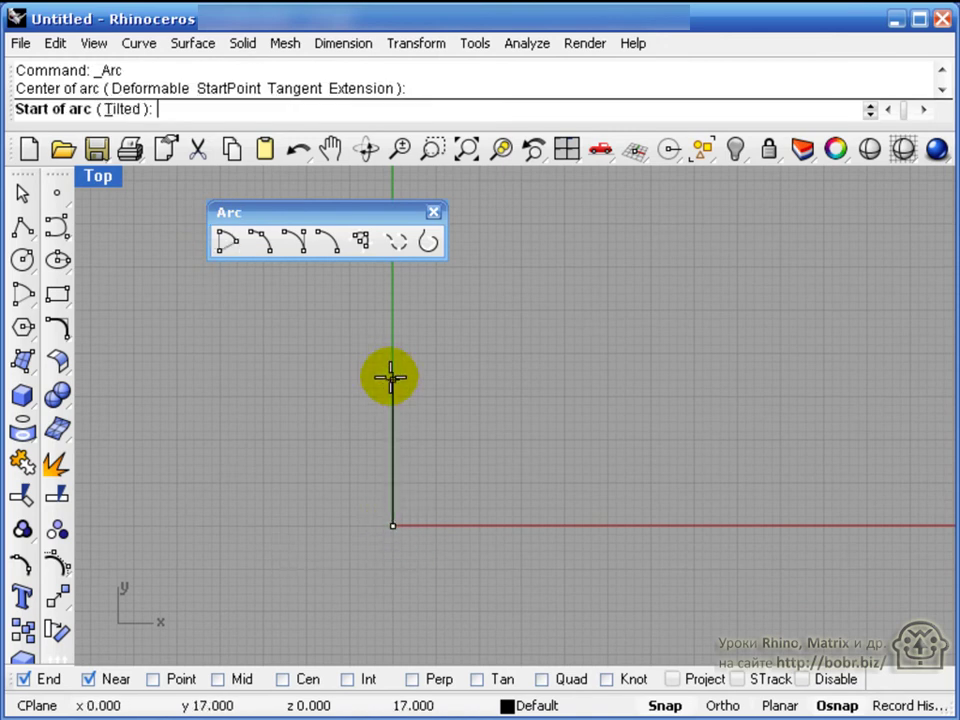
{"action": "left_click", "coordinate": [617, 527]}
Draw an arc by start point, end point and a point on the arc, bulging away from the quarter-circle arc beside it.
{"action": "left_click", "coordinate": [228, 242]}
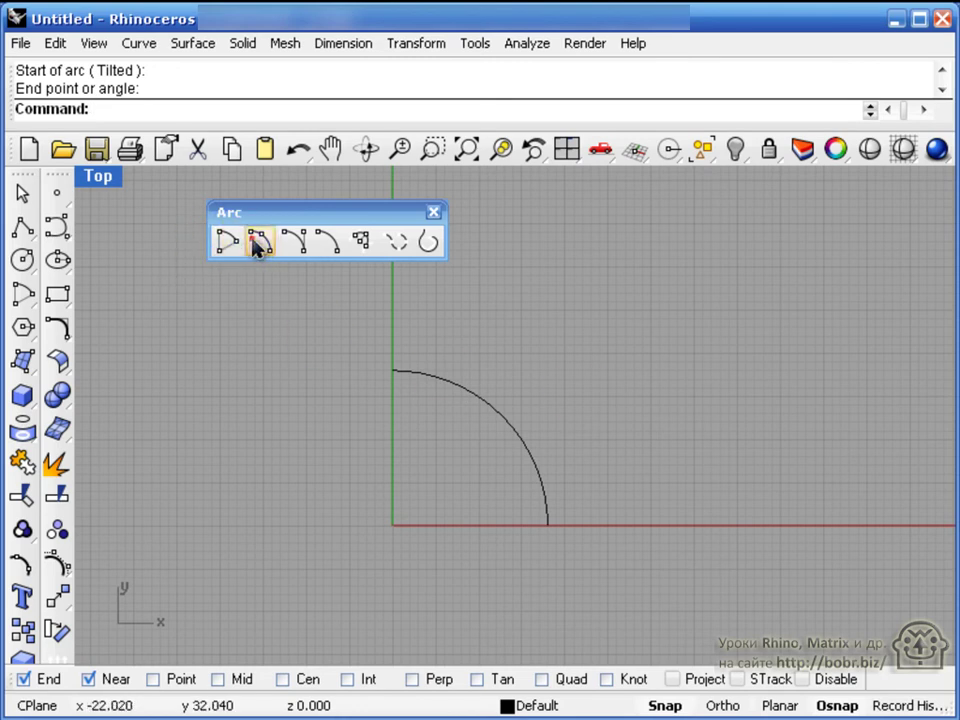
{"action": "left_click", "coordinate": [256, 244]}
{"action": "left_click", "coordinate": [582, 520]}
{"action": "left_click", "coordinate": [642, 379]}
{"action": "left_click", "coordinate": [688, 455]}
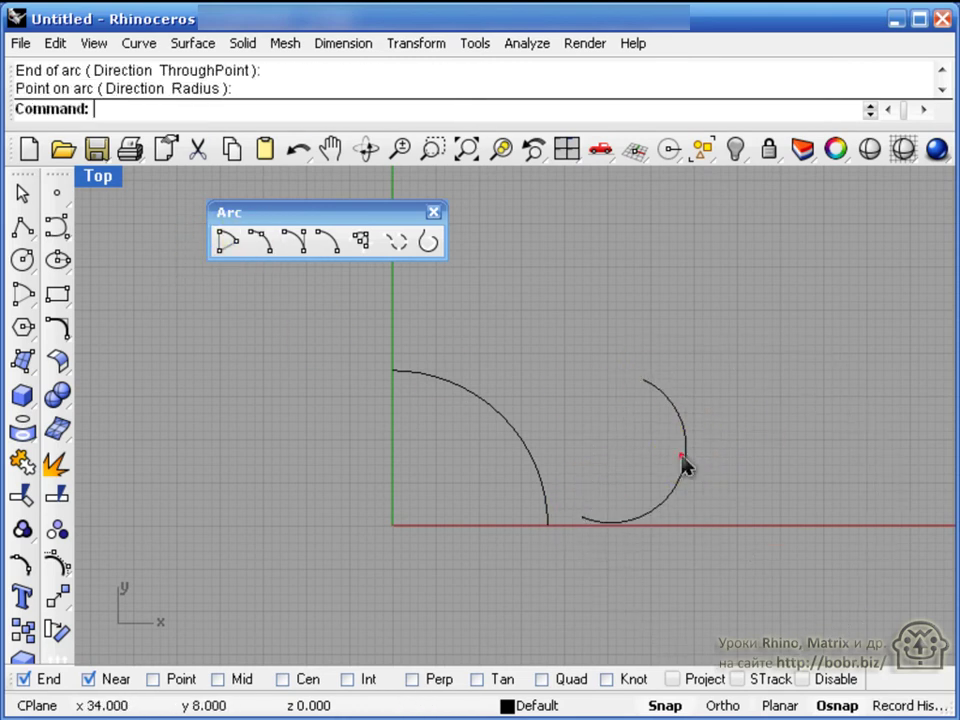
Draw an arc by start, through point and end that closes the open side of the bulging arc.
{"action": "left_click", "coordinate": [260, 246]}
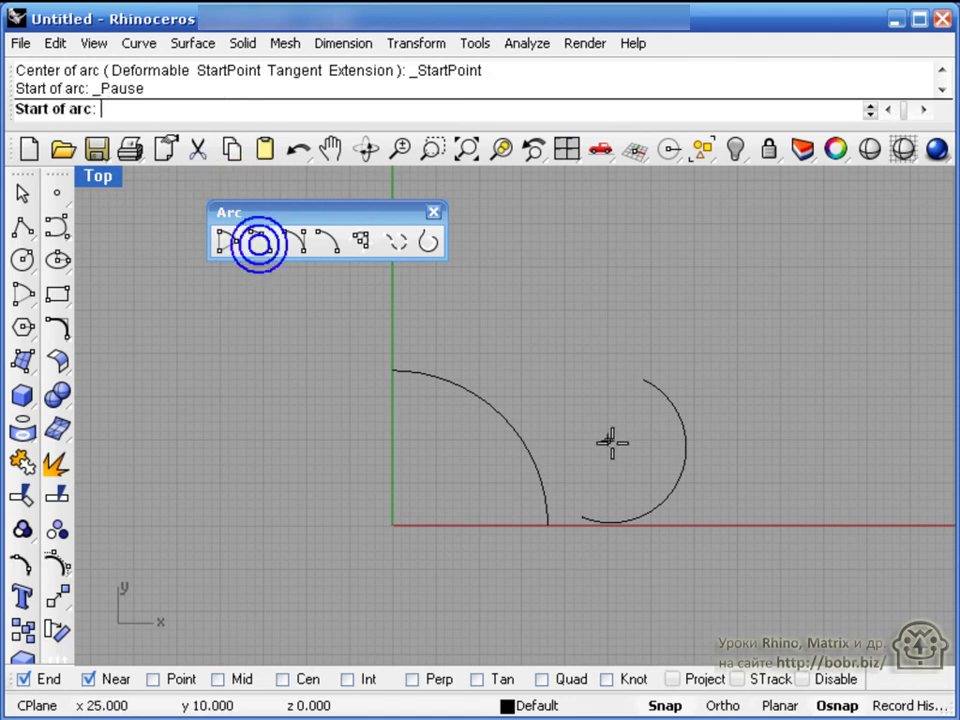
{"action": "left_click", "coordinate": [587, 508]}
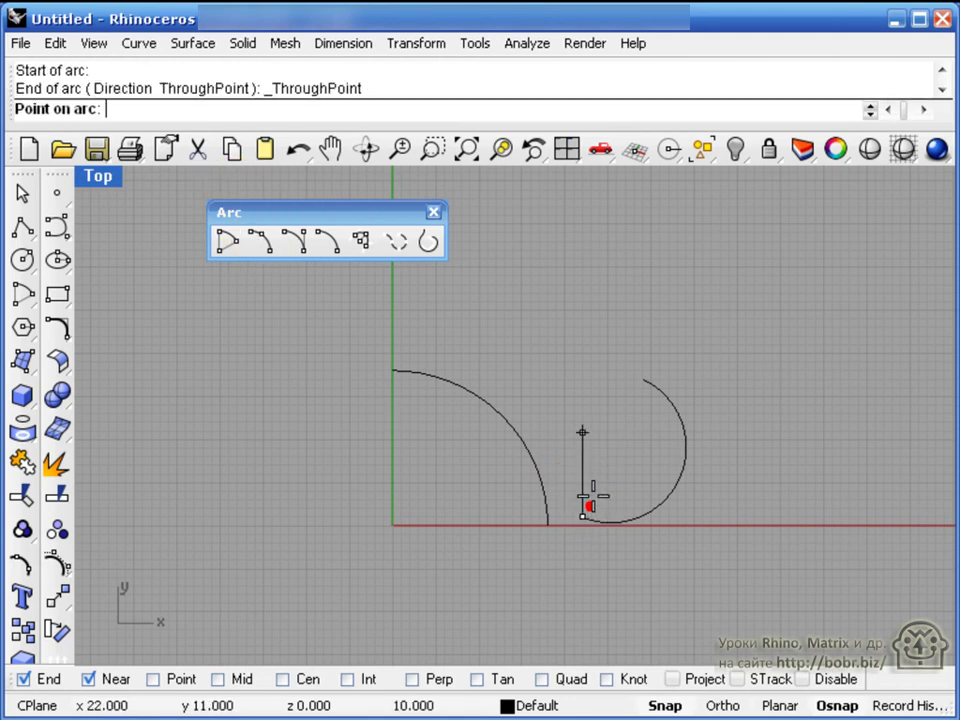
{"action": "left_click", "coordinate": [575, 425]}
{"action": "left_click", "coordinate": [642, 381]}
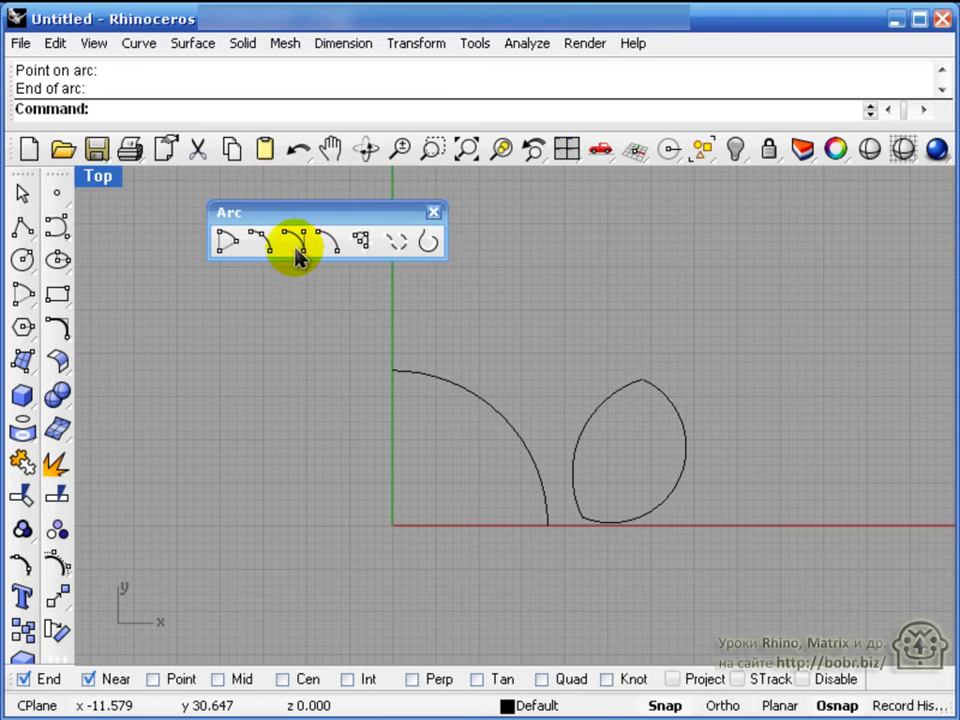
Draw two separate slanted lines converging upward on the negative X side of the quarter-circle arc.
{"action": "left_click", "coordinate": [24, 226]}
{"action": "left_click", "coordinate": [169, 557]}
{"action": "left_click", "coordinate": [242, 407]}
{"action": "right_click", "coordinate": [304, 446]}
{"action": "right_click", "coordinate": [339, 534]}
{"action": "left_click", "coordinate": [380, 562]}
{"action": "left_click", "coordinate": [333, 407]}
{"action": "right_click", "coordinate": [345, 435]}
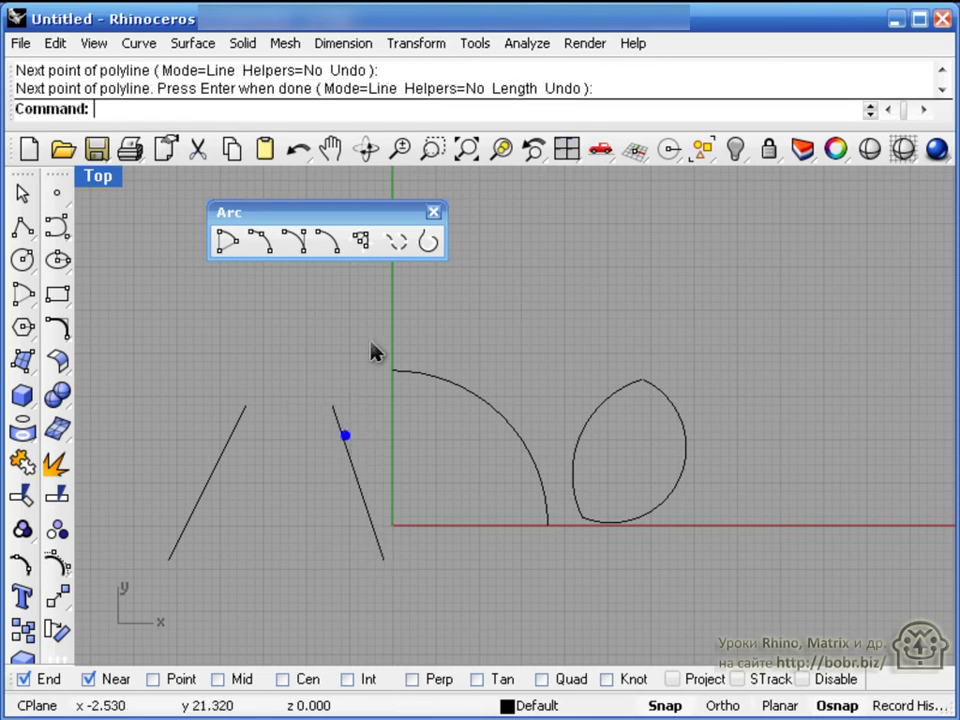
Connect the upper ends of the two slanted lines with an arc by start, end and direction, continuing the first line's direction.
{"action": "left_click", "coordinate": [300, 250]}
{"action": "left_click", "coordinate": [244, 404]}
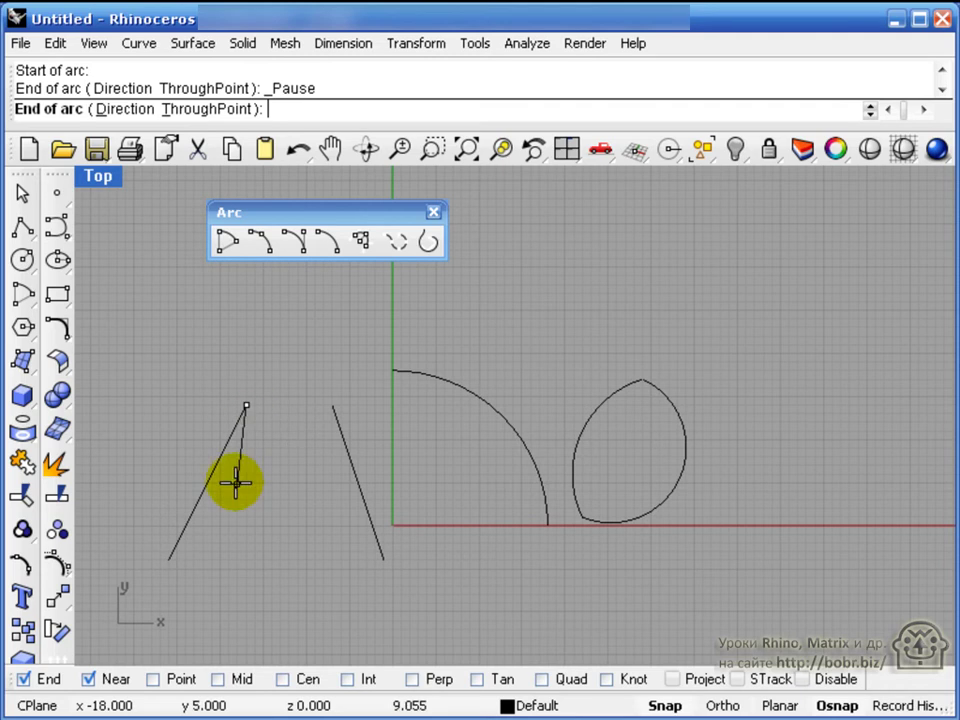
{"action": "left_click", "coordinate": [332, 404]}
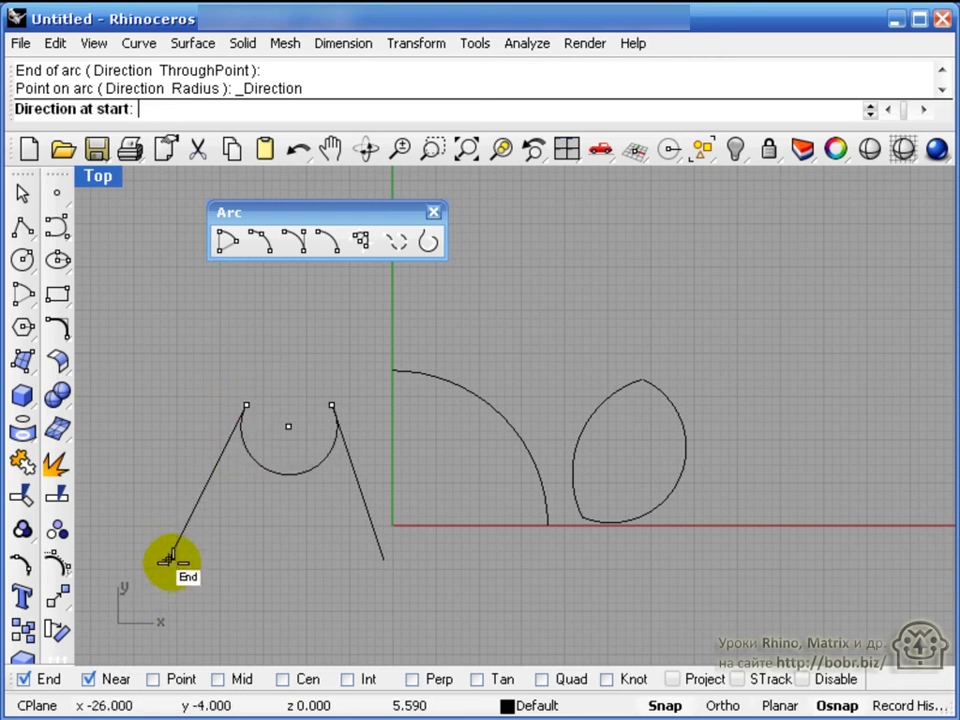
{"action": "left_click", "coordinate": [295, 305]}
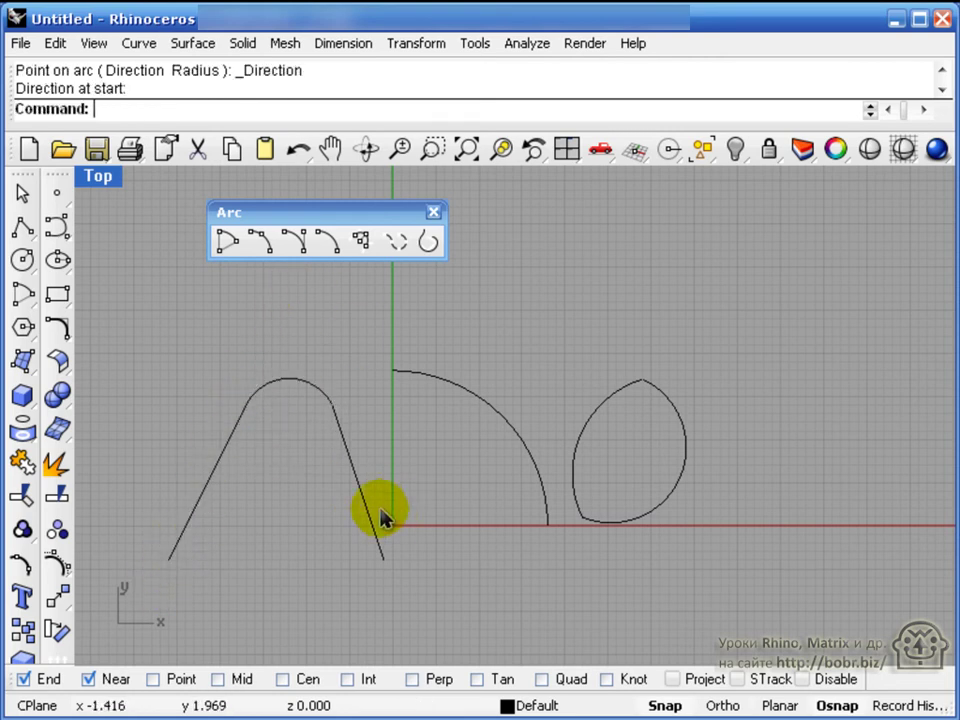
Delete the arc that joins the upper ends of the two slanted lines.
{"action": "scroll", "coordinate": [343, 464], "scroll_direction": "down", "scroll_amount": 2}
{"action": "scroll", "coordinate": [298, 471], "scroll_direction": "up", "scroll_amount": 6}
{"action": "right_click_drag", "start_coordinate": [467, 364], "coordinate": [470, 477]}
{"action": "left_click", "coordinate": [491, 367]}
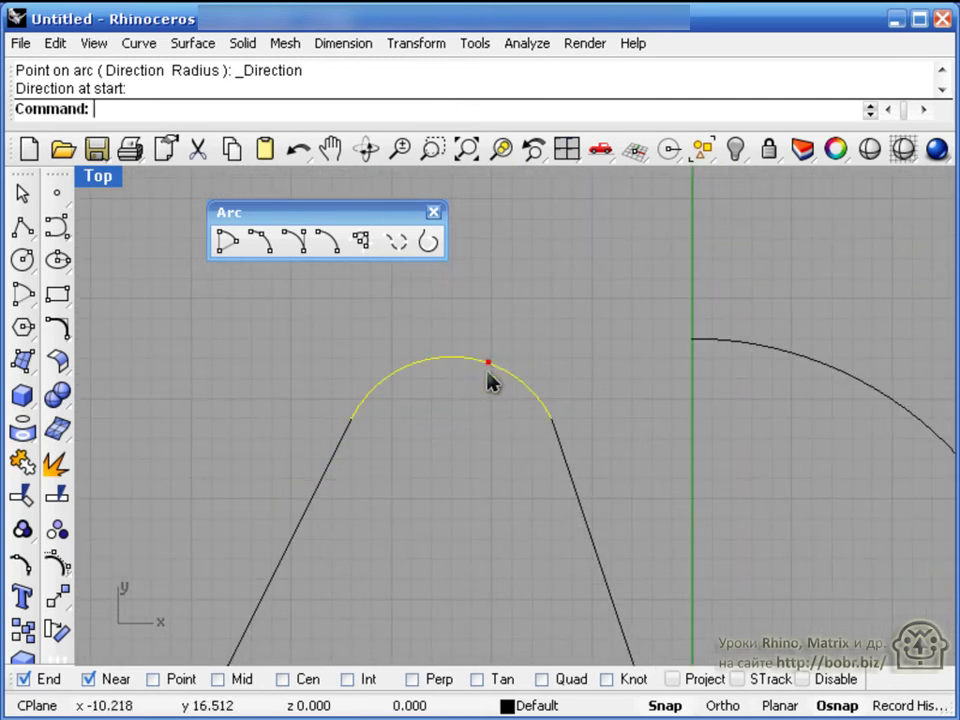
{"action": "key", "text": "Delete"}
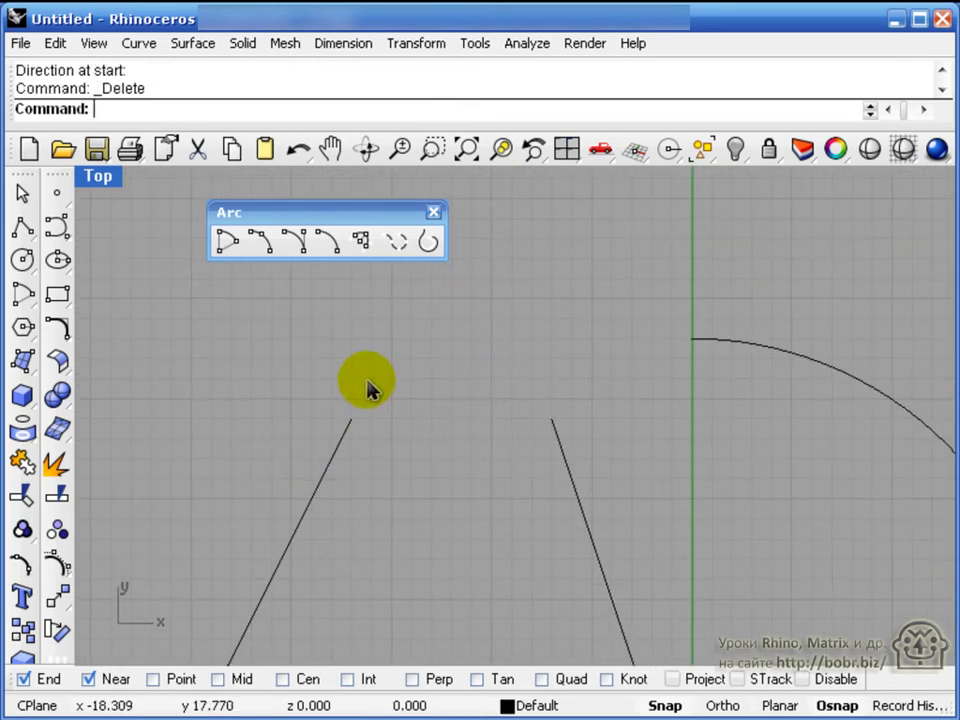
Reconnect the slanted lines' upper ends with an arc by start, direction at start and end, continuing the first line's direction.
{"action": "left_click", "coordinate": [295, 245]}
{"action": "left_click", "coordinate": [354, 419]}
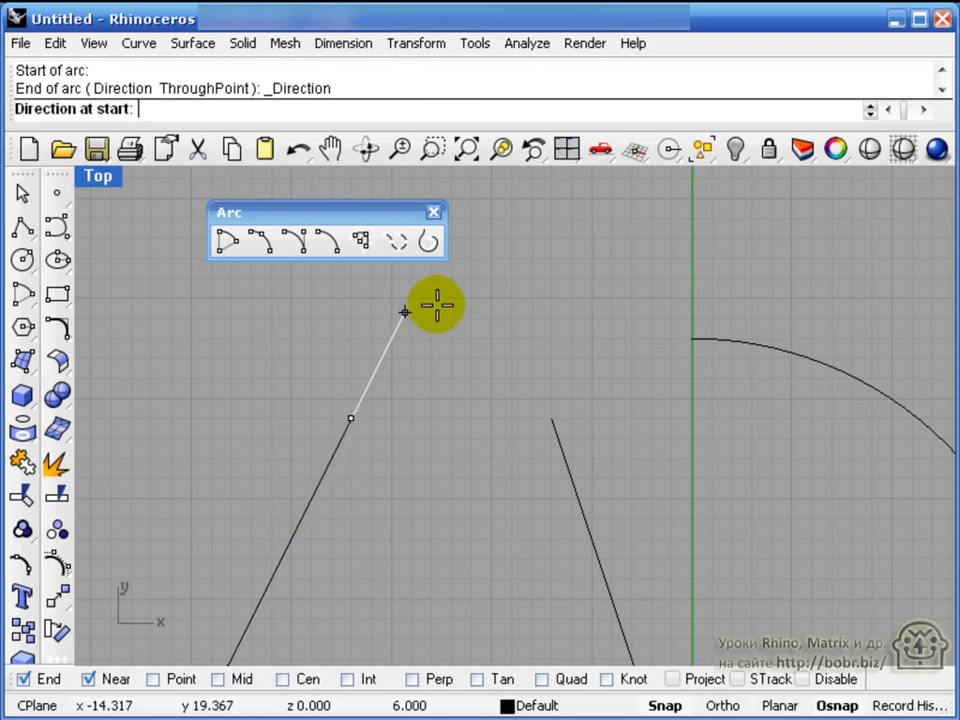
{"action": "left_click", "coordinate": [422, 275]}
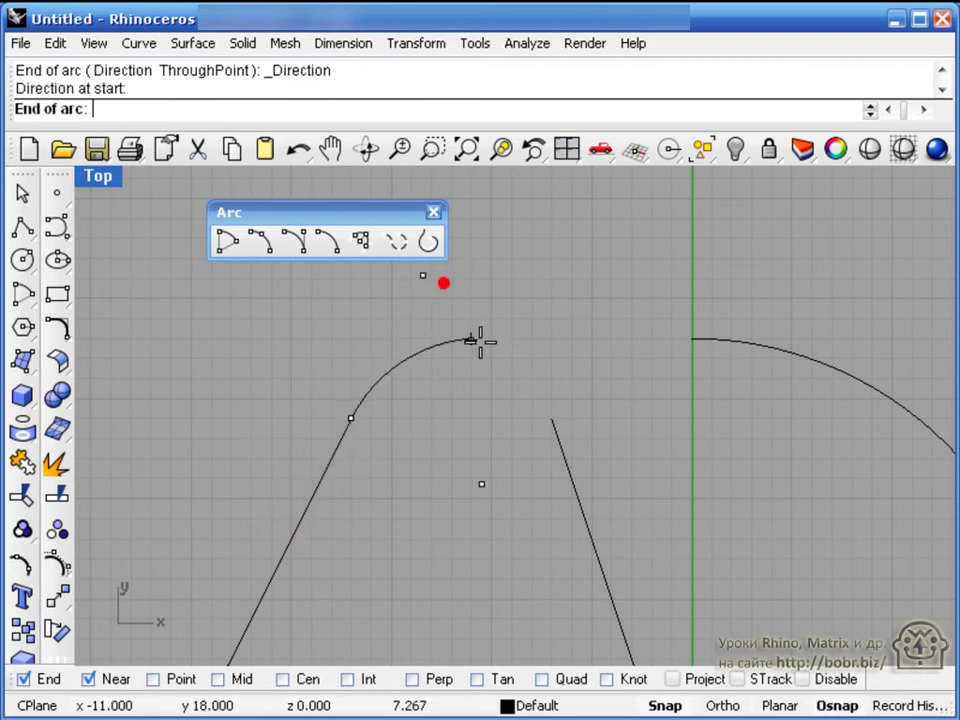
{"action": "left_click", "coordinate": [551, 411]}
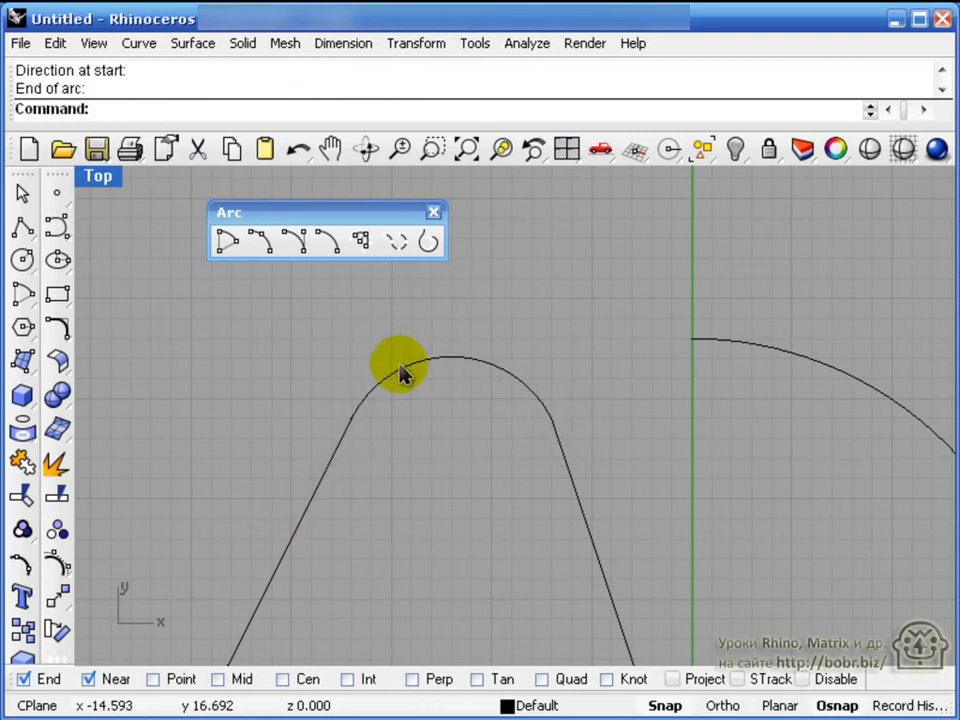
Draw an arc by start, end and radius above the existing curves, entering radius 5 and orienting it to bulge downward.
{"action": "left_click", "coordinate": [330, 245]}
{"action": "scroll", "coordinate": [461, 521], "scroll_direction": "down", "scroll_amount": 3}
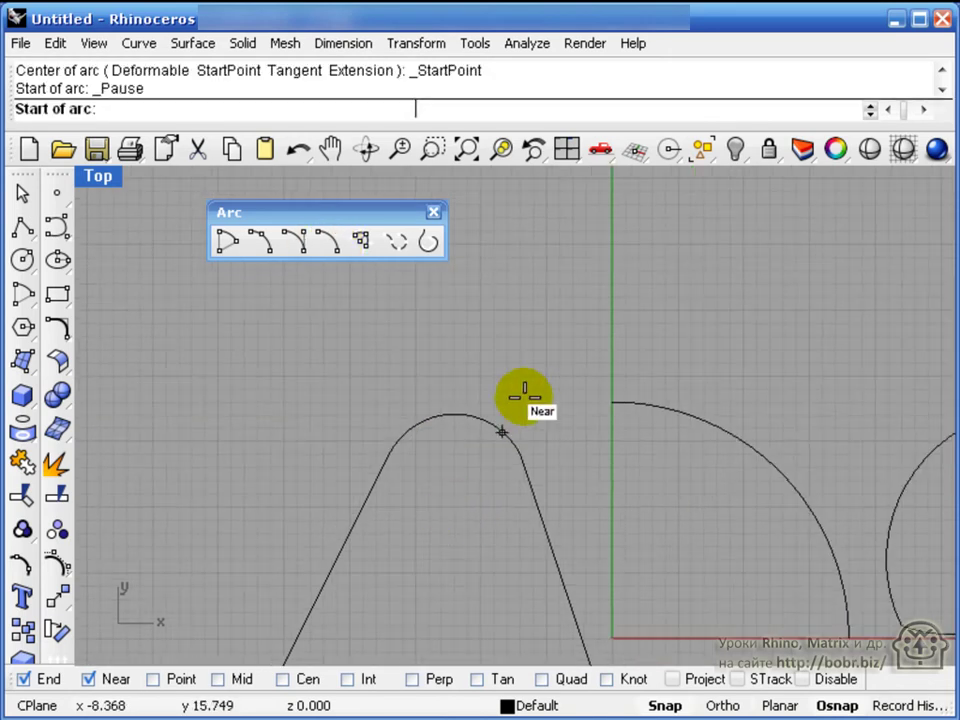
{"action": "left_click", "coordinate": [468, 362]}
{"action": "left_click", "coordinate": [690, 322]}
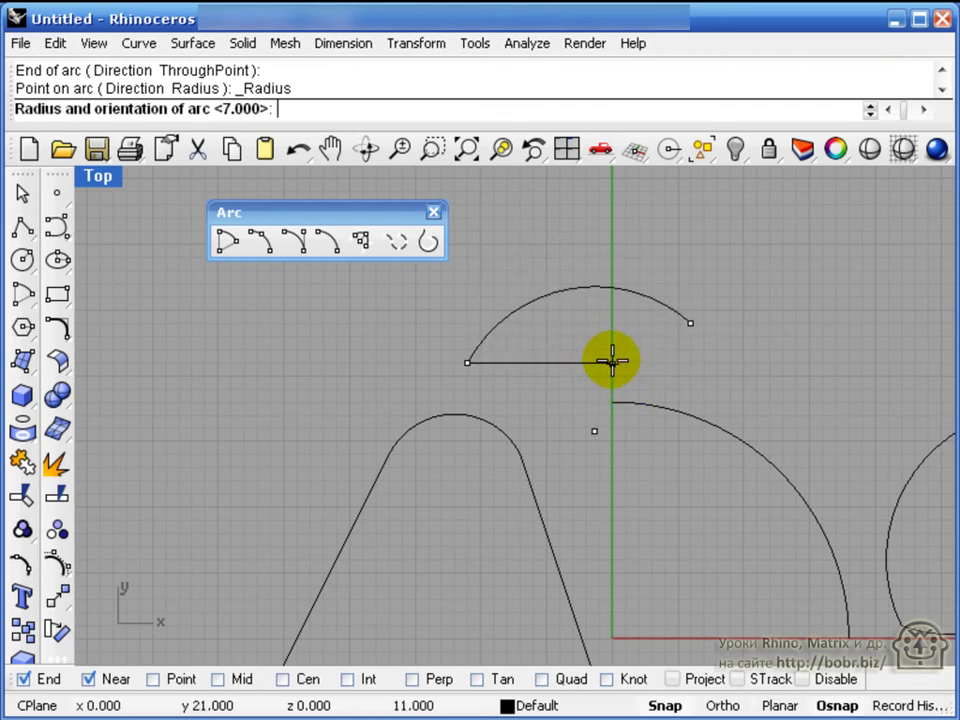
{"action": "key", "text": "Return"}
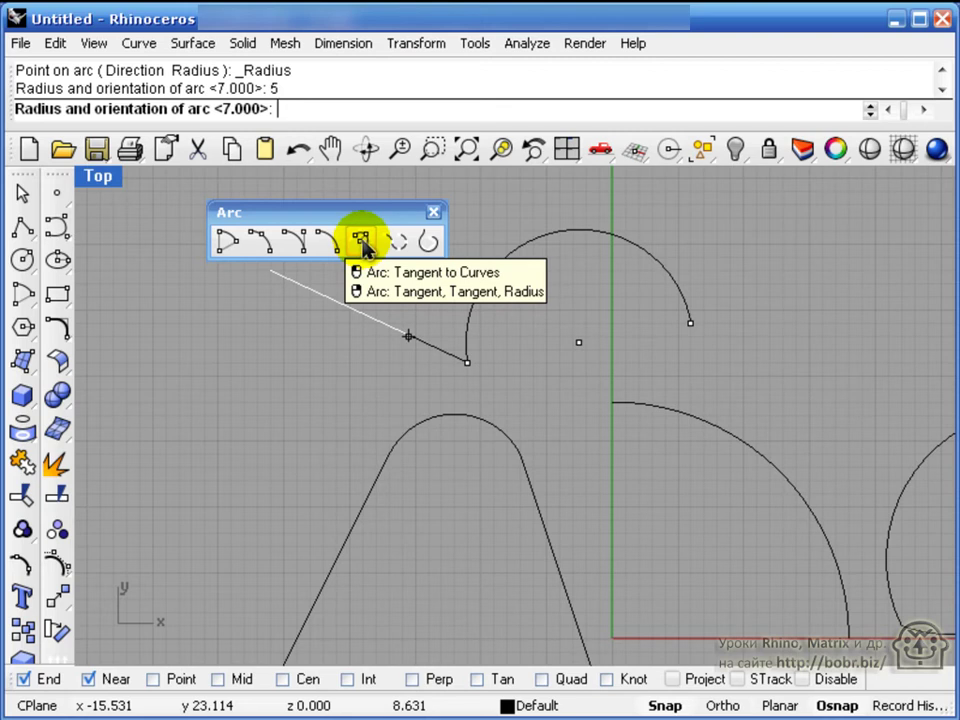
{"action": "left_click", "coordinate": [366, 360]}
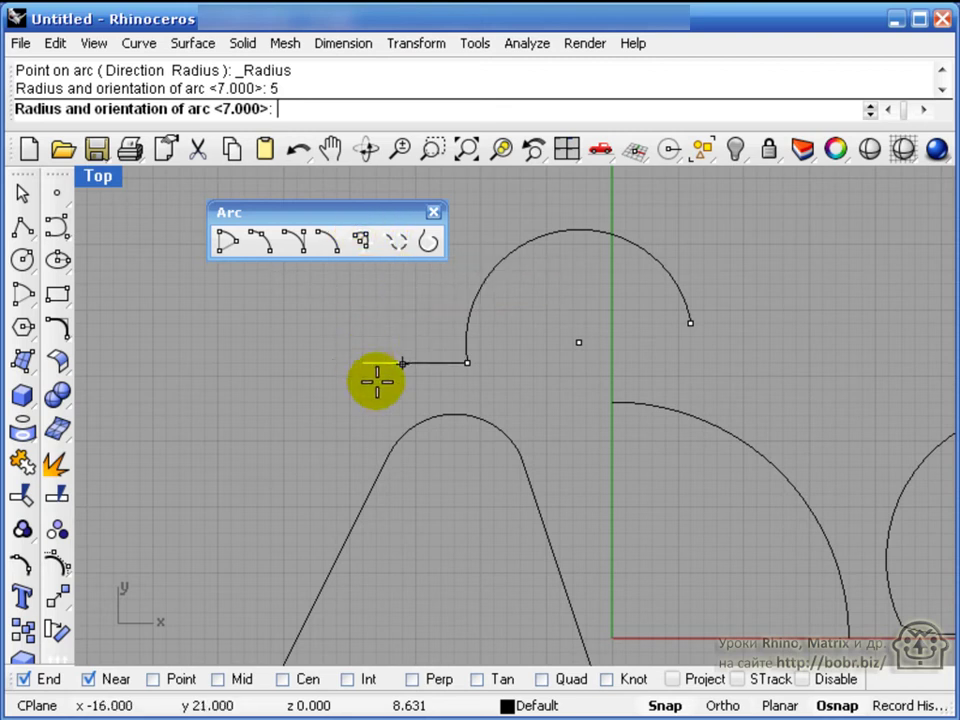
{"action": "left_click", "coordinate": [300, 313]}
{"action": "left_click", "coordinate": [348, 377]}
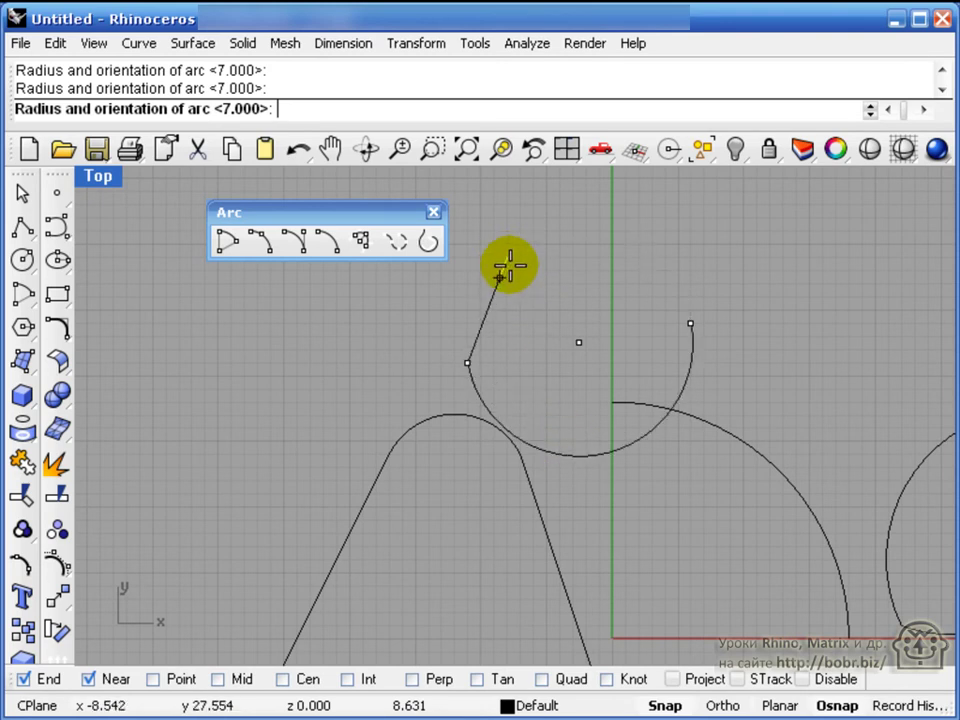
{"action": "left_click", "coordinate": [539, 240]}
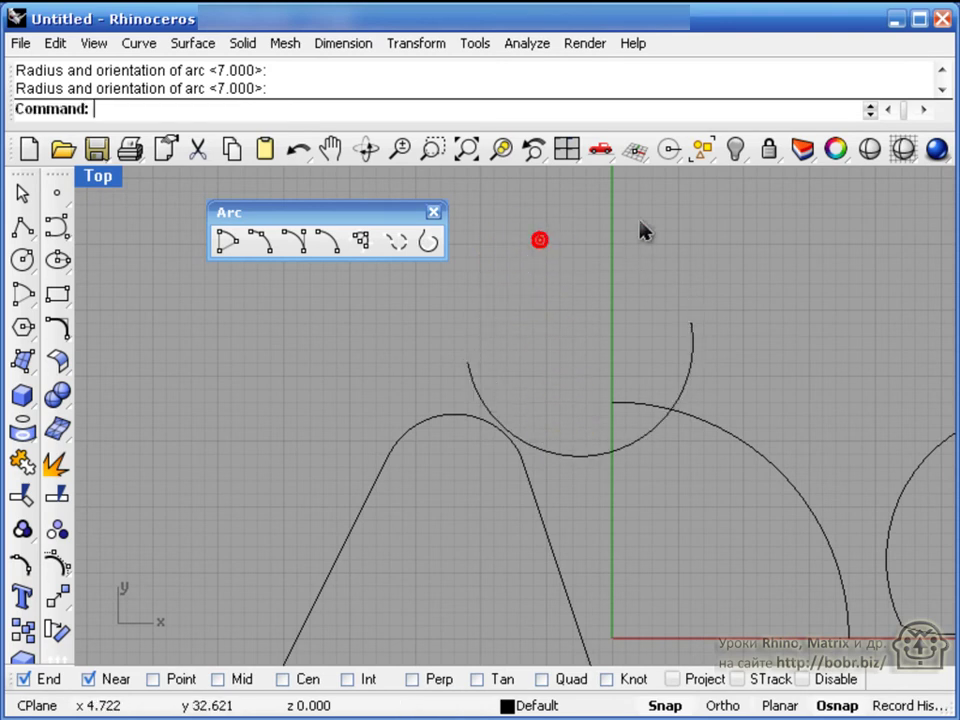
Draw an arc tangent to the quarter-circle arc and the downward-bulging arc, keeping the short portion between the tangent points.
{"action": "left_click", "coordinate": [361, 244]}
{"action": "left_click", "coordinate": [770, 471]}
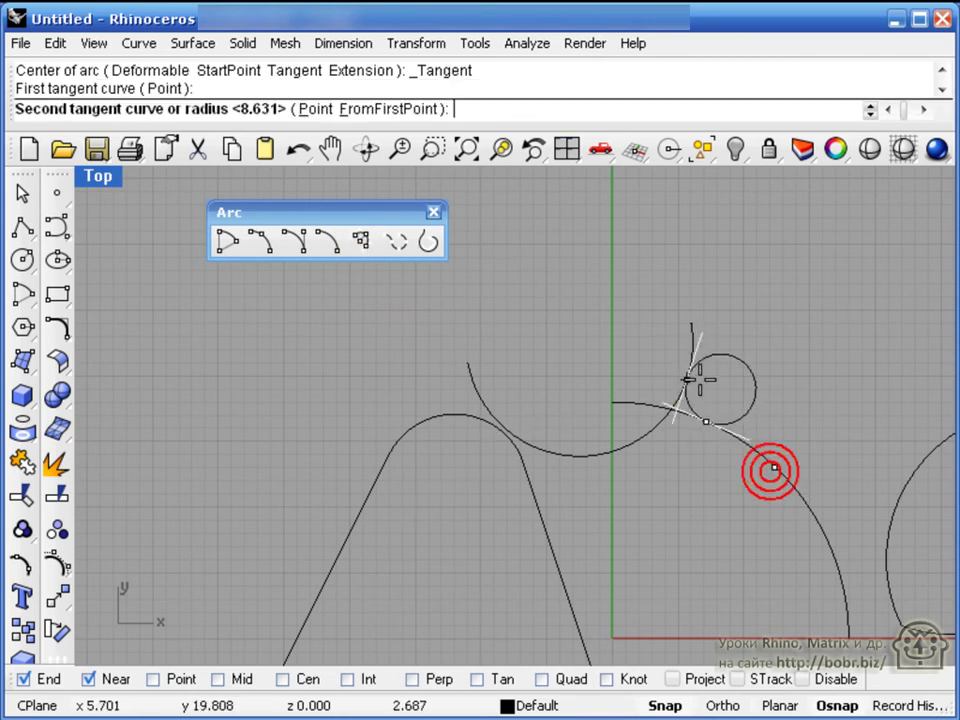
{"action": "left_click", "coordinate": [700, 362]}
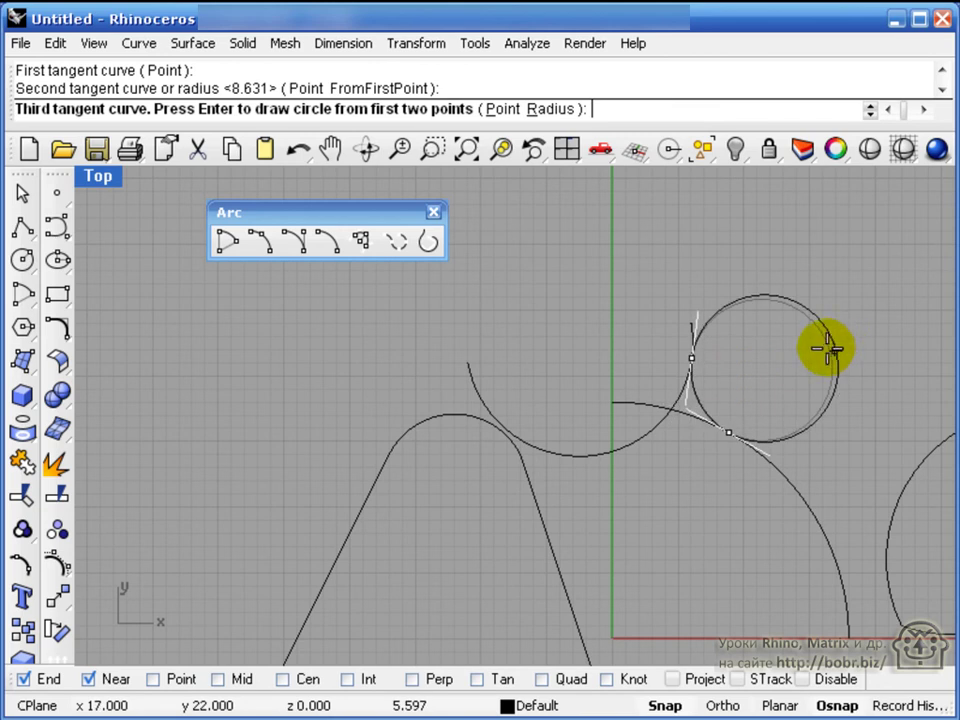
{"action": "left_click", "coordinate": [884, 309]}
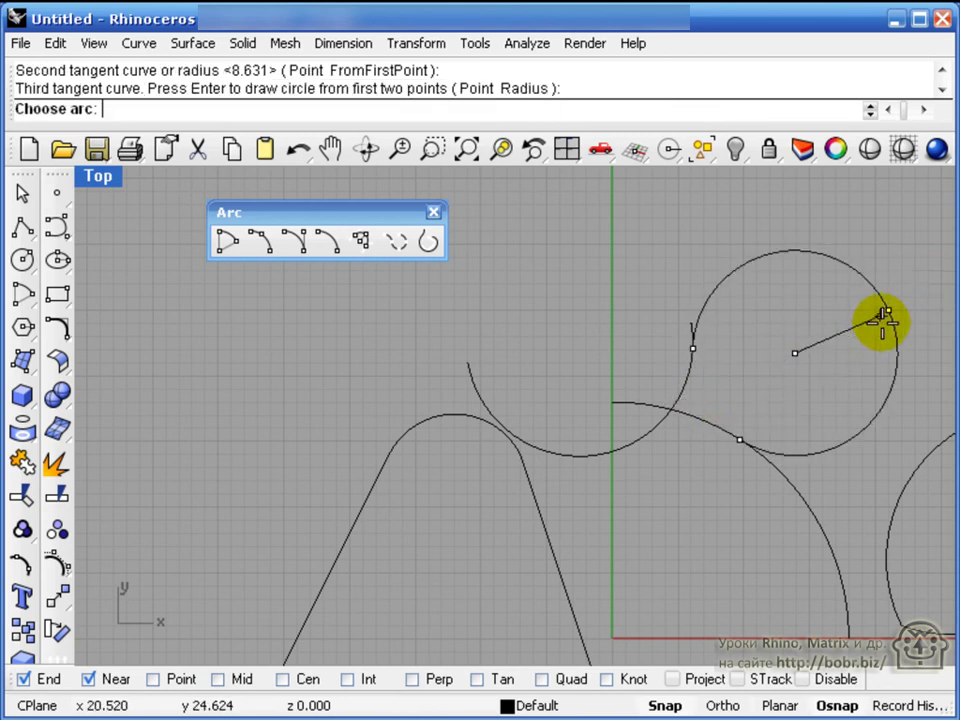
{"action": "left_click", "coordinate": [728, 404]}
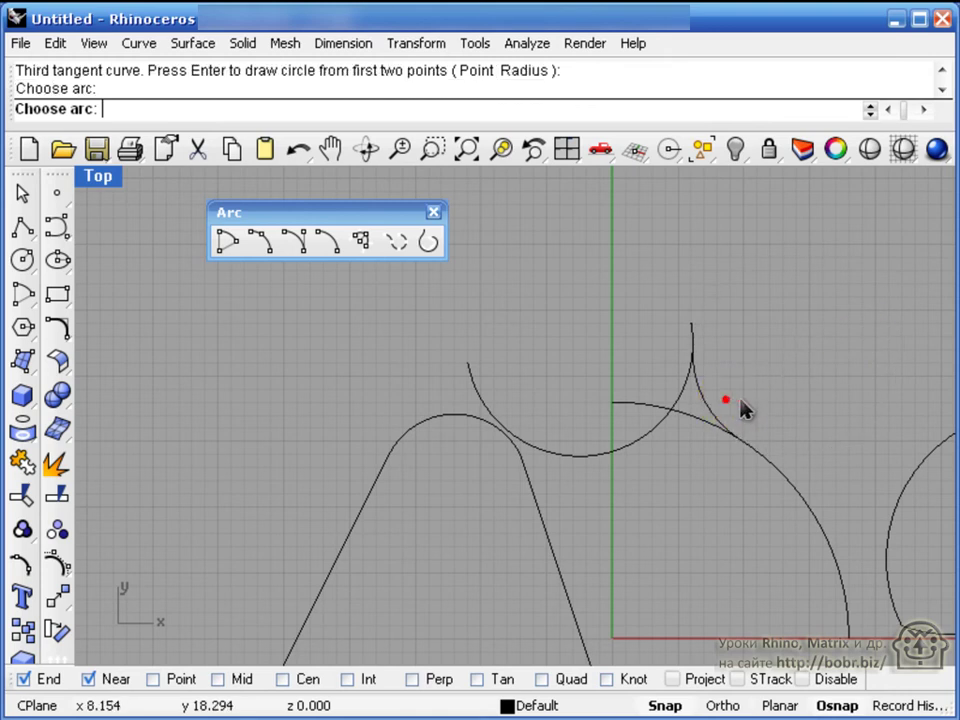
Place four separate point objects in a zigzag on the negative X side of the slanted lines.
{"action": "right_click_drag", "start_coordinate": [620, 528], "coordinate": [575, 496]}
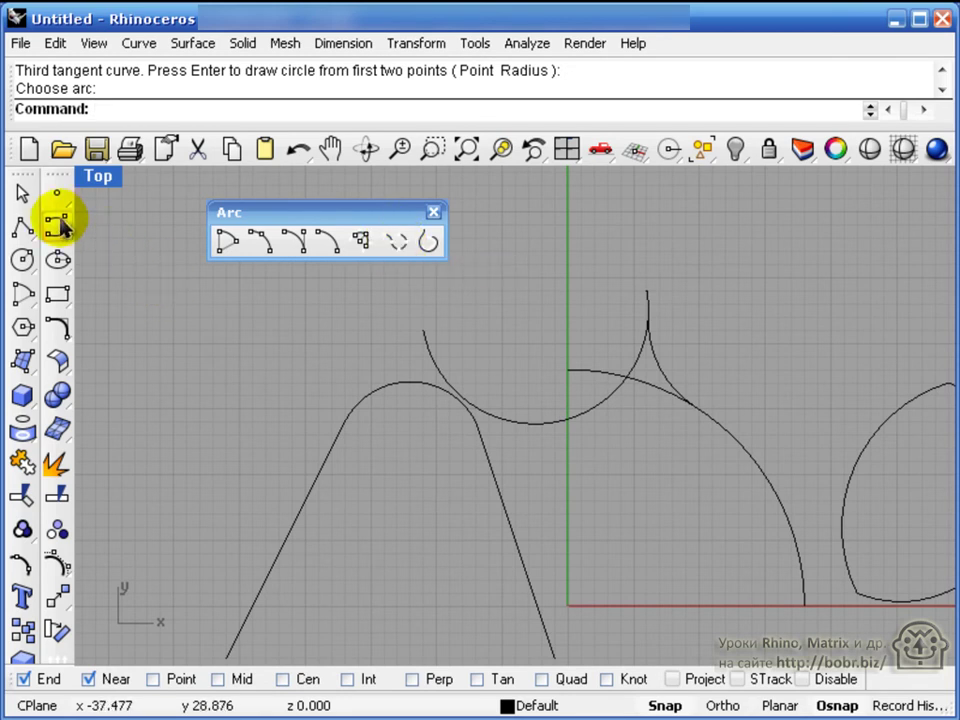
{"action": "left_click", "coordinate": [57, 198]}
{"action": "left_click", "coordinate": [93, 215]}
{"action": "left_click", "coordinate": [125, 456]}
{"action": "left_click", "coordinate": [173, 348]}
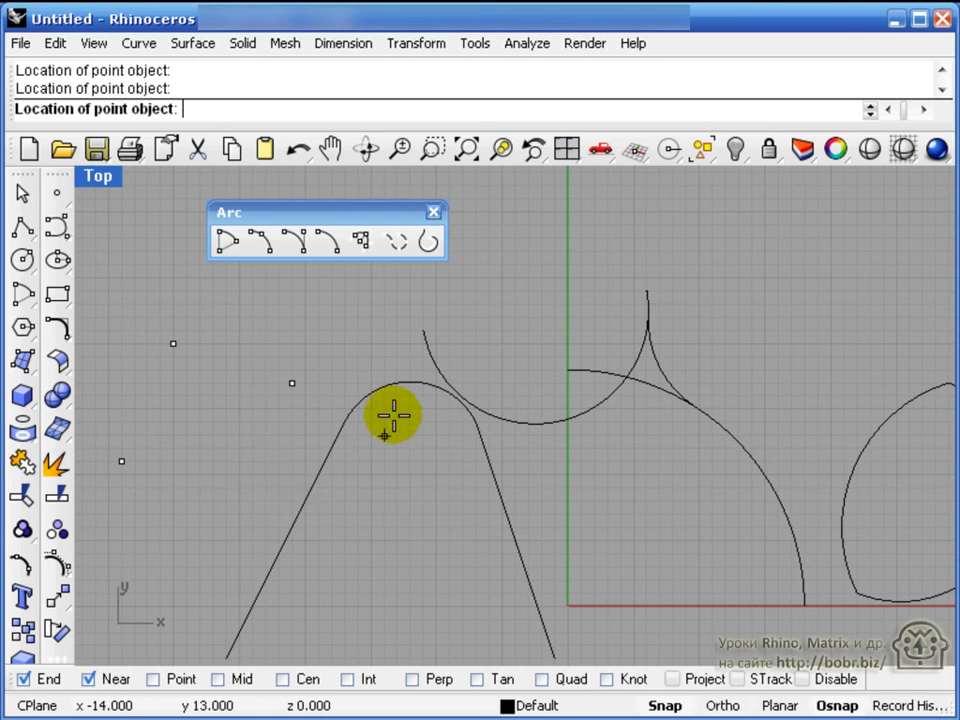
{"action": "left_click", "coordinate": [370, 317]}
{"action": "right_click", "coordinate": [381, 351]}
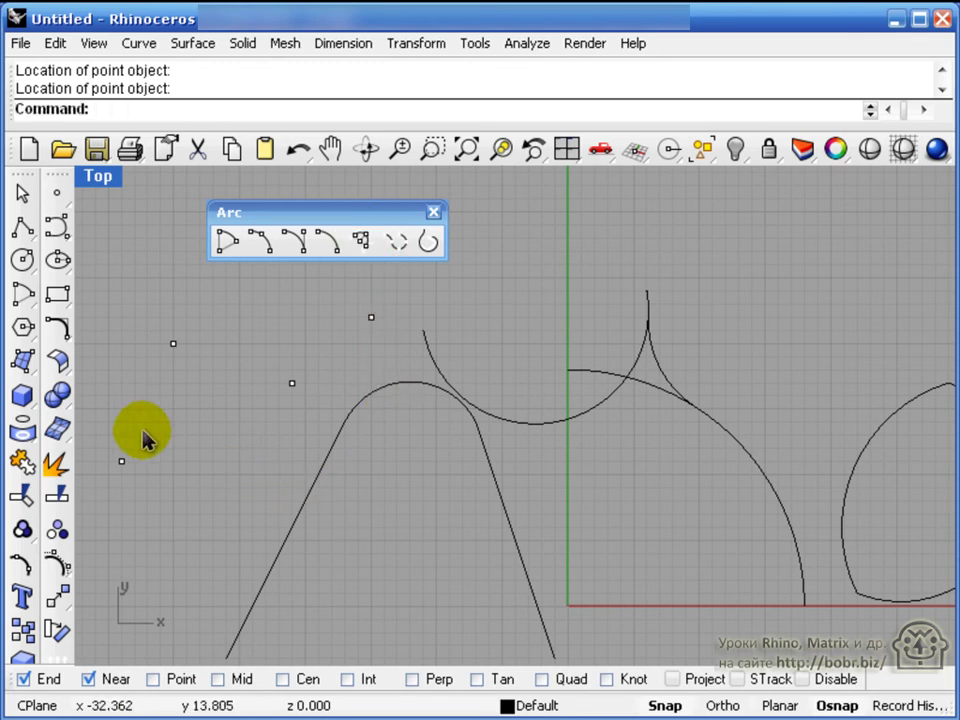
Run Arcs Through Points on the four point objects and explode the resulting curve.
{"action": "left_click_drag", "start_coordinate": [94, 267], "coordinate": [396, 508]}
{"action": "left_click", "coordinate": [398, 242]}
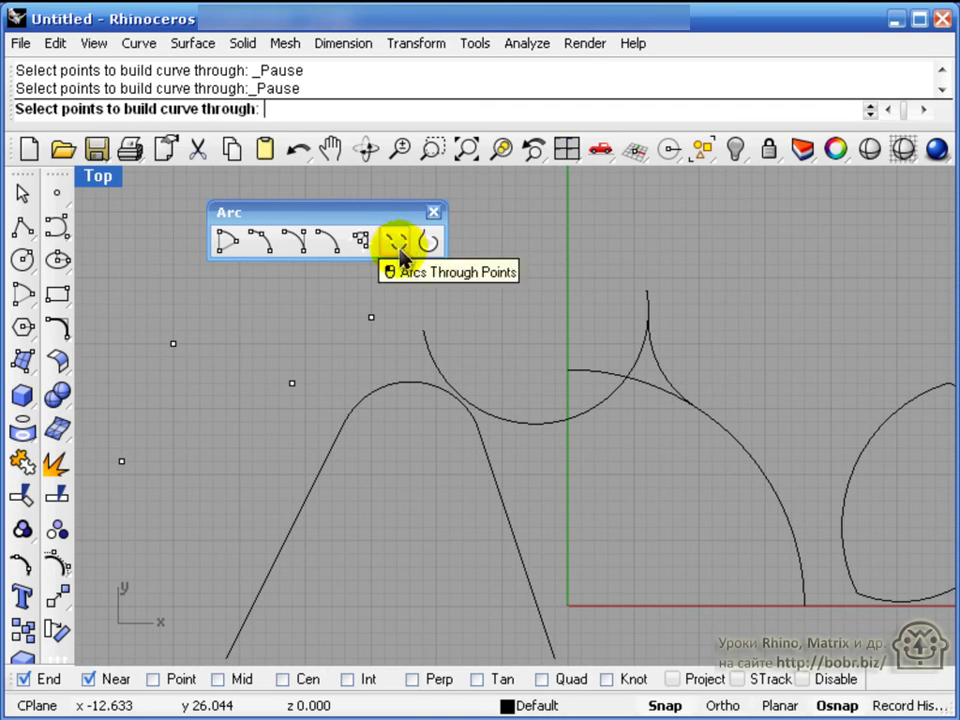
{"action": "left_click_drag", "start_coordinate": [104, 285], "coordinate": [403, 510]}
{"action": "right_click", "coordinate": [400, 508]}
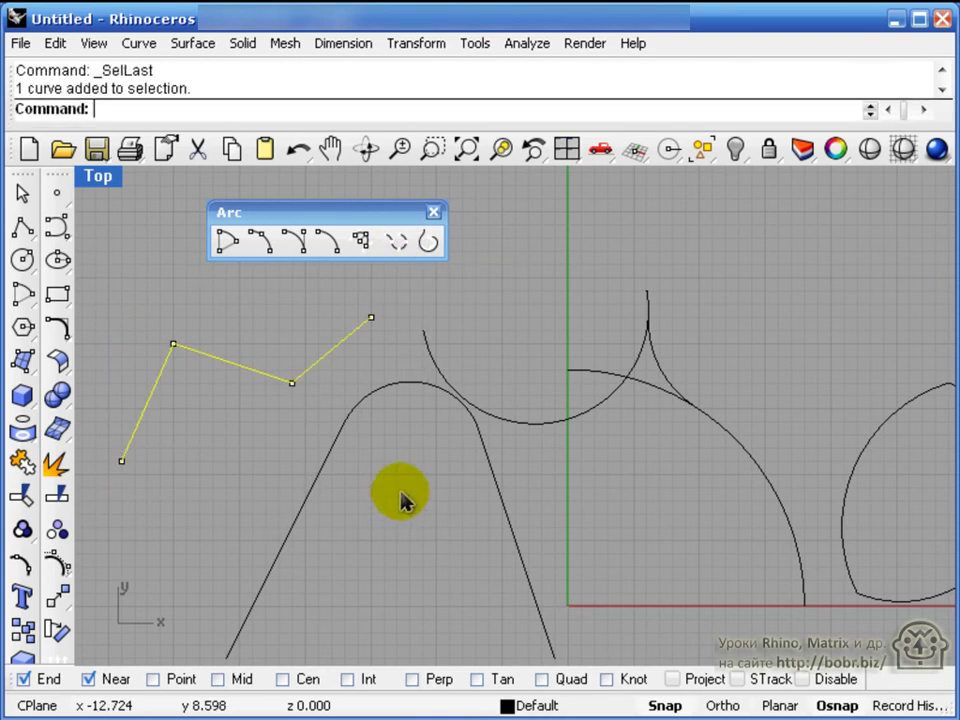
{"action": "type", "text": "explode"}
{"action": "key", "text": "Return"}
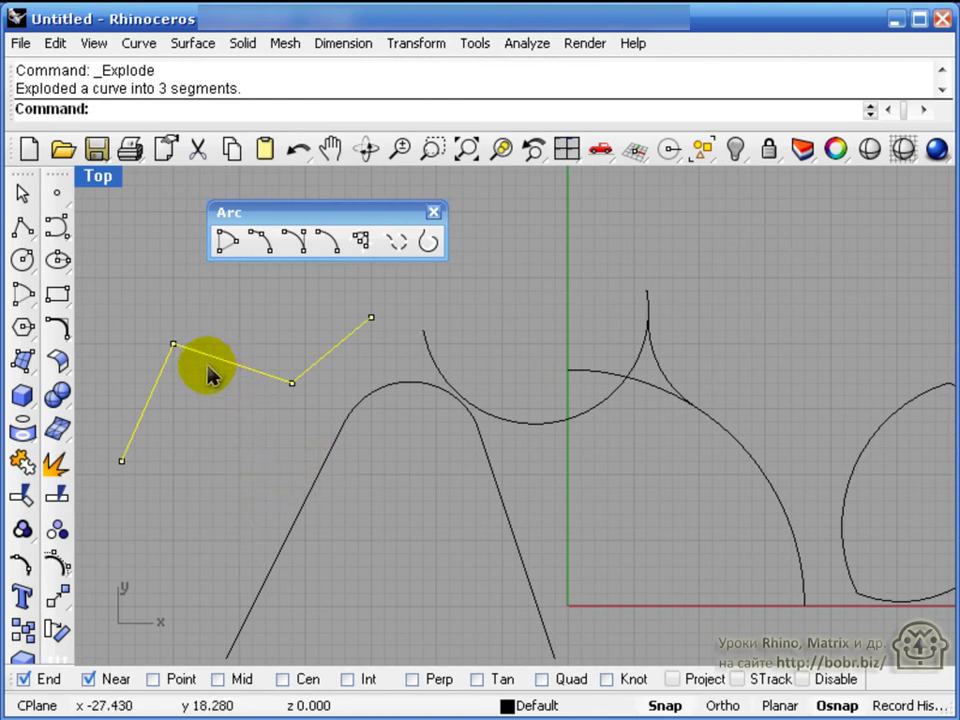
Turn on the control points of the exploded segment joining the first two point objects to inspect it.
{"action": "left_click", "coordinate": [151, 392]}
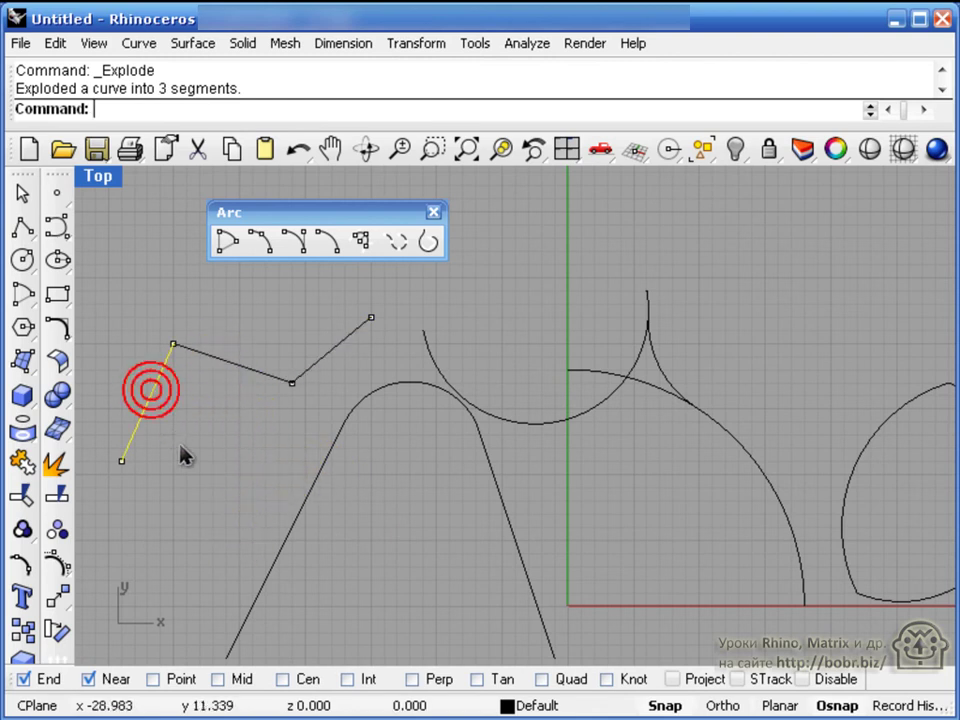
{"action": "scroll", "coordinate": [225, 420], "scroll_direction": "down", "scroll_amount": 2}
{"action": "scroll", "coordinate": [216, 414], "scroll_direction": "up", "scroll_amount": 3}
{"action": "scroll", "coordinate": [190, 392], "scroll_direction": "down", "scroll_amount": 2}
{"action": "right_click_drag", "start_coordinate": [259, 443], "coordinate": [350, 455]}
{"action": "key", "text": "F10"}
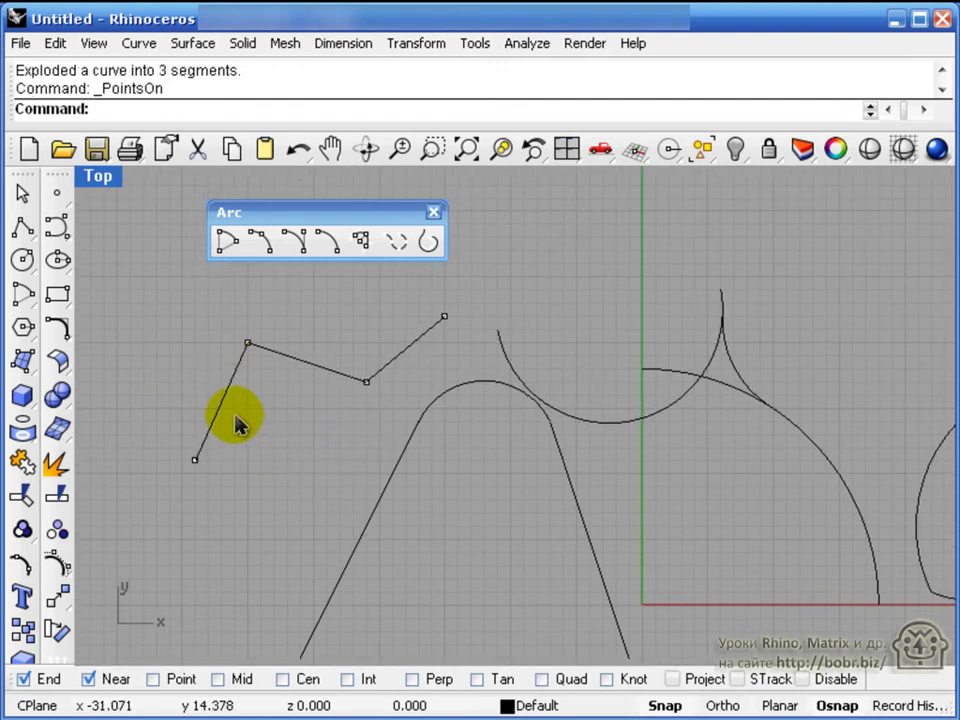
{"action": "scroll", "coordinate": [236, 428], "scroll_direction": "up", "scroll_amount": 2}
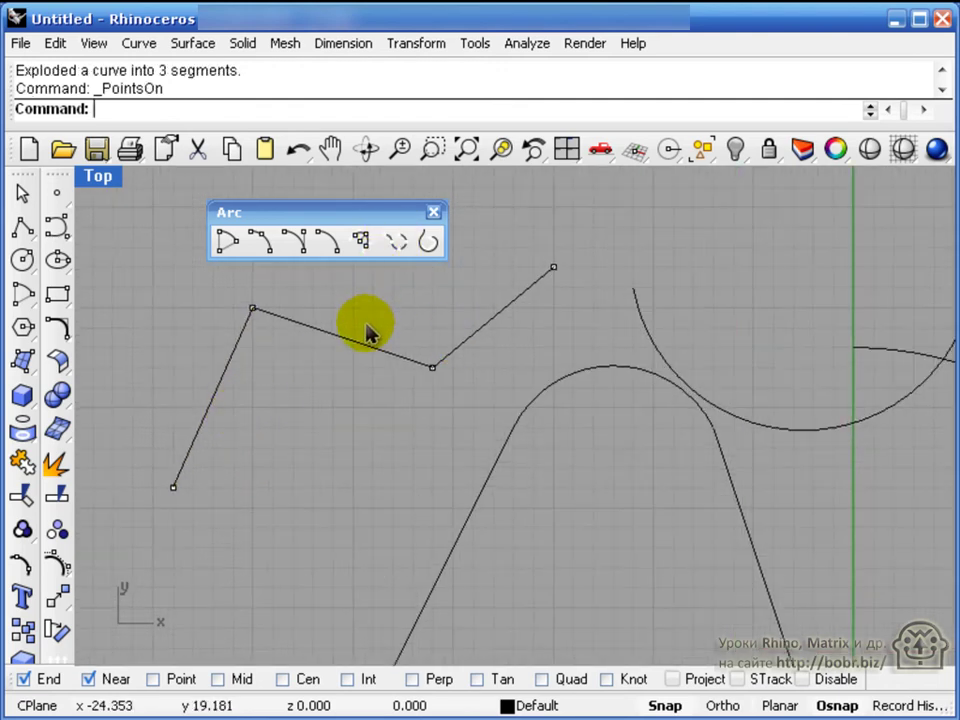
Run Arcs Through Points on only the first three point objects and explode the resulting curve.
{"action": "left_click", "coordinate": [398, 245]}
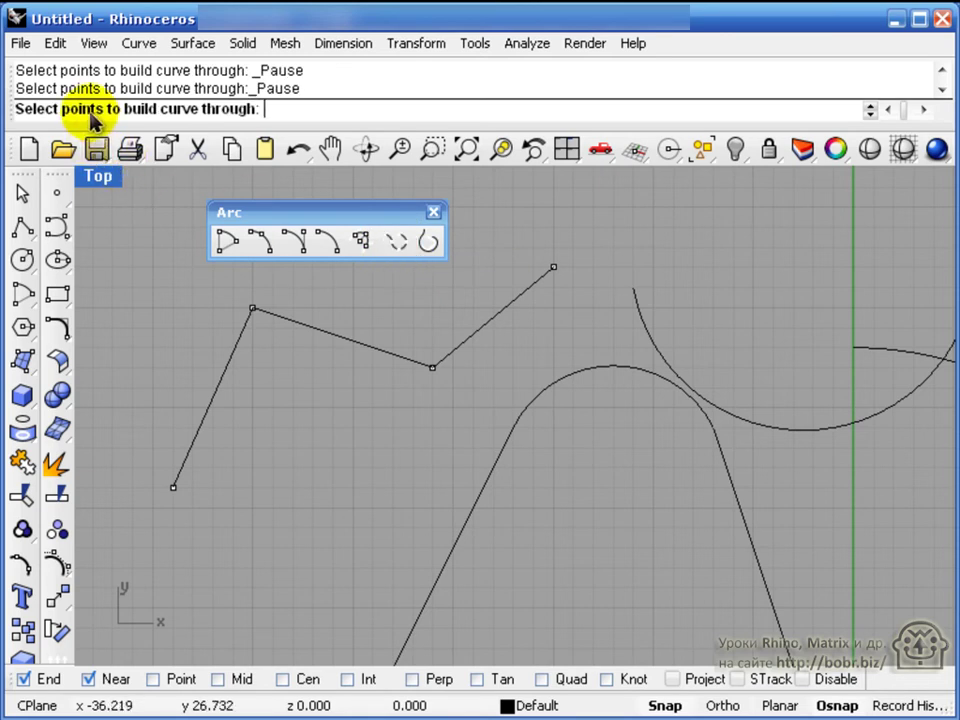
{"action": "left_click_drag", "start_coordinate": [100, 238], "coordinate": [452, 533]}
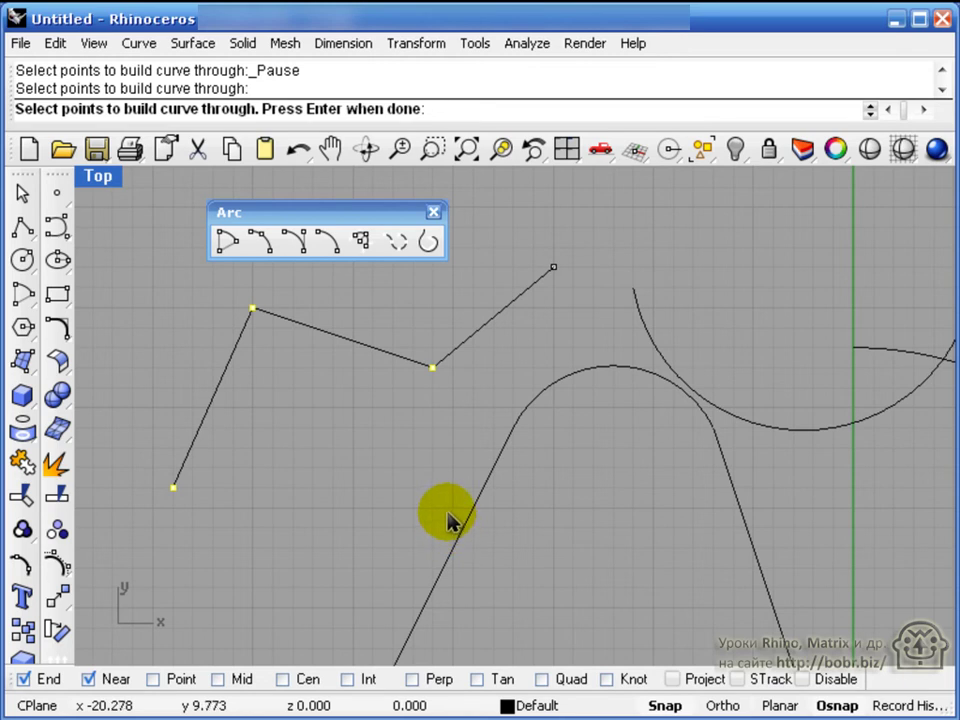
{"action": "right_click", "coordinate": [407, 460]}
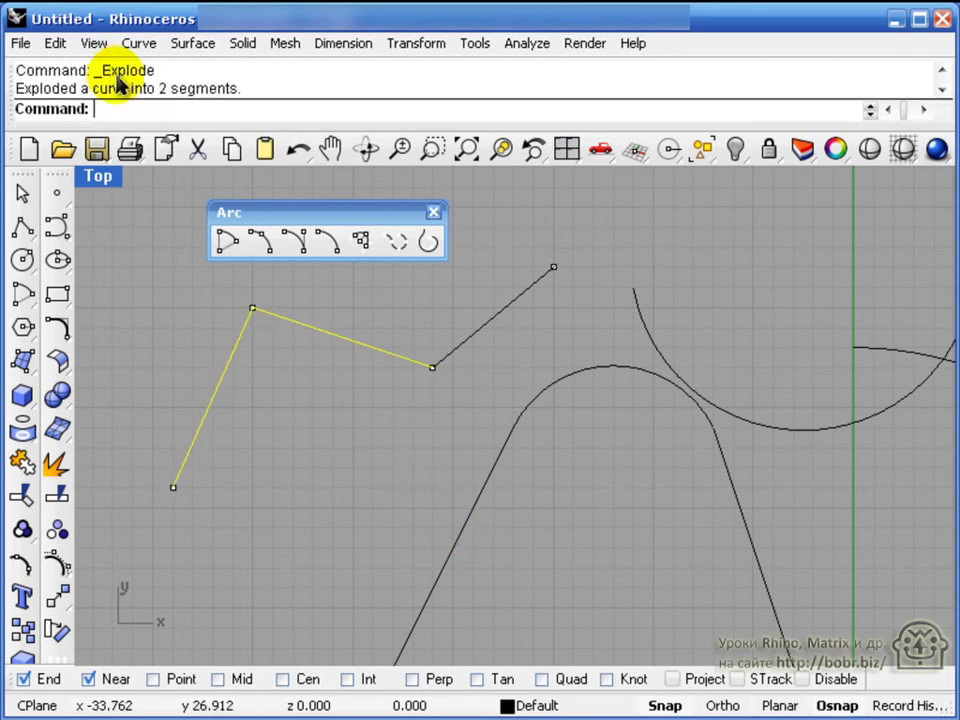
Review the command history of the latest Arcs Through Points operation.
{"action": "left_click", "coordinate": [943, 71]}
{"action": "left_click", "coordinate": [943, 90]}
{"action": "left_click", "coordinate": [943, 90]}
{"action": "left_click", "coordinate": [943, 90]}
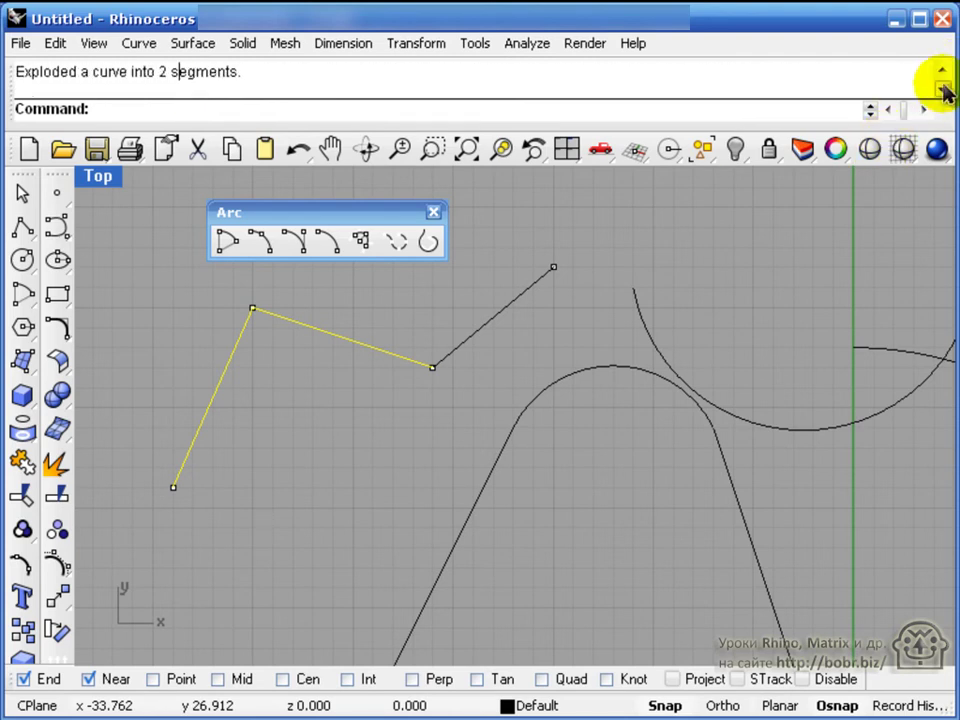
{"action": "left_click", "coordinate": [942, 72]}
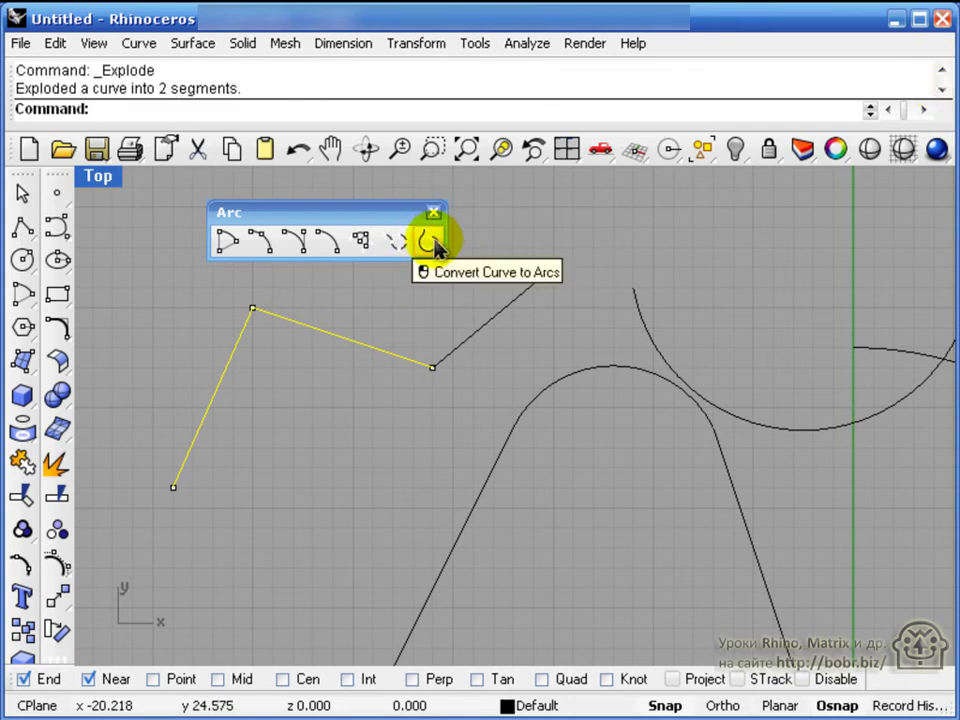
Draw an open degree 3 control point curve in an S shape between the zigzag segments and the slanted lines.
{"action": "left_click", "coordinate": [57, 232]}
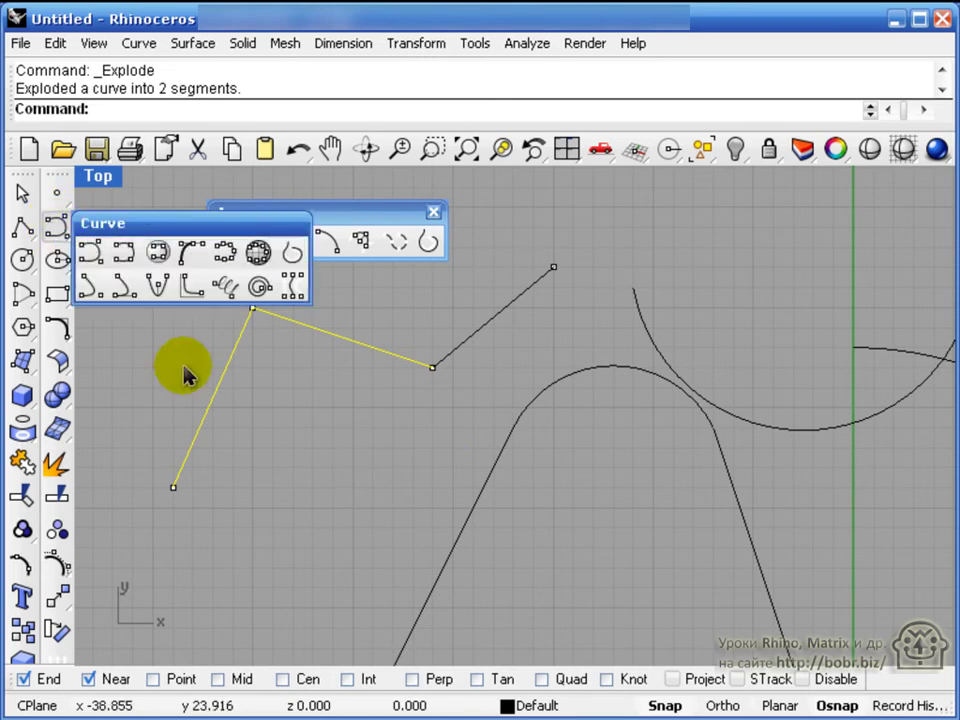
{"action": "left_click", "coordinate": [96, 251]}
{"action": "left_click", "coordinate": [293, 525]}
{"action": "left_click", "coordinate": [314, 388]}
{"action": "left_click", "coordinate": [392, 448]}
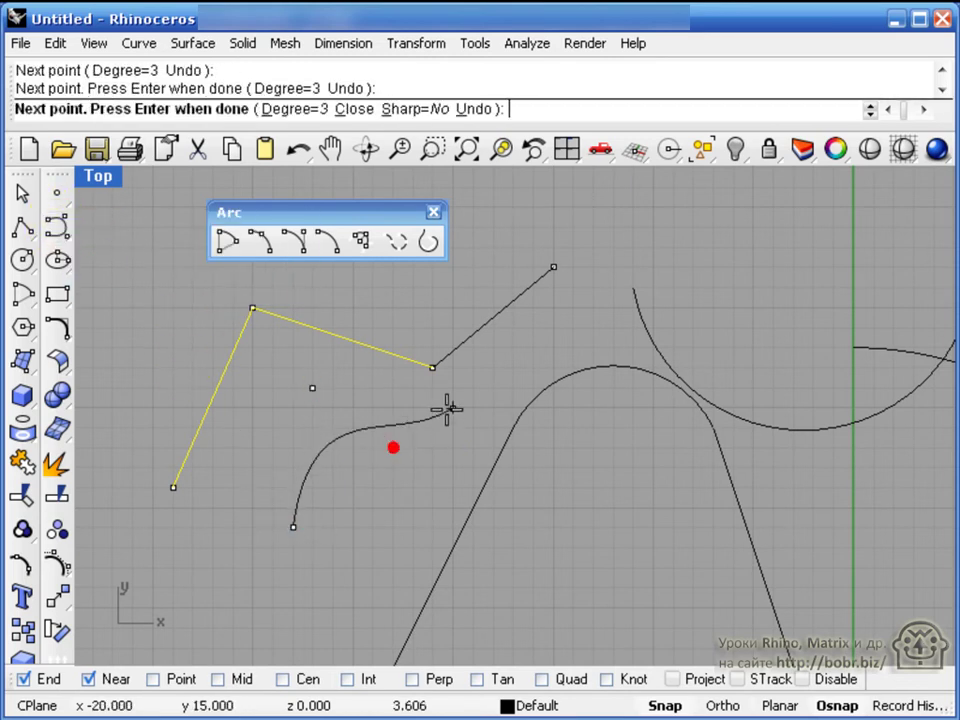
{"action": "left_click", "coordinate": [452, 406]}
{"action": "left_click", "coordinate": [464, 405]}
{"action": "key", "text": "Return"}
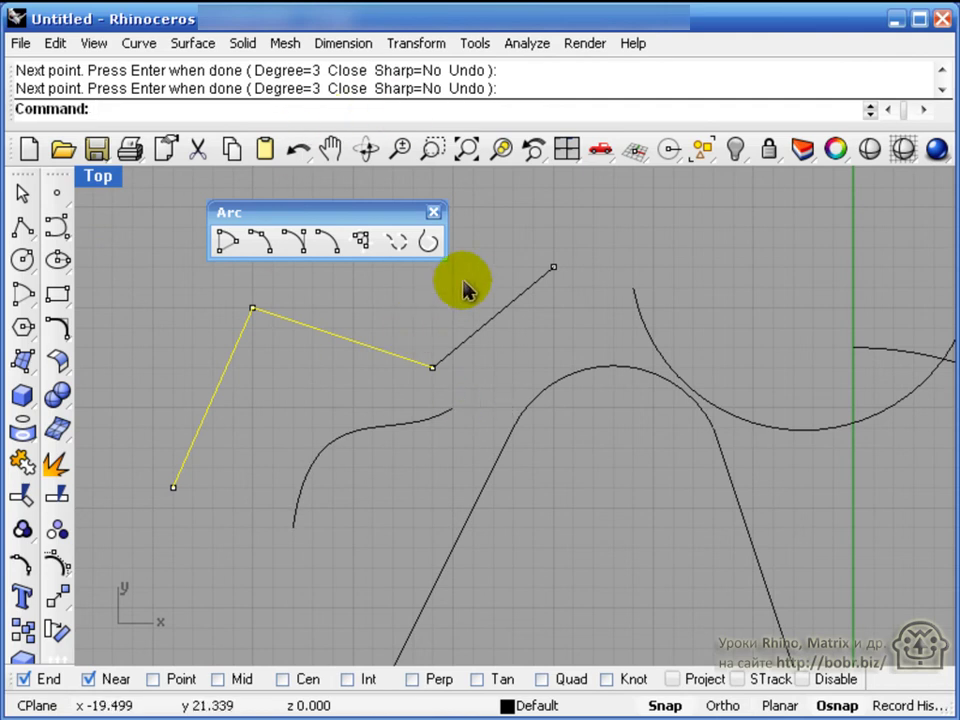
Convert the S-shaped curve to arcs with Output=Arcs, SimplifyInput=No, DeleteInput=Yes, AngleTolerance=0.1 and Tolerance=0.01.
{"action": "left_click", "coordinate": [430, 243]}
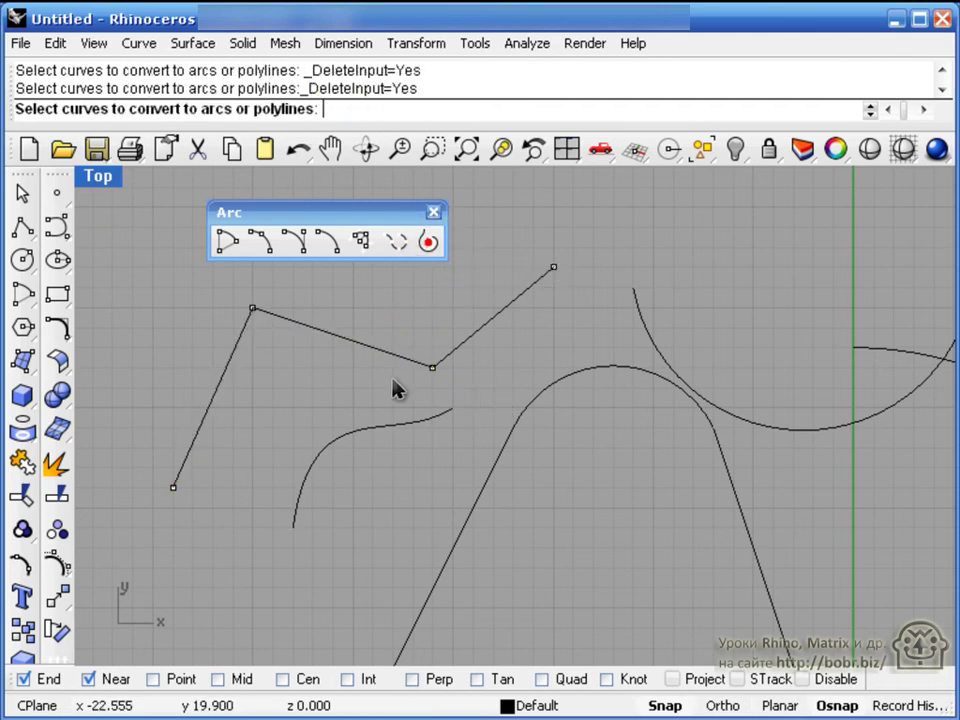
{"action": "left_click", "coordinate": [370, 432]}
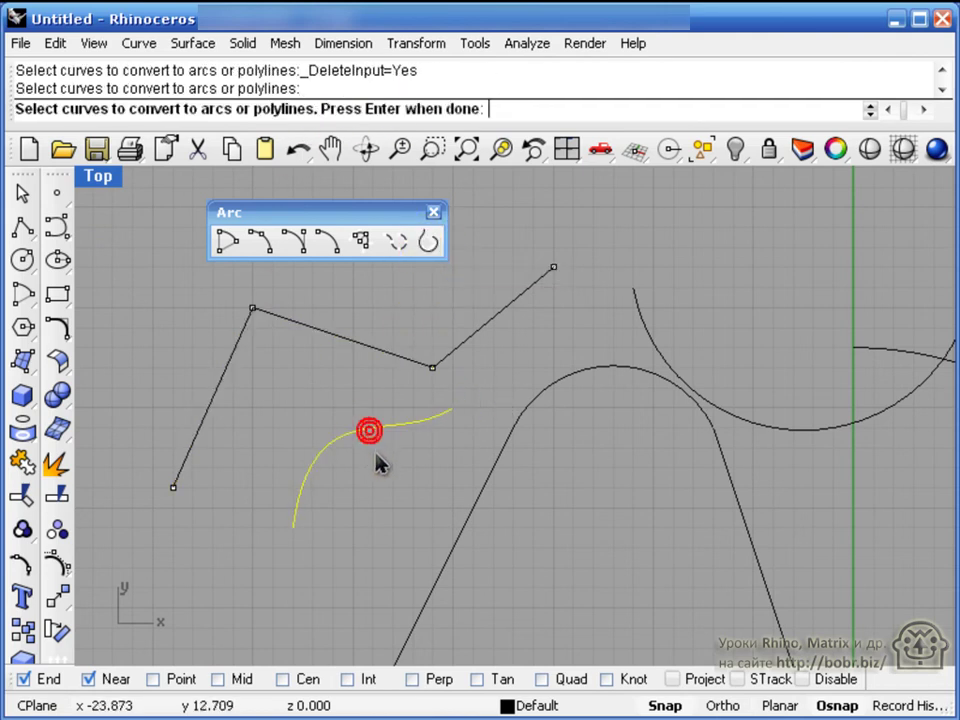
{"action": "right_click", "coordinate": [380, 463]}
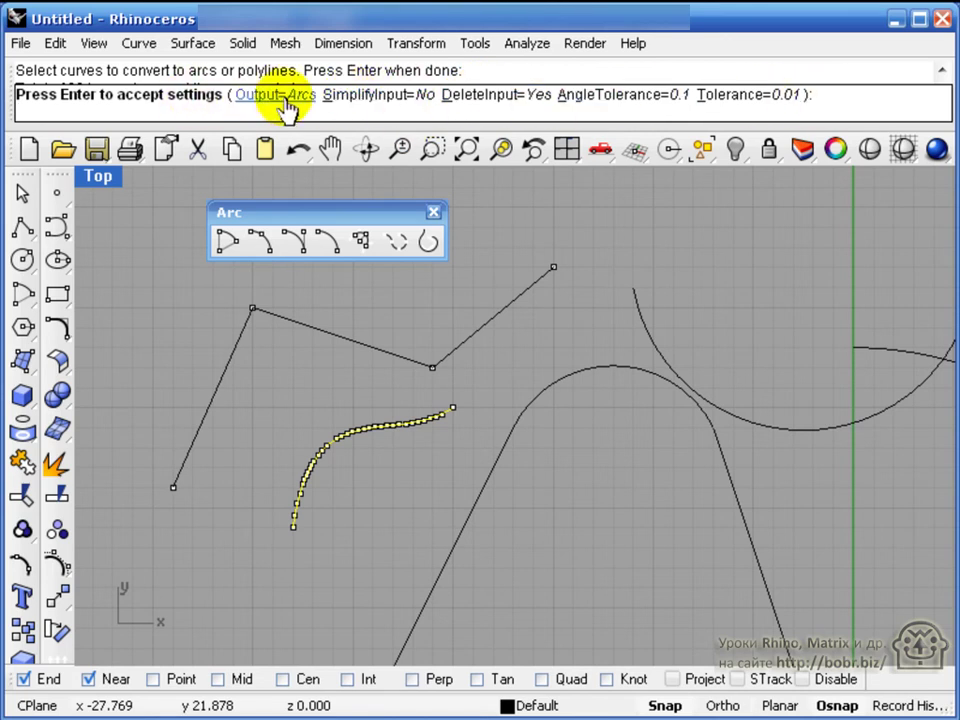
{"action": "left_click", "coordinate": [370, 100]}
{"action": "left_click", "coordinate": [370, 100]}
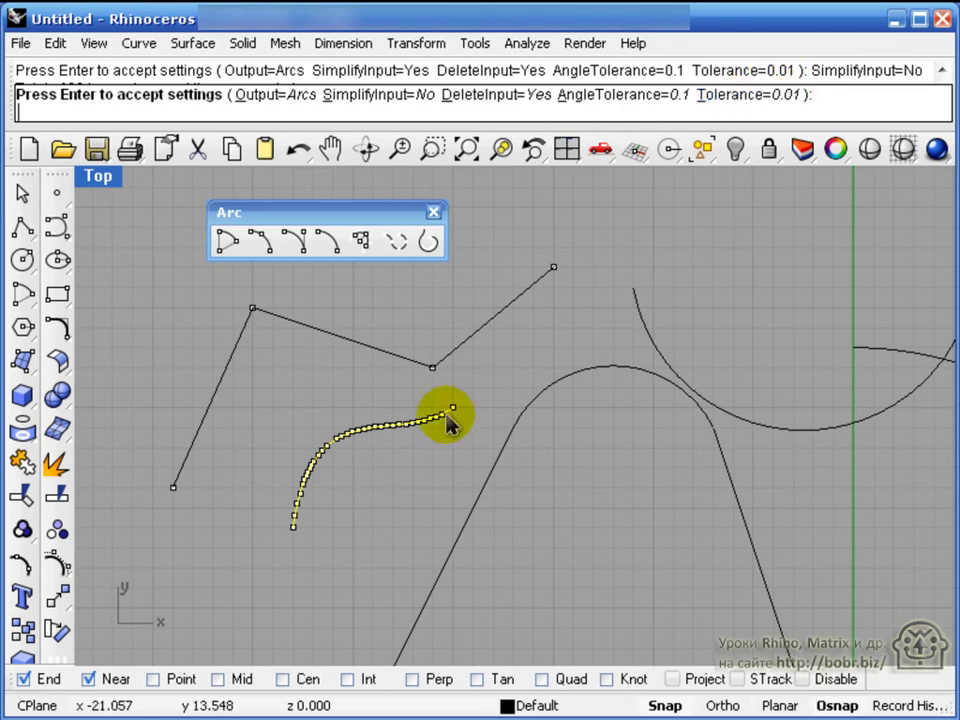
{"action": "scroll", "coordinate": [386, 499], "scroll_direction": "up", "scroll_amount": 4}
{"action": "right_click", "coordinate": [524, 388]}
{"action": "scroll", "coordinate": [330, 505], "scroll_direction": "up", "scroll_amount": 2}
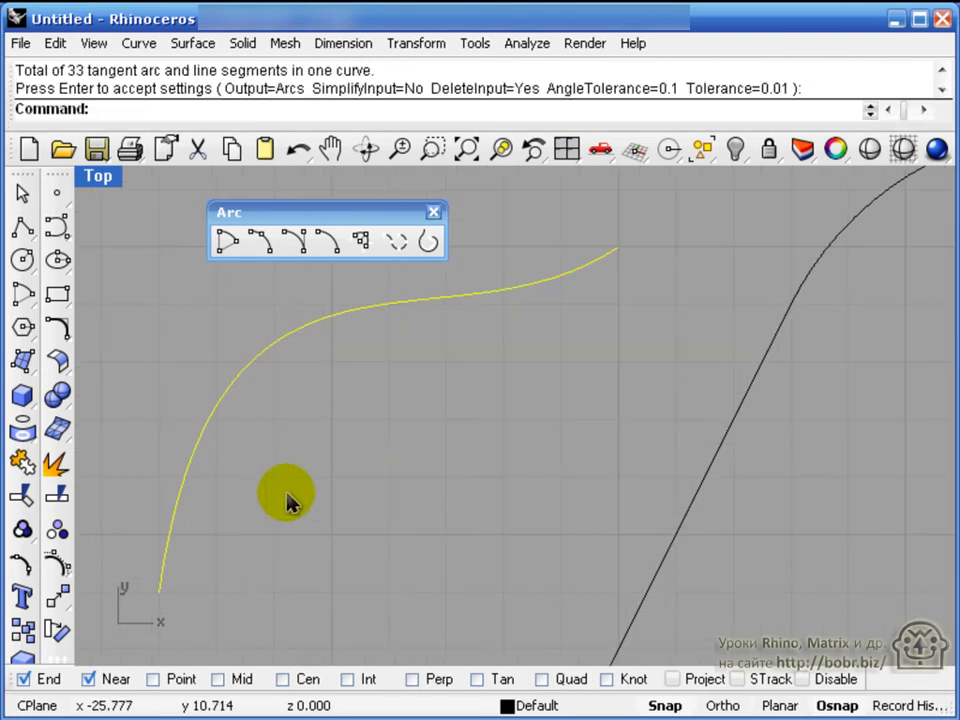
Turn on the control points of the arc-converted S curve to inspect its segments.
{"action": "left_click_drag", "start_coordinate": [264, 469], "coordinate": [228, 444]}
{"action": "scroll", "coordinate": [220, 428], "scroll_direction": "up", "scroll_amount": 2}
{"action": "right_click_drag", "start_coordinate": [304, 439], "coordinate": [423, 398]}
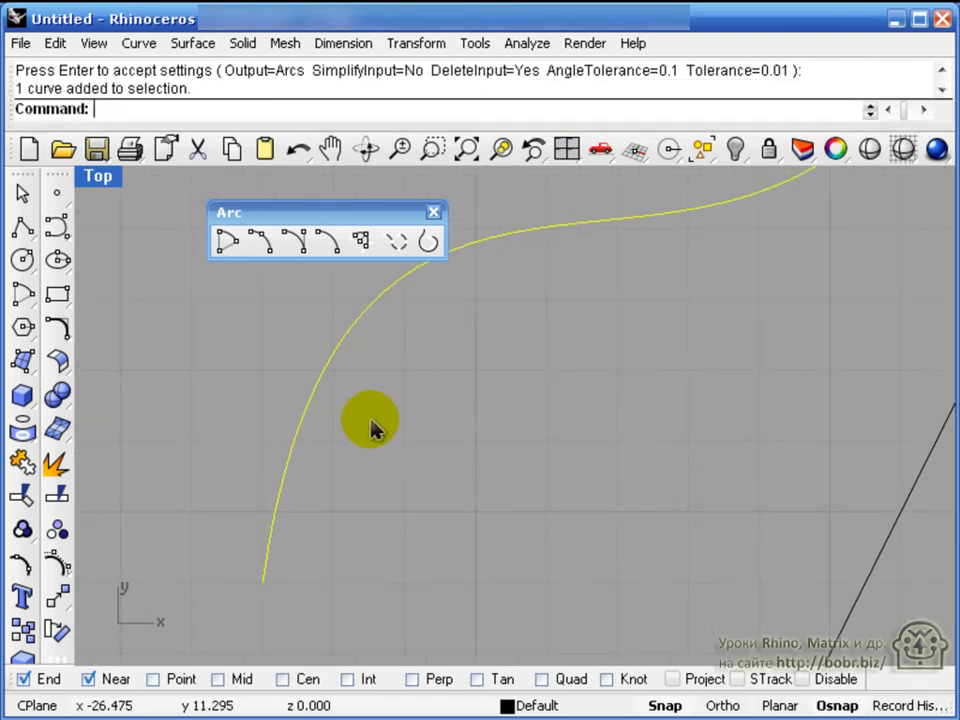
{"action": "key", "text": "F10"}
{"action": "scroll", "coordinate": [350, 422], "scroll_direction": "down", "scroll_amount": 1}
{"action": "scroll", "coordinate": [349, 414], "scroll_direction": "up", "scroll_amount": 5}
{"action": "scroll", "coordinate": [190, 430], "scroll_direction": "up", "scroll_amount": 2}
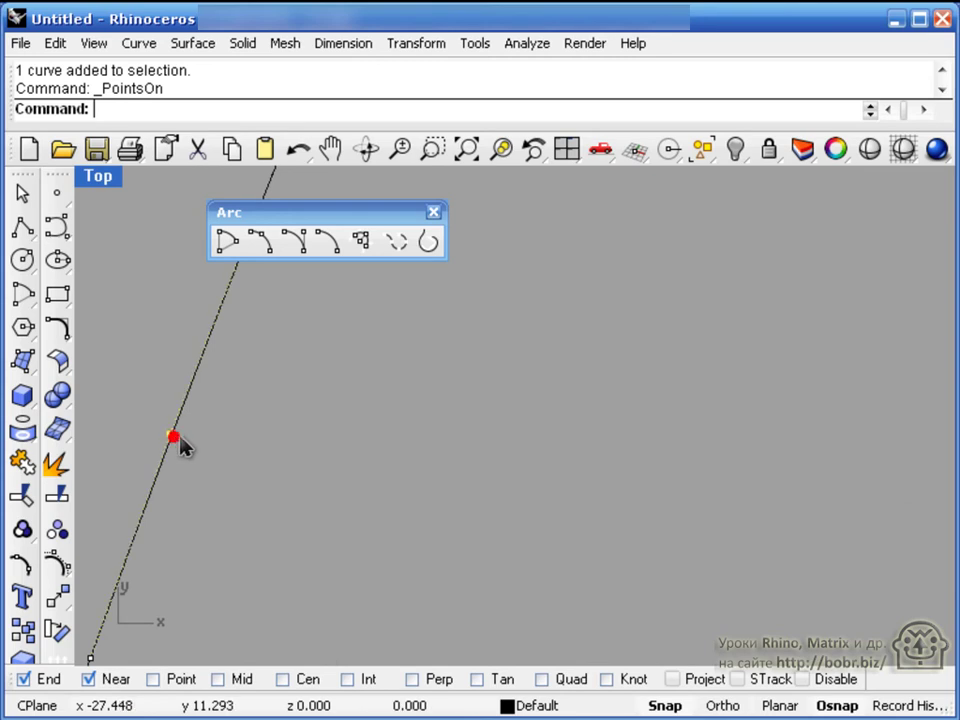
Delete all curves and point objects from the model.
{"action": "scroll", "coordinate": [272, 463], "scroll_direction": "down", "scroll_amount": 3}
{"action": "middle_click", "coordinate": [277, 464]}
{"action": "left_click", "coordinate": [464, 455]}
{"action": "scroll", "coordinate": [388, 500], "scroll_direction": "down", "scroll_amount": 5}
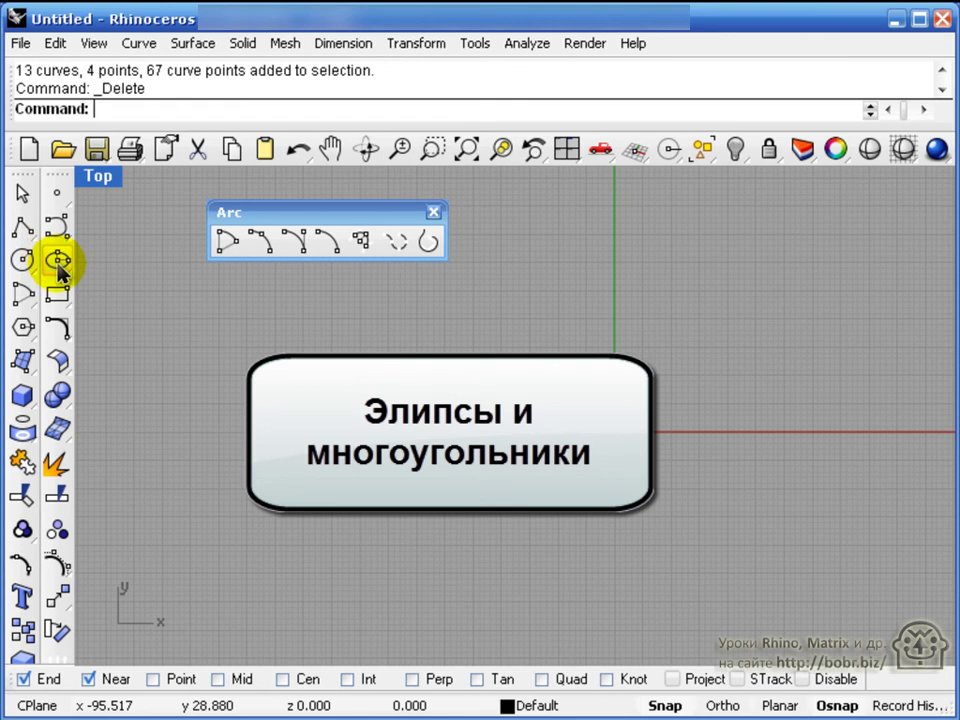
Draw a trial ellipse from its center and two axis ends, and delete it.
{"action": "left_click", "coordinate": [58, 262]}
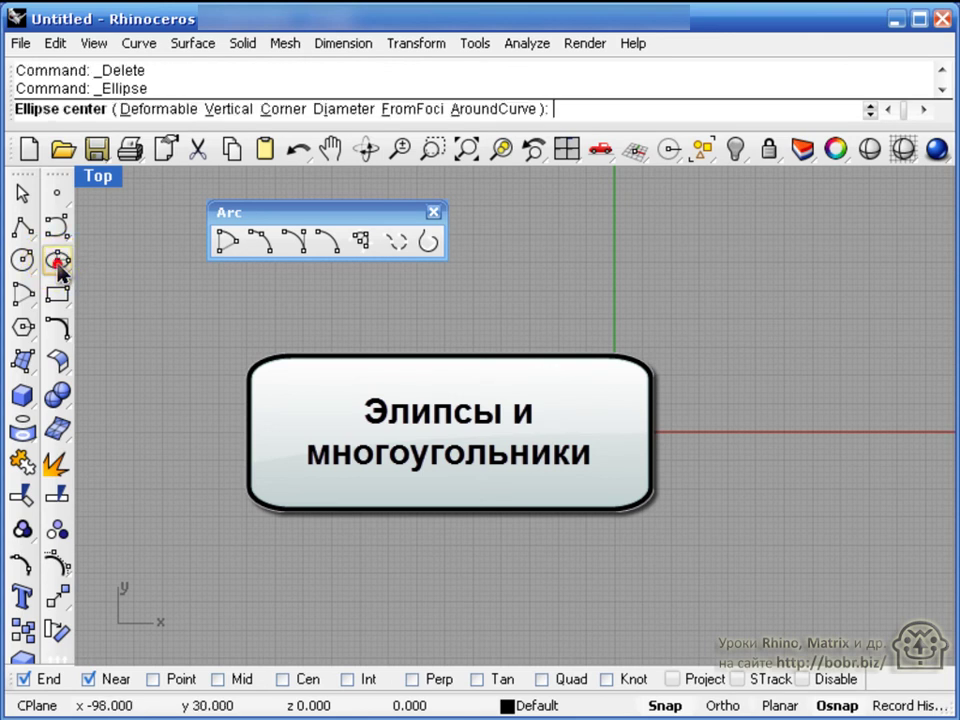
{"action": "left_click", "coordinate": [252, 581]}
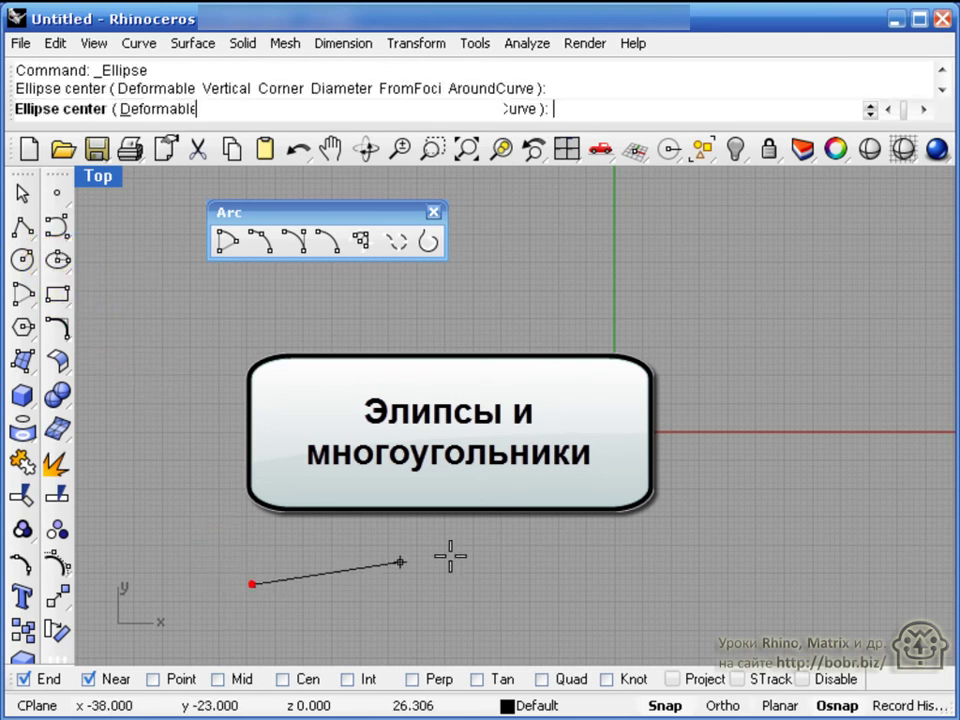
{"action": "left_click", "coordinate": [540, 538]}
{"action": "left_click", "coordinate": [242, 478]}
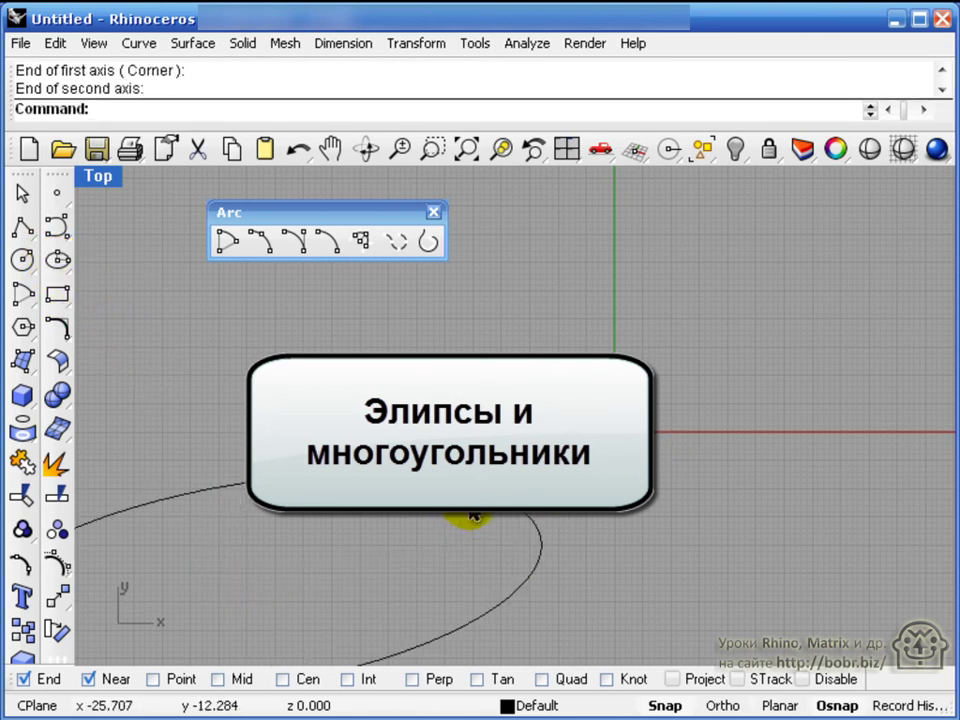
{"action": "key", "text": "Delete"}
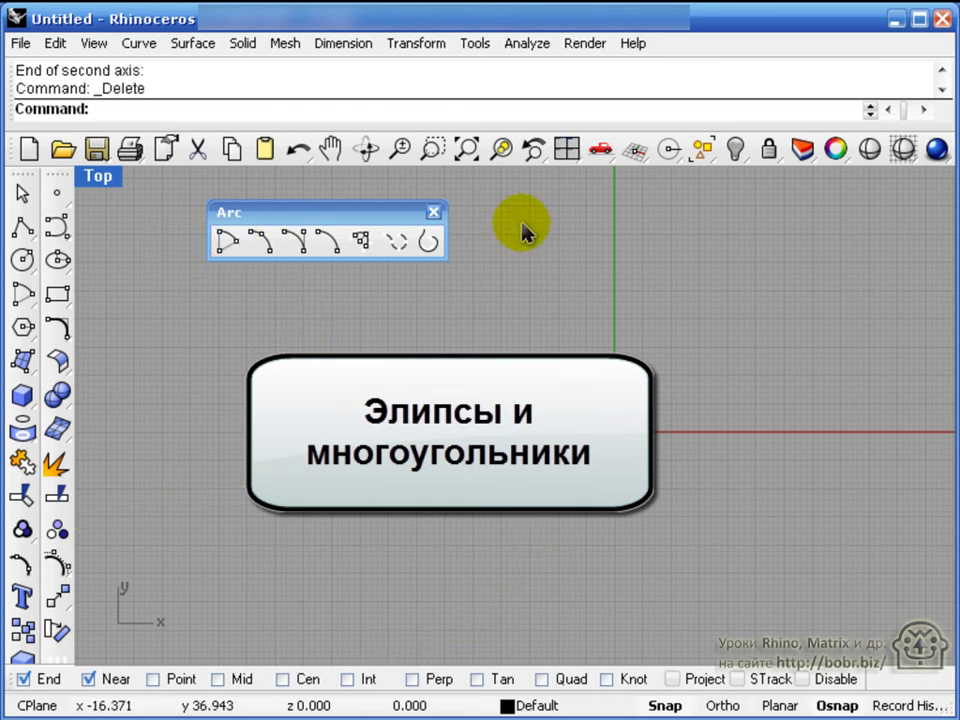
Close the floating Arc tool set and float the Ellipse tool set over the Top view instead.
{"action": "left_click", "coordinate": [433, 212]}
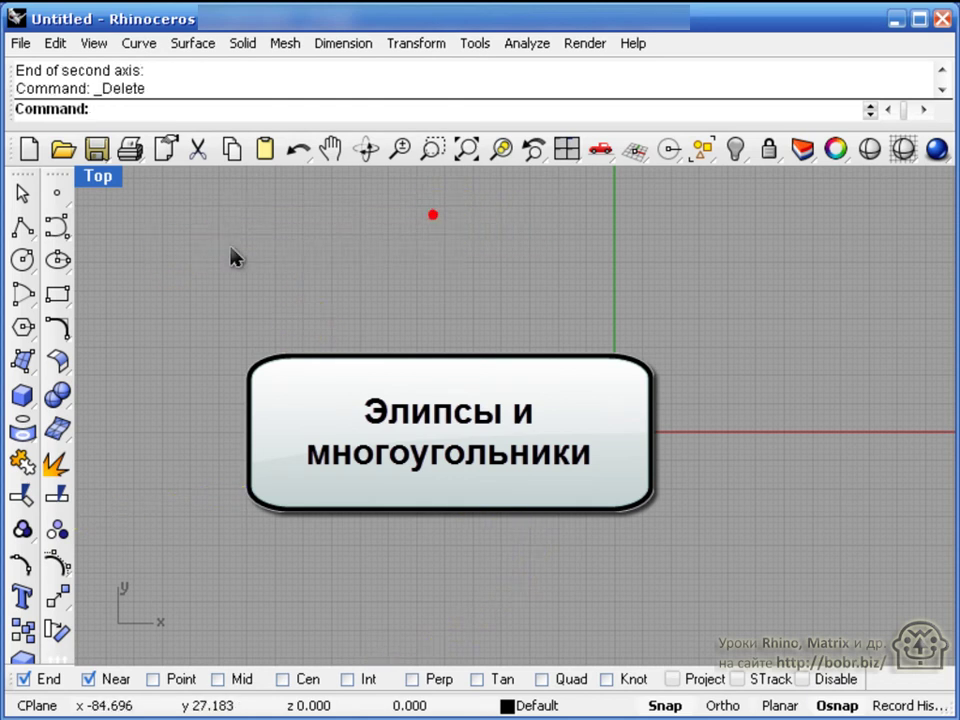
{"action": "left_click", "coordinate": [57, 263]}
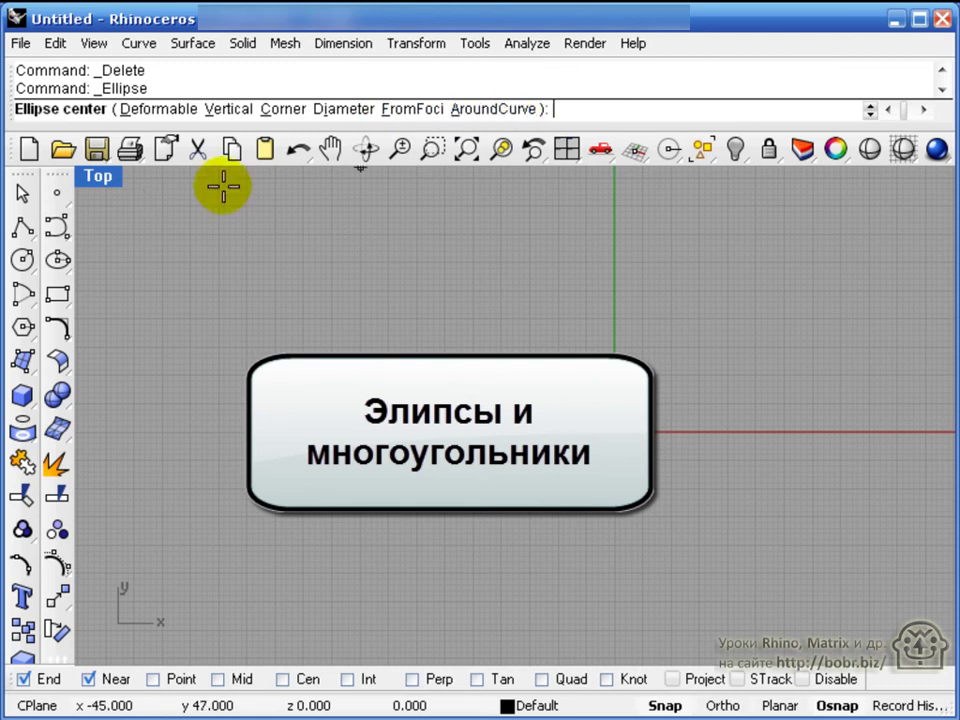
{"action": "left_click_drag", "start_coordinate": [60, 265], "coordinate": [297, 322]}
{"action": "key", "text": "Escape"}
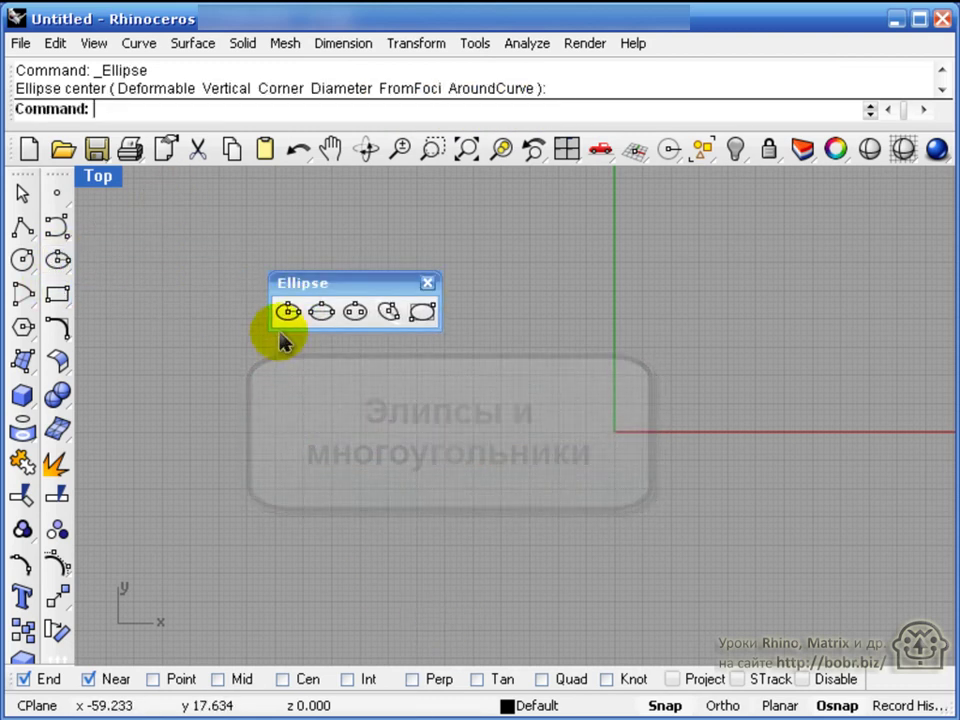
Draw a large flat ellipse from its center, with a horizontal first axis and the second axis ending directly above the center.
{"action": "left_click", "coordinate": [290, 316]}
{"action": "left_click", "coordinate": [236, 477]}
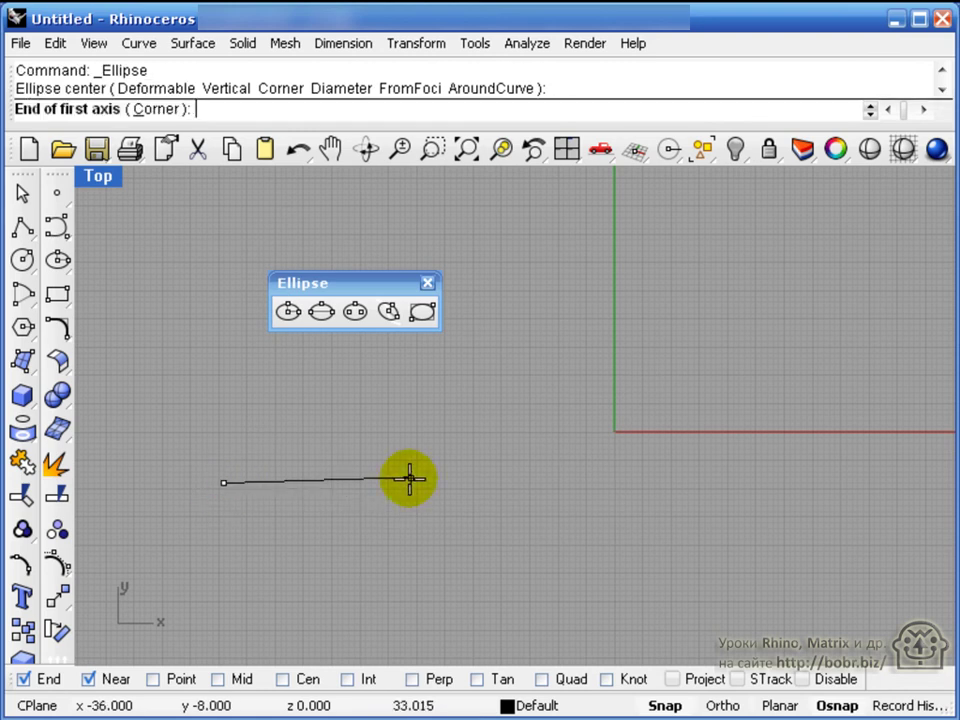
{"action": "left_click", "coordinate": [519, 485]}
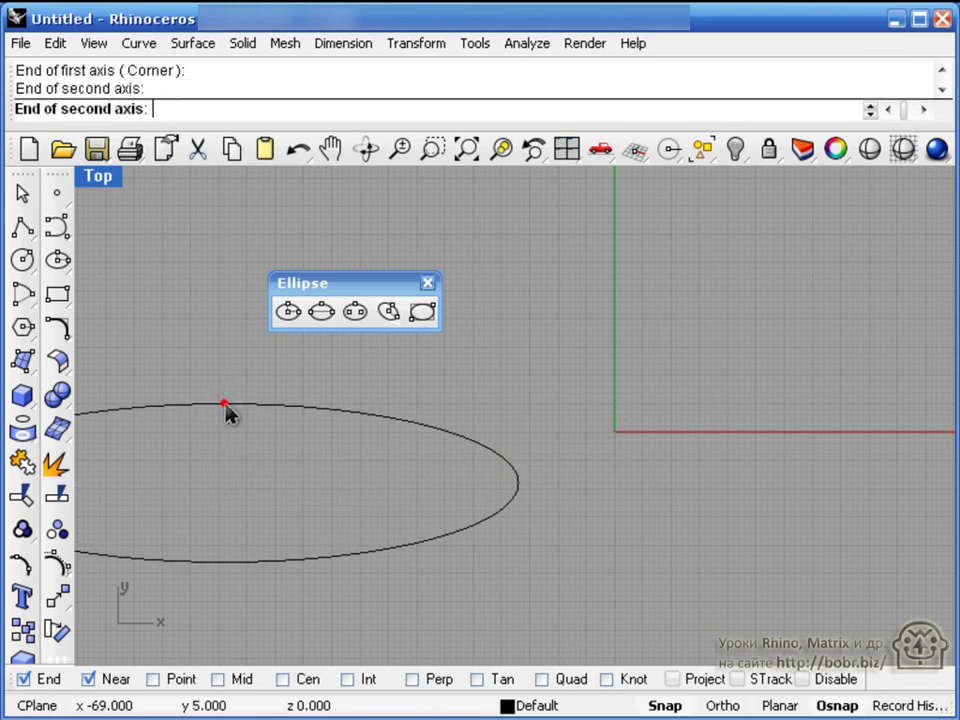
{"action": "left_click", "coordinate": [231, 407]}
Draw an ellipse by diameter below the red X axis, with a horizontal first axis.
{"action": "left_click", "coordinate": [322, 313]}
{"action": "left_click_drag", "start_coordinate": [603, 516], "coordinate": [870, 516]}
{"action": "left_click", "coordinate": [735, 457]}
Draw an ellipse from two foci on either side of the green Y axis with MarkFoci=No, extending down to the smaller ellipse.
{"action": "left_click", "coordinate": [355, 313]}
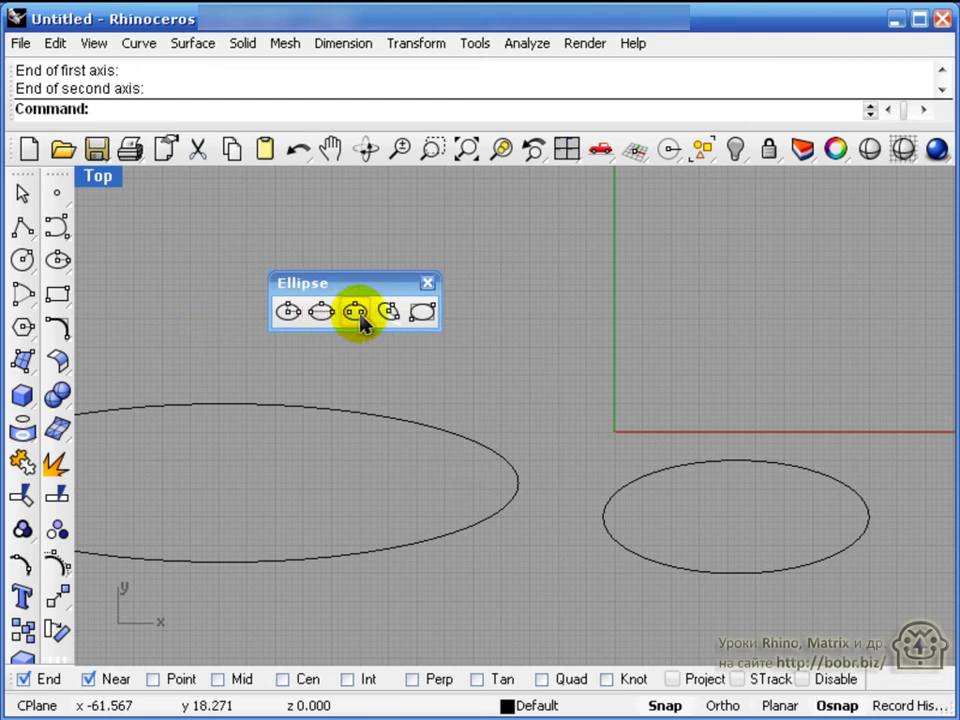
{"action": "left_click", "coordinate": [352, 315]}
{"action": "left_click_drag", "start_coordinate": [588, 372], "coordinate": [731, 373]}
{"action": "left_click", "coordinate": [733, 374]}
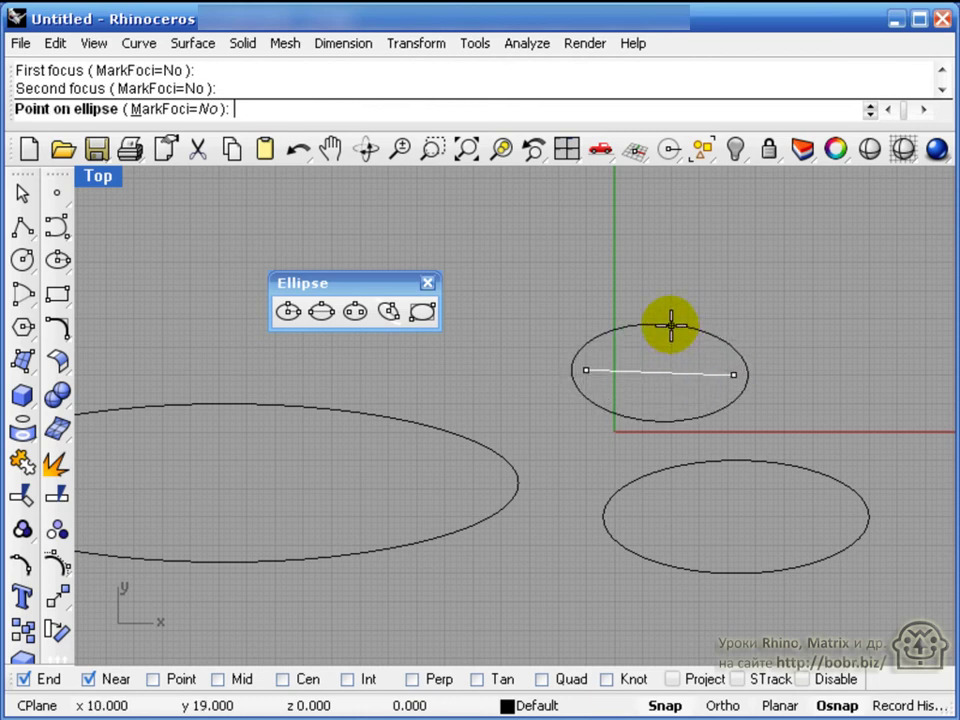
{"action": "left_click", "coordinate": [640, 279]}
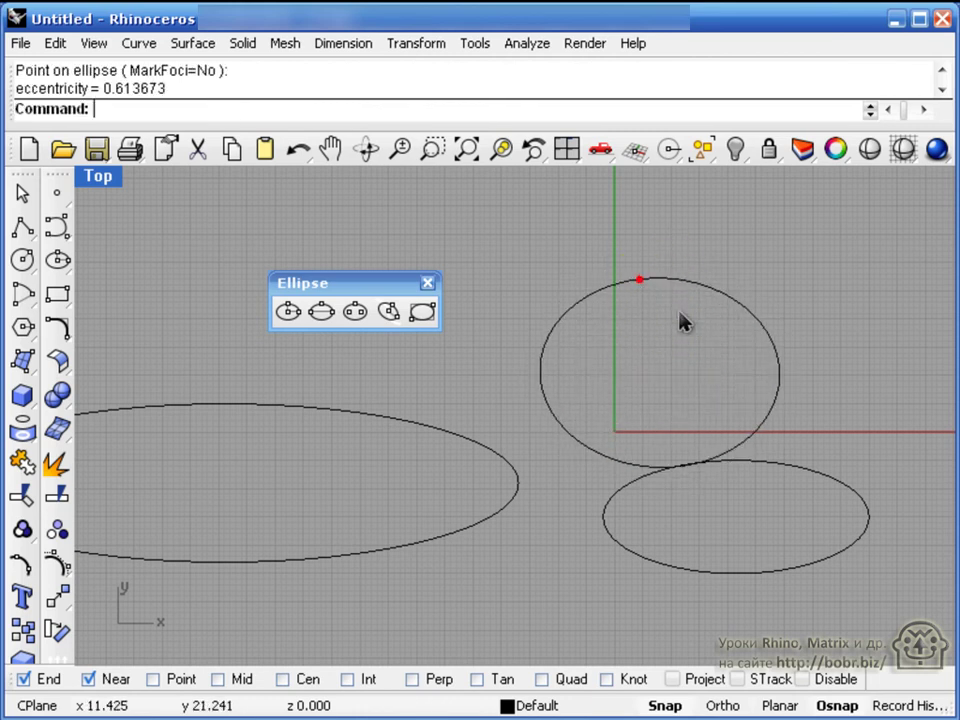
Draw an ellipse around the upper curve of the largest ellipse and check its orientation in the Perspective view.
{"action": "left_click", "coordinate": [390, 316]}
{"action": "left_click", "coordinate": [377, 410]}
{"action": "left_click", "coordinate": [368, 463]}
{"action": "left_click", "coordinate": [399, 386]}
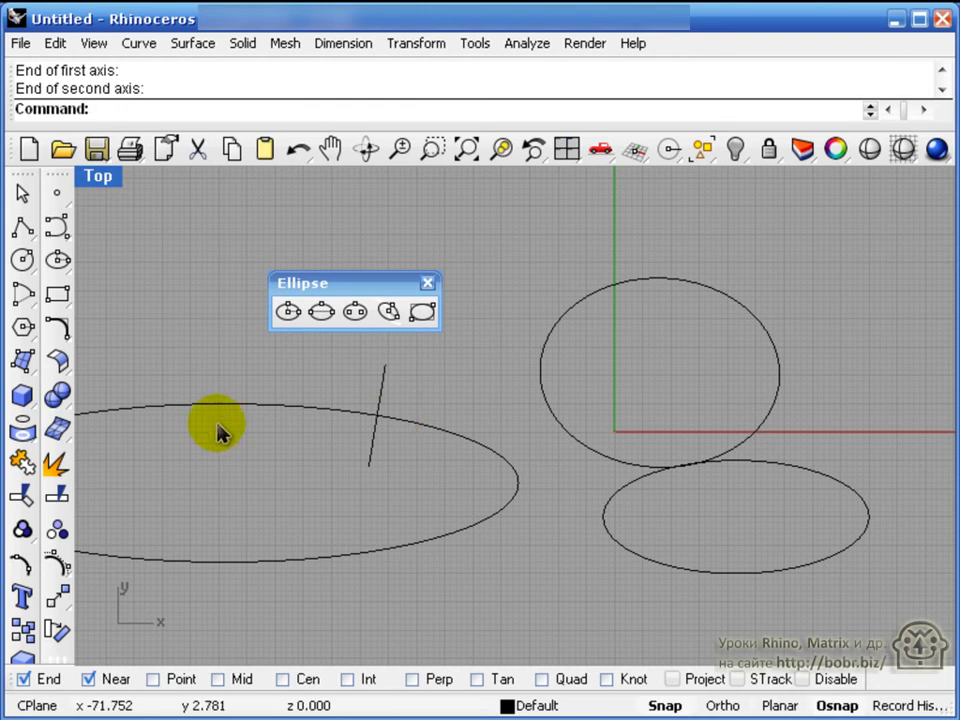
{"action": "double_click", "coordinate": [108, 179]}
{"action": "right_click_drag", "start_coordinate": [786, 401], "coordinate": [838, 306]}
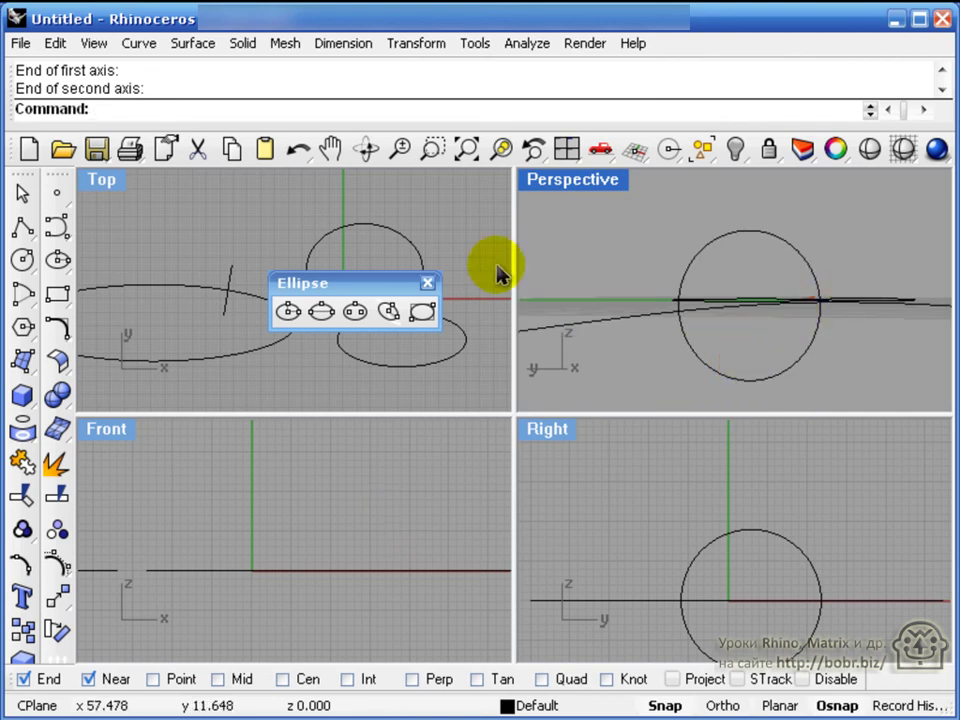
{"action": "double_click", "coordinate": [102, 179]}
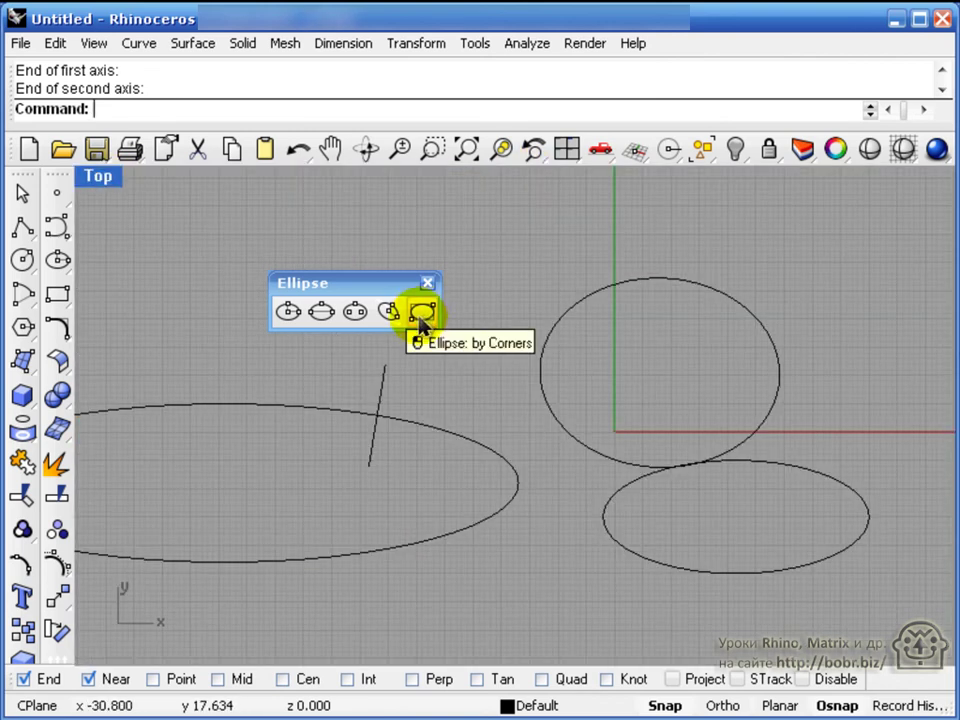
Draw a wide corner-to-corner rectangle above the largest ellipse.
{"action": "left_click", "coordinate": [55, 297]}
{"action": "left_click", "coordinate": [173, 369]}
{"action": "left_click", "coordinate": [484, 235]}
{"action": "right_click", "coordinate": [511, 245]}
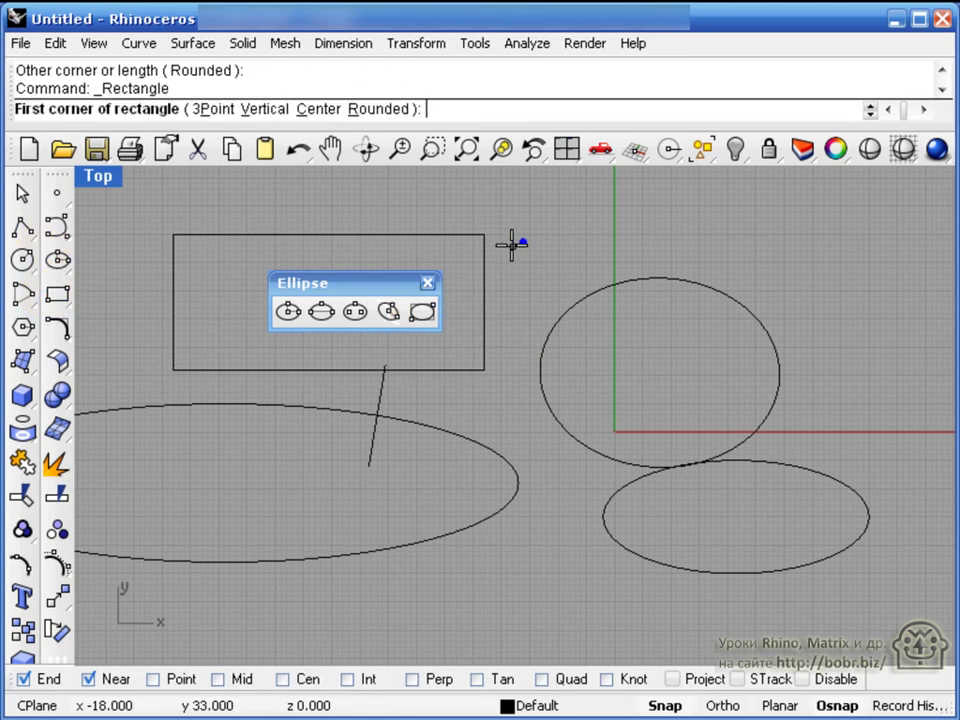
{"action": "key", "text": "Escape"}
Draw two ellipses by corners: one fitted to the rectangle's opposite corners and a small one above the foci ellipse.
{"action": "left_click", "coordinate": [422, 311]}
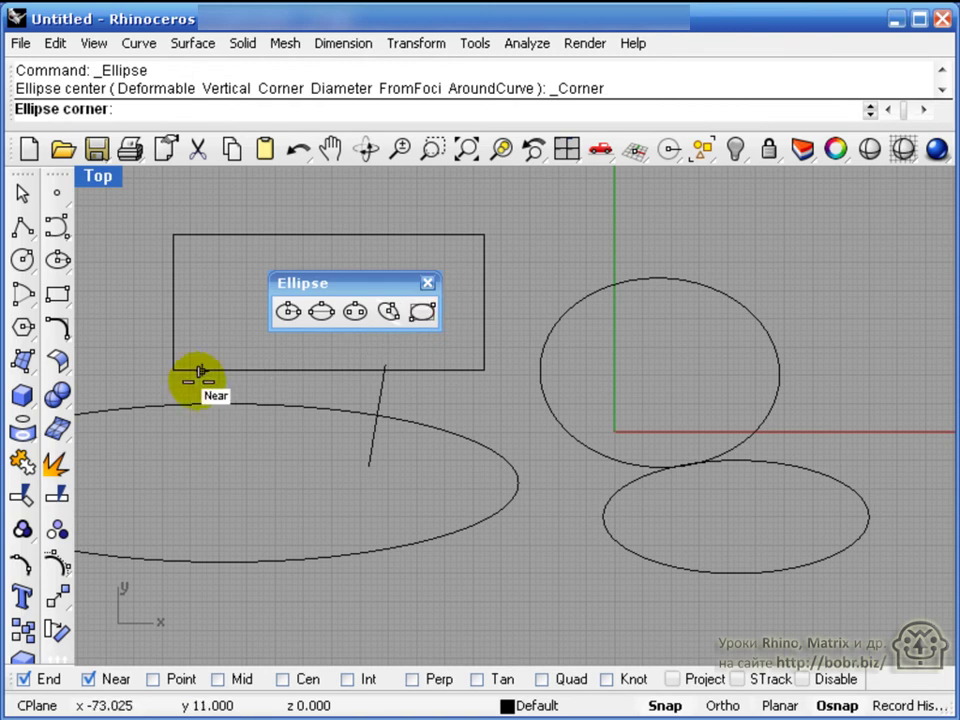
{"action": "left_click", "coordinate": [173, 369]}
{"action": "left_click", "coordinate": [484, 235]}
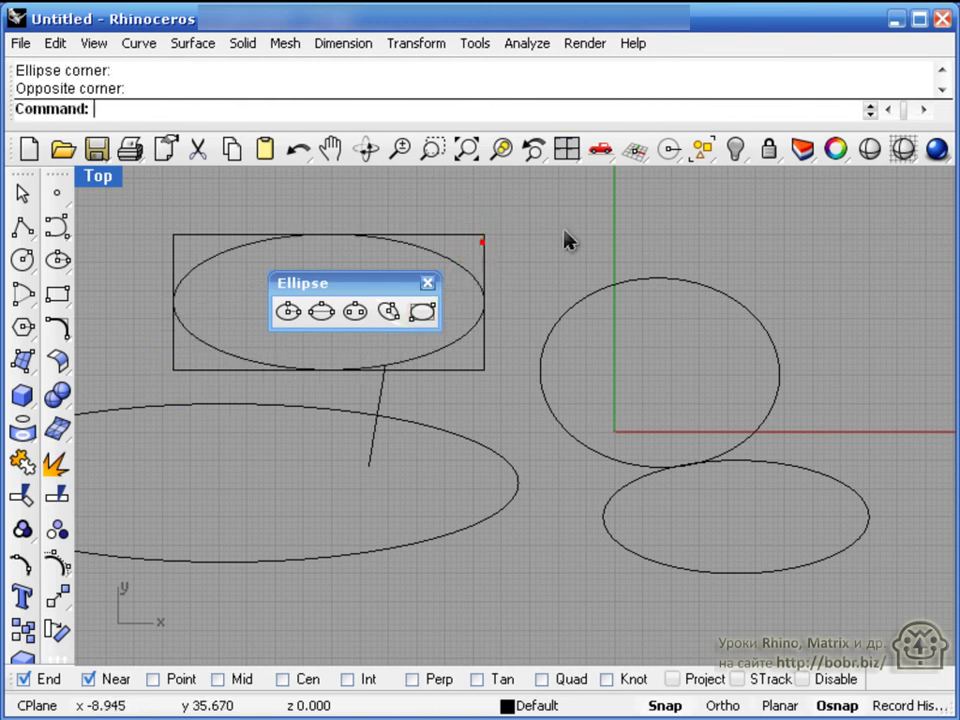
{"action": "left_click", "coordinate": [422, 311]}
{"action": "left_click", "coordinate": [624, 240]}
{"action": "left_click", "coordinate": [735, 198]}
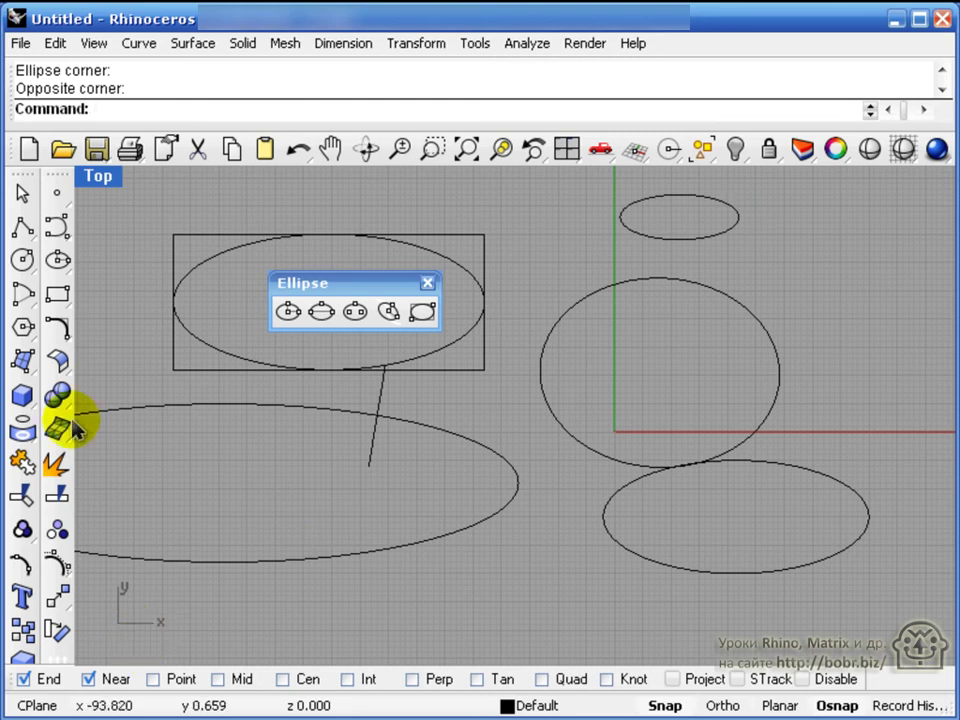
Close the floating Ellipse tool set and delete all the curves.
{"action": "left_click", "coordinate": [428, 283]}
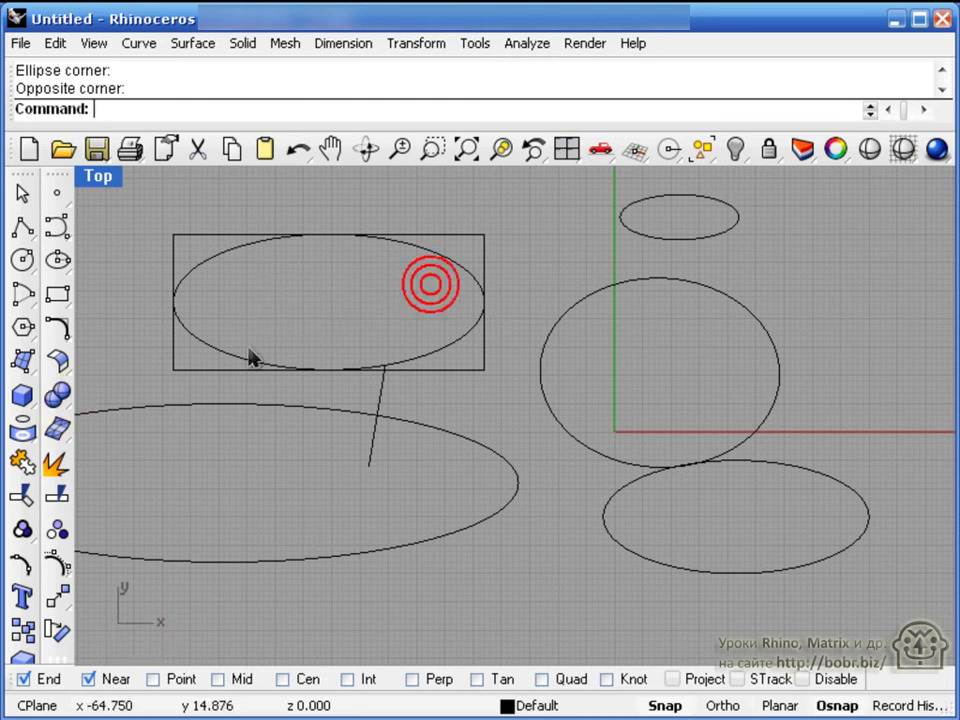
{"action": "left_click", "coordinate": [60, 298]}
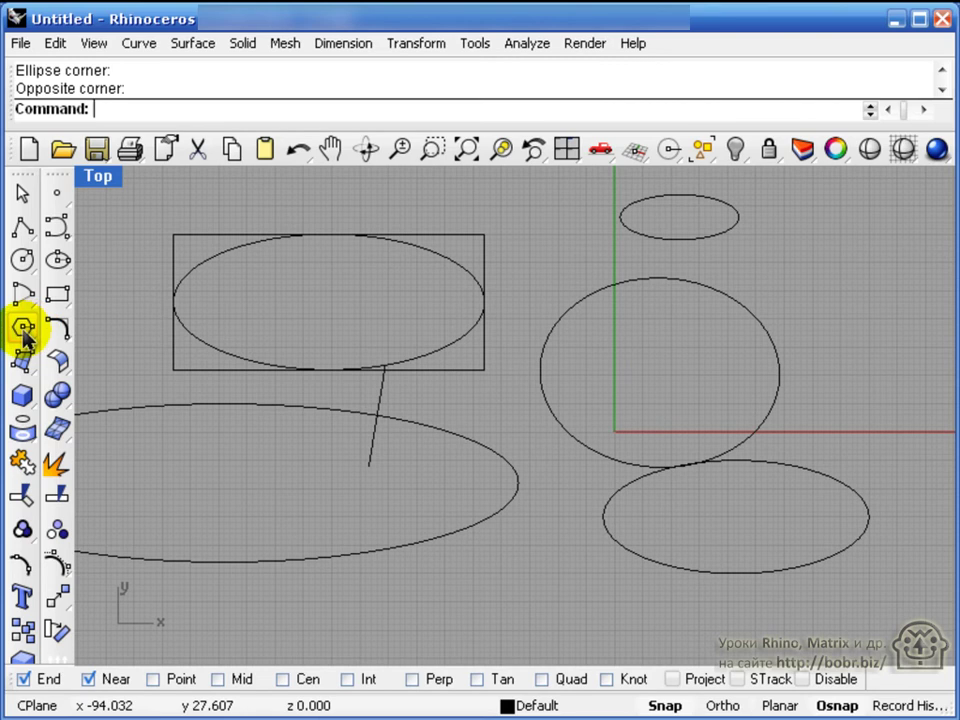
{"action": "key", "text": "ctrl+a"}
{"action": "key", "text": "Delete"}
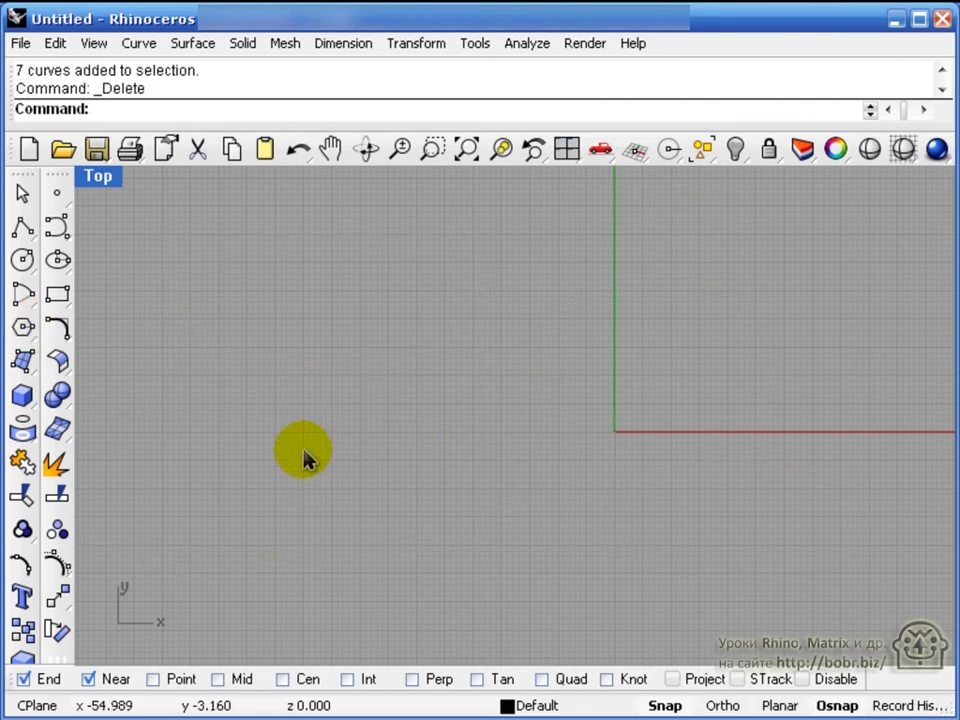
Draw an inscribed polygon with NumSides=6 and a corner straight above its center, floating the Polygon tool set beside it.
{"action": "left_click", "coordinate": [22, 328]}
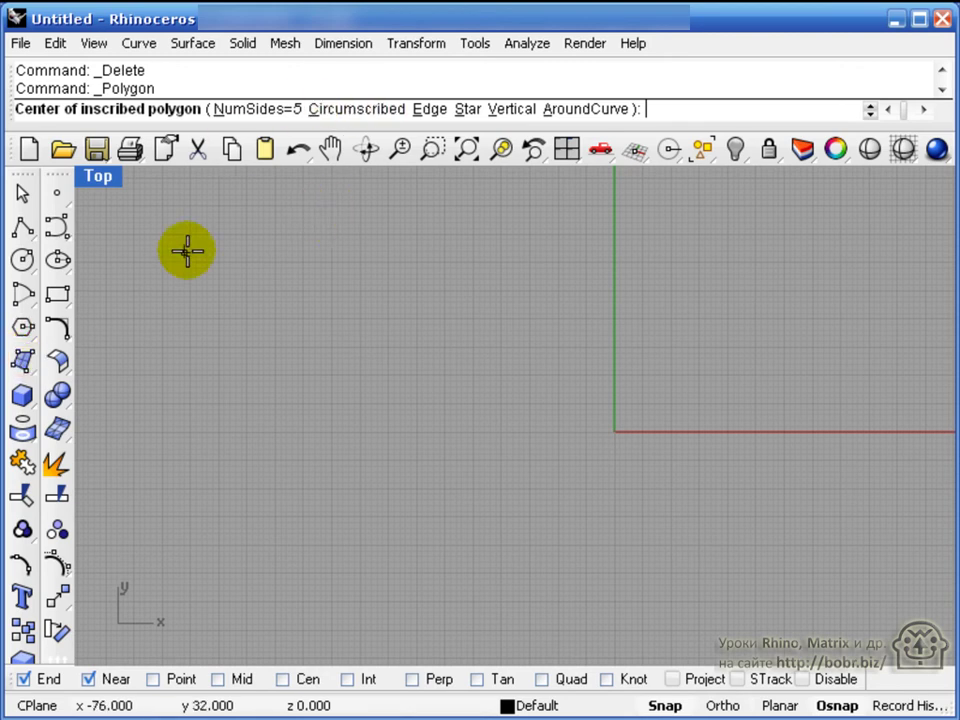
{"action": "left_click", "coordinate": [280, 110]}
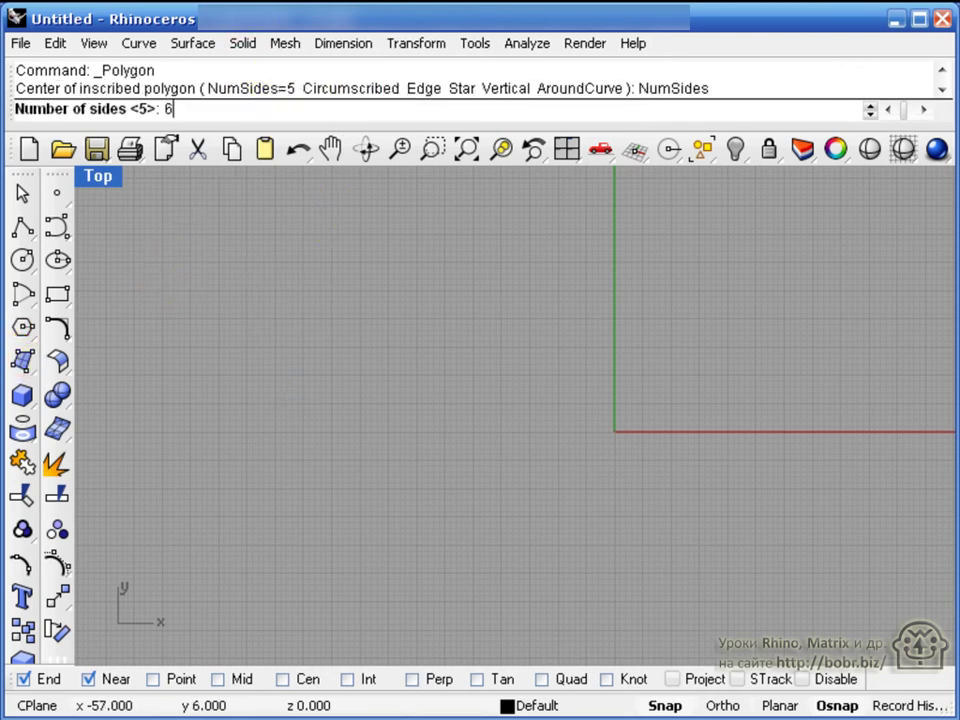
{"action": "type", "text": "6"}
{"action": "key", "text": "Return"}
{"action": "left_click", "coordinate": [377, 420]}
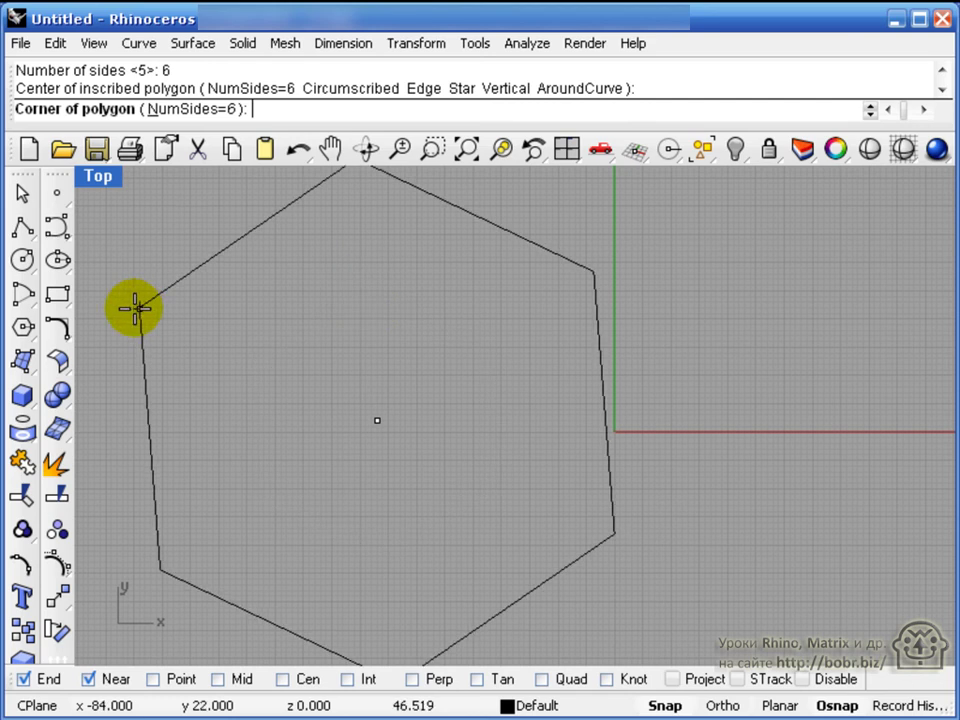
{"action": "left_click", "coordinate": [18, 332]}
{"action": "left_click_drag", "start_coordinate": [95, 322], "coordinate": [818, 283]}
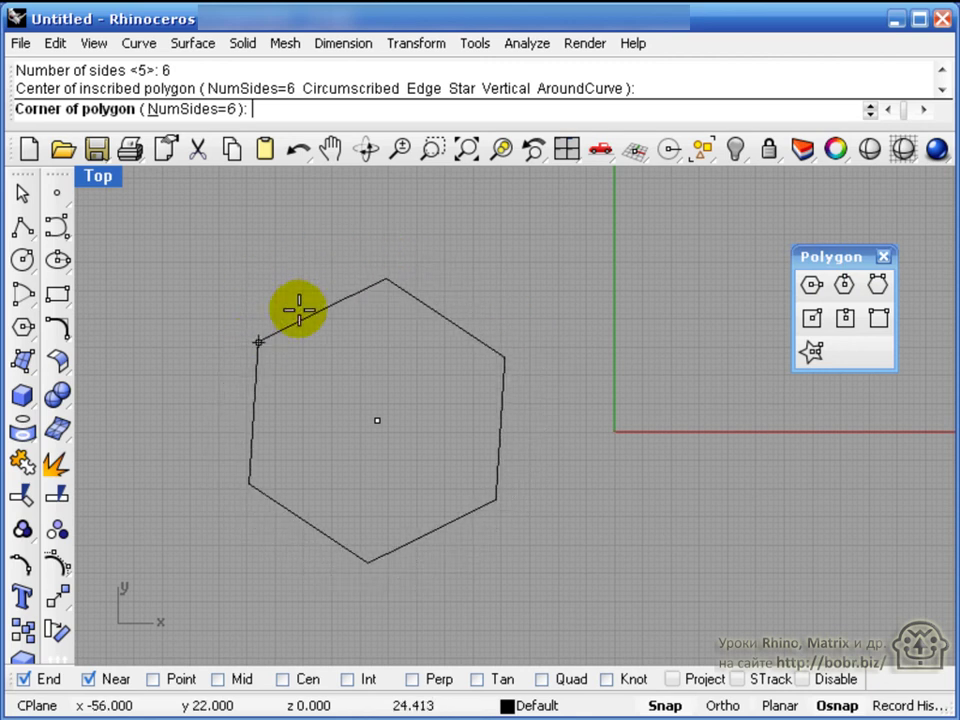
{"action": "left_click", "coordinate": [375, 264]}
Draw a circumscribed hexagon centered just beside the origin, with an upper edge midpoint about 20 units from its center.
{"action": "left_click", "coordinate": [848, 285]}
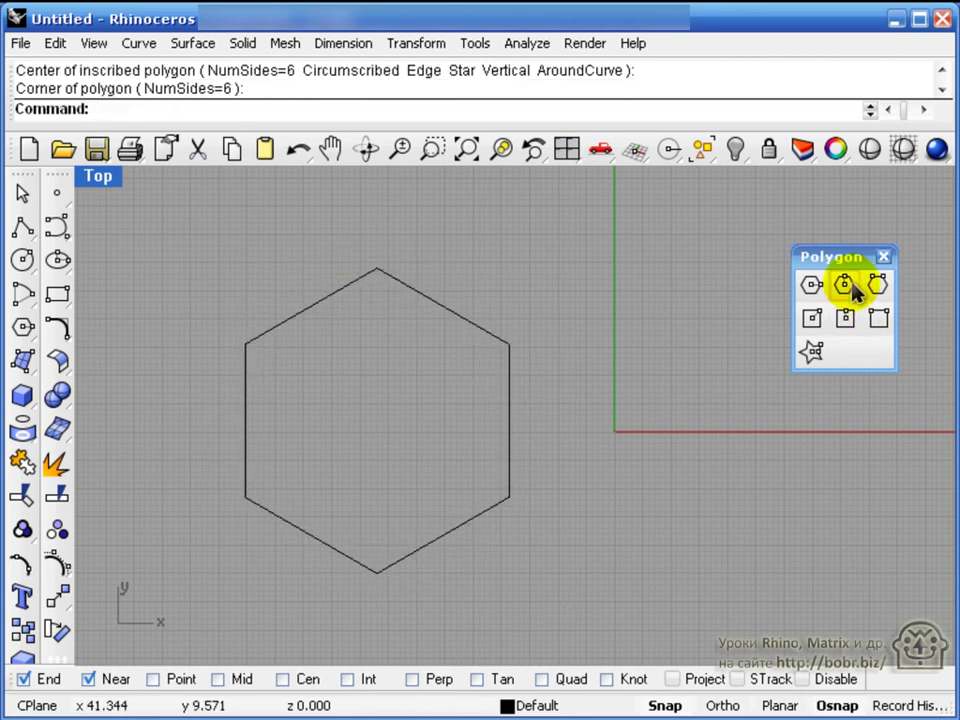
{"action": "left_click", "coordinate": [846, 287]}
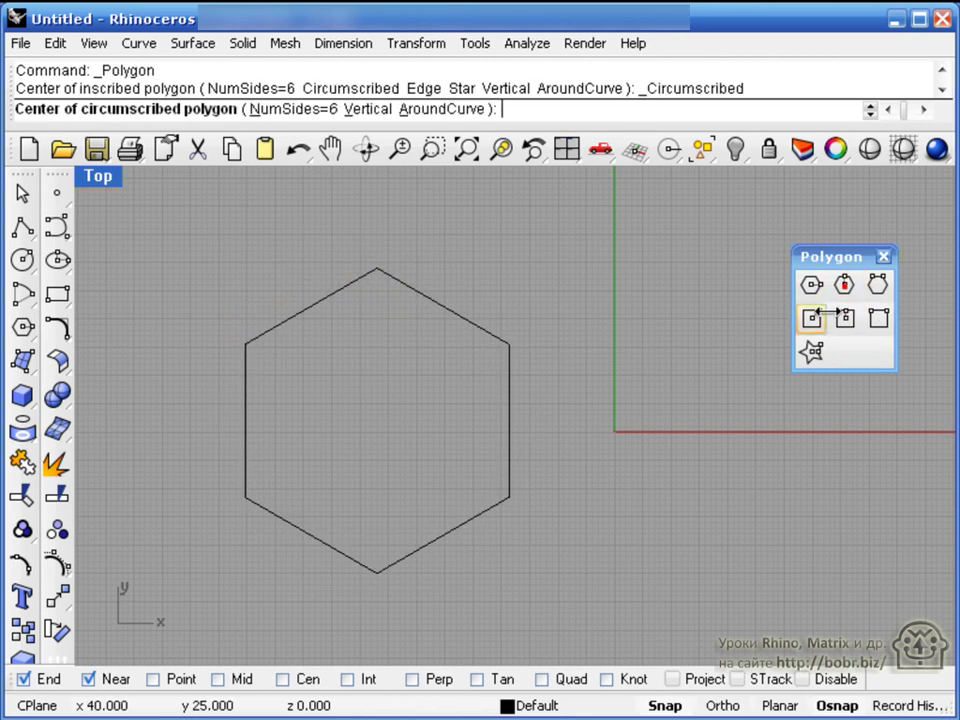
{"action": "left_click", "coordinate": [671, 437]}
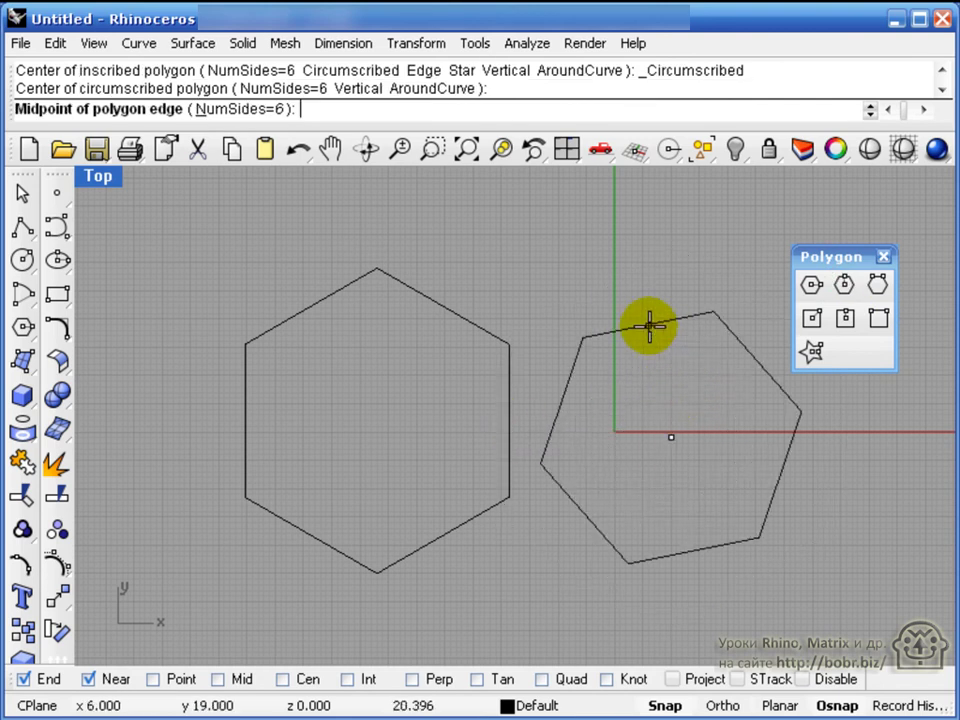
{"action": "left_click", "coordinate": [652, 320]}
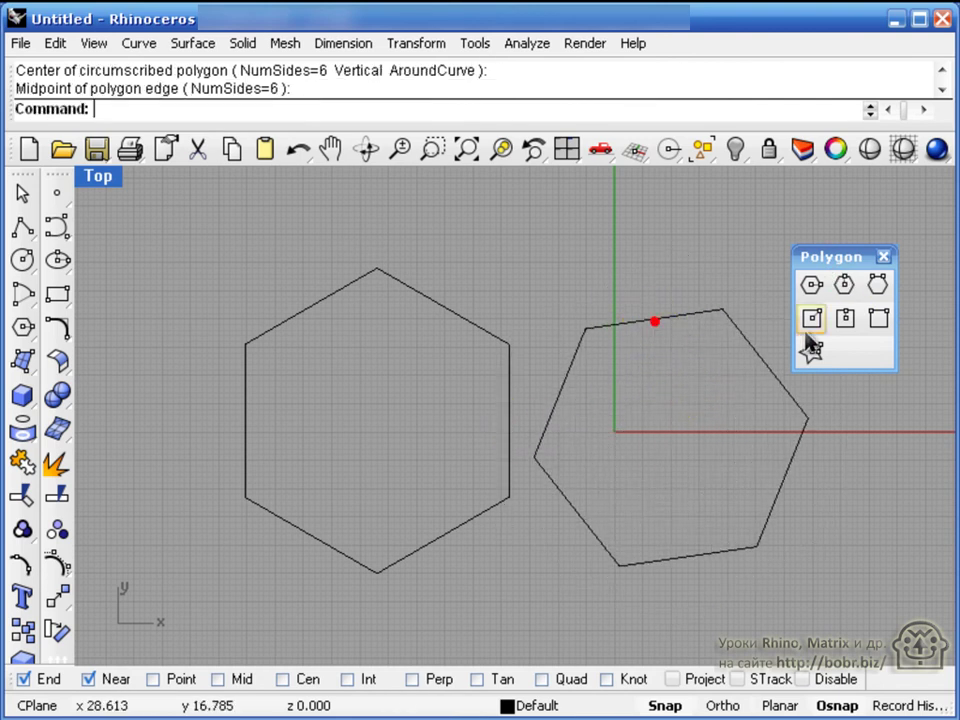
Draw a hexagon by edge from the first hexagon's upper-right corner to its top corner.
{"action": "left_click", "coordinate": [878, 287]}
{"action": "left_click", "coordinate": [508, 346]}
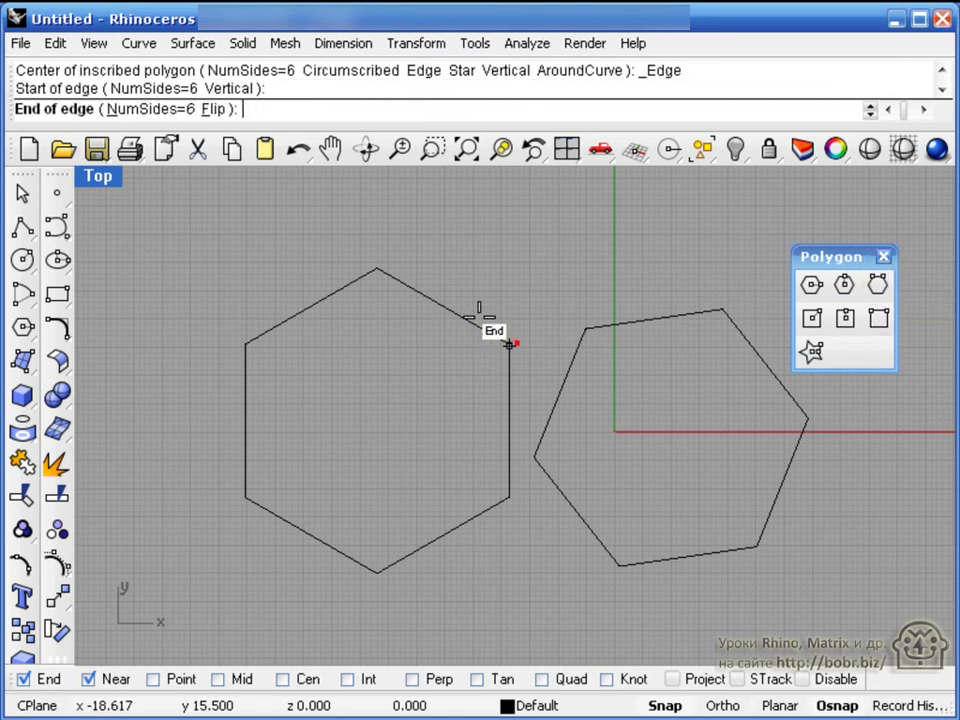
{"action": "left_click", "coordinate": [377, 266]}
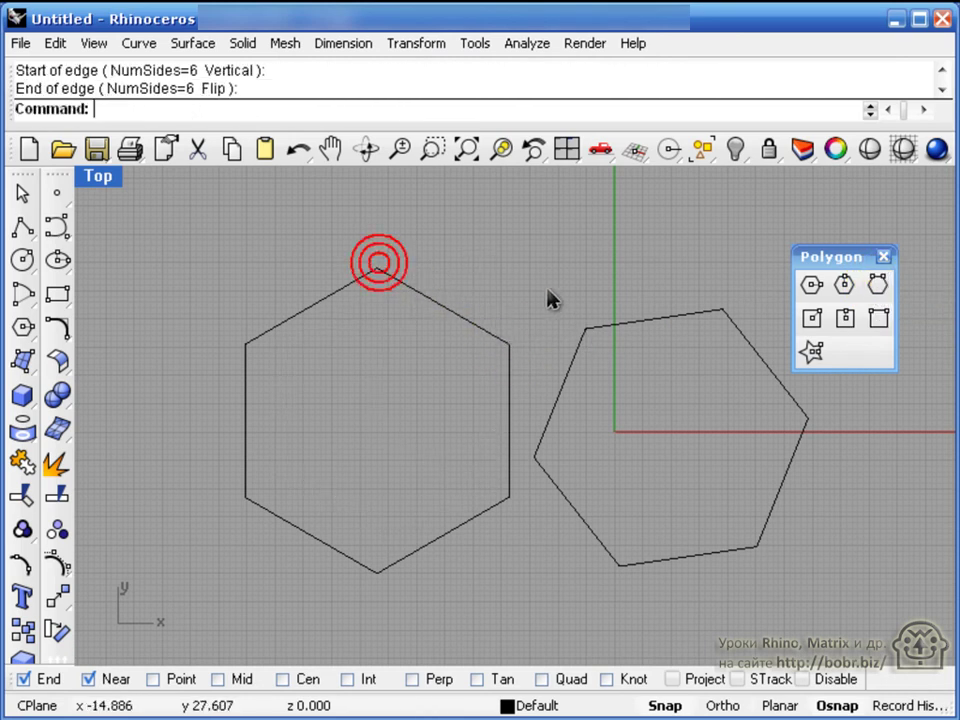
Draw a hexagon by edge in the opposite direction, from the first hexagon's top corner to its upper-right corner.
{"action": "scroll", "coordinate": [418, 452], "scroll_direction": "down", "scroll_amount": 2}
{"action": "right_click", "coordinate": [408, 366]}
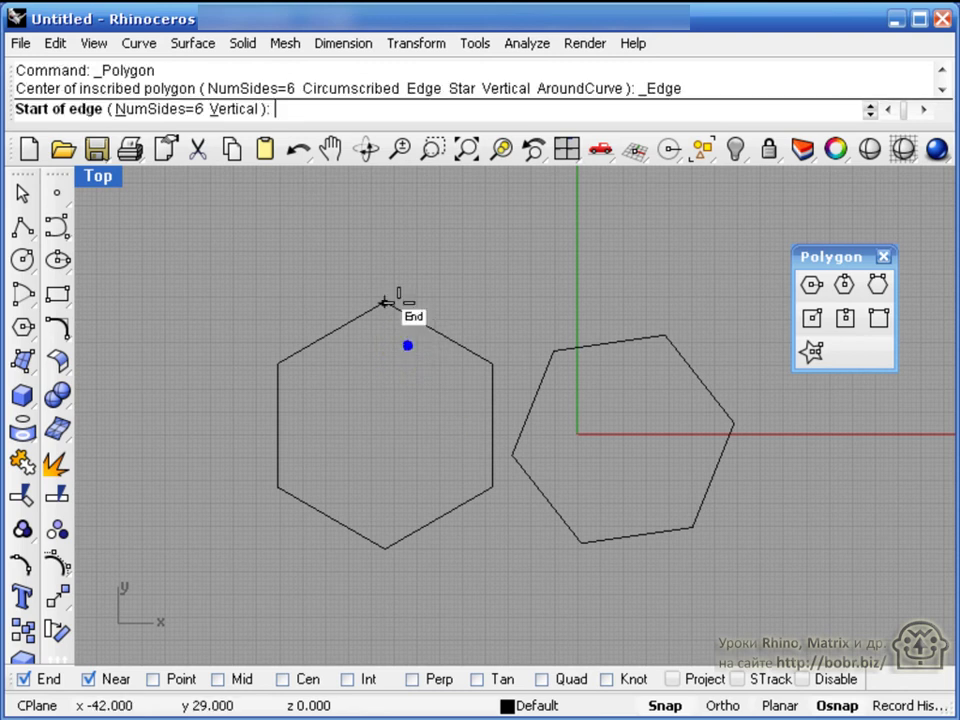
{"action": "left_click", "coordinate": [385, 302]}
{"action": "left_click", "coordinate": [492, 366]}
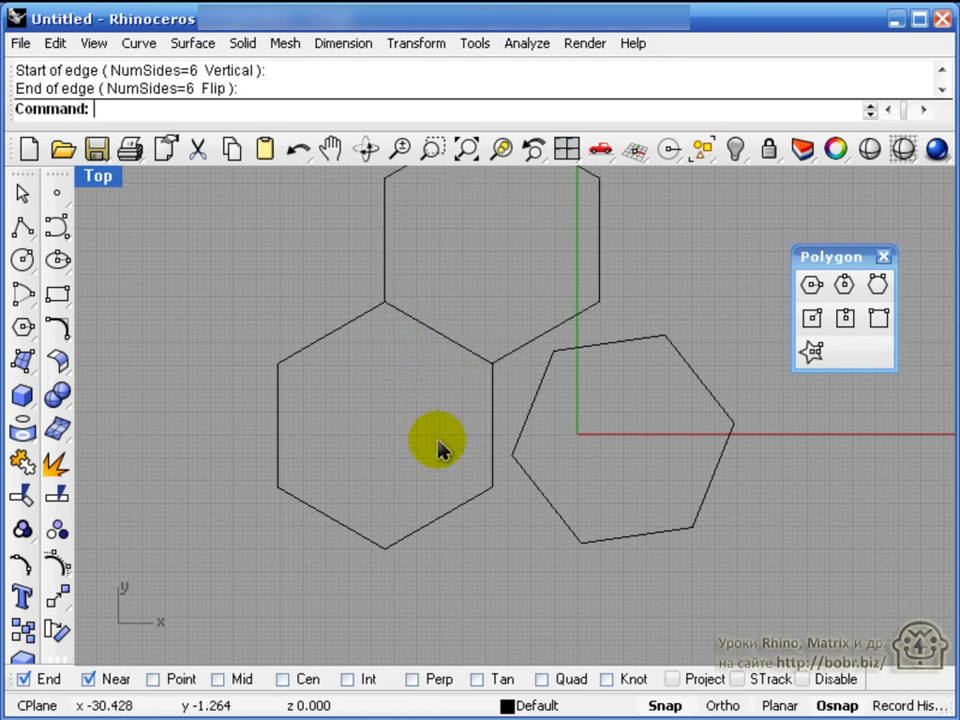
Delete one of the two coincident curves of the first hexagon.
{"action": "left_click", "coordinate": [356, 336]}
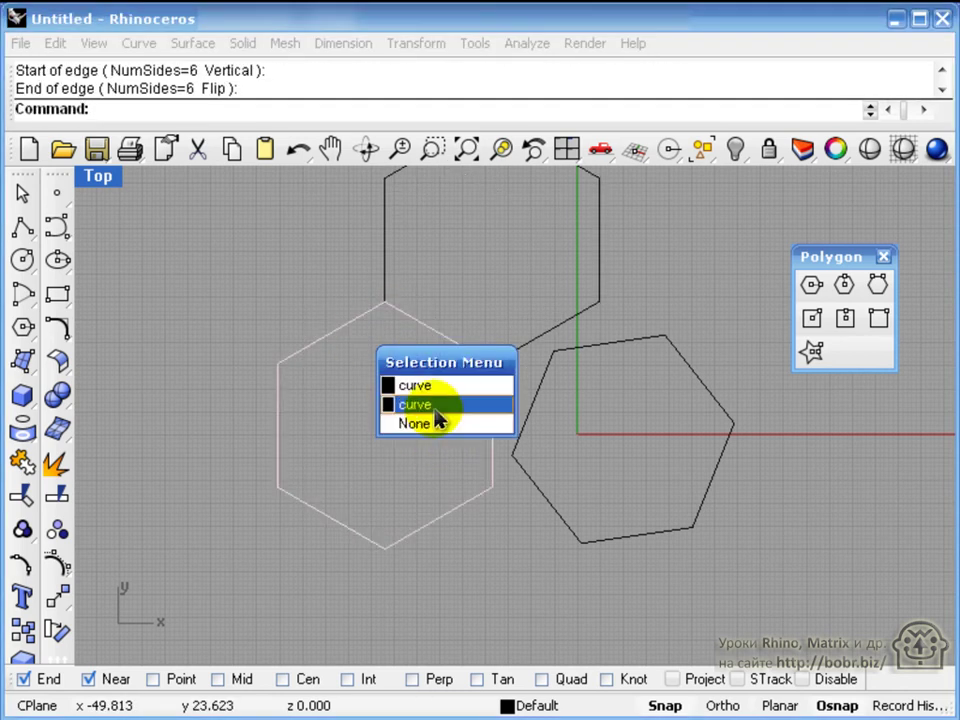
{"action": "left_click", "coordinate": [437, 404]}
{"action": "key", "text": "Delete"}
Draw two hexagons by edge on the outer sides of the upper hexagon's upper-left edge and left vertical edge.
{"action": "right_click_drag", "start_coordinate": [482, 445], "coordinate": [486, 565]}
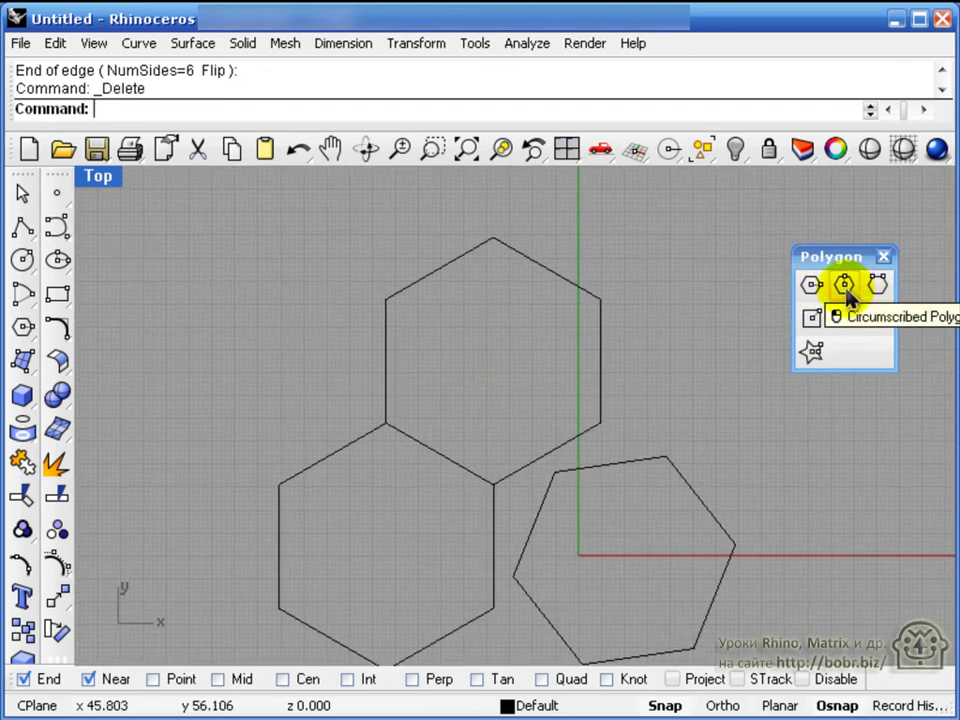
{"action": "left_click", "coordinate": [877, 285]}
{"action": "left_click", "coordinate": [385, 300]}
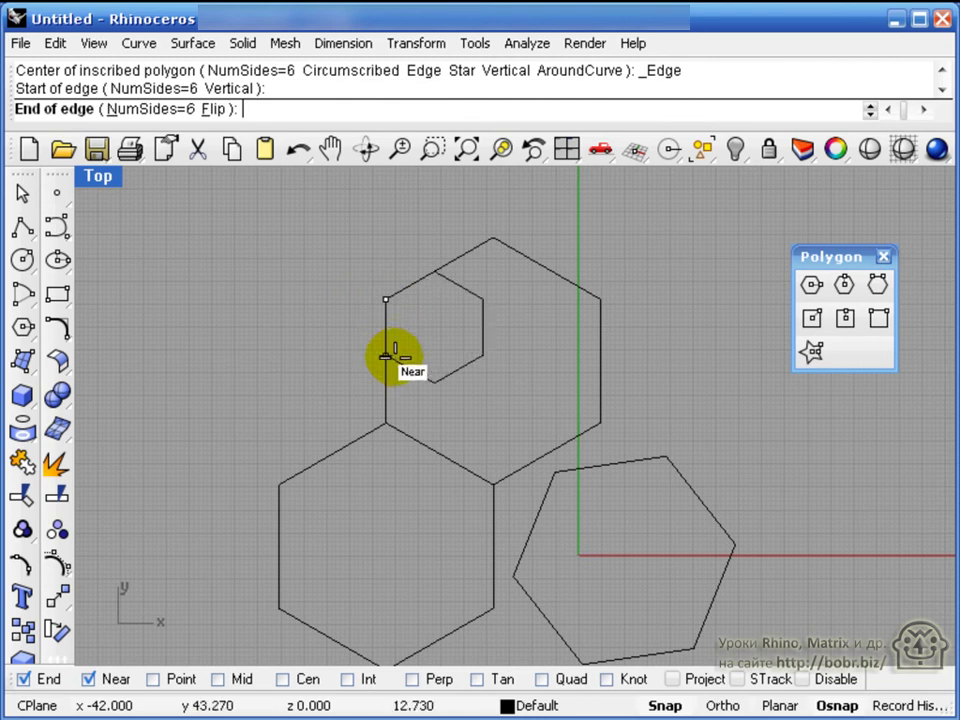
{"action": "left_click", "coordinate": [493, 242]}
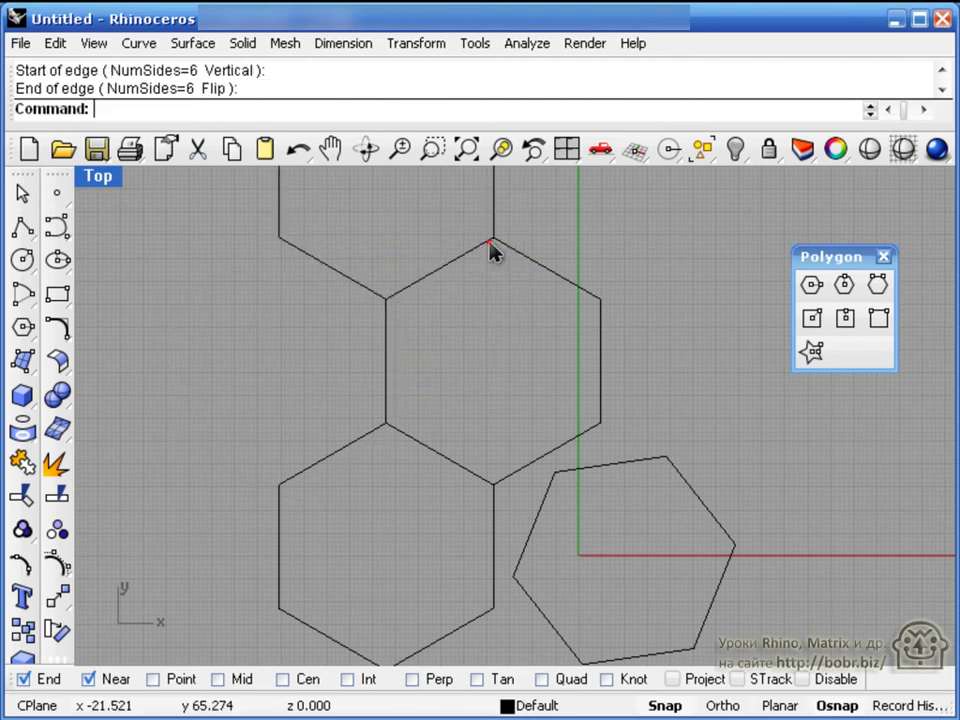
{"action": "right_click", "coordinate": [360, 402]}
{"action": "left_click", "coordinate": [385, 424]}
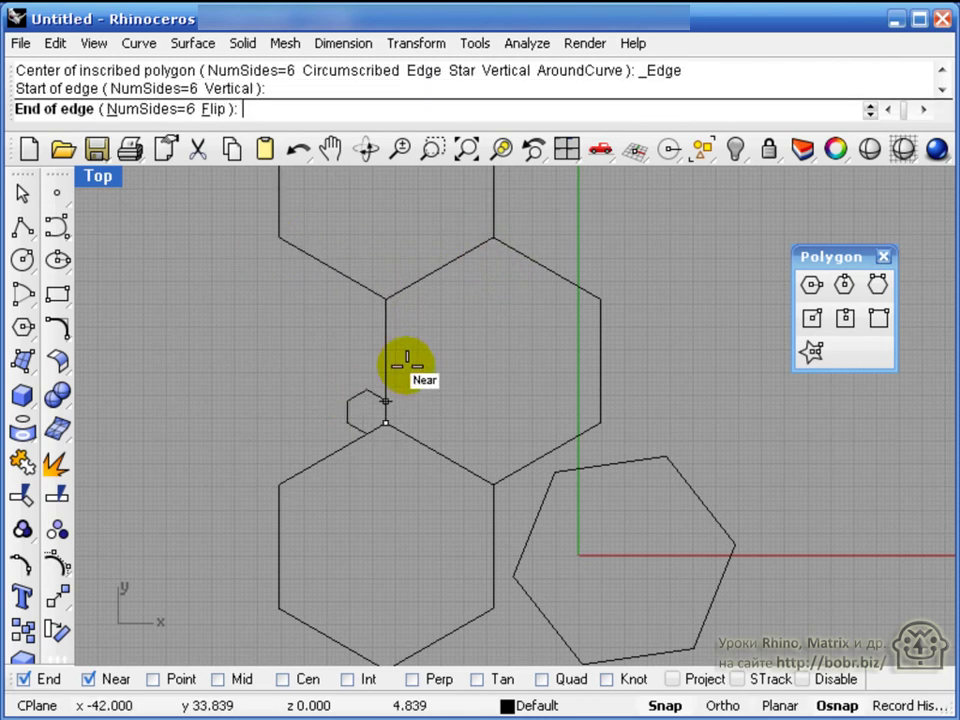
{"action": "left_click", "coordinate": [389, 300]}
Draw a star with NumSides=6 beside the hexagons, with an outer radius of about 47 and a much smaller second radius.
{"action": "scroll", "coordinate": [452, 467], "scroll_direction": "down", "scroll_amount": 3}
{"action": "scroll", "coordinate": [452, 467], "scroll_direction": "down", "scroll_amount": 1}
{"action": "right_click_drag", "start_coordinate": [480, 446], "coordinate": [443, 417]}
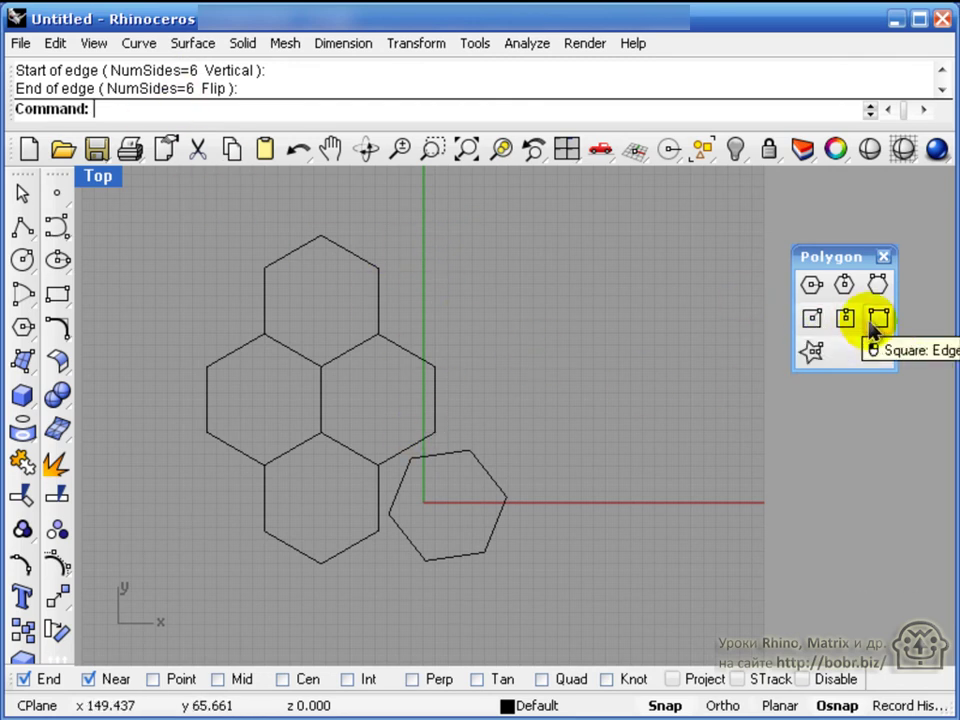
{"action": "left_click", "coordinate": [812, 352]}
{"action": "left_click", "coordinate": [608, 414]}
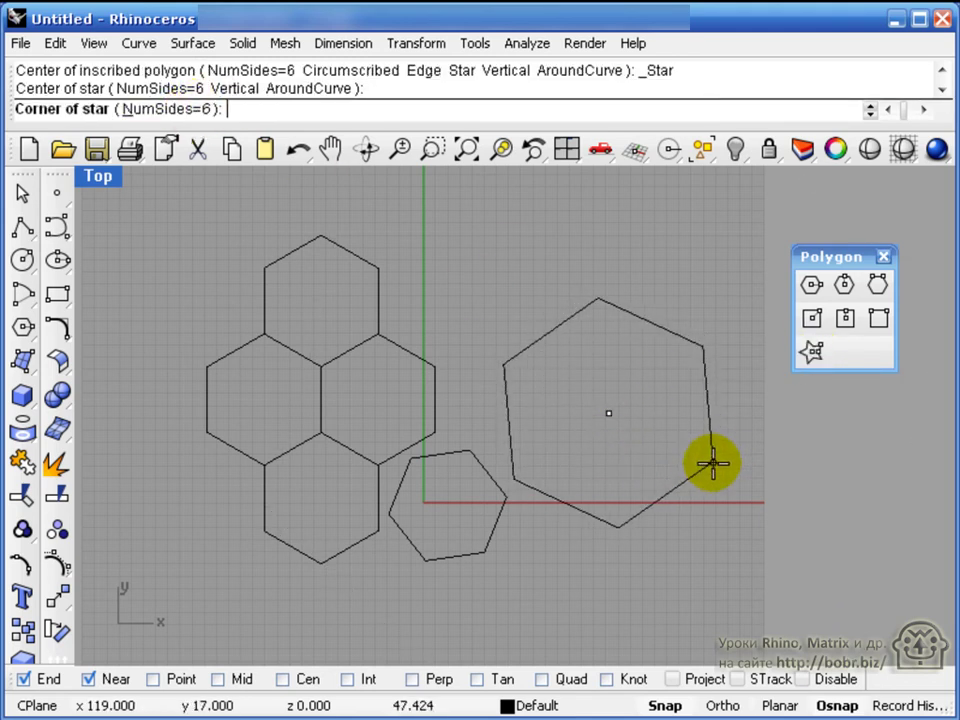
{"action": "left_click", "coordinate": [712, 463]}
{"action": "left_click", "coordinate": [647, 428]}
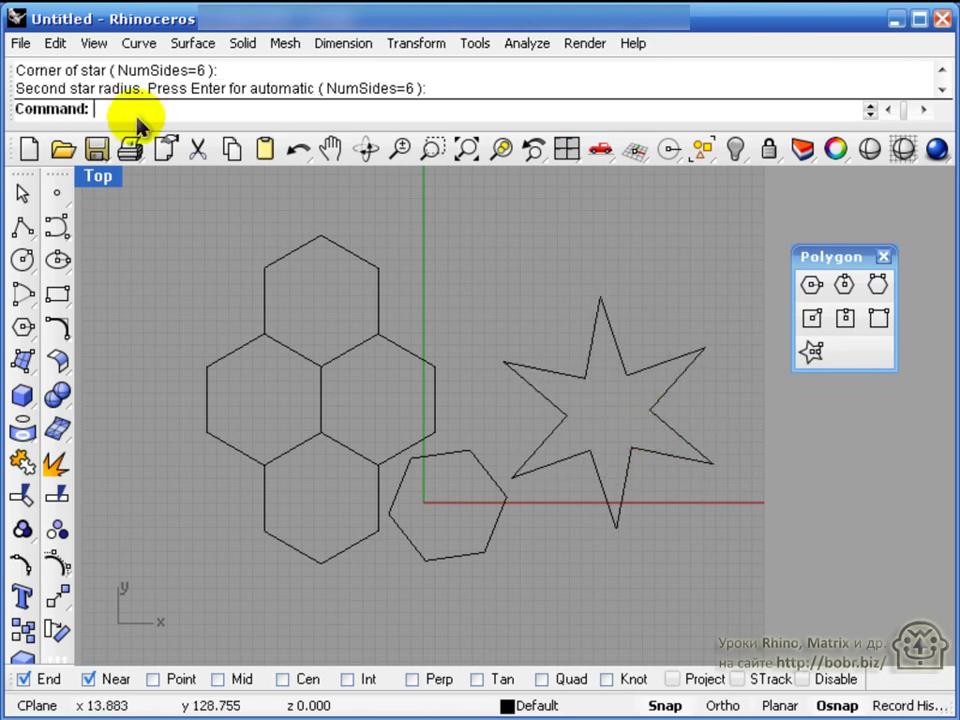
Draw a star with NumSides=5 below the six-pointed star, one corner straight above its center and an automatic second radius.
{"action": "left_click", "coordinate": [811, 352]}
{"action": "left_click", "coordinate": [777, 540]}
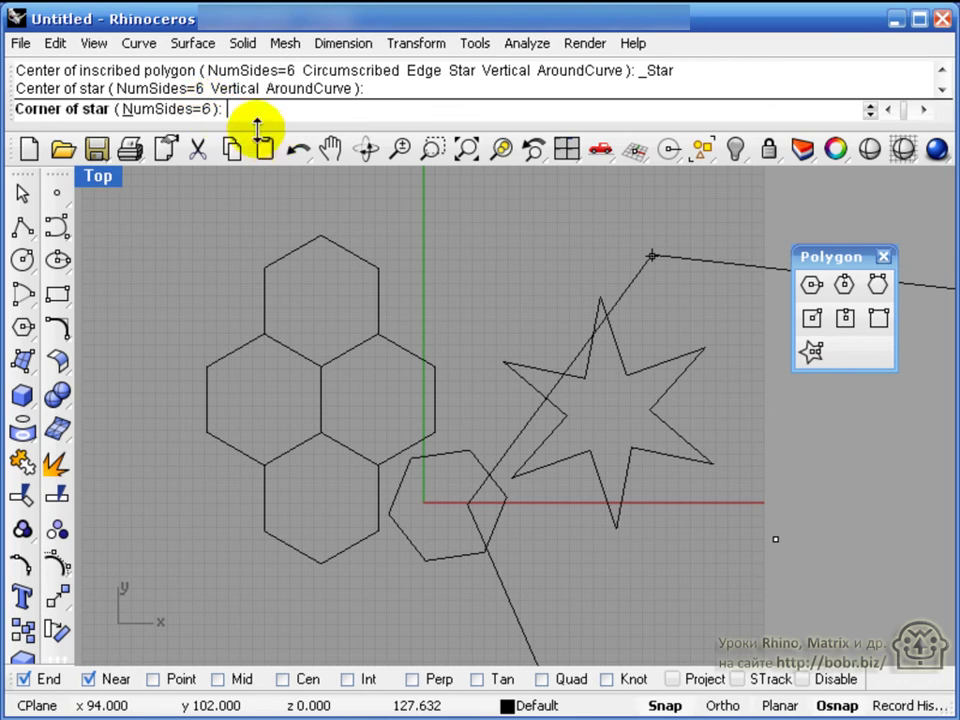
{"action": "left_click", "coordinate": [196, 108]}
{"action": "type", "text": "5"}
{"action": "key", "text": "Return"}
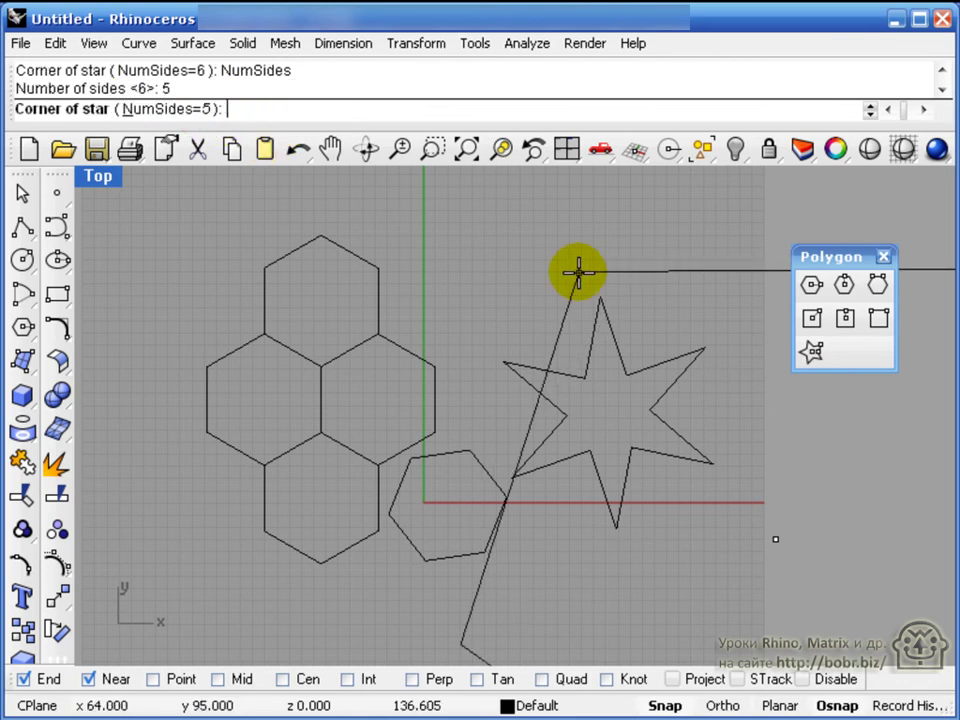
{"action": "left_click", "coordinate": [779, 440]}
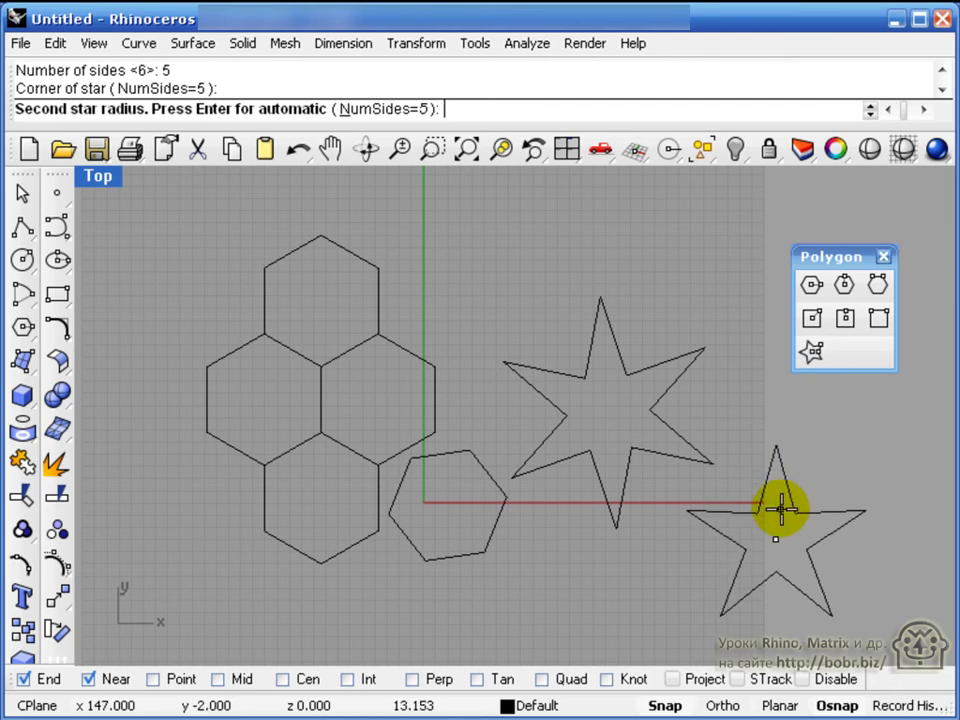
{"action": "right_click", "coordinate": [781, 507]}
Close the floating Polygon tool set and delete all seven curves.
{"action": "right_click_drag", "start_coordinate": [645, 508], "coordinate": [566, 493]}
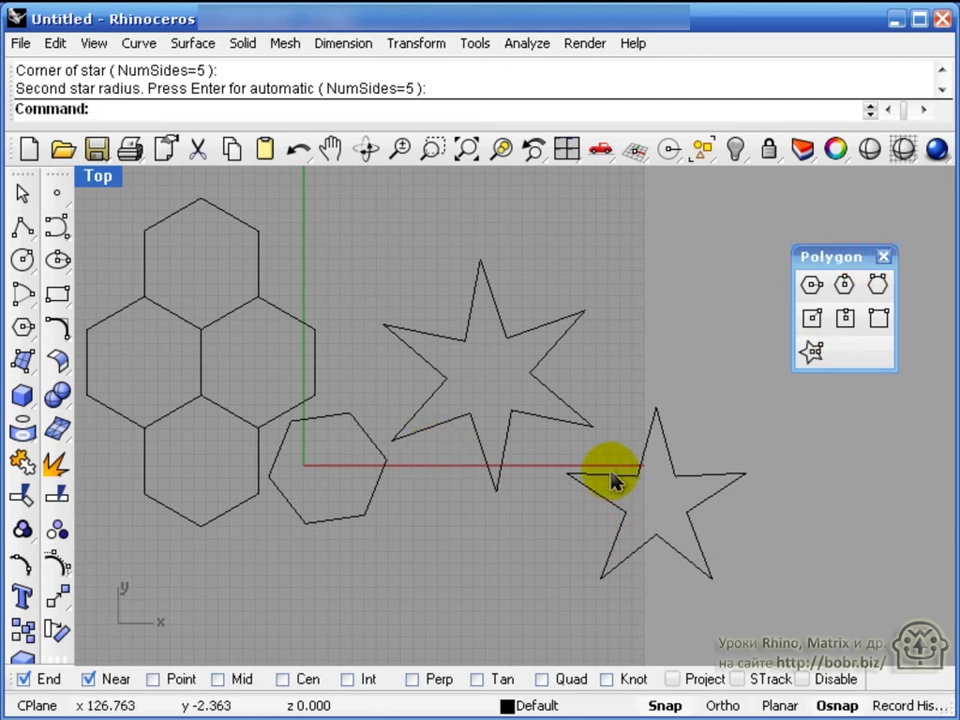
{"action": "left_click", "coordinate": [883, 256]}
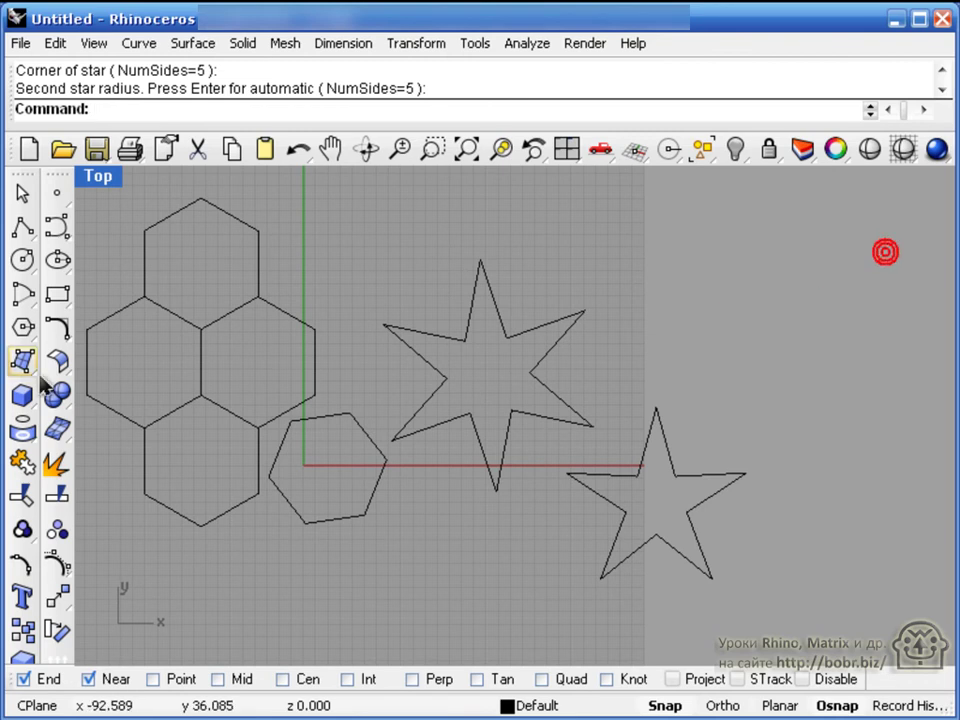
{"action": "right_click_drag", "start_coordinate": [752, 546], "coordinate": [831, 566]}
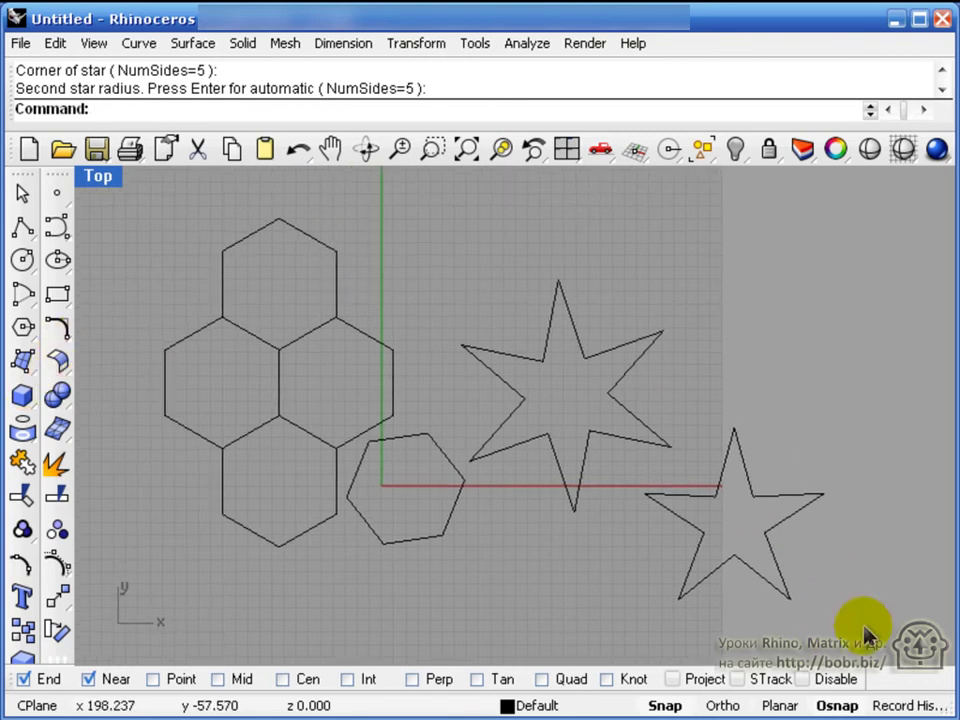
{"action": "left_click_drag", "start_coordinate": [131, 203], "coordinate": [175, 205]}
{"action": "key", "text": "Delete"}
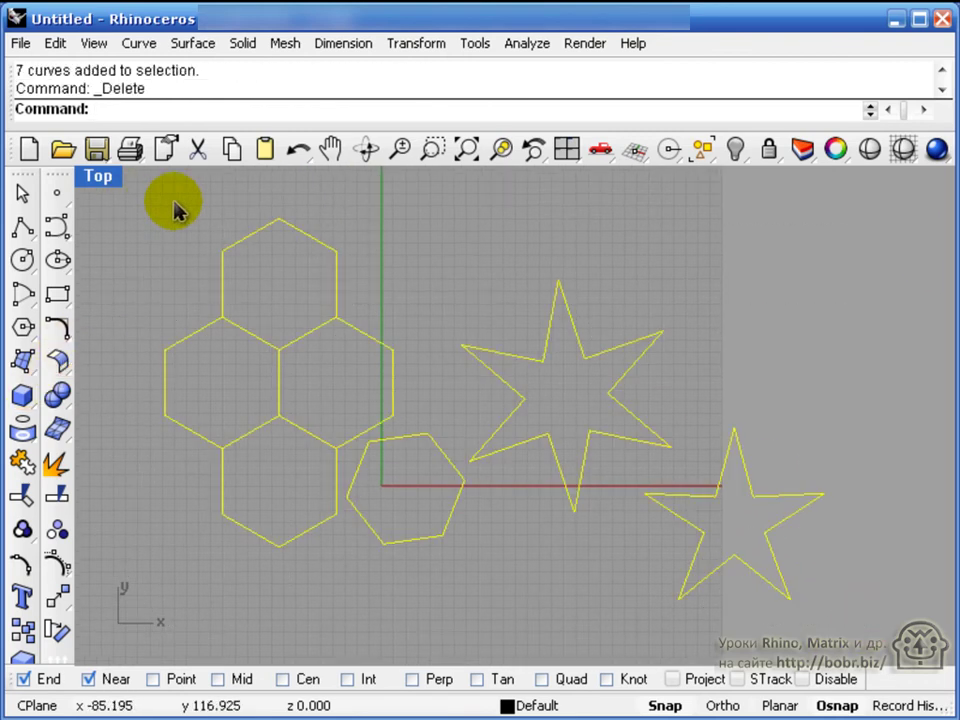
Float the Curve tool set over the Top viewport near its title.
{"action": "left_click", "coordinate": [53, 230]}
{"action": "left_click_drag", "start_coordinate": [100, 222], "coordinate": [160, 213]}
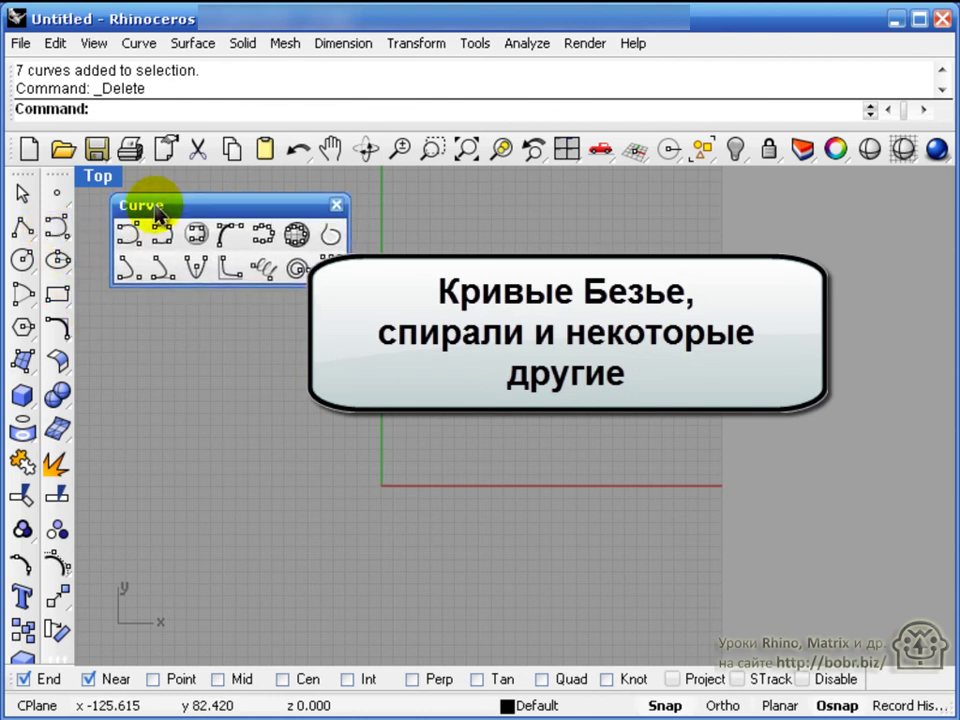
{"action": "right_click_drag", "start_coordinate": [343, 492], "coordinate": [350, 507]}
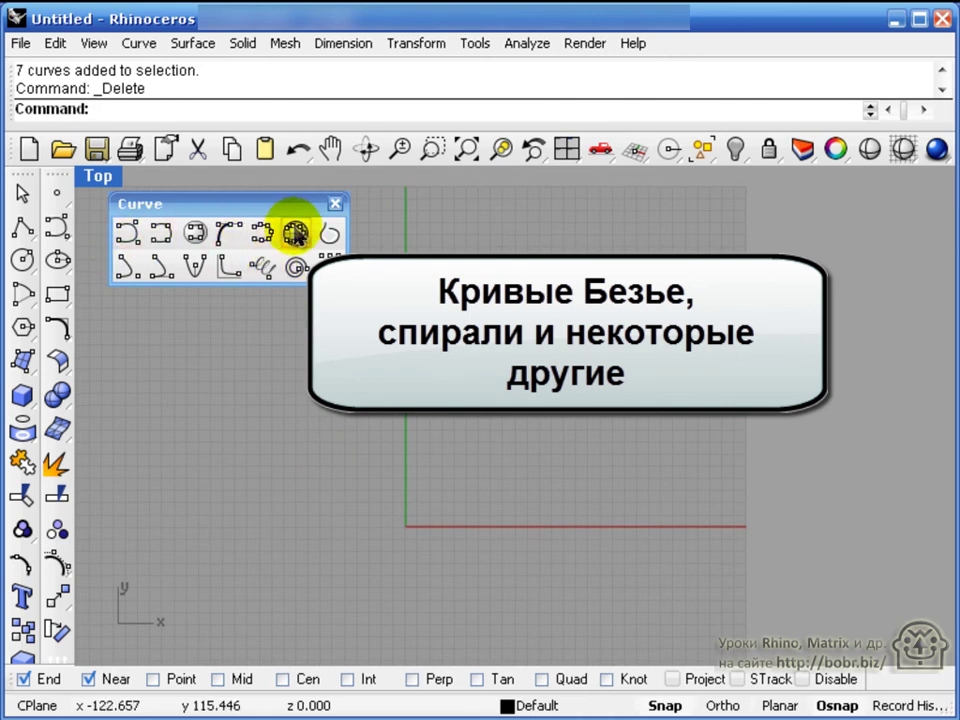
Start a HandleCurve near the origin and place two curve points along the x axis, pulling both handles upward.
{"action": "left_click", "coordinate": [230, 240]}
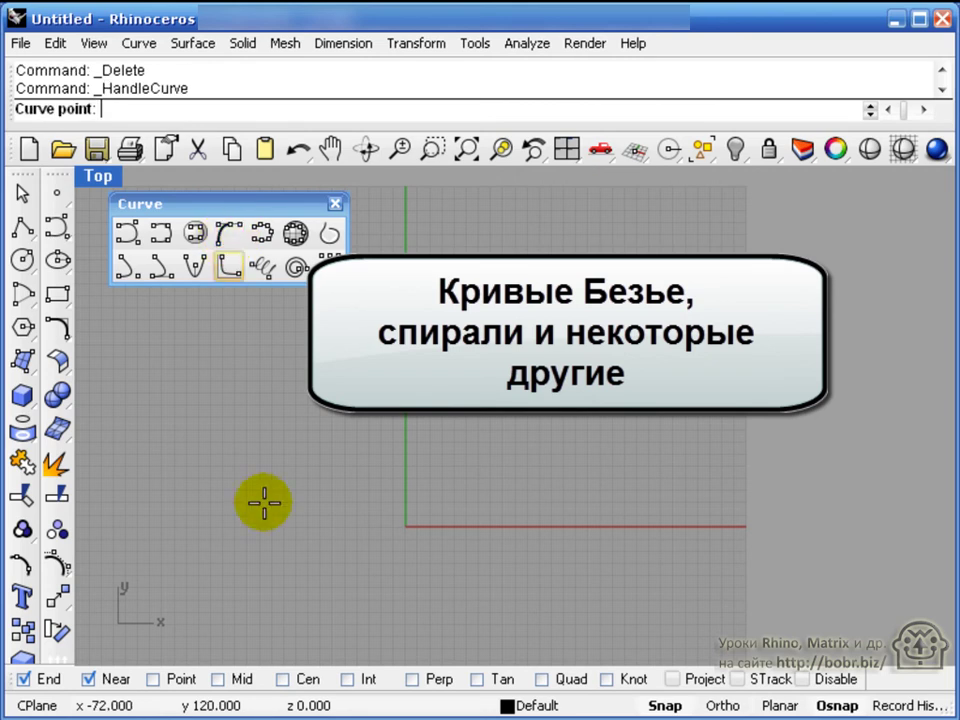
{"action": "left_click", "coordinate": [355, 521]}
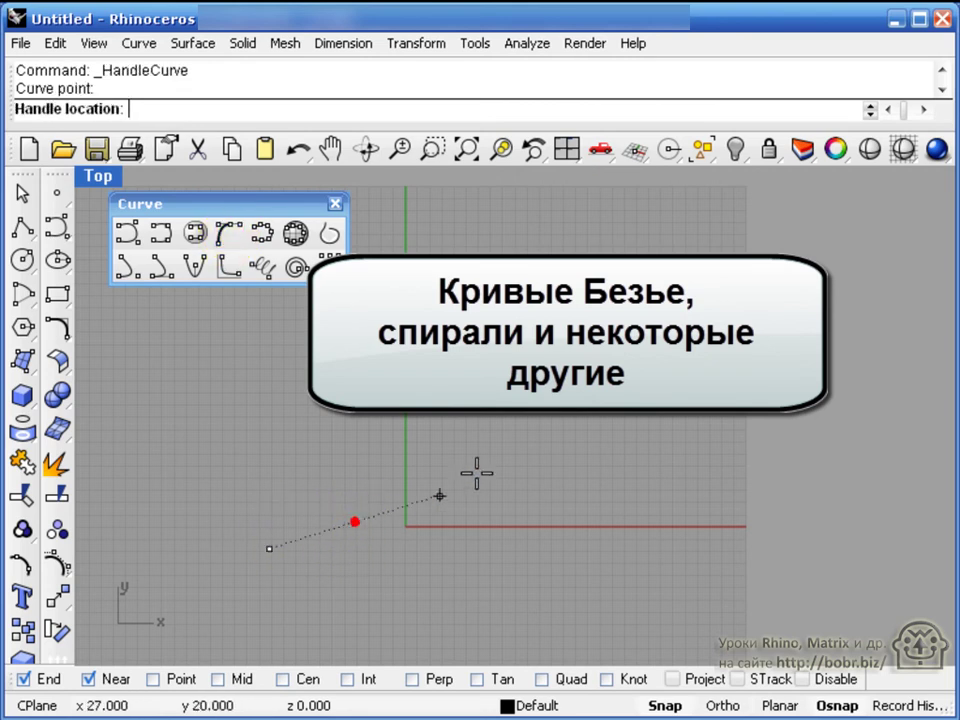
{"action": "left_click", "coordinate": [405, 455]}
{"action": "left_click", "coordinate": [557, 517]}
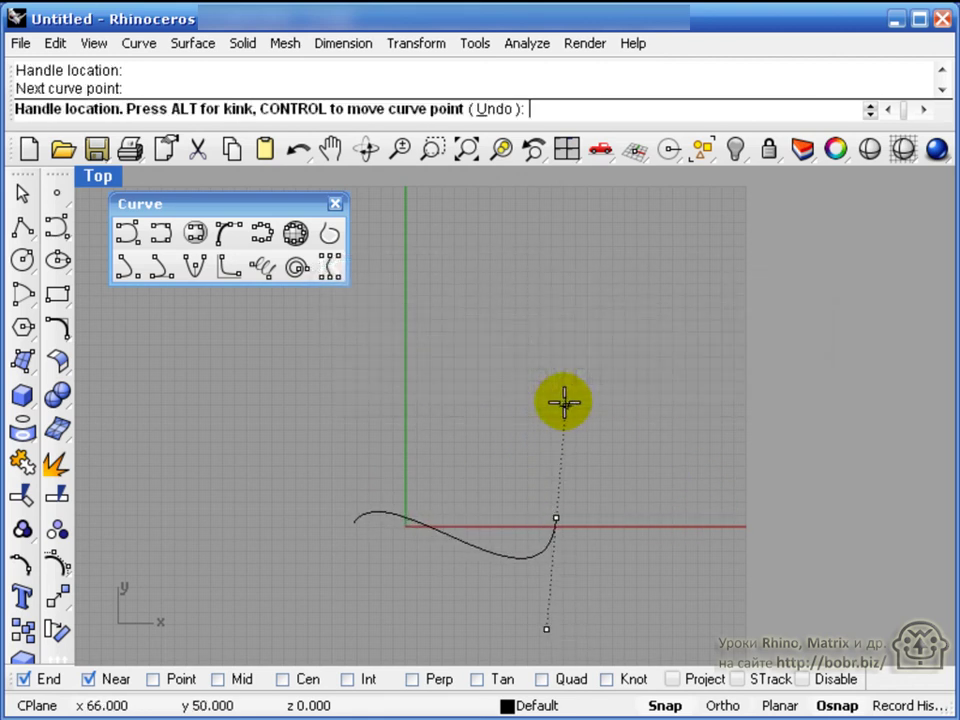
{"action": "left_click", "coordinate": [563, 395]}
Add a third curve point, shift it from below to just above the x axis, and set its handle to the upper right.
{"action": "left_click", "coordinate": [665, 541]}
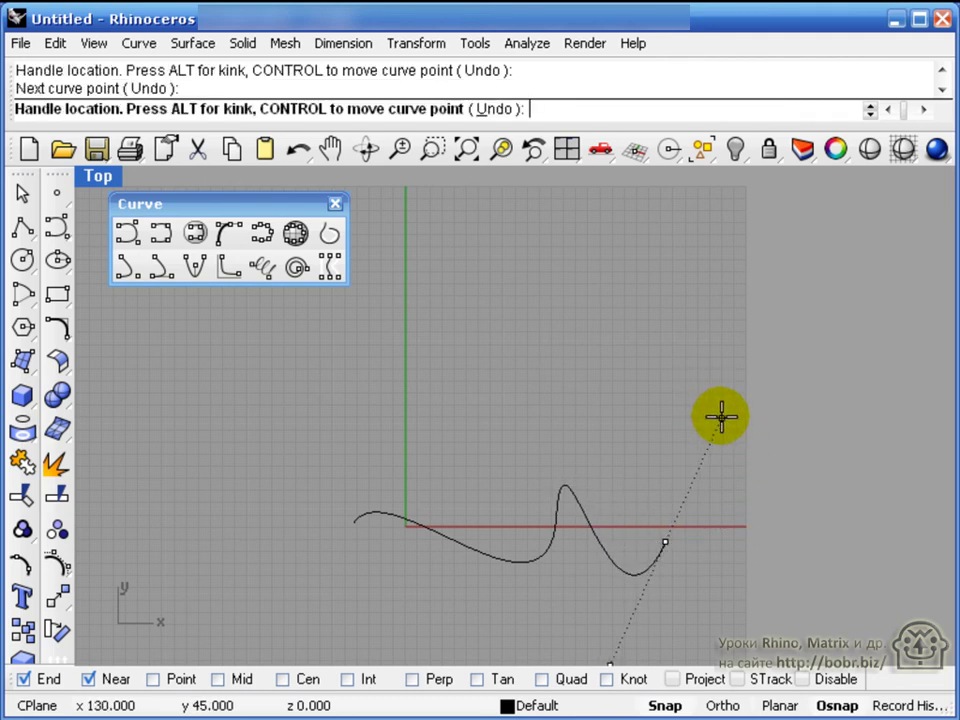
{"action": "key", "text": "ctrl"}
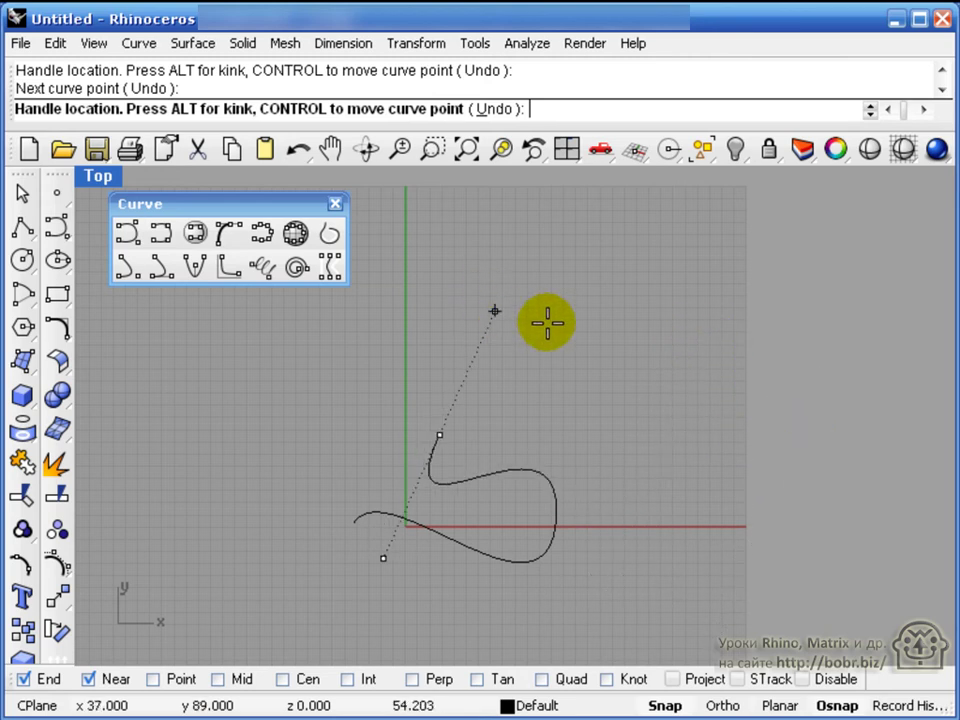
{"action": "left_click", "coordinate": [713, 363]}
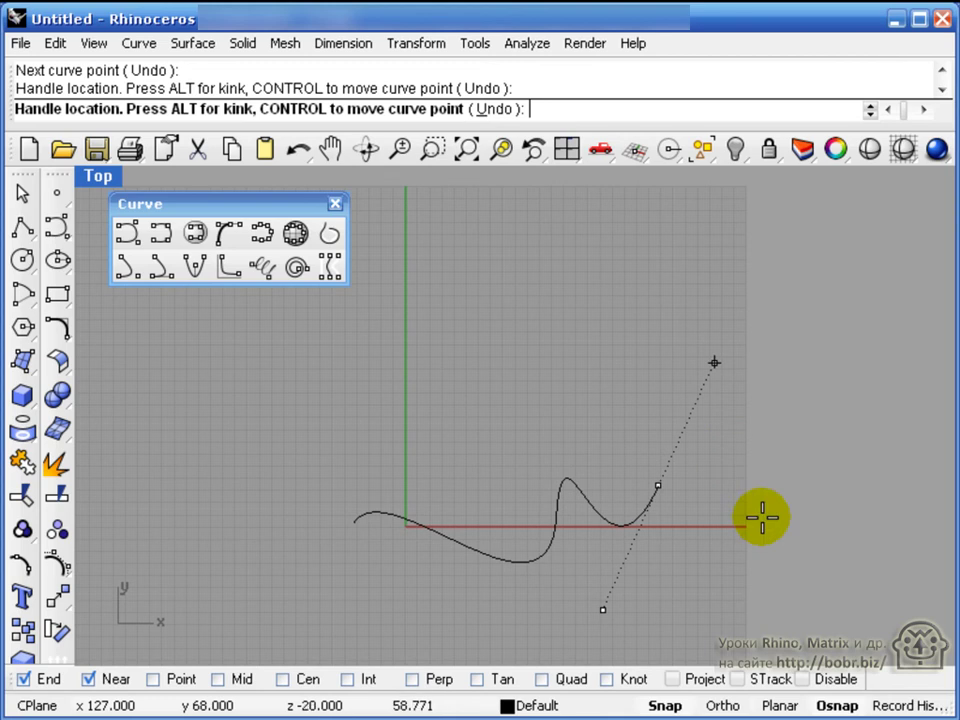
{"action": "left_click", "coordinate": [718, 396]}
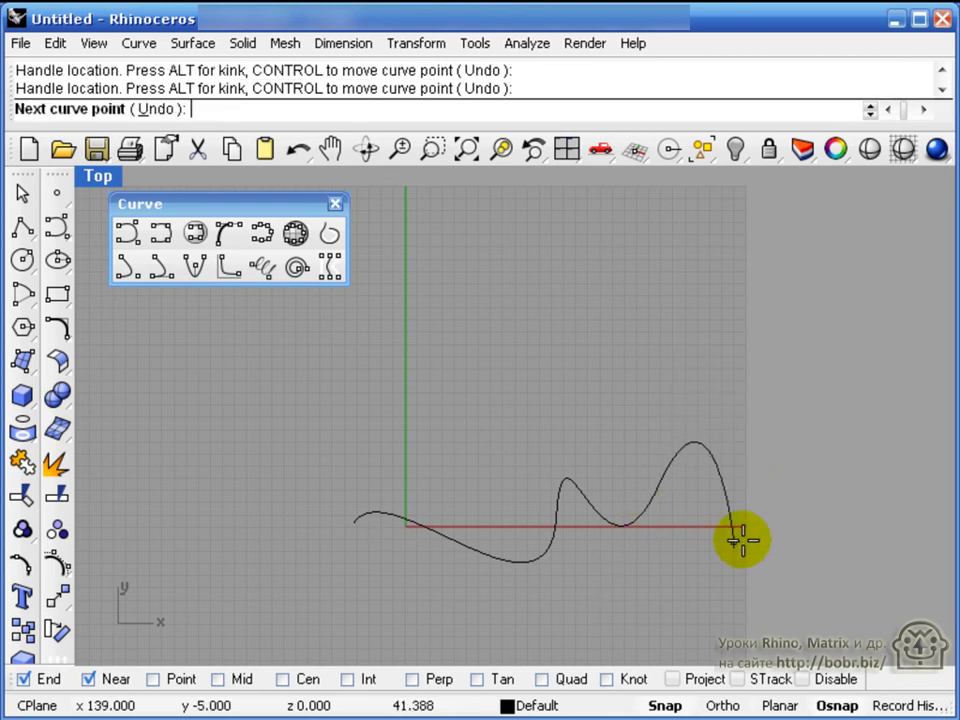
Extend the handle curve with three more curve points above the x axis, kinking the handles at the first and last, and finish it.
{"action": "left_click", "coordinate": [625, 341]}
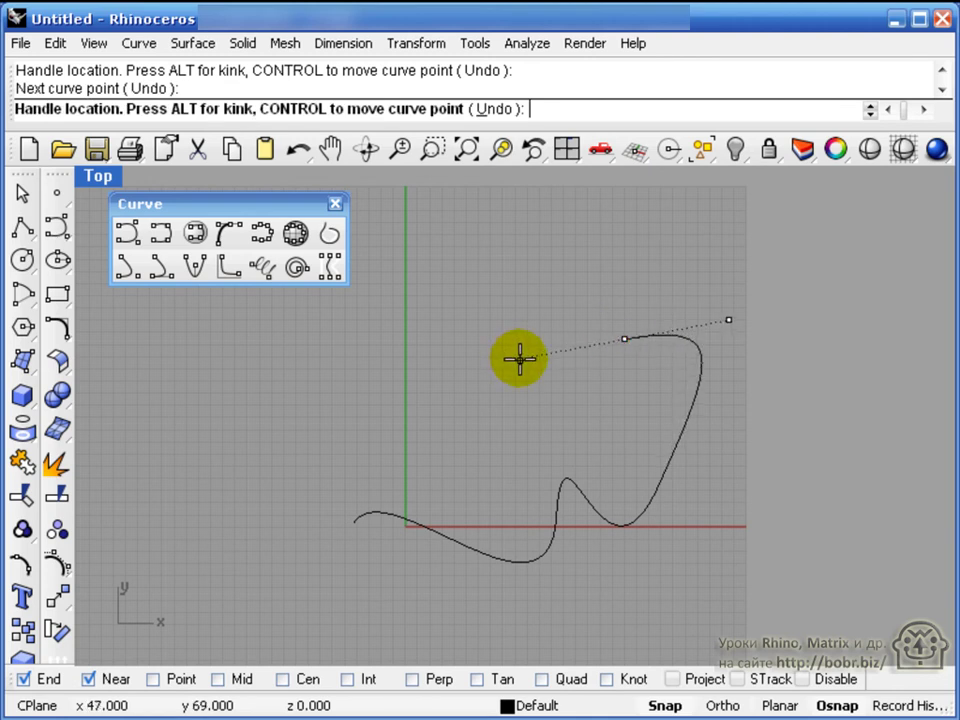
{"action": "left_click", "coordinate": [637, 258]}
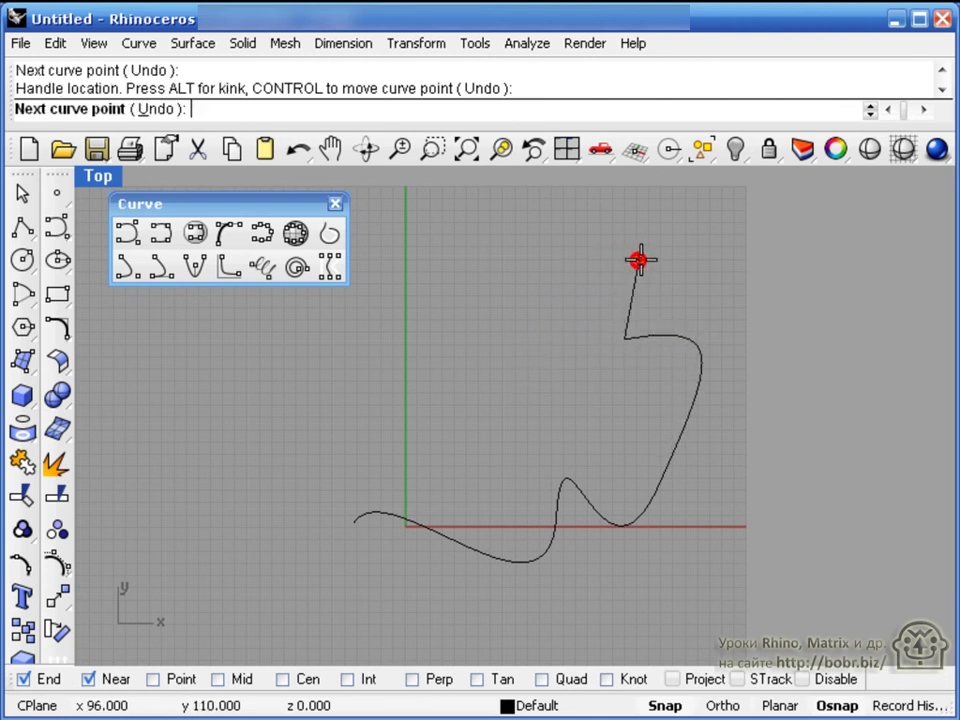
{"action": "left_click", "coordinate": [805, 262]}
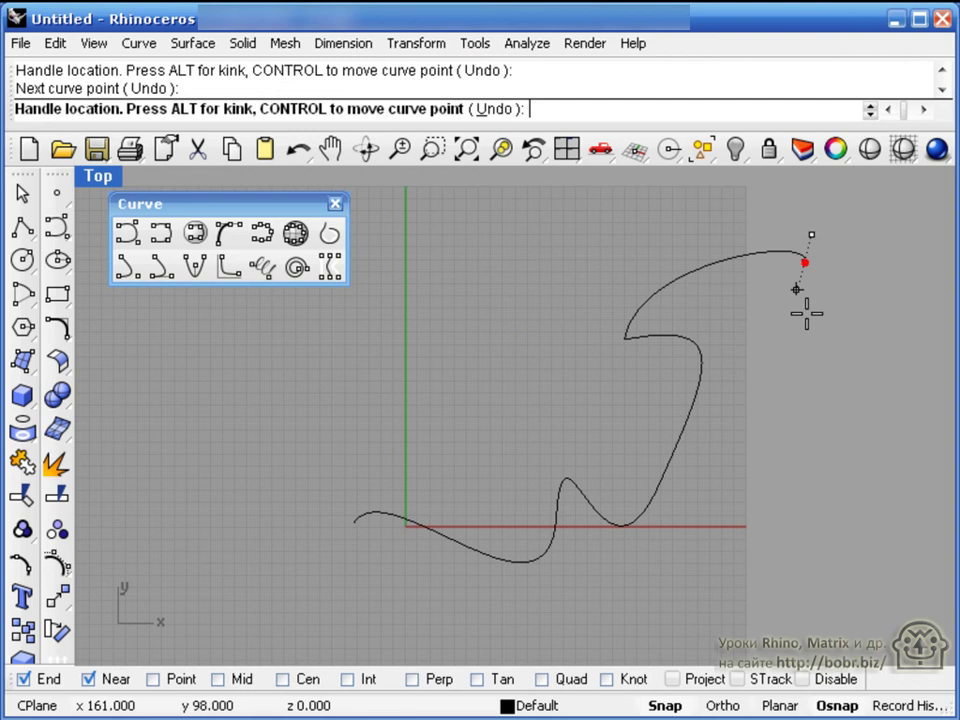
{"action": "left_click", "coordinate": [815, 392]}
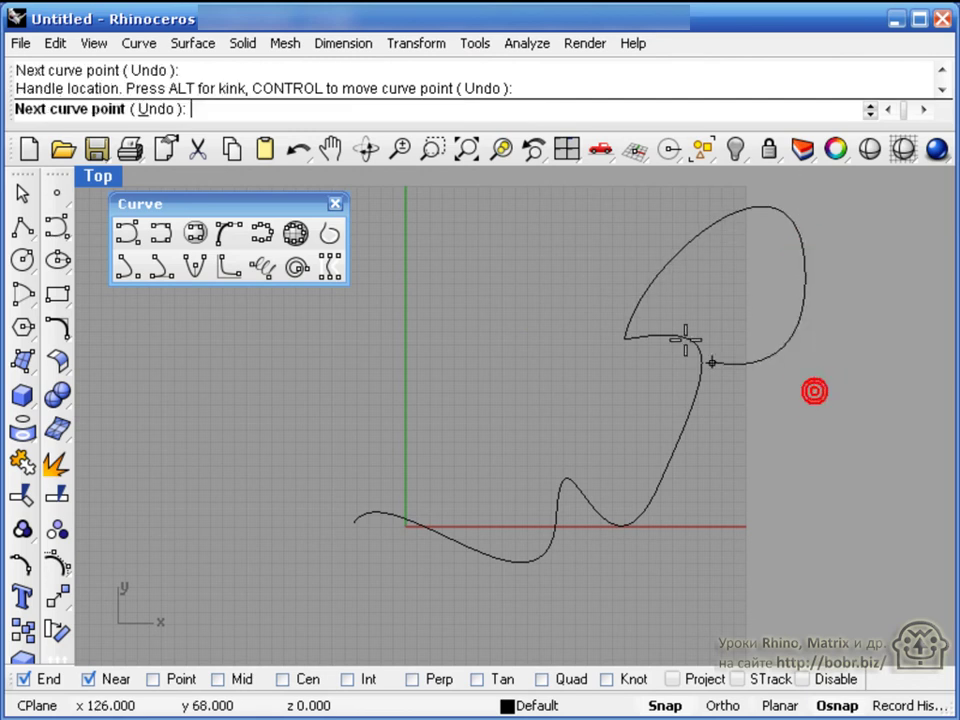
{"action": "left_click", "coordinate": [792, 404]}
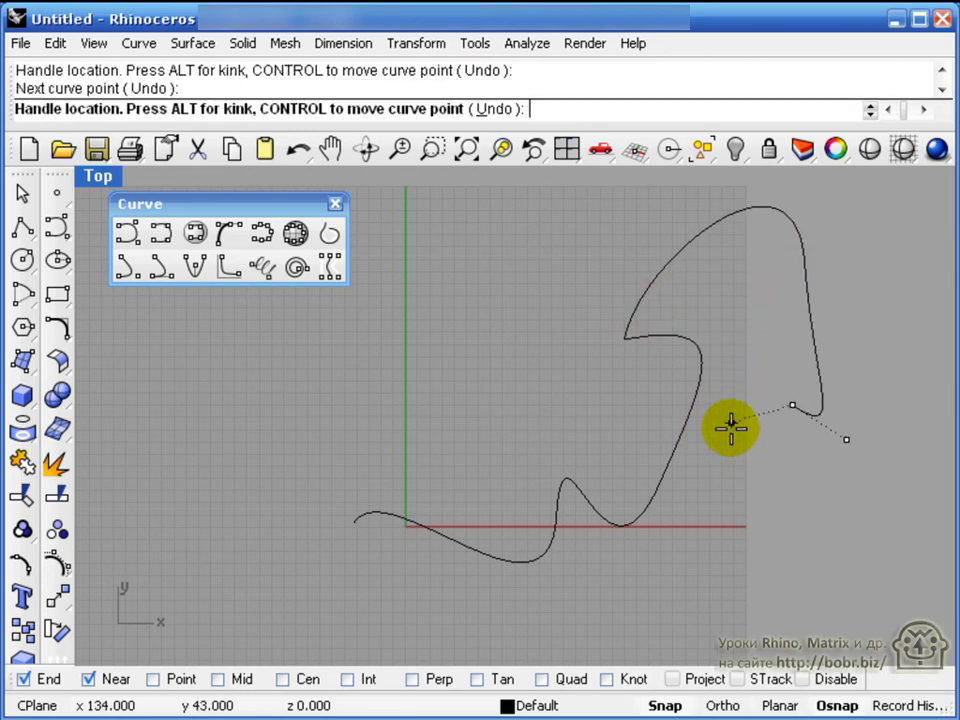
{"action": "left_click", "coordinate": [759, 473]}
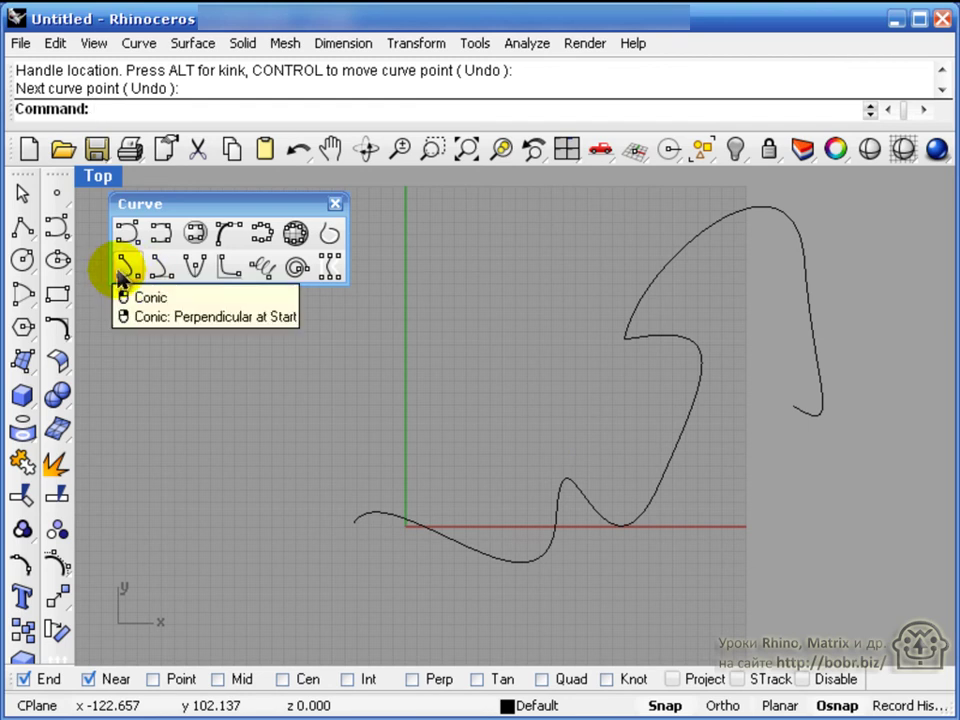
Draw a conic in the lower-left quadrant area with level end points, its apex straight above the start, and a curvature point near the apex.
{"action": "left_click", "coordinate": [126, 272]}
{"action": "left_click", "coordinate": [130, 553]}
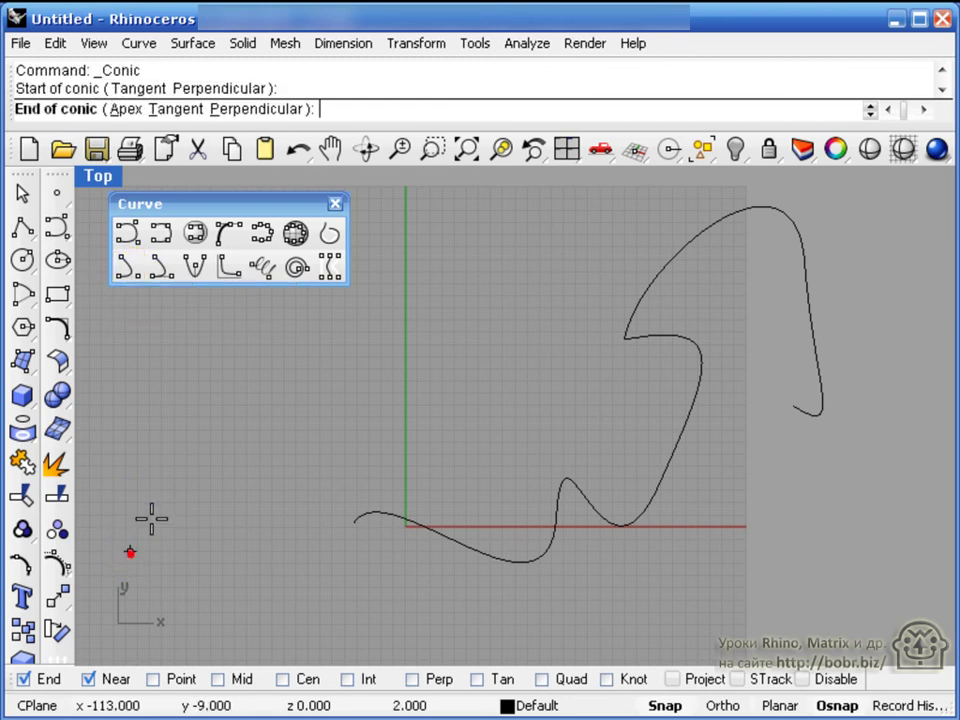
{"action": "left_click", "coordinate": [326, 553]}
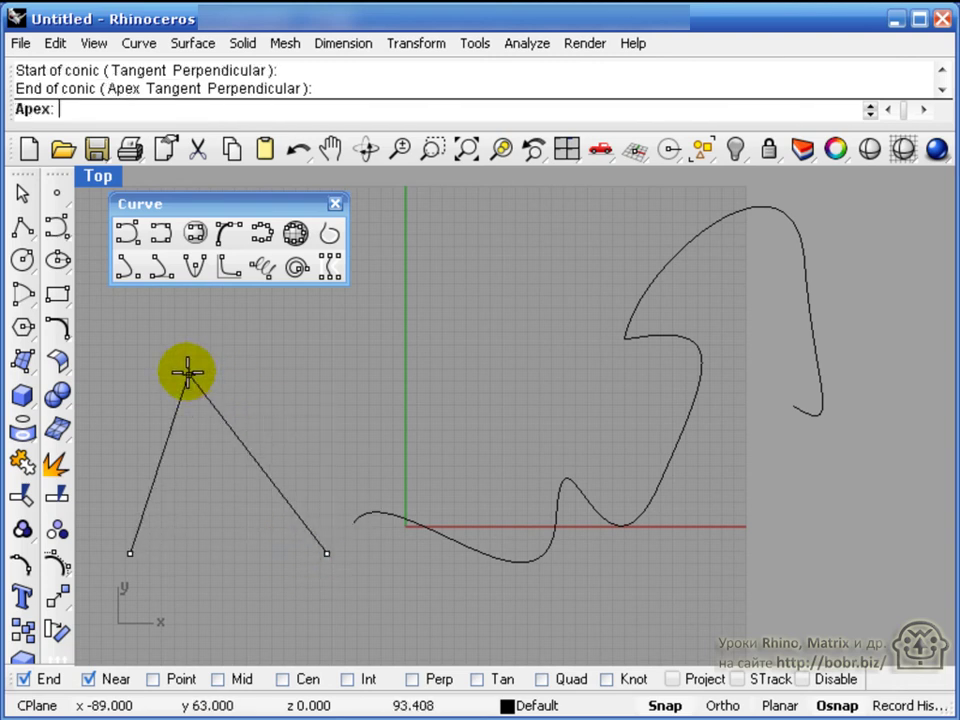
{"action": "left_click", "coordinate": [130, 351]}
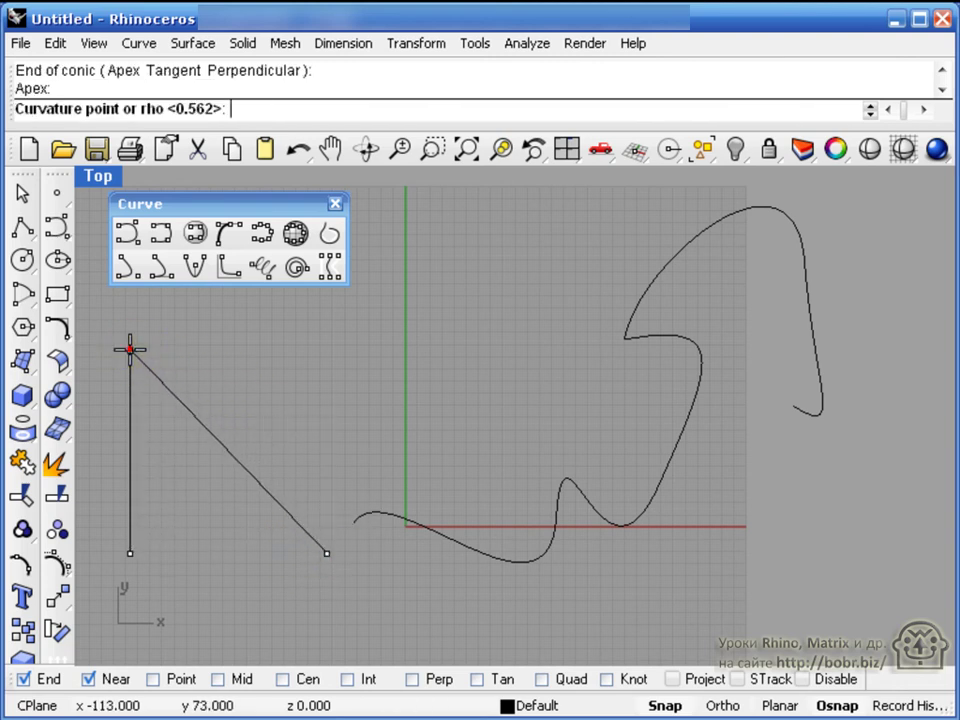
{"action": "left_click", "coordinate": [154, 410]}
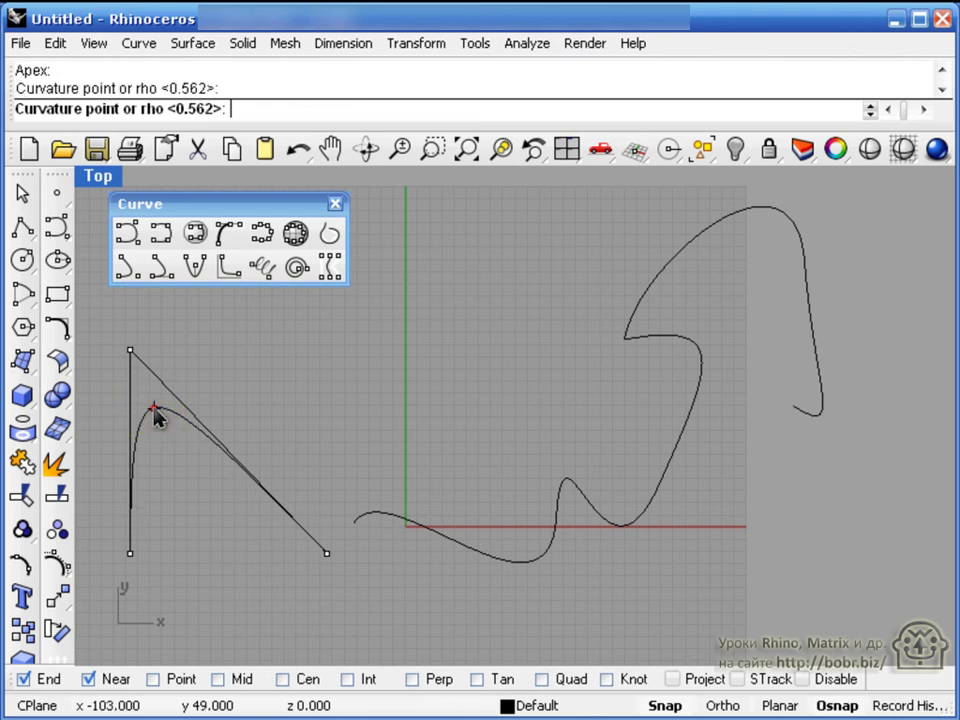
Draw a second conic spanning the y axis above the handle curve, with its apex high near the axis and a curvature point below it.
{"action": "left_click", "coordinate": [166, 285]}
{"action": "left_click", "coordinate": [430, 482]}
{"action": "left_click", "coordinate": [557, 414]}
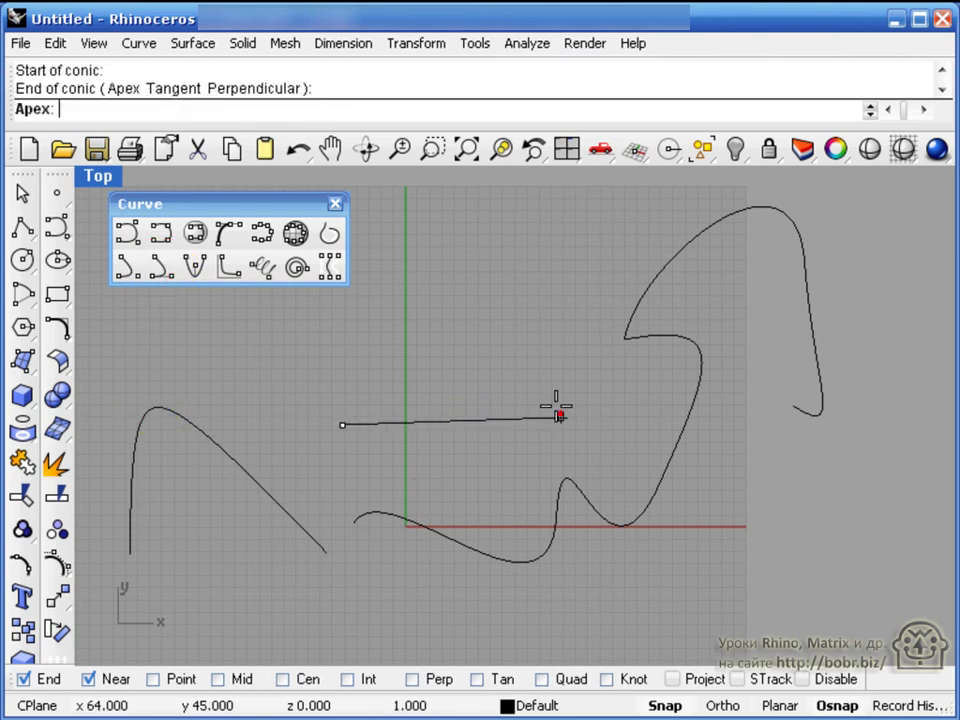
{"action": "left_click", "coordinate": [368, 260]}
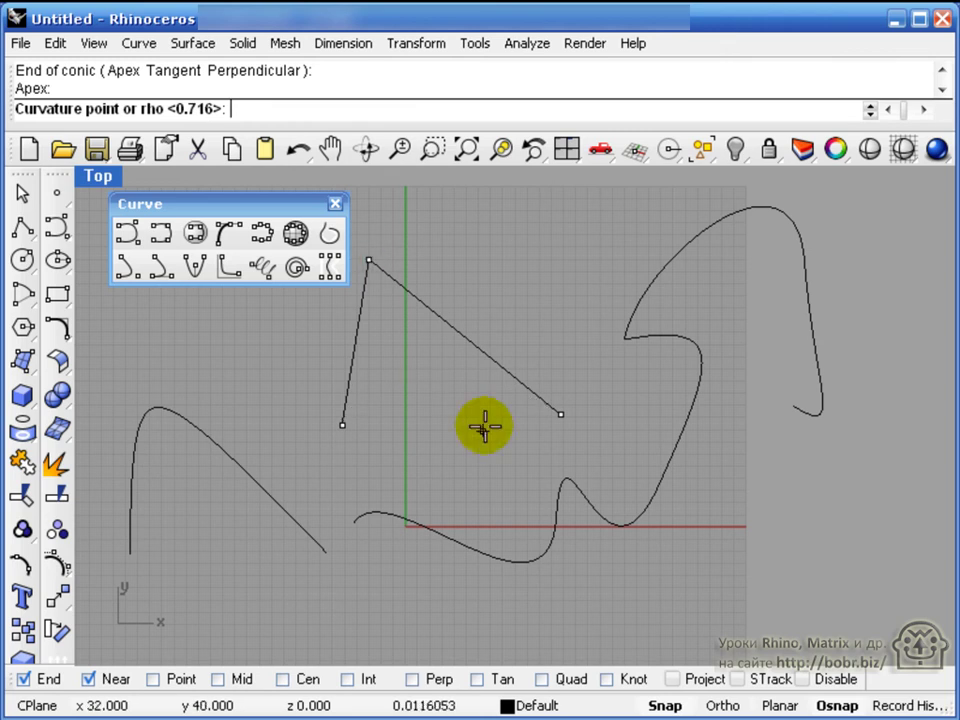
{"action": "left_click", "coordinate": [403, 332]}
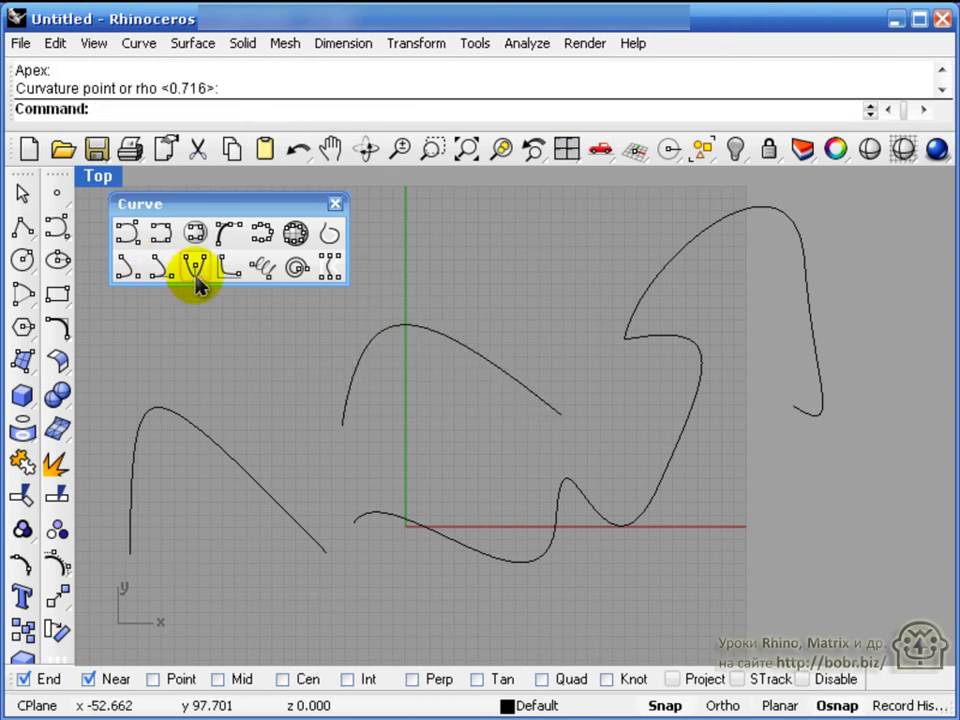
Draw a parabola with its focus between the two conics, opening rightward and ending past the y axis.
{"action": "left_click", "coordinate": [197, 268]}
{"action": "left_click", "coordinate": [261, 441]}
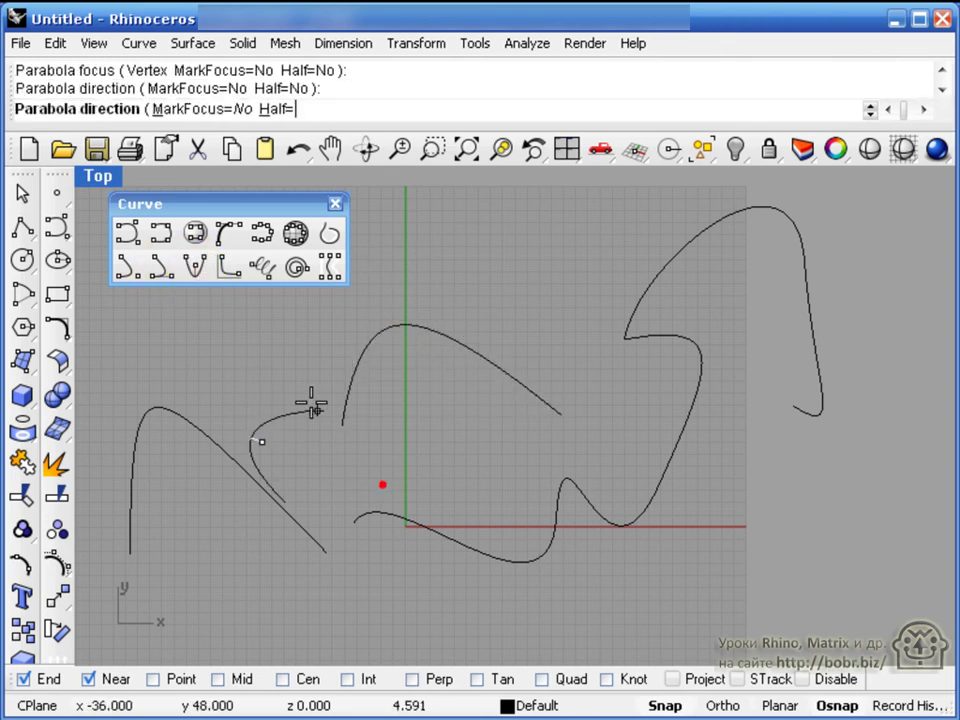
{"action": "left_click", "coordinate": [186, 403]}
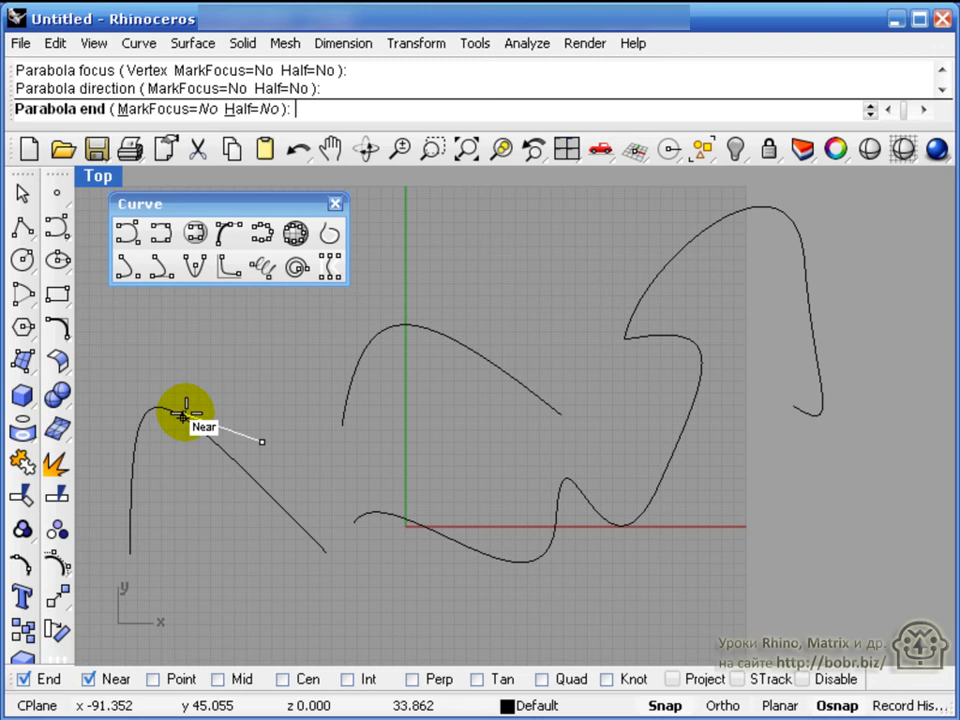
{"action": "left_click", "coordinate": [455, 422]}
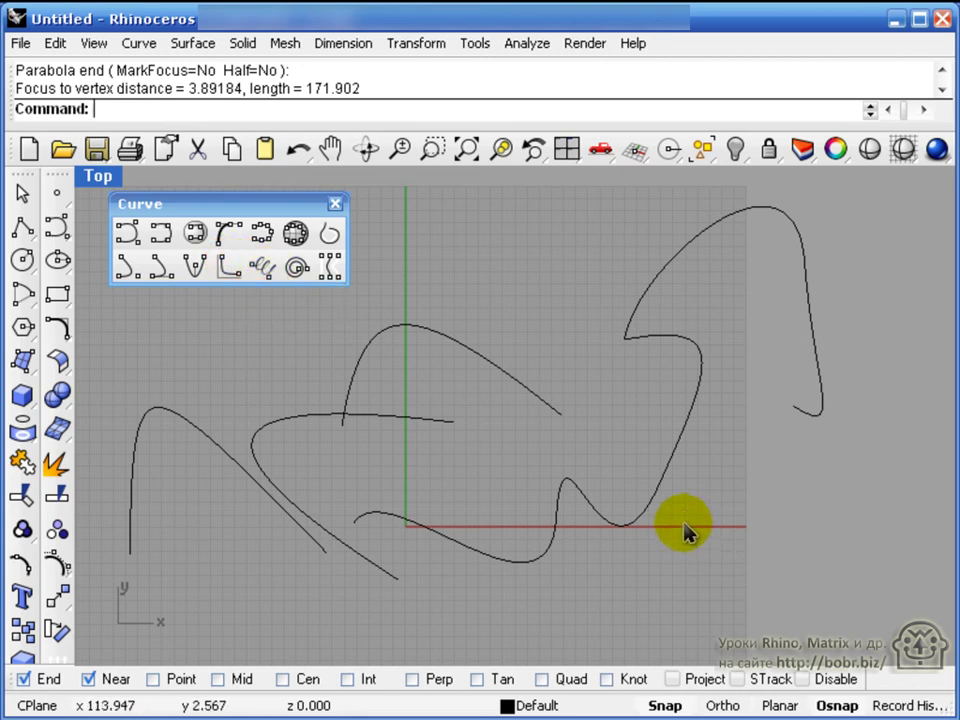
Delete all four curves.
{"action": "key", "text": "ctrl+a"}
{"action": "key", "text": "Delete"}
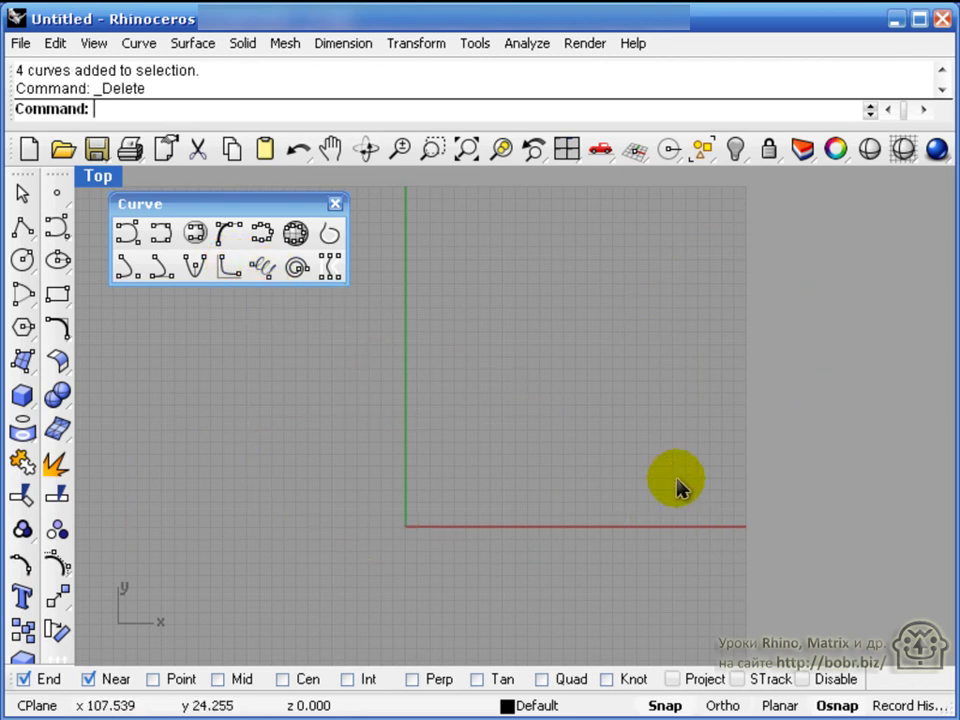
Draw a 20-turn helix with its axis running from the origin up the y axis and a radius of about 15.
{"action": "left_click", "coordinate": [262, 268]}
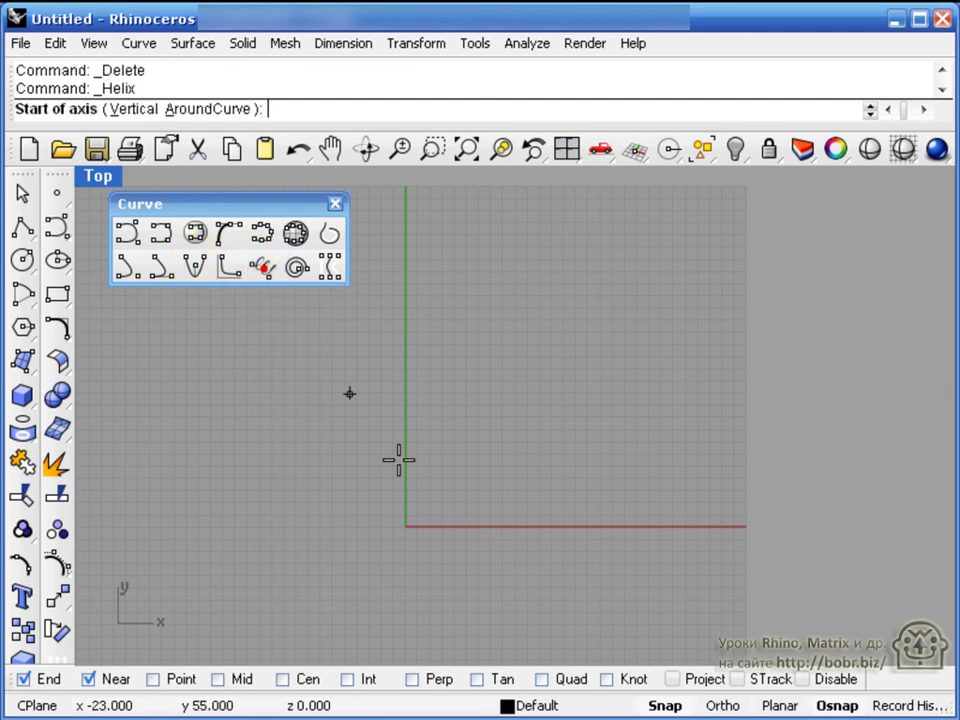
{"action": "left_click", "coordinate": [405, 525]}
{"action": "left_click", "coordinate": [404, 342]}
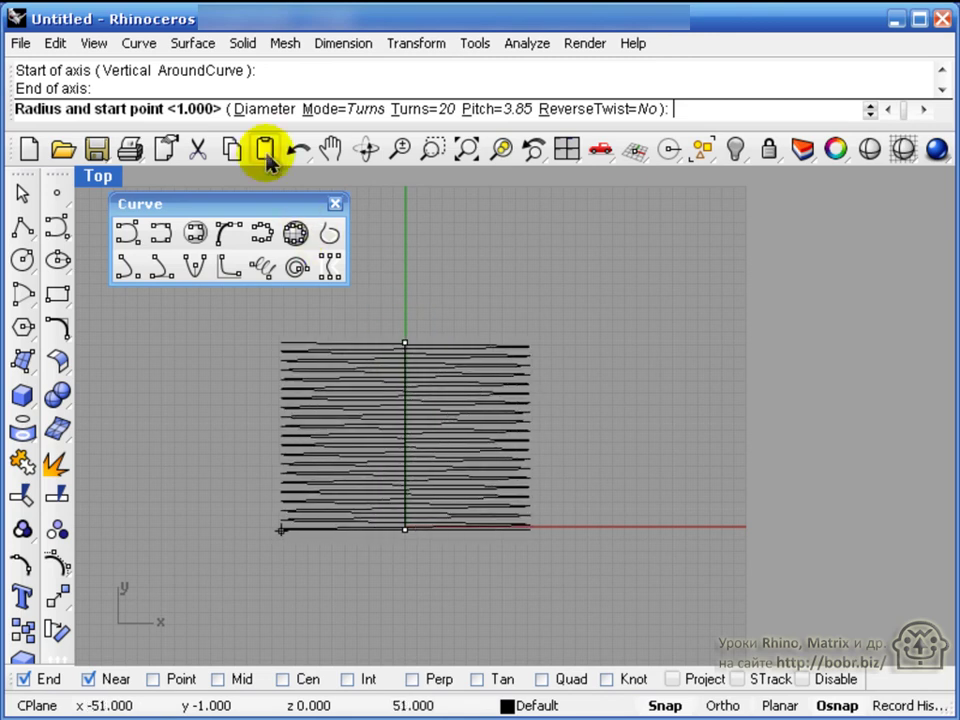
{"action": "left_click", "coordinate": [441, 518]}
Start a second helix from a point on the x axis beside the first, with a parallel axis of matching height.
{"action": "right_click_drag", "start_coordinate": [461, 369], "coordinate": [562, 333]}
{"action": "double_click", "coordinate": [118, 186]}
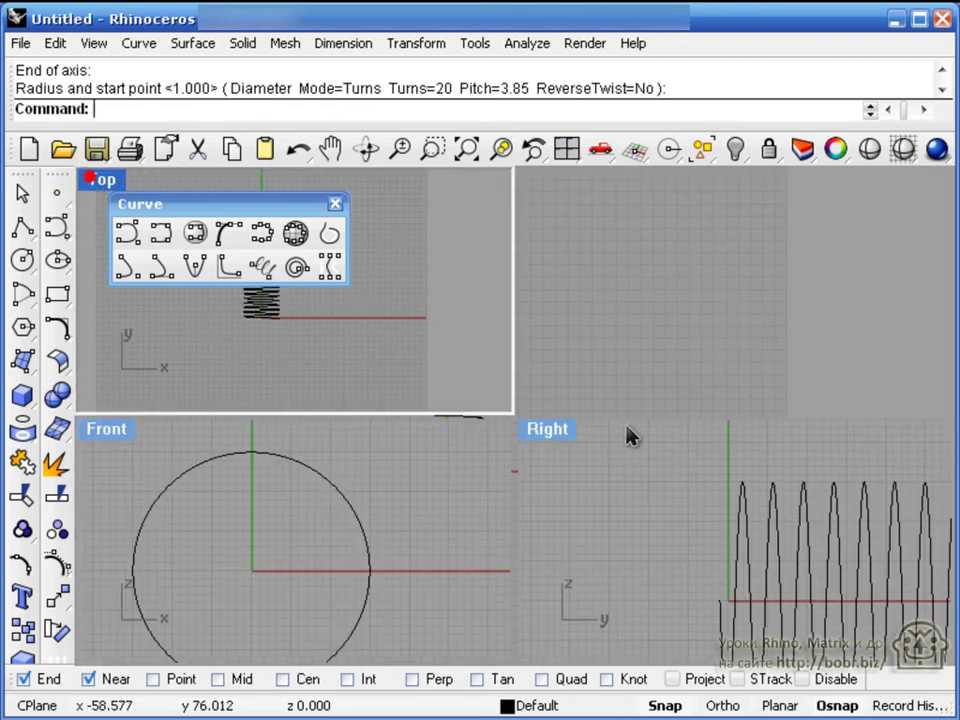
{"action": "right_click_drag", "start_coordinate": [540, 386], "coordinate": [810, 214]}
{"action": "left_click", "coordinate": [98, 182]}
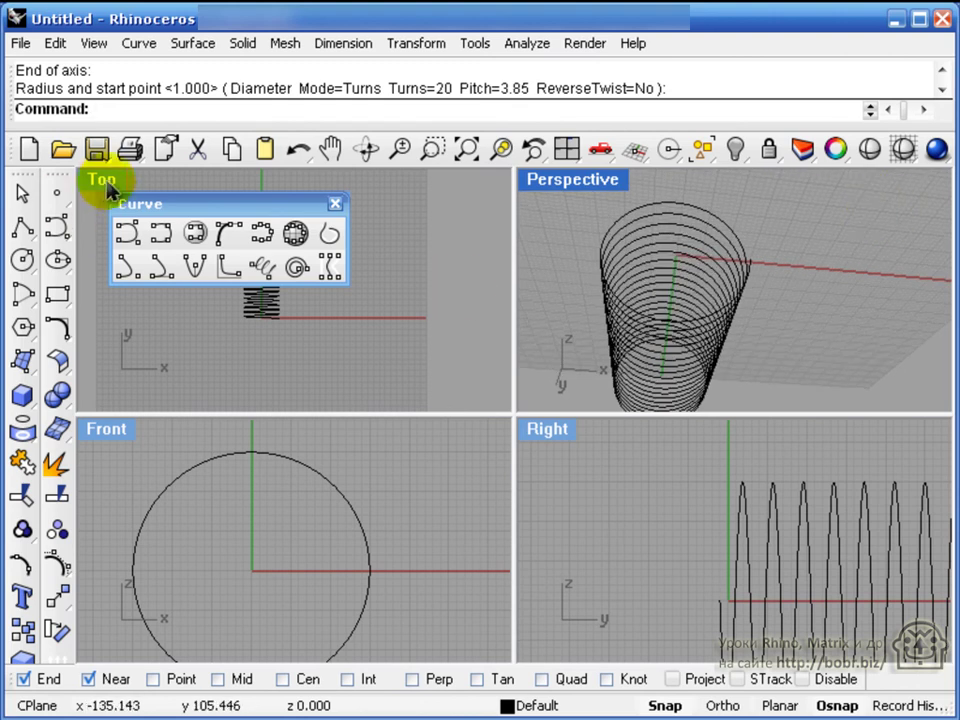
{"action": "key", "text": "ctrl+m"}
{"action": "right_click_drag", "start_coordinate": [567, 484], "coordinate": [504, 548]}
{"action": "right_click", "coordinate": [475, 476]}
{"action": "left_click", "coordinate": [533, 521]}
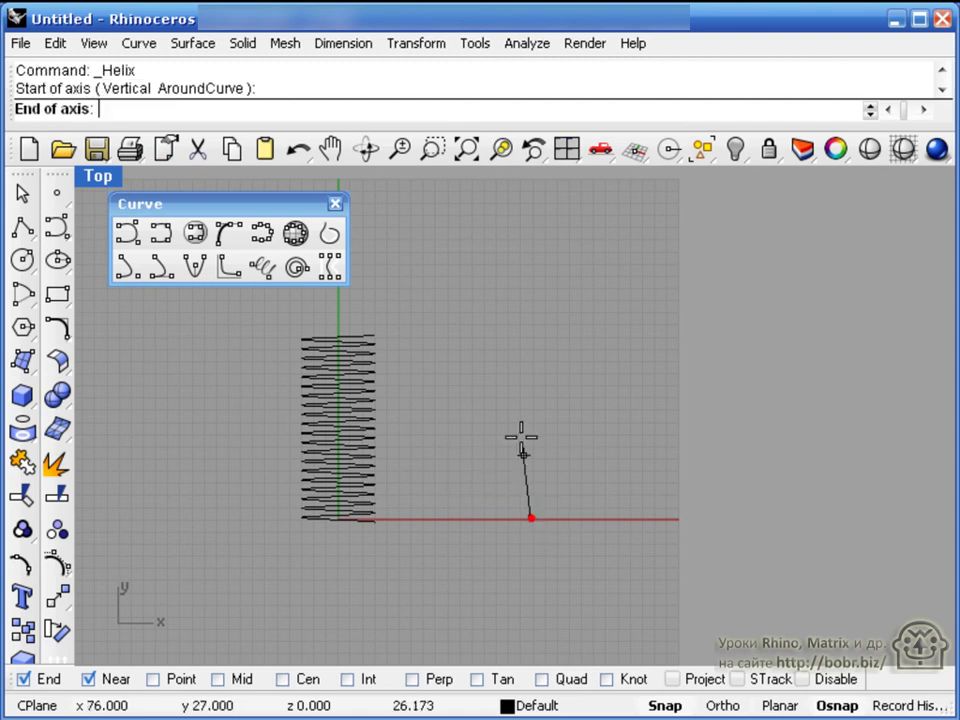
{"action": "left_click", "coordinate": [540, 335]}
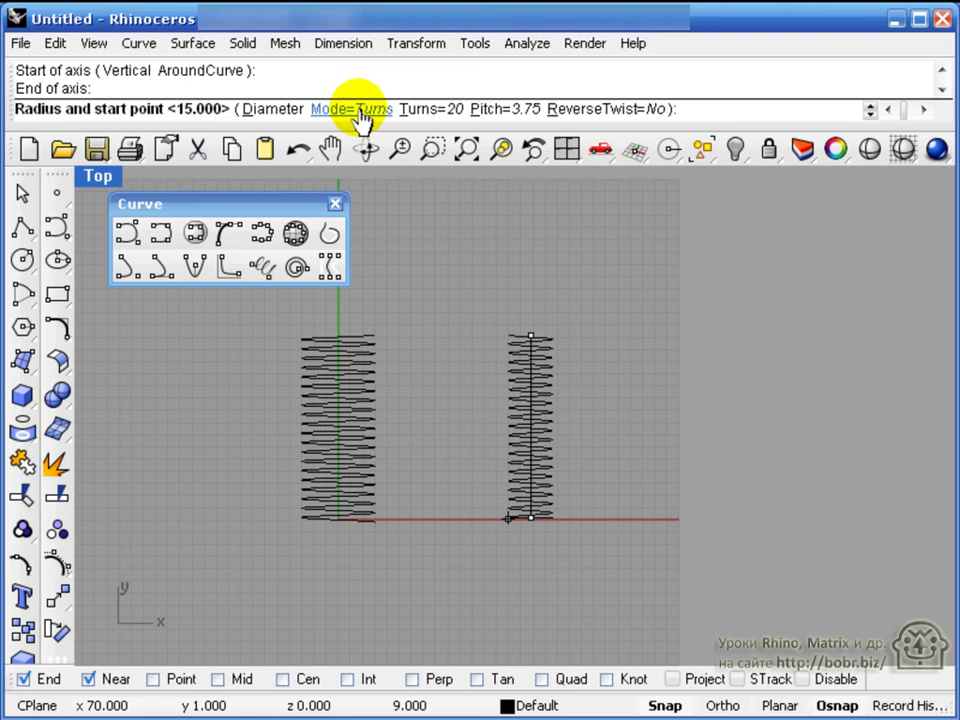
Set the second helix to 10 turns in Turns mode with a radius of 10.
{"action": "left_click", "coordinate": [438, 109]}
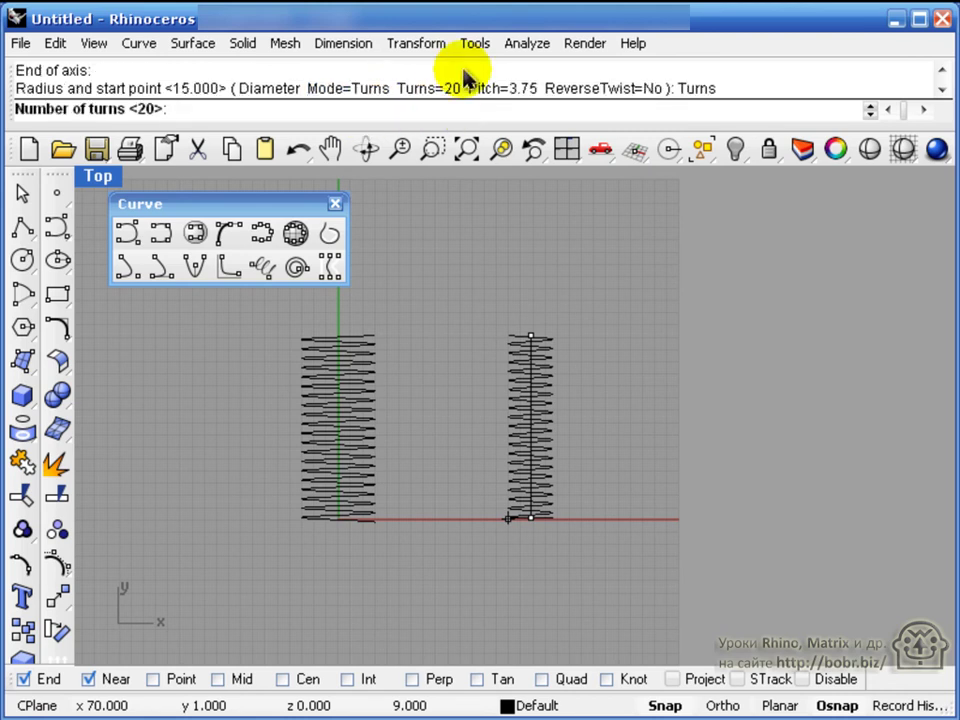
{"action": "key", "text": "Return"}
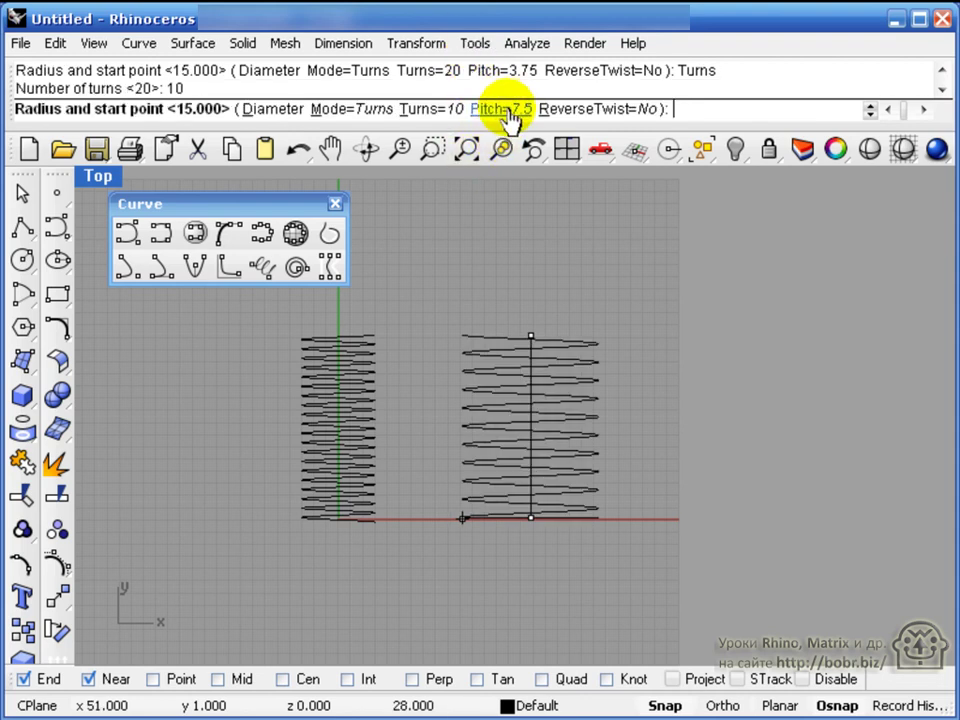
{"action": "left_click", "coordinate": [354, 110]}
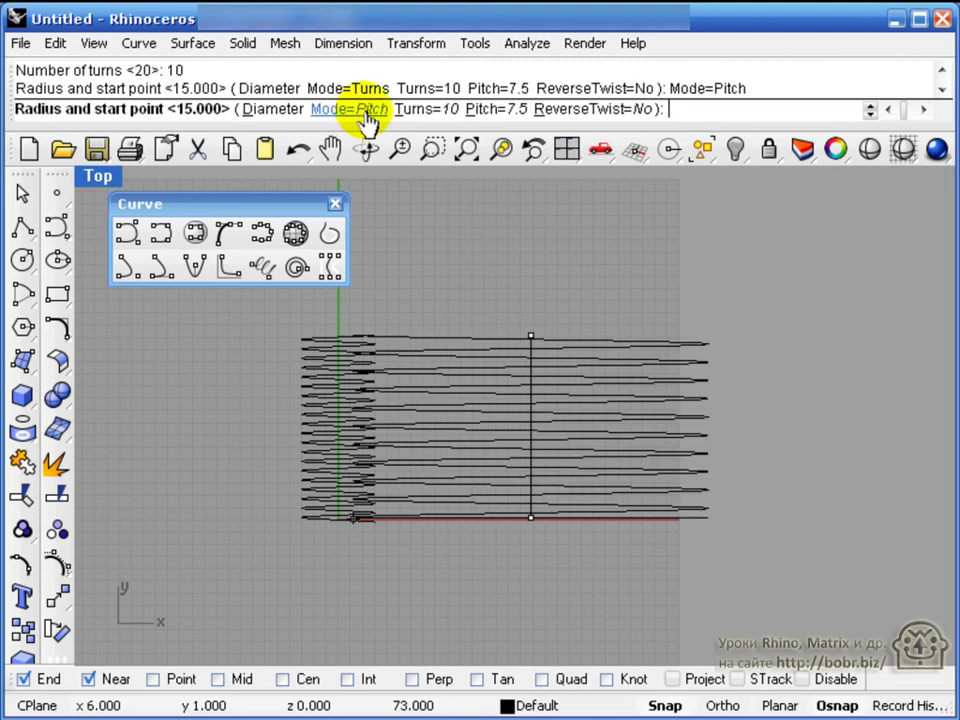
{"action": "left_click", "coordinate": [365, 110]}
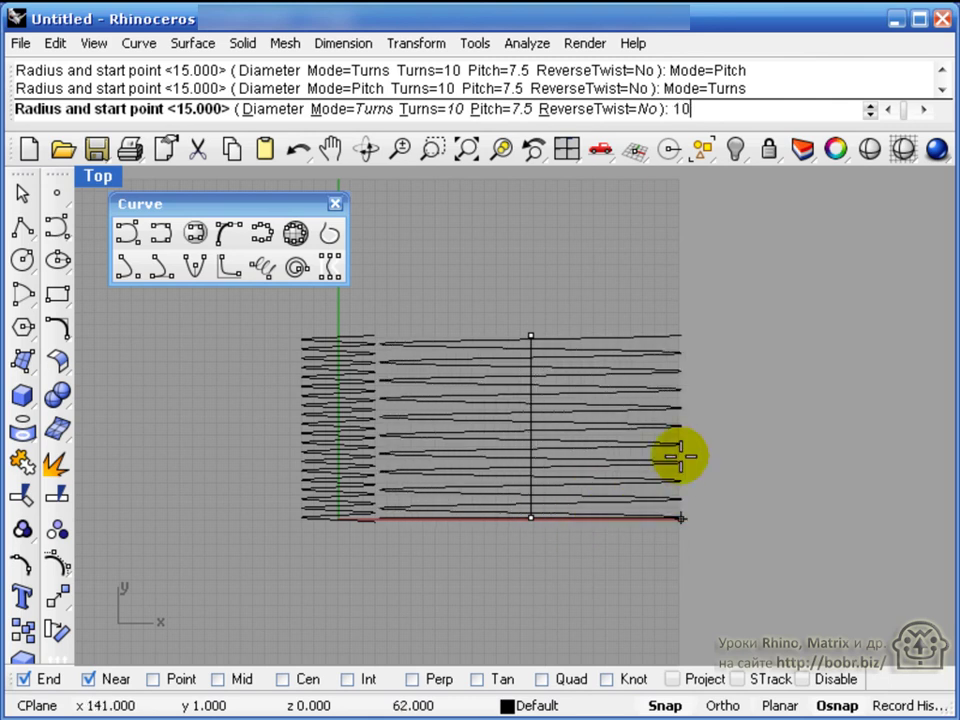
{"action": "key", "text": "Return"}
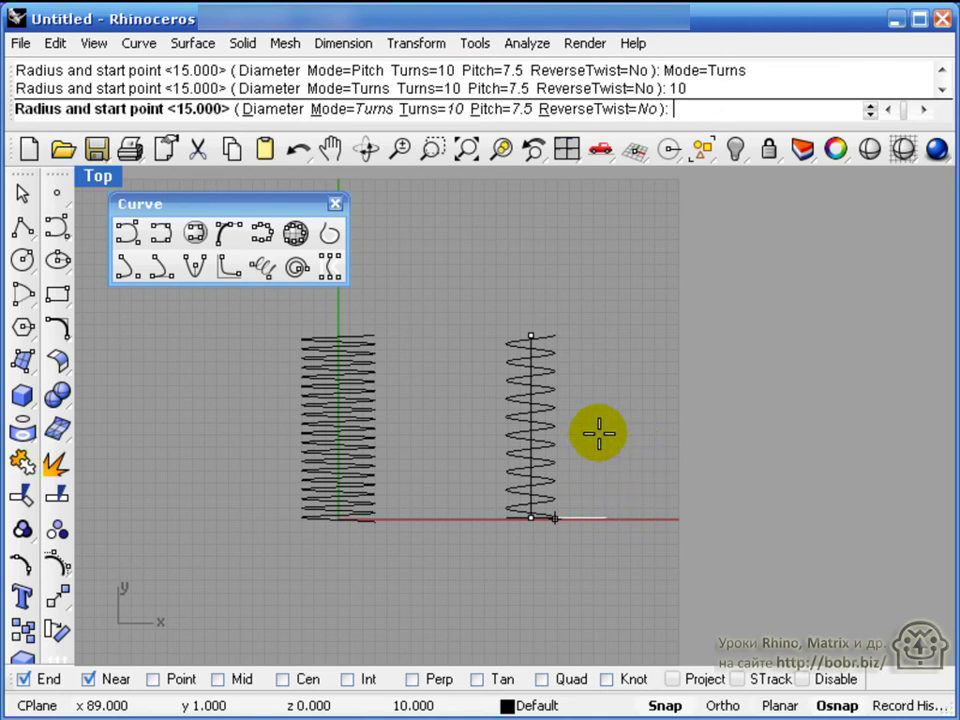
Finish the second helix by placing its start point on the upper-left part of its circle in the Front viewport.
{"action": "scroll", "coordinate": [656, 409], "scroll_direction": "down", "scroll_amount": 2}
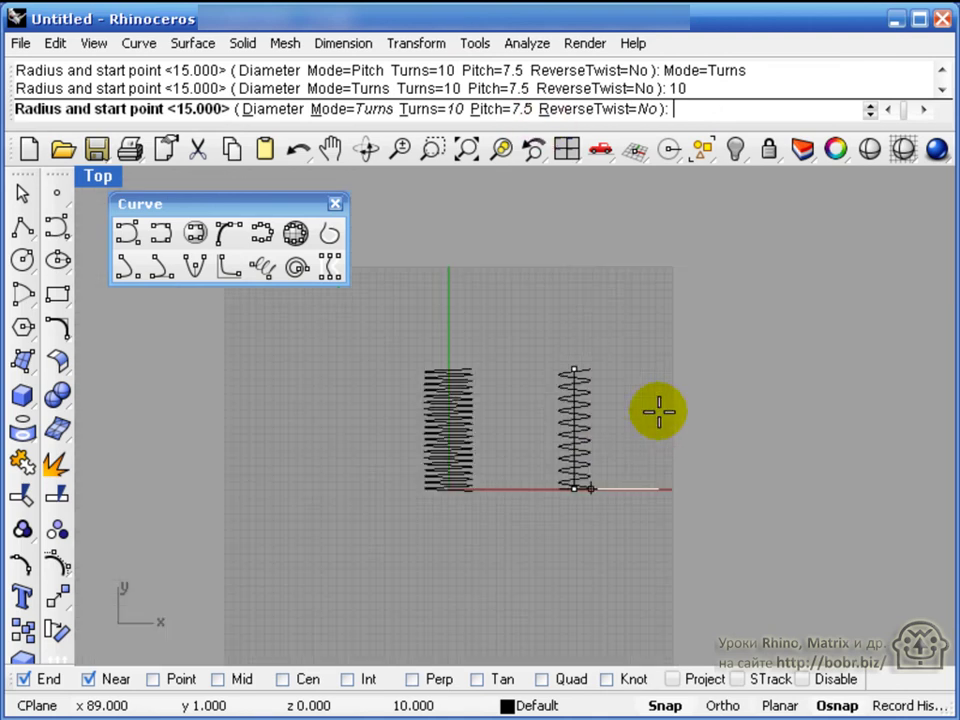
{"action": "double_click", "coordinate": [97, 178]}
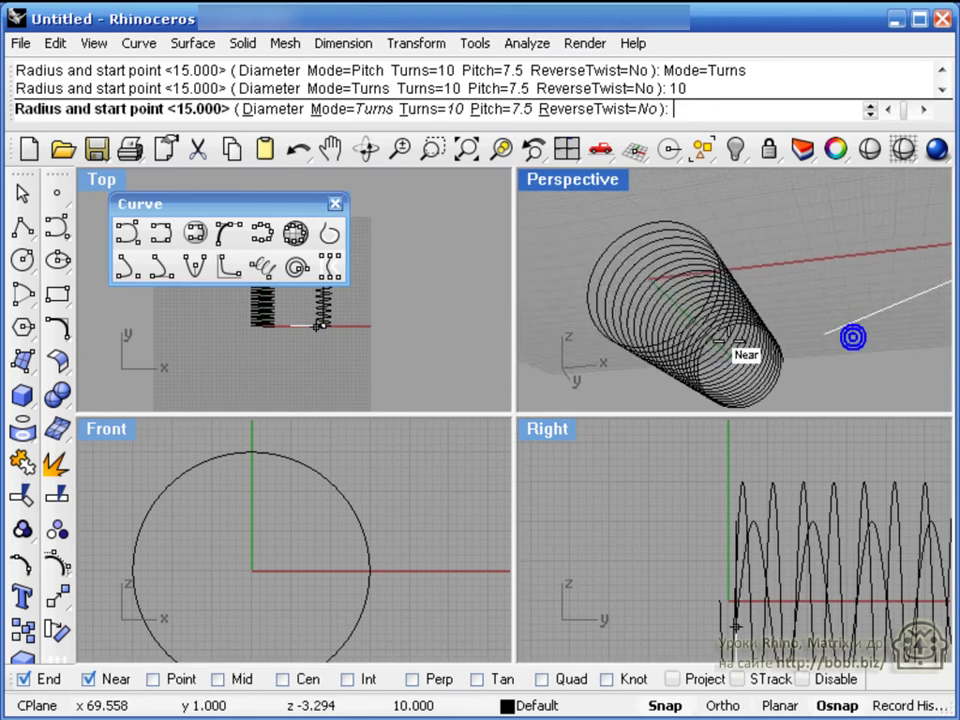
{"action": "right_click_drag", "start_coordinate": [596, 199], "coordinate": [765, 310]}
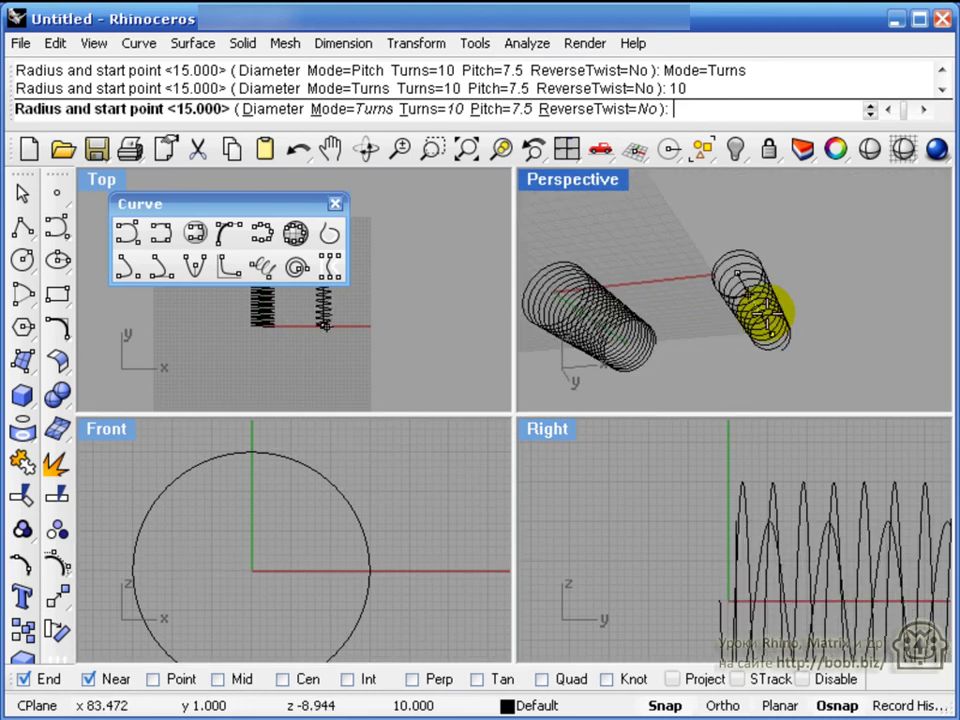
{"action": "right_click_drag", "start_coordinate": [360, 566], "coordinate": [317, 568]}
{"action": "right_click_drag", "start_coordinate": [450, 564], "coordinate": [336, 564]}
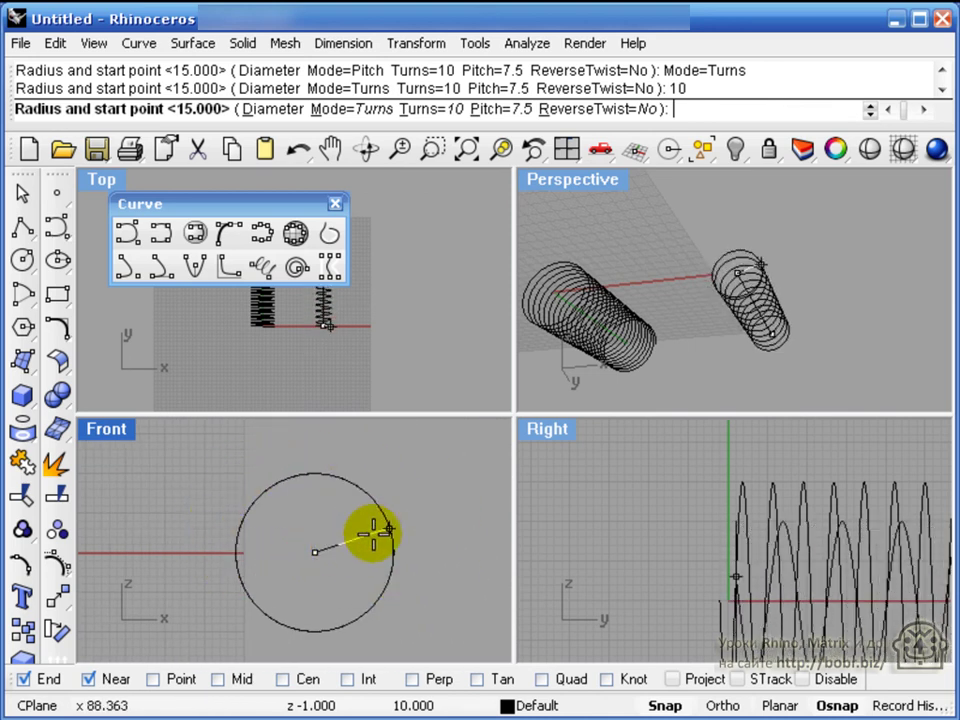
{"action": "left_click", "coordinate": [272, 497]}
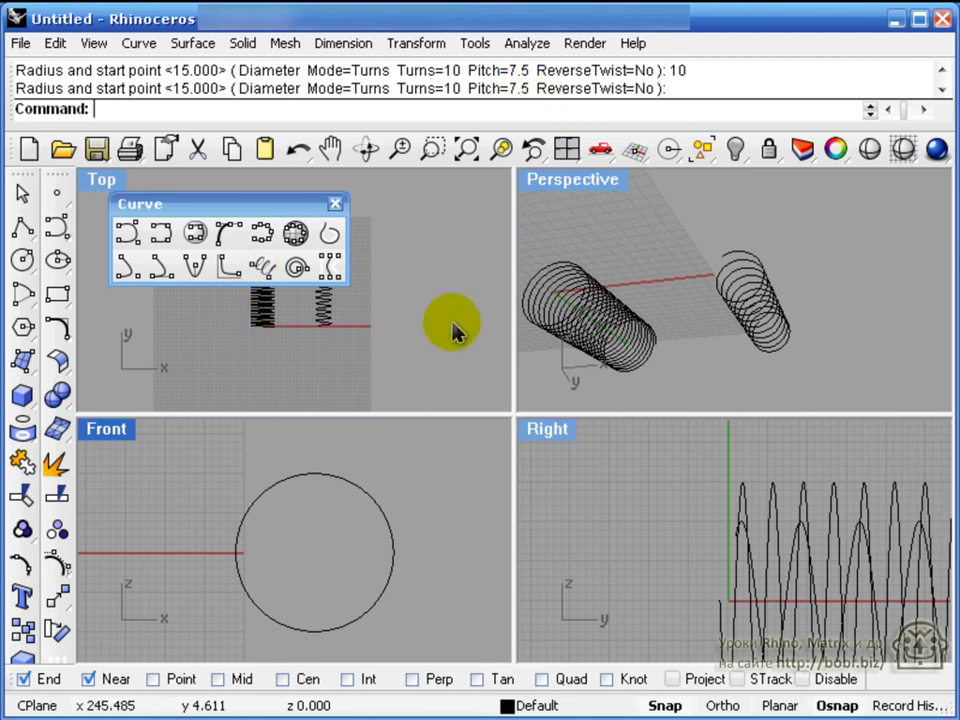
Draw a 10-turn helix along a slanted axis below the first helix in the Top viewport, radius about 9, and undo it.
{"action": "right_click_drag", "start_coordinate": [603, 368], "coordinate": [735, 265]}
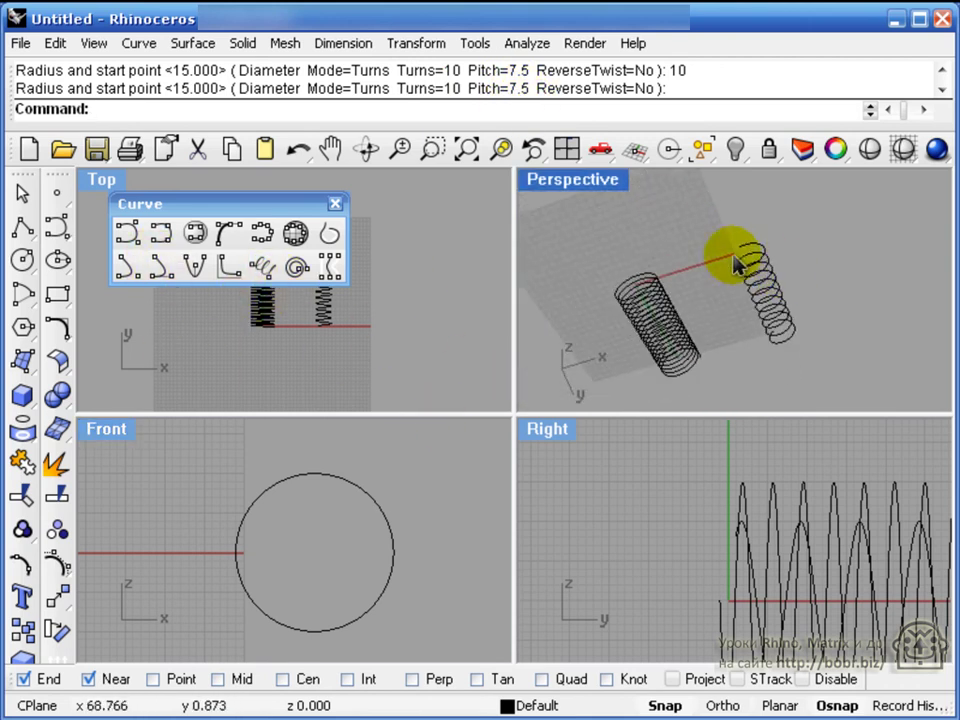
{"action": "left_click", "coordinate": [263, 274]}
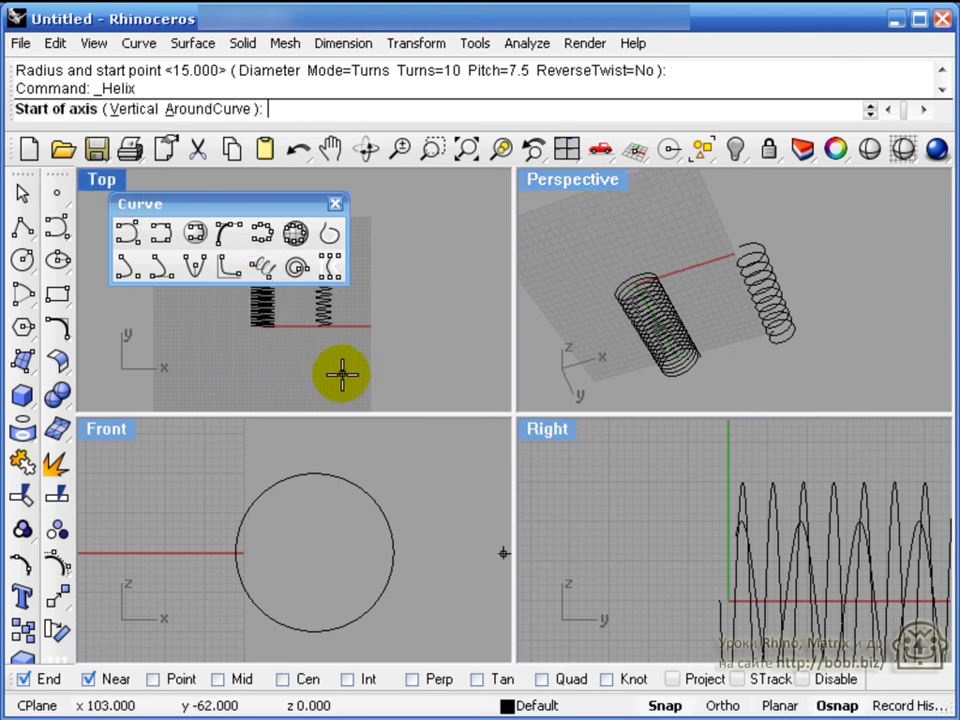
{"action": "scroll", "coordinate": [329, 361], "scroll_direction": "down", "scroll_amount": 3}
{"action": "left_click_drag", "start_coordinate": [264, 206], "coordinate": [770, 515]}
{"action": "scroll", "coordinate": [329, 373], "scroll_direction": "up", "scroll_amount": 5}
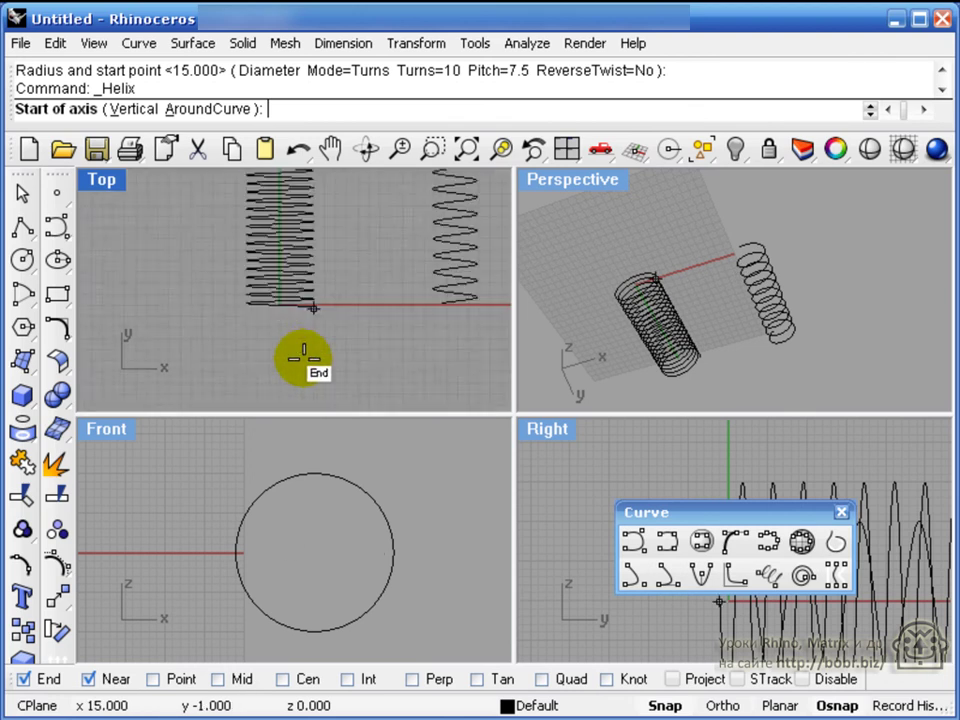
{"action": "left_click", "coordinate": [325, 376]}
{"action": "left_click", "coordinate": [395, 320]}
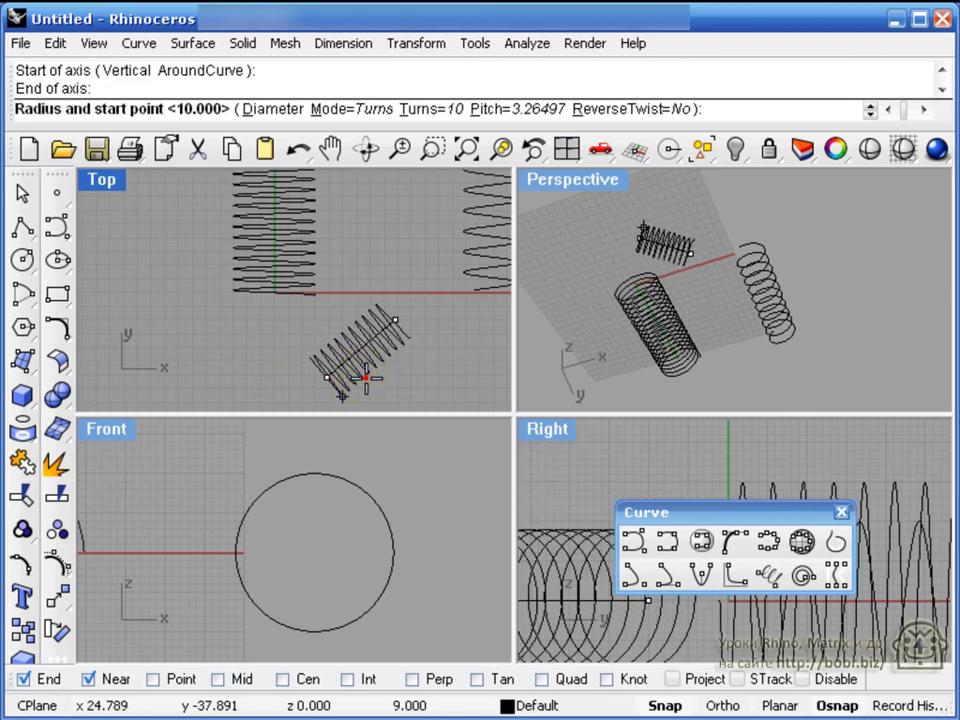
{"action": "left_click", "coordinate": [364, 377]}
{"action": "right_click_drag", "start_coordinate": [423, 372], "coordinate": [385, 332]}
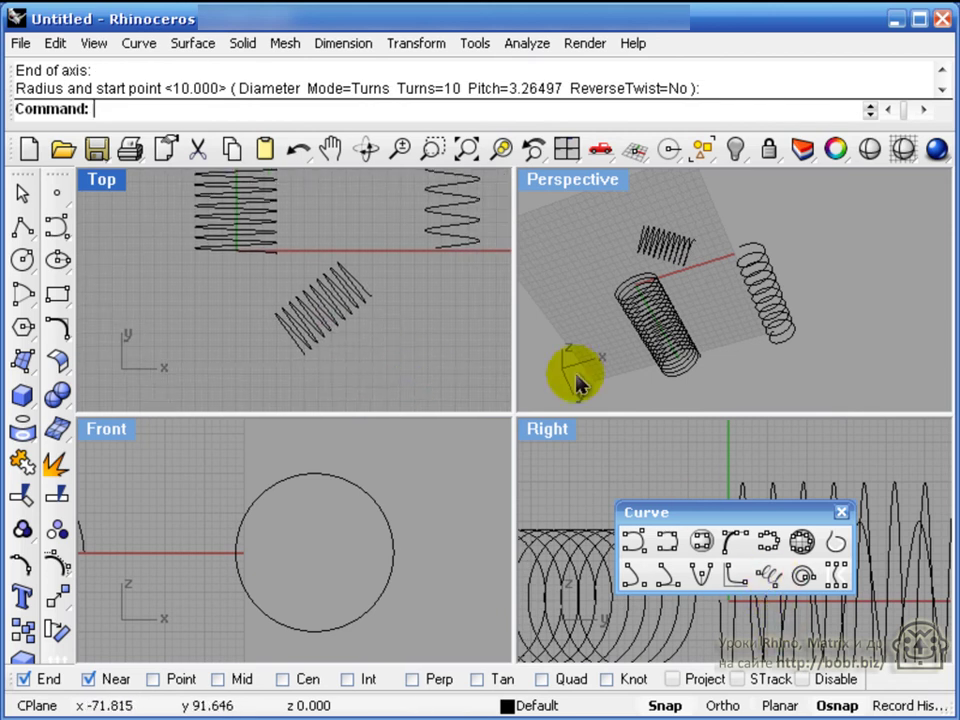
{"action": "key", "text": "ctrl+z"}
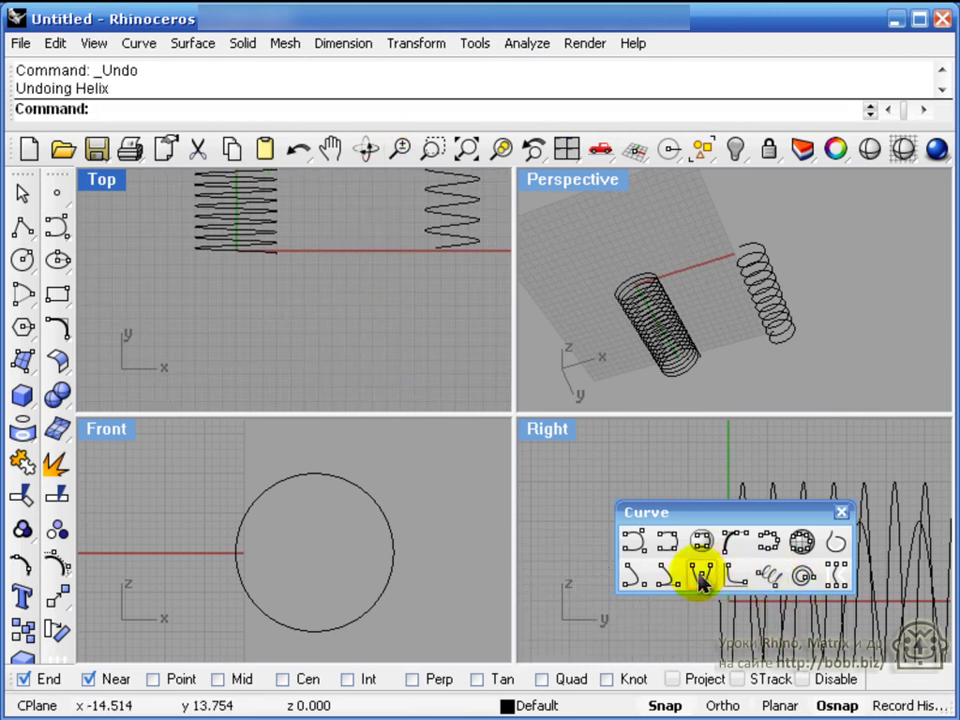
Draw a 10-turn vertical helix from a point below the x axis, with a pitch of about 5 and a radius of about 15.
{"action": "left_click", "coordinate": [768, 575]}
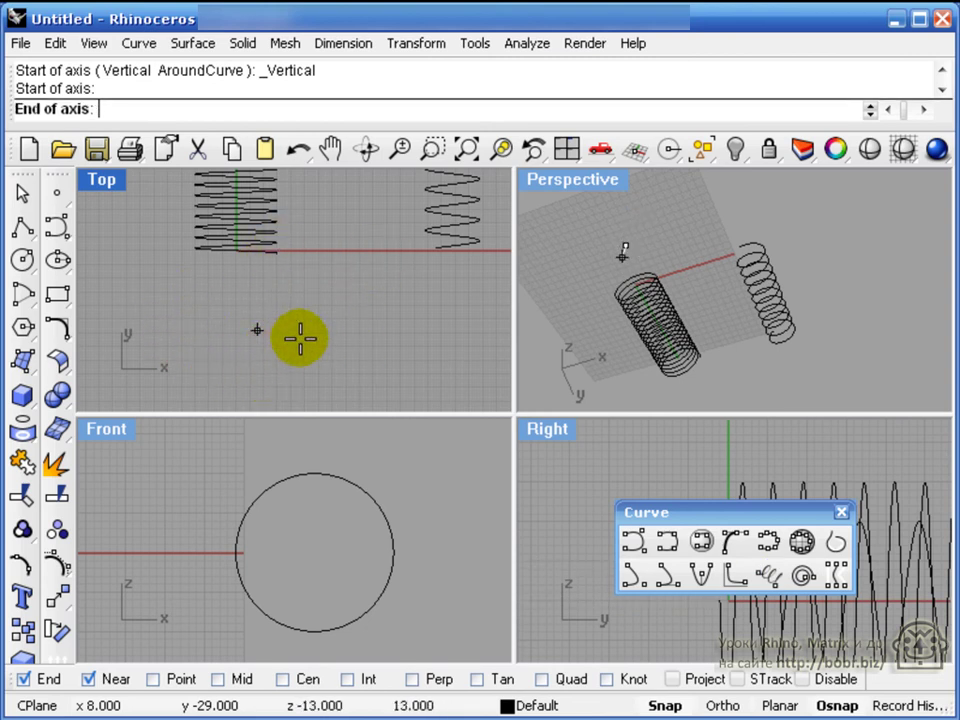
{"action": "left_click", "coordinate": [355, 232]}
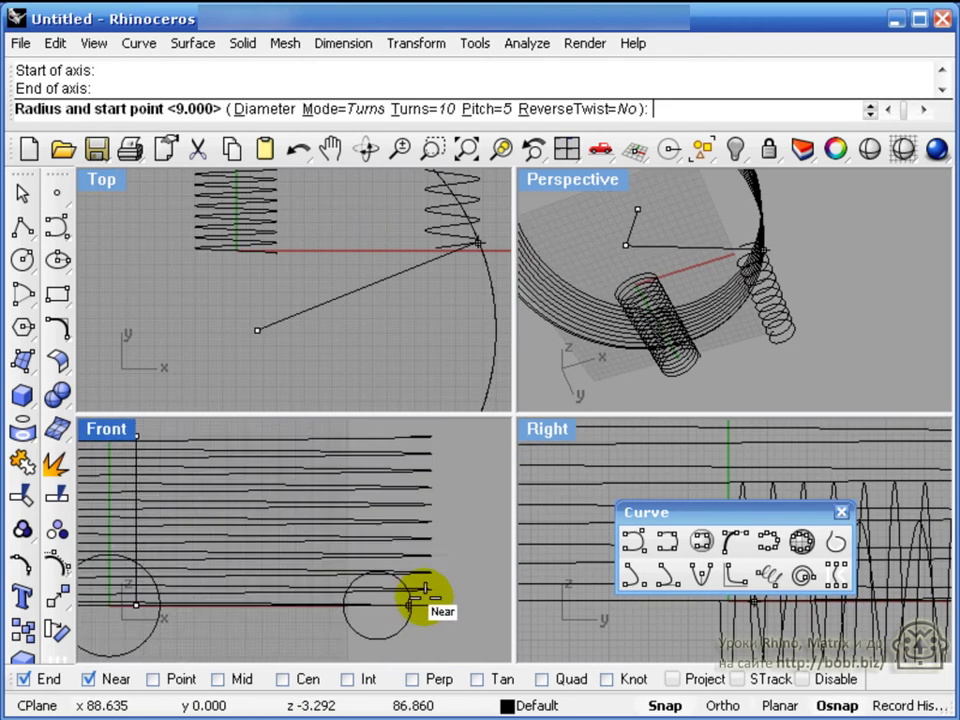
{"action": "left_click", "coordinate": [270, 369]}
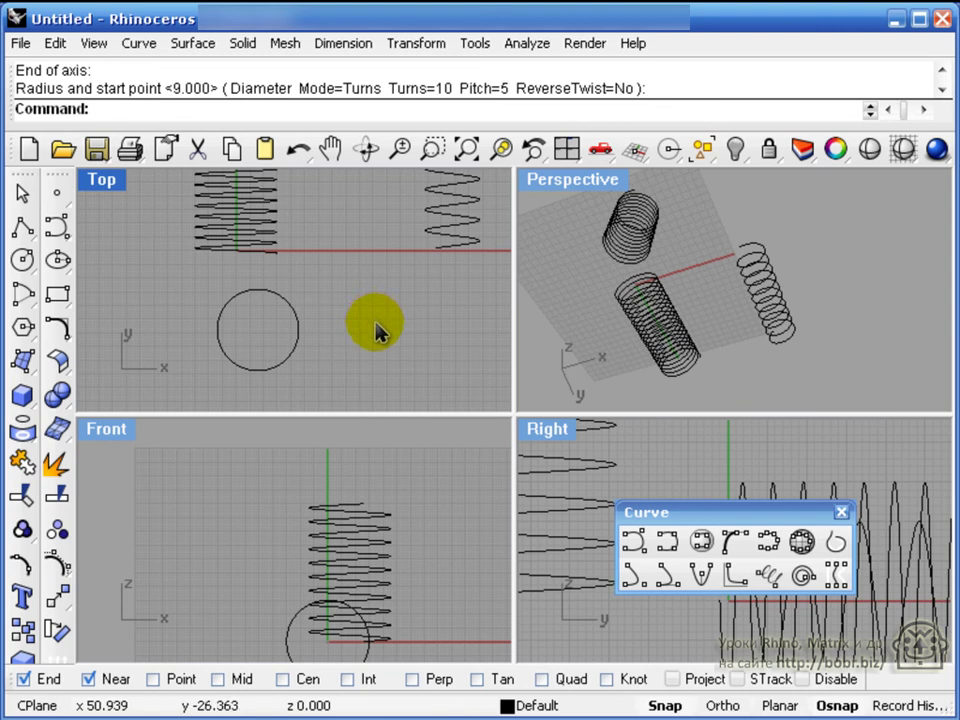
{"action": "right_click_drag", "start_coordinate": [356, 276], "coordinate": [461, 339]}
{"action": "right_click_drag", "start_coordinate": [654, 238], "coordinate": [866, 191]}
{"action": "left_click", "coordinate": [766, 575]}
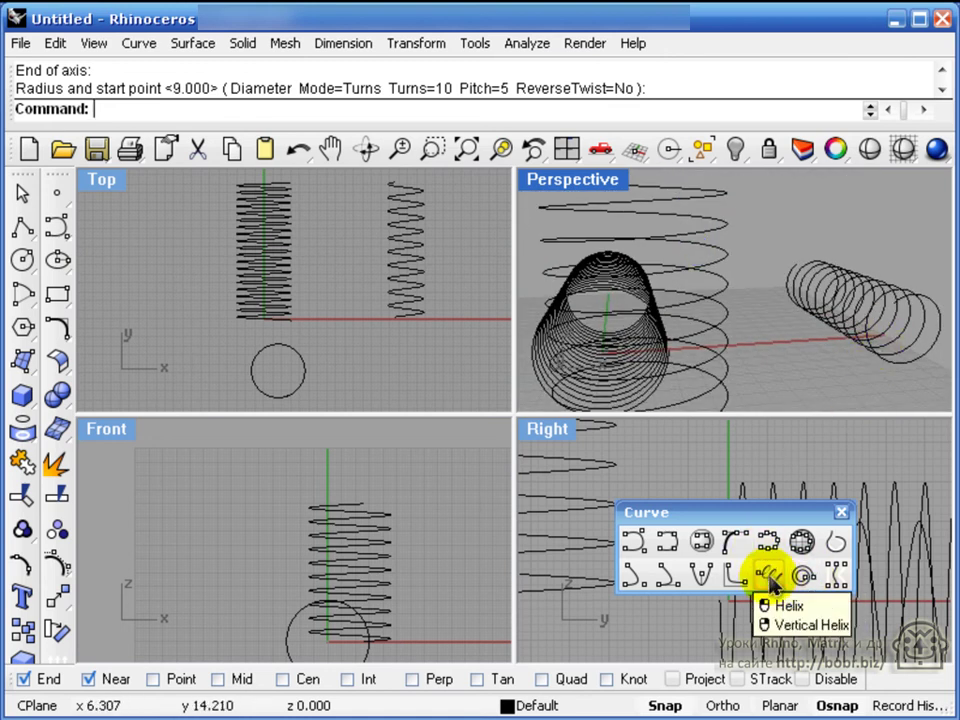
{"action": "left_click", "coordinate": [768, 578]}
{"action": "left_click", "coordinate": [174, 110]}
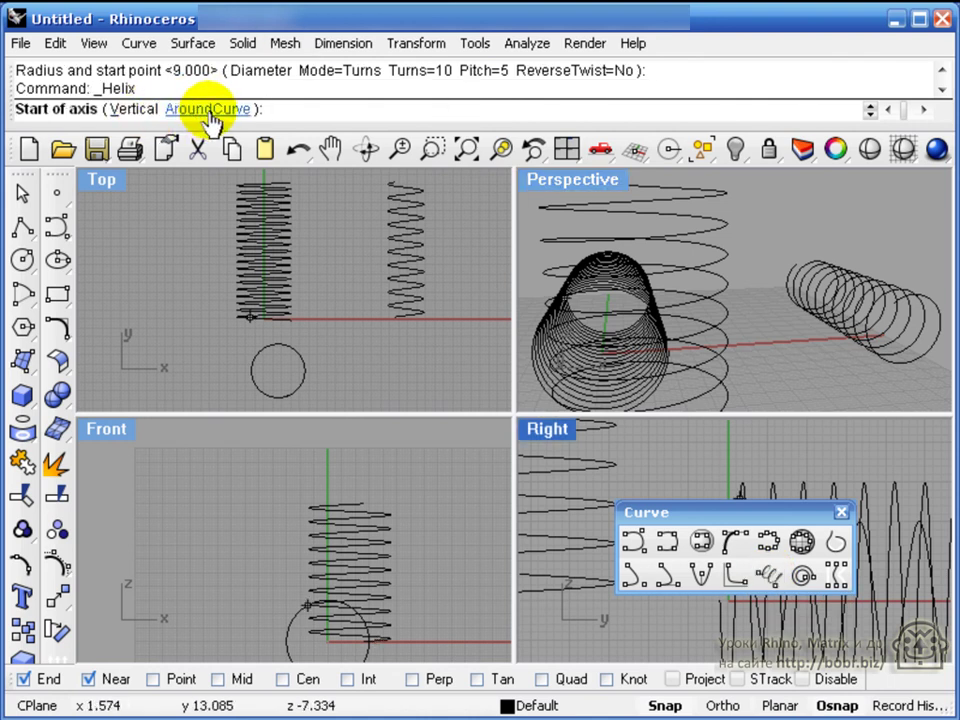
{"action": "left_click", "coordinate": [208, 110]}
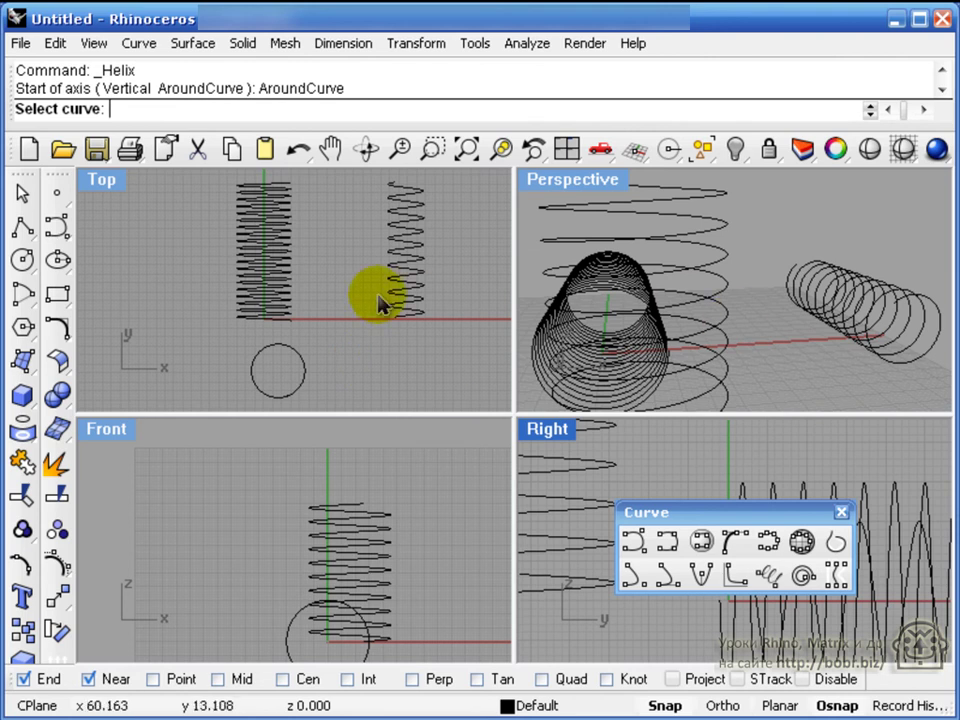
{"action": "scroll", "coordinate": [349, 328], "scroll_direction": "down", "scroll_amount": 3}
{"action": "scroll", "coordinate": [338, 336], "scroll_direction": "up", "scroll_amount": 3}
{"action": "key", "text": "Escape"}
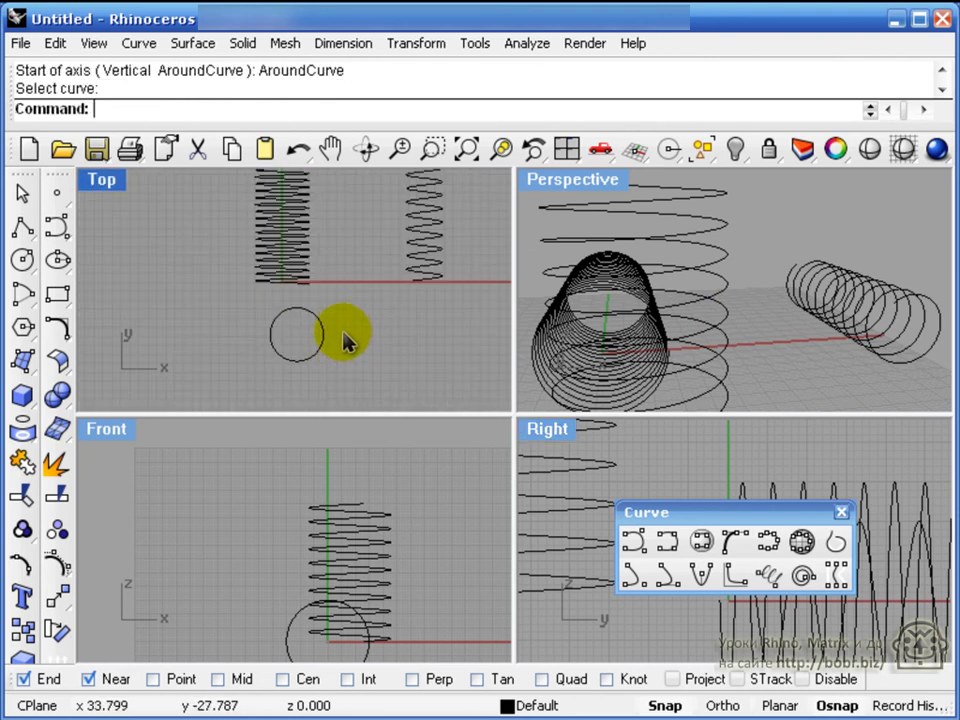
Delete all the helices from the scene.
{"action": "key", "text": "ctrl+a"}
{"action": "key", "text": "Delete"}
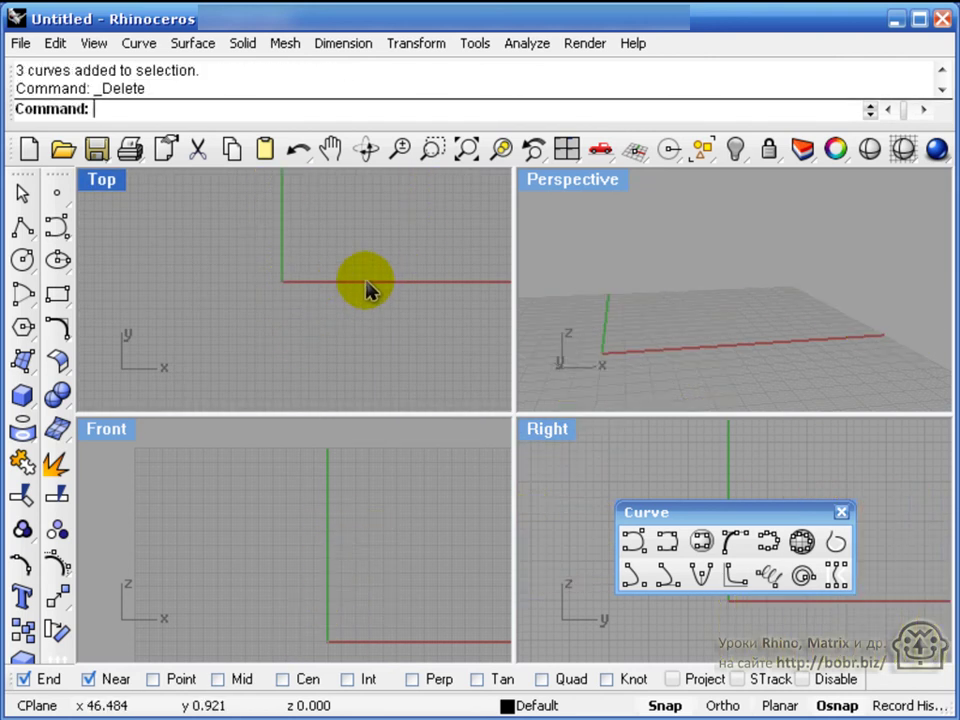
{"action": "double_click", "coordinate": [553, 181]}
{"action": "double_click", "coordinate": [150, 182]}
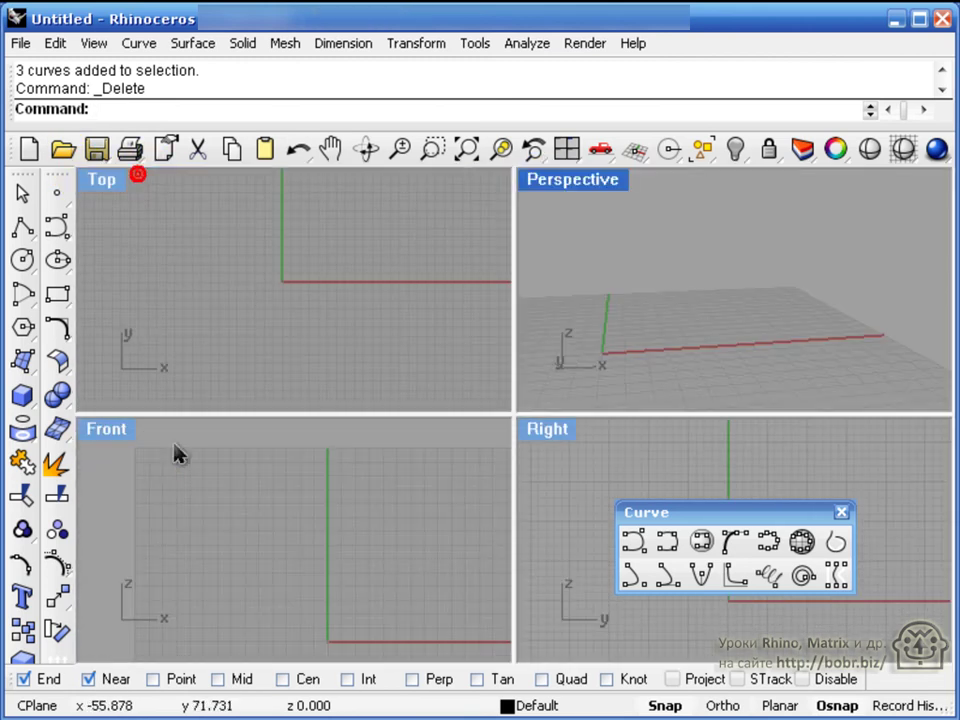
Draw a 10-turn helix in the Front viewport from the origin straight up the z axis, about 15 high with a radius of about 5.
{"action": "left_click", "coordinate": [773, 577]}
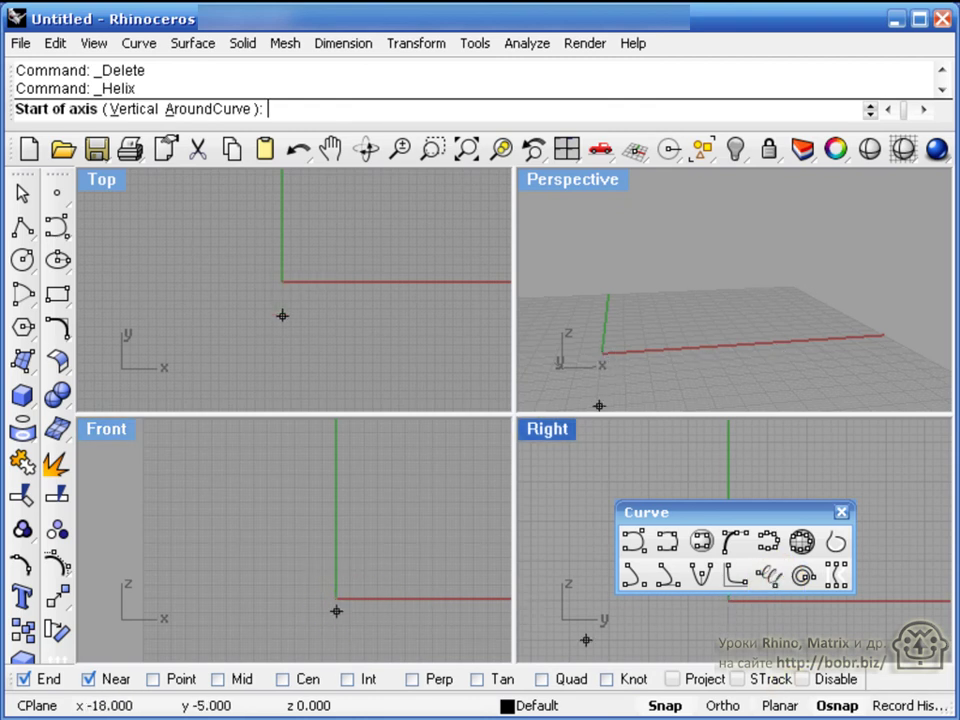
{"action": "right_click_drag", "start_coordinate": [339, 600], "coordinate": [323, 594]}
{"action": "left_click", "coordinate": [320, 589]}
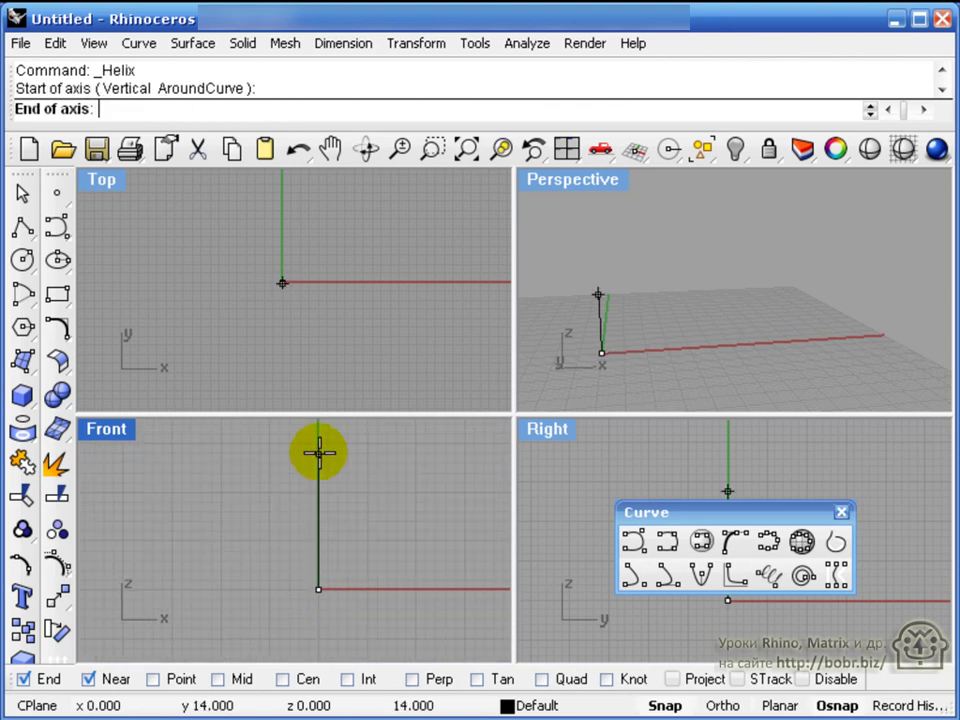
{"action": "left_click", "coordinate": [319, 444]}
{"action": "right_click", "coordinate": [372, 560]}
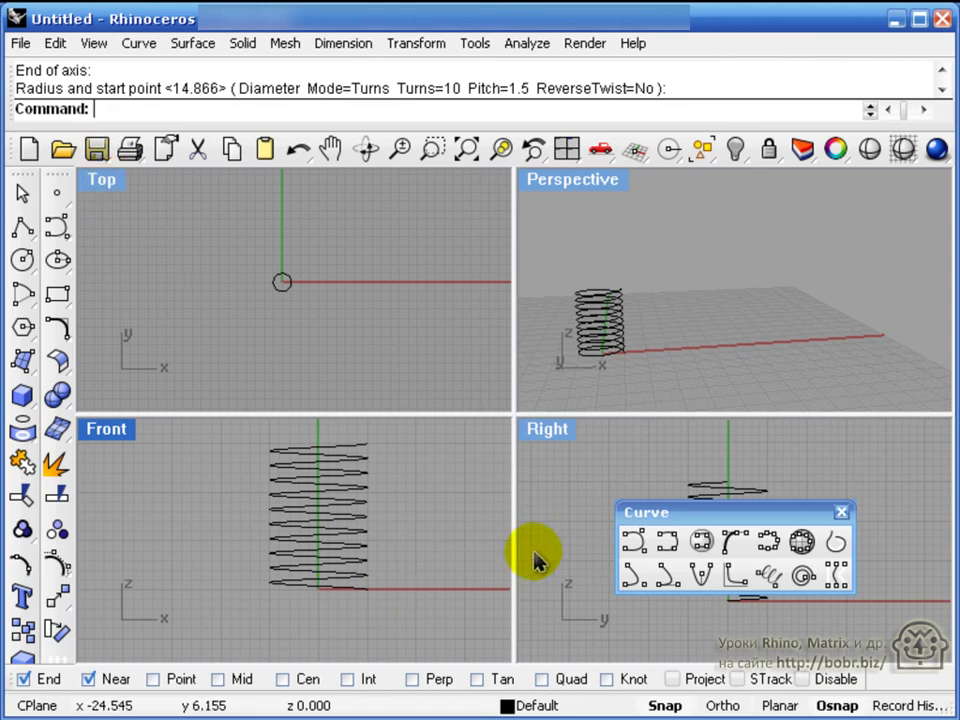
Start a helix with the AroundCurve option, using the existing helix as its axis, and set it to 20 turns.
{"action": "left_click", "coordinate": [765, 577]}
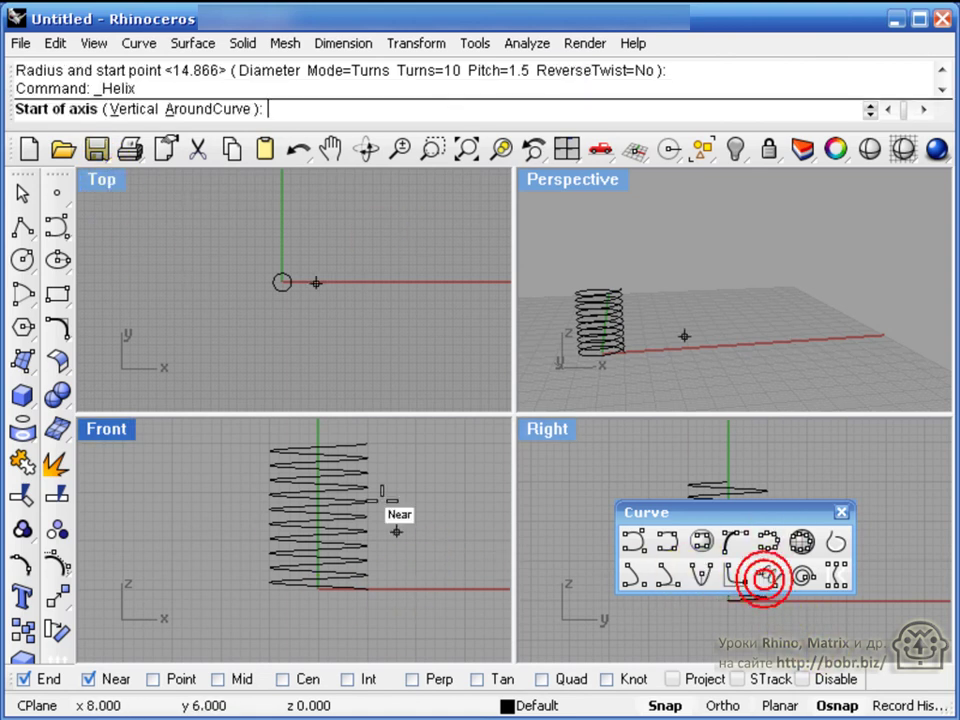
{"action": "left_click", "coordinate": [220, 110]}
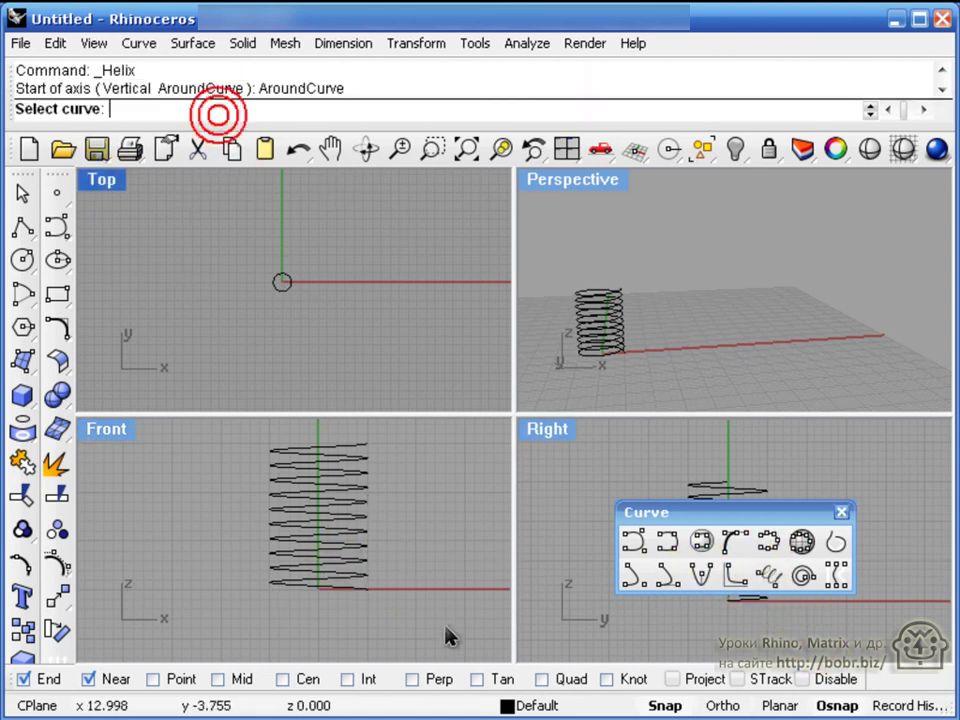
{"action": "left_click", "coordinate": [370, 562]}
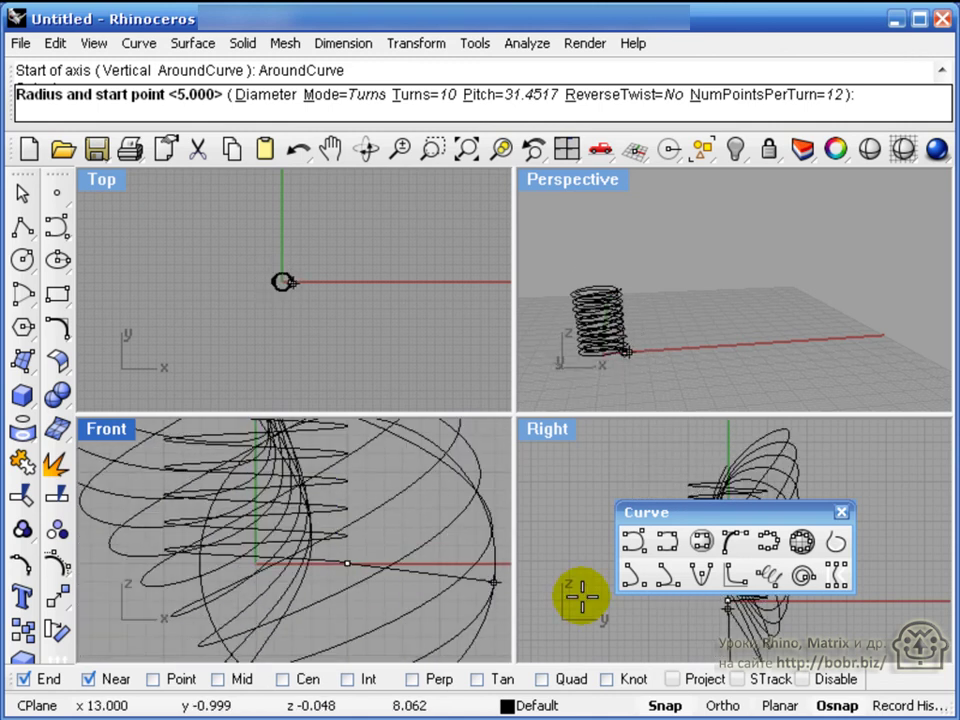
{"action": "left_click", "coordinate": [435, 96]}
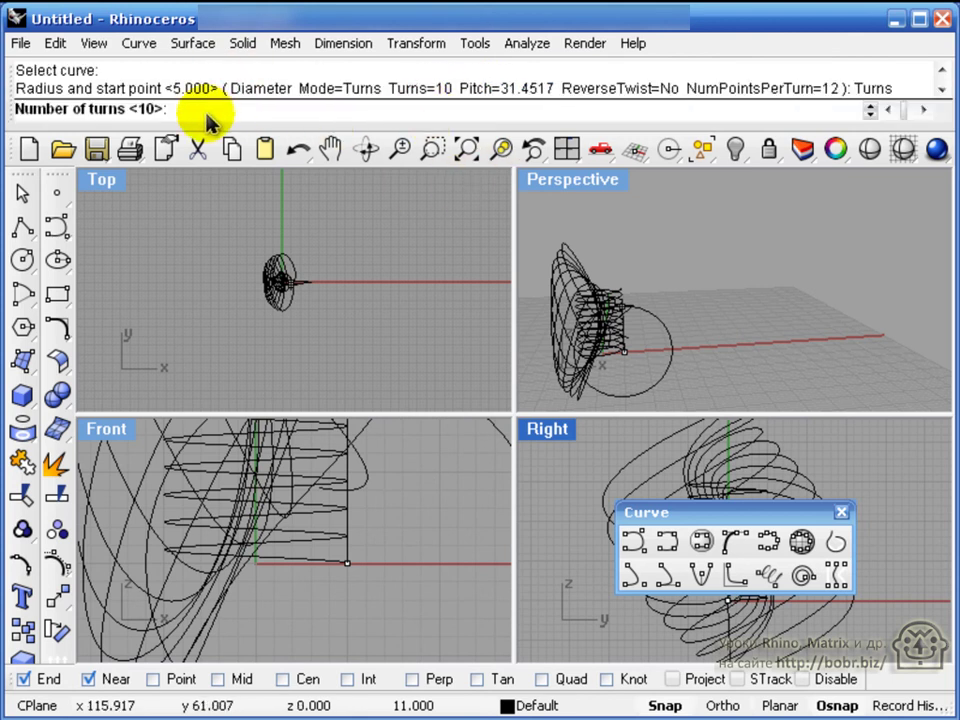
{"action": "key", "text": "Return"}
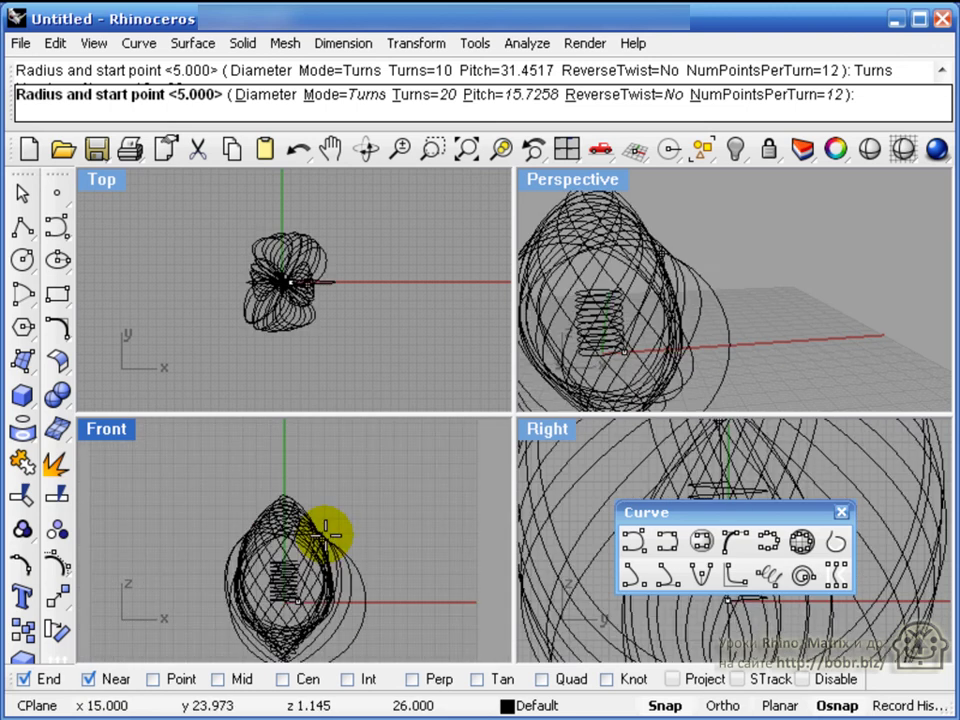
{"action": "type", "text": "0"}
{"action": "key", "text": "Return"}
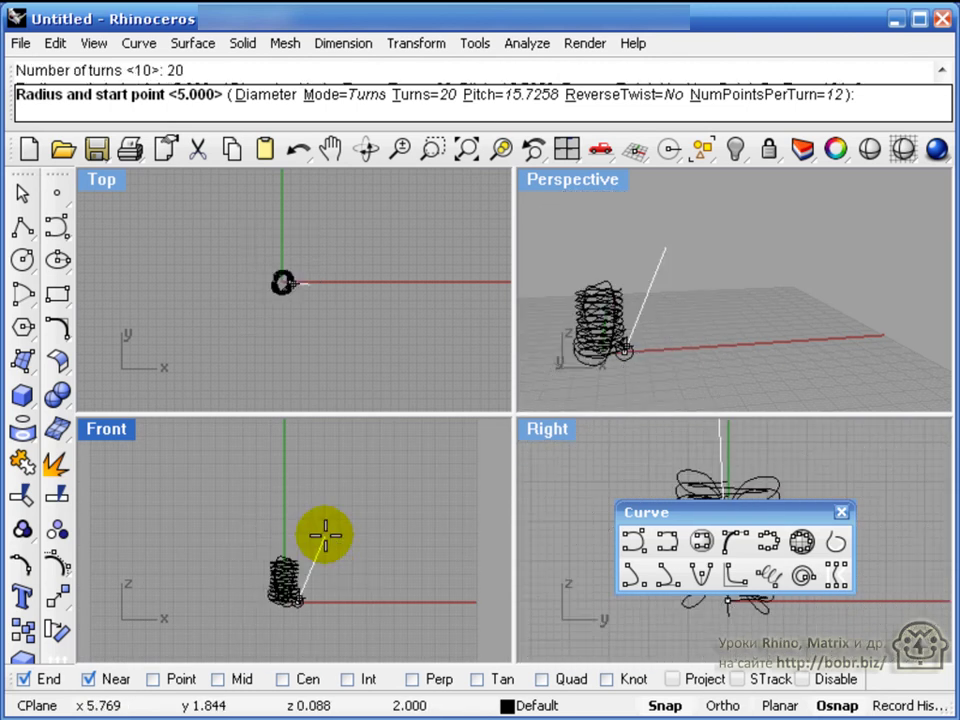
Finish the coiled helix by placing its start point just beside the base of the inner helix, and maximize the Perspective viewport.
{"action": "left_click", "coordinate": [319, 613]}
{"action": "right_click_drag", "start_coordinate": [605, 242], "coordinate": [578, 218]}
{"action": "double_click", "coordinate": [583, 183]}
{"action": "scroll", "coordinate": [444, 392], "scroll_direction": "down", "scroll_amount": 3}
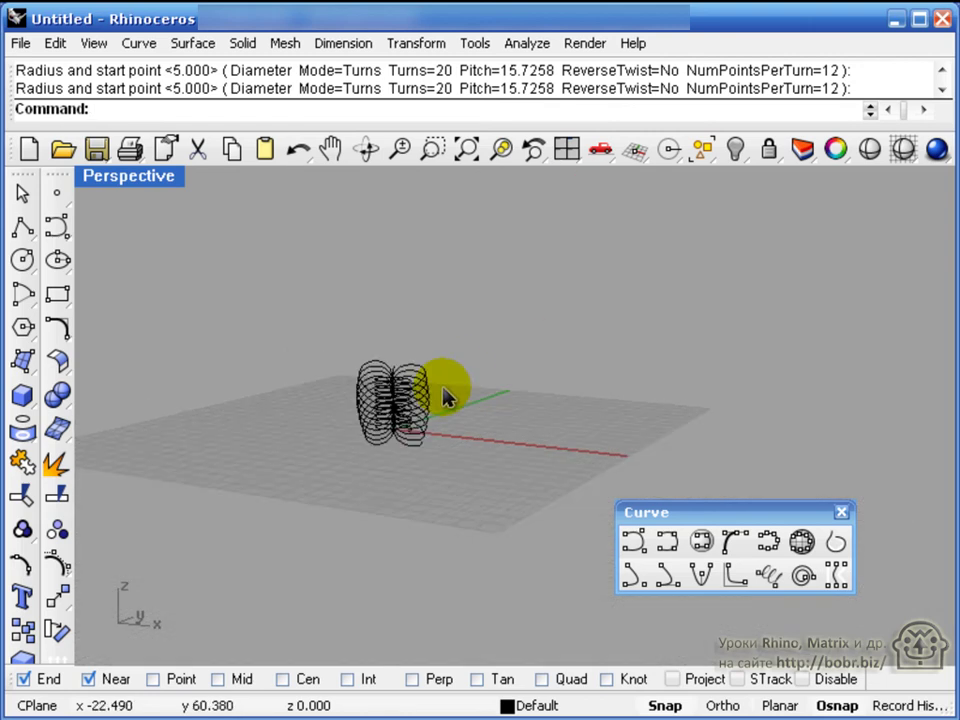
{"action": "scroll", "coordinate": [364, 407], "scroll_direction": "up", "scroll_amount": 6}
{"action": "right_click_drag", "start_coordinate": [393, 412], "coordinate": [476, 575]}
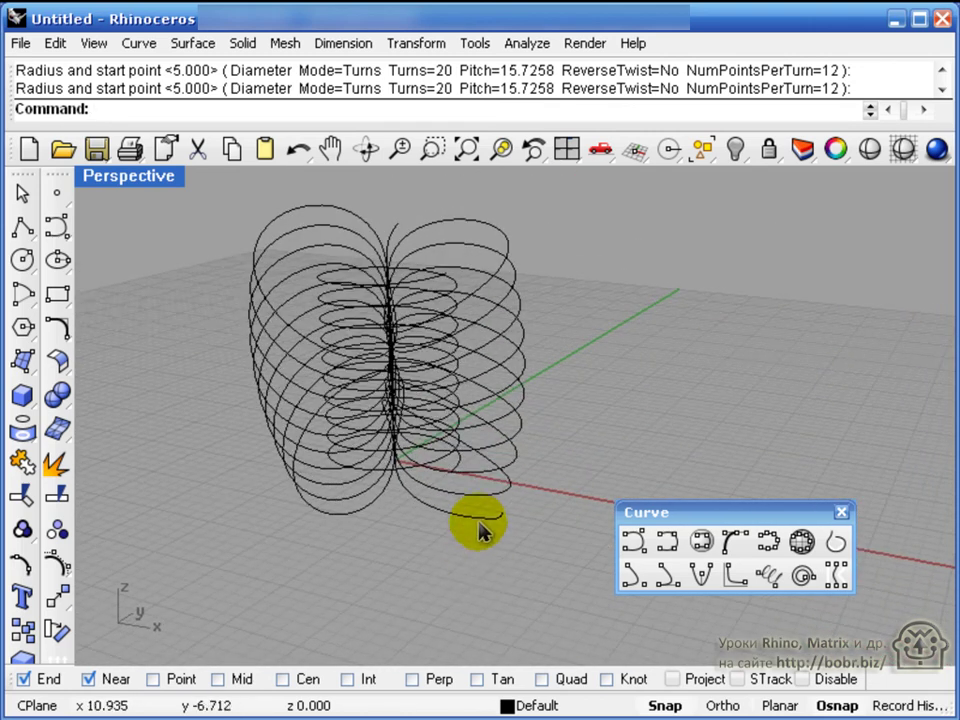
Create a pipe along the outer coiled helix with flat caps and a radius of 0.5 at both ends.
{"action": "left_click", "coordinate": [480, 535]}
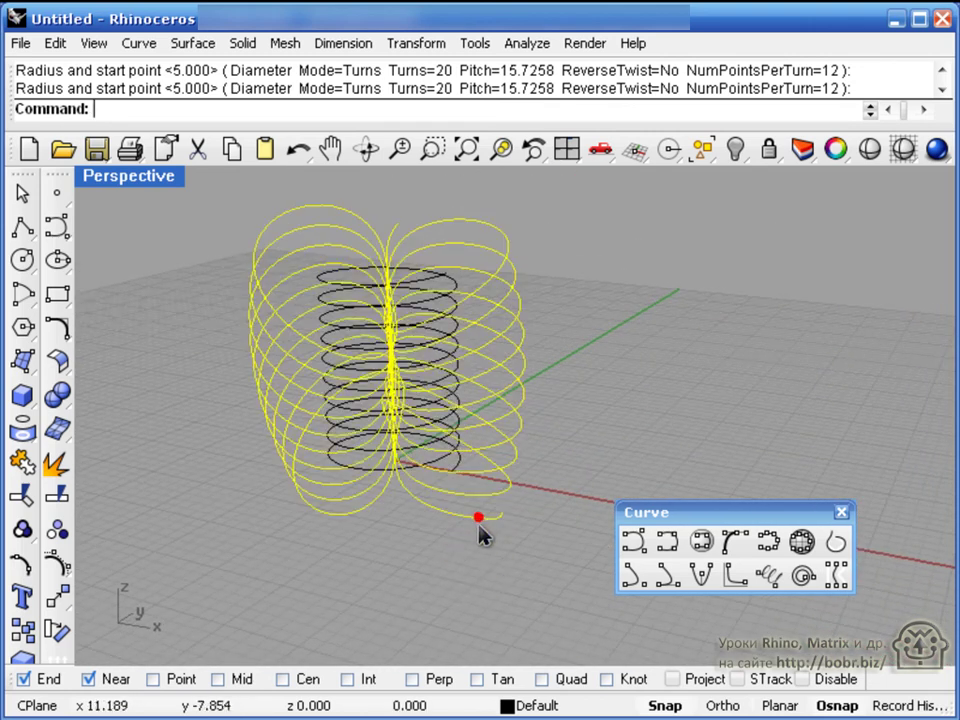
{"action": "left_click", "coordinate": [22, 398]}
{"action": "left_click", "coordinate": [155, 455]}
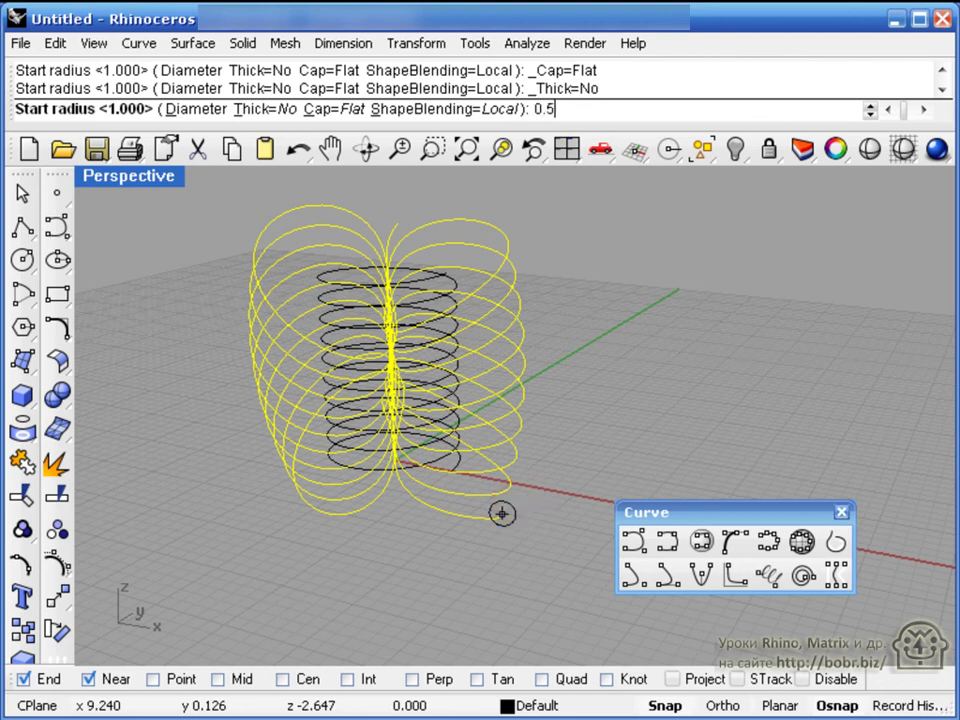
{"action": "key", "text": "Return"}
{"action": "key", "text": "Return"}
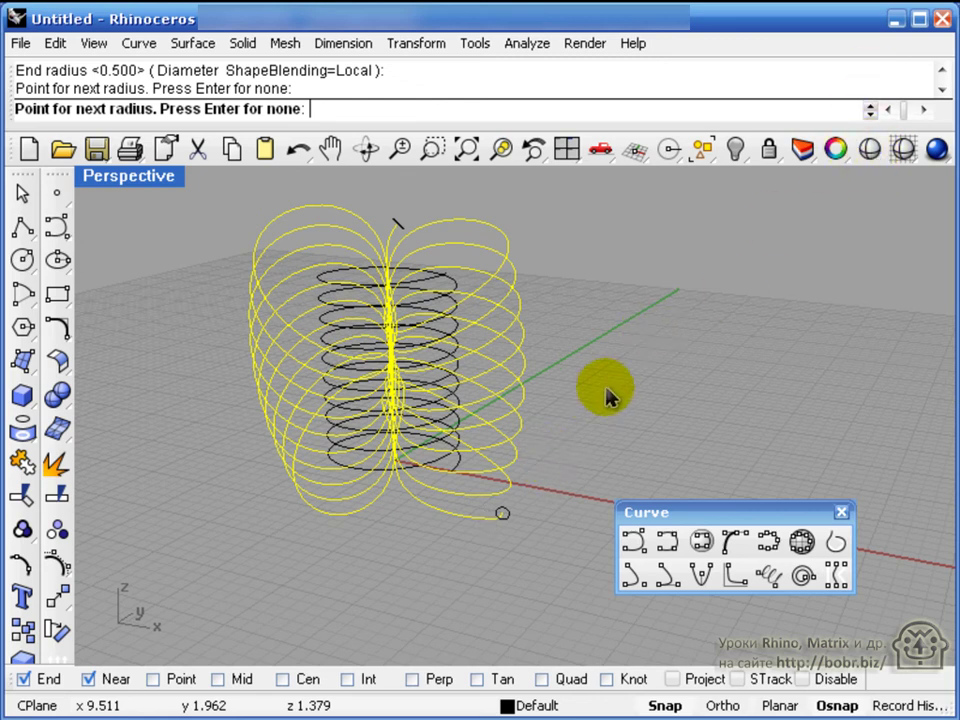
{"action": "left_click", "coordinate": [634, 350]}
{"action": "right_click", "coordinate": [632, 317]}
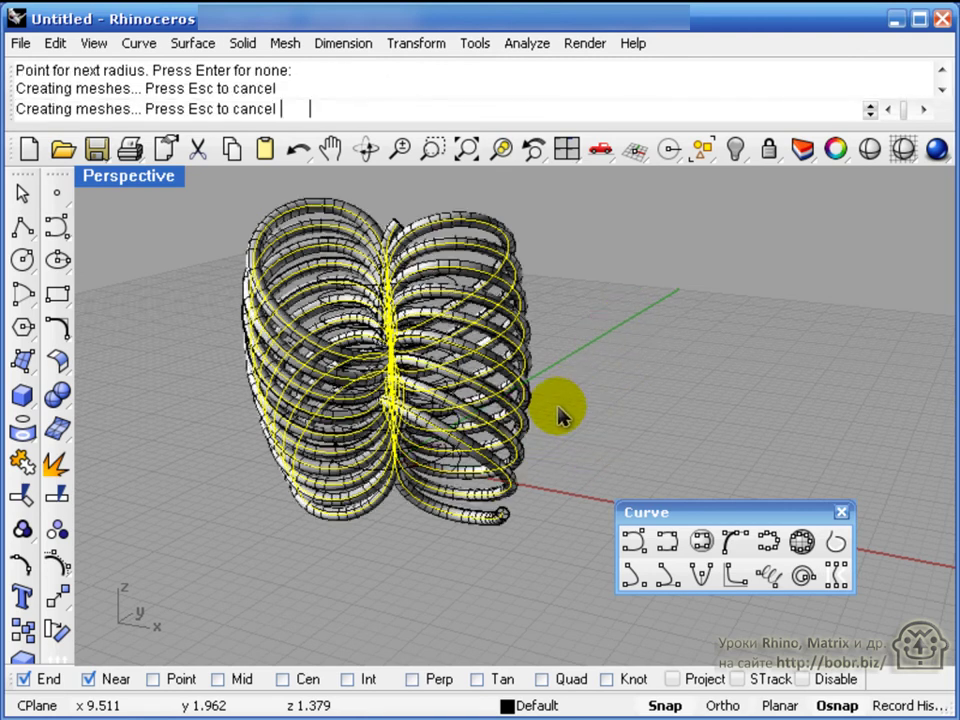
Render the coiled pipe in the Perspective view and close the render window.
{"action": "mouse_move", "coordinate": [650, 452]}
{"action": "right_mouse_down"}
{"action": "mouse_move", "coordinate": [639, 433]}
{"action": "mouse_move", "coordinate": [674, 420]}
{"action": "right_mouse_up"}
{"action": "scroll", "coordinate": [621, 396], "scroll_direction": "up", "scroll_amount": 3}
{"action": "mouse_move", "coordinate": [724, 345]}
{"action": "right_mouse_down"}
{"action": "mouse_move", "coordinate": [718, 371]}
{"action": "mouse_move", "coordinate": [589, 493]}
{"action": "mouse_move", "coordinate": [714, 381]}
{"action": "mouse_move", "coordinate": [737, 279]}
{"action": "mouse_move", "coordinate": [737, 294]}
{"action": "mouse_move", "coordinate": [692, 325]}
{"action": "mouse_move", "coordinate": [697, 304]}
{"action": "mouse_move", "coordinate": [671, 317]}
{"action": "mouse_move", "coordinate": [692, 302]}
{"action": "right_mouse_up"}
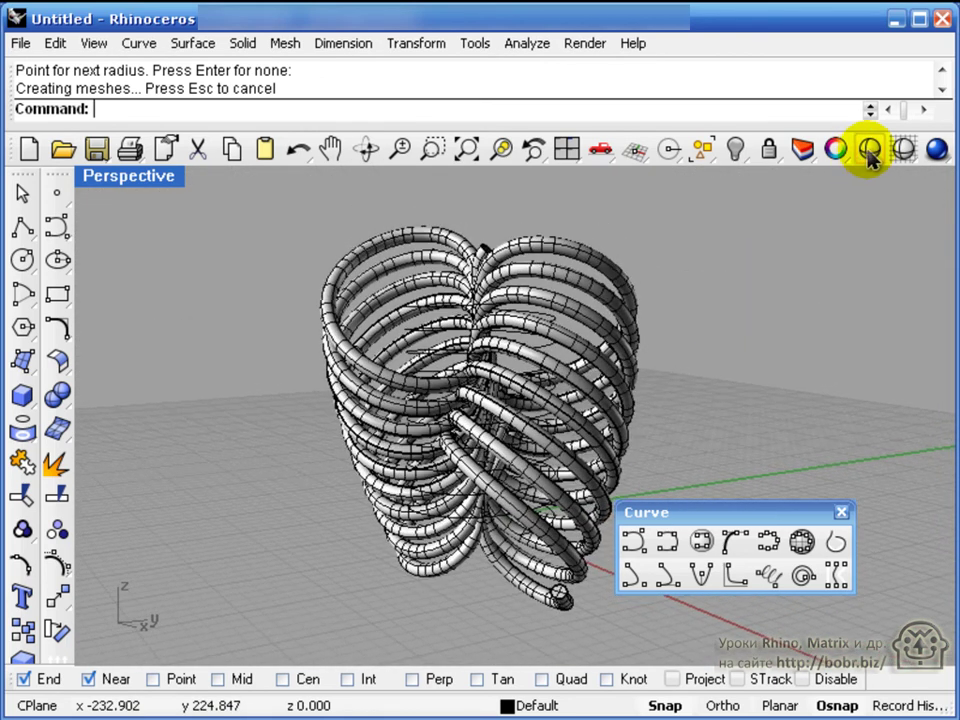
{"action": "left_click", "coordinate": [936, 148]}
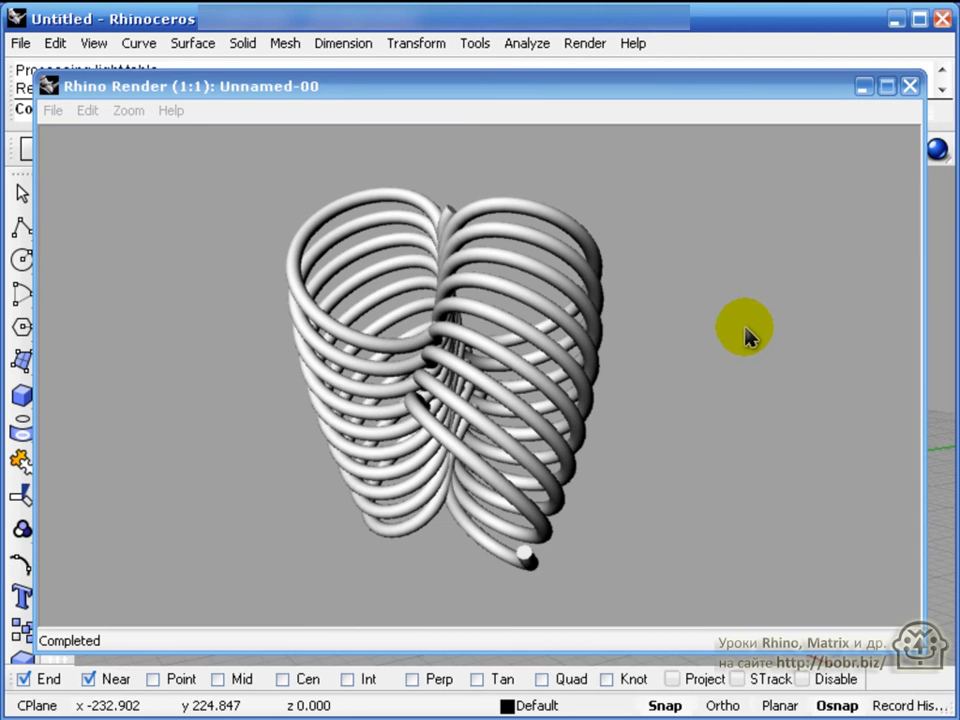
{"action": "left_click", "coordinate": [909, 87]}
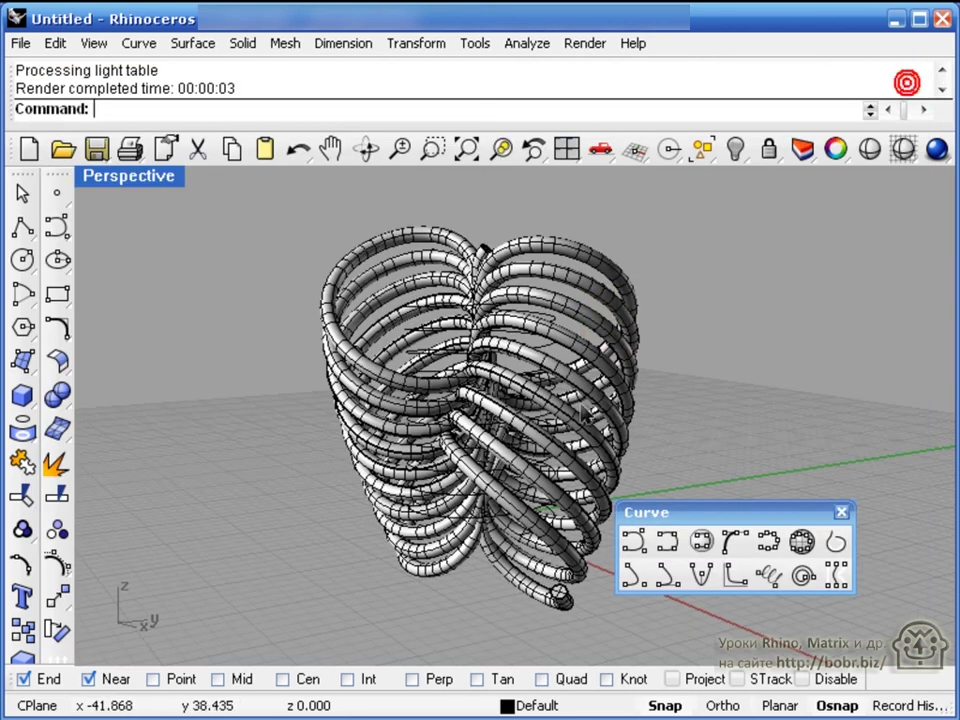
Delete both helices and the coiled pipe from the Perspective view.
{"action": "key", "text": "ctrl+a"}
{"action": "key", "text": "Delete"}
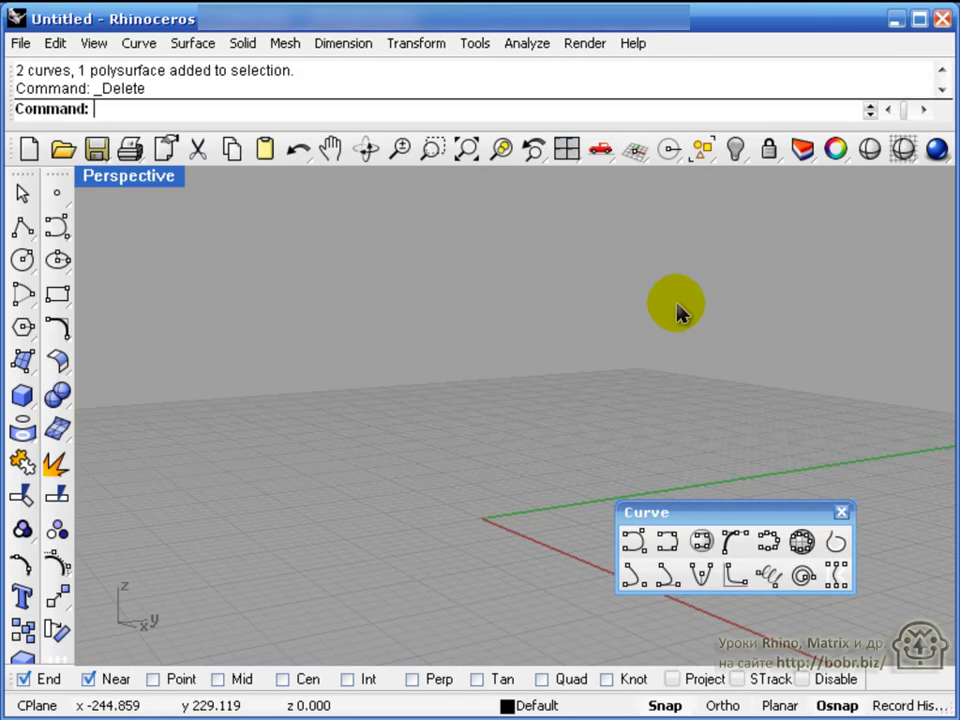
Try a 10-turn spiral from the origin in the Perspective view with radii of 3 and about 7.28, and delete it.
{"action": "left_click", "coordinate": [803, 578]}
{"action": "left_click", "coordinate": [483, 518]}
{"action": "left_click", "coordinate": [477, 313]}
{"action": "left_click", "coordinate": [528, 514]}
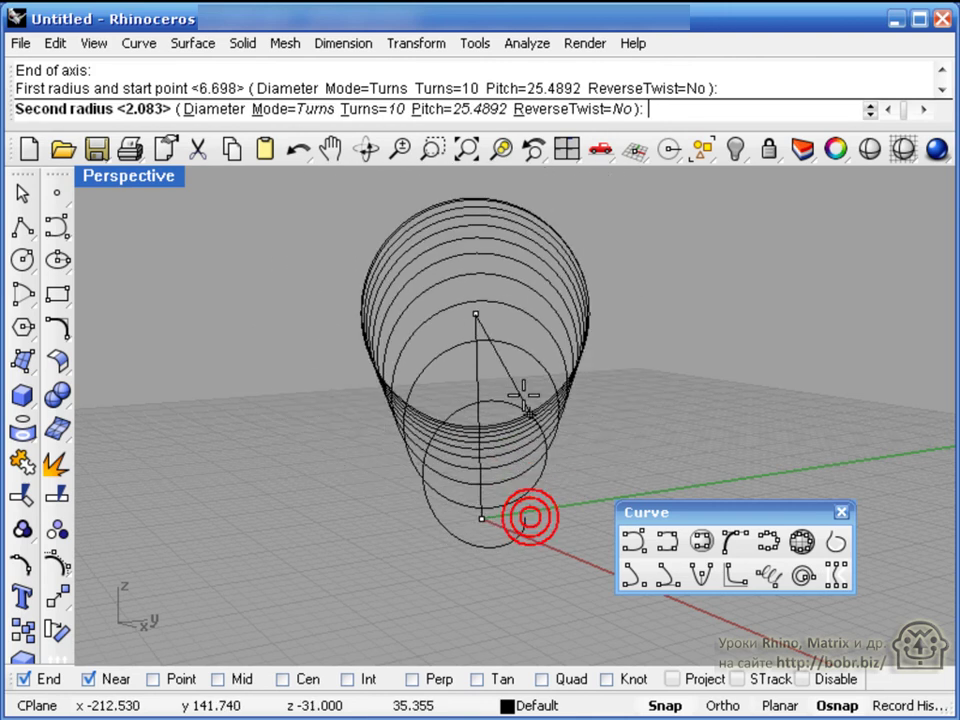
{"action": "left_click", "coordinate": [481, 295]}
{"action": "right_click_drag", "start_coordinate": [370, 450], "coordinate": [489, 343]}
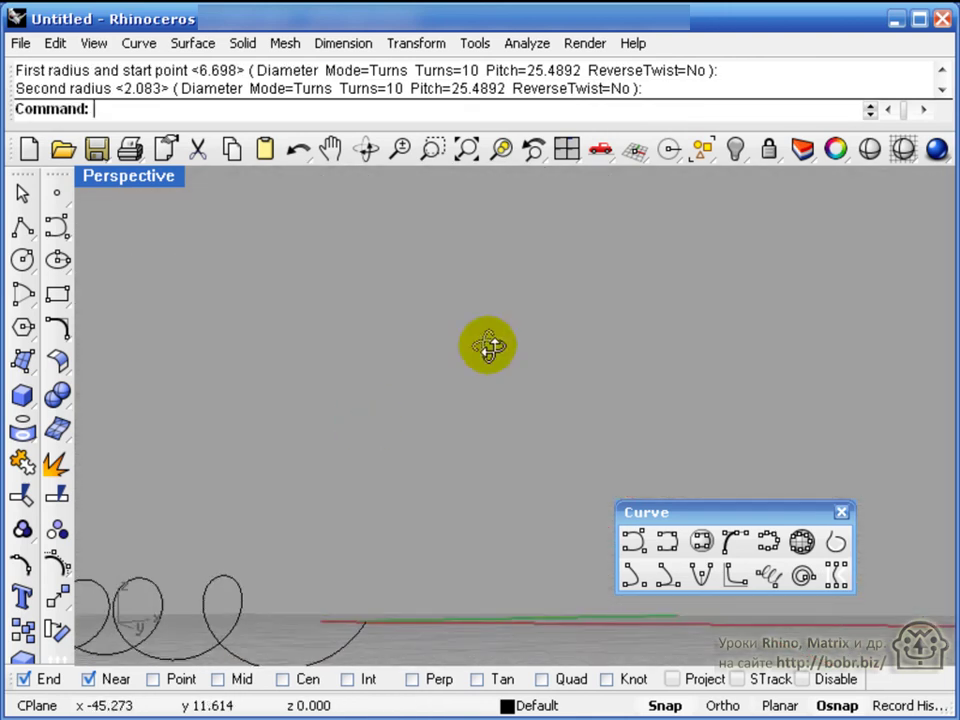
{"action": "double_click", "coordinate": [139, 182]}
{"action": "key", "text": "ctrl+a"}
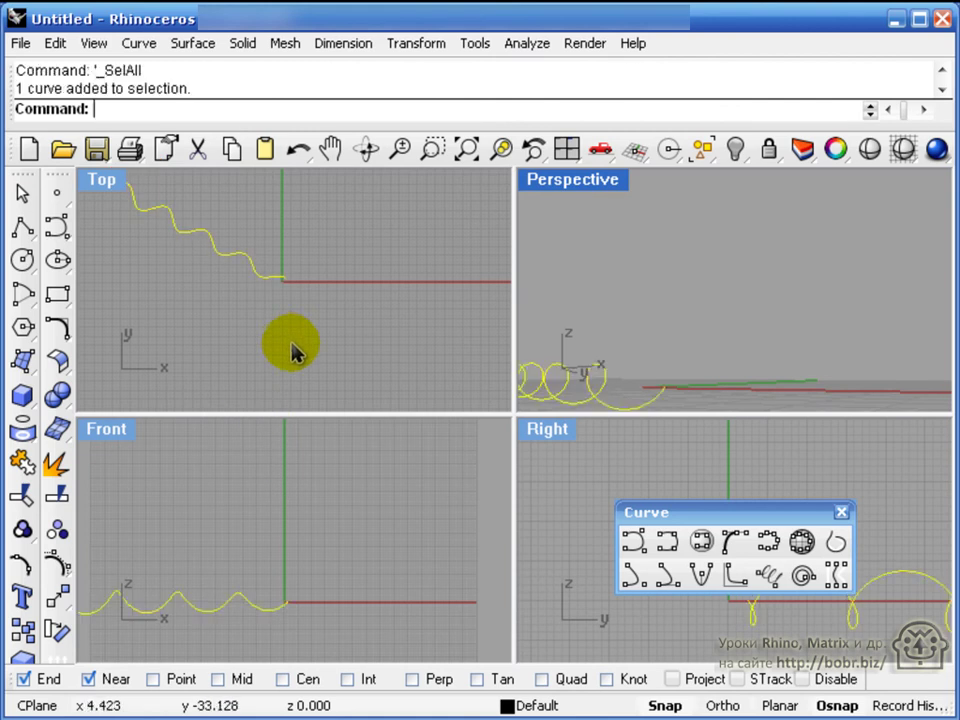
{"action": "key", "text": "Delete"}
Draw a 10-turn conical spiral about 47 units long up the Y axis in the Top view, with radii of about 23 and 5.
{"action": "left_click", "coordinate": [803, 576]}
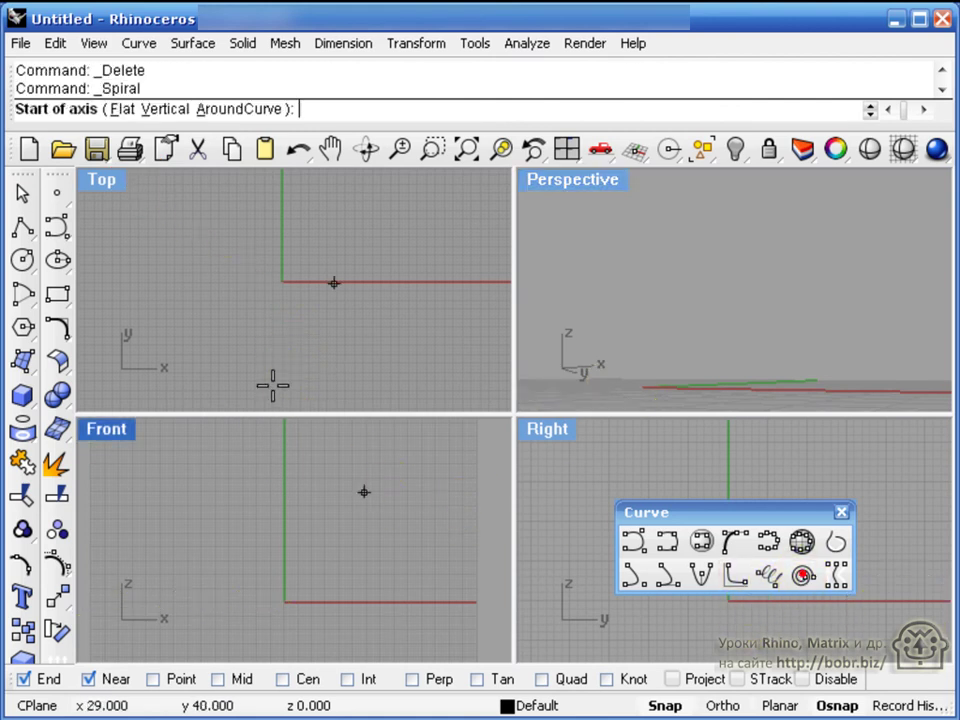
{"action": "left_click", "coordinate": [283, 283]}
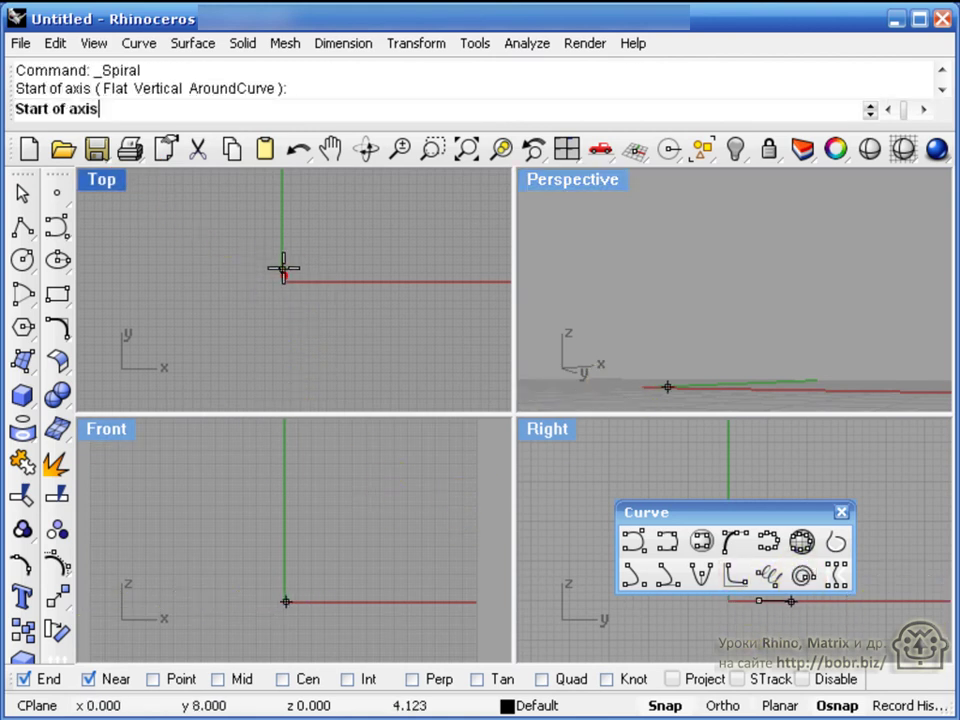
{"action": "left_click", "coordinate": [280, 190]}
{"action": "key", "text": "Return"}
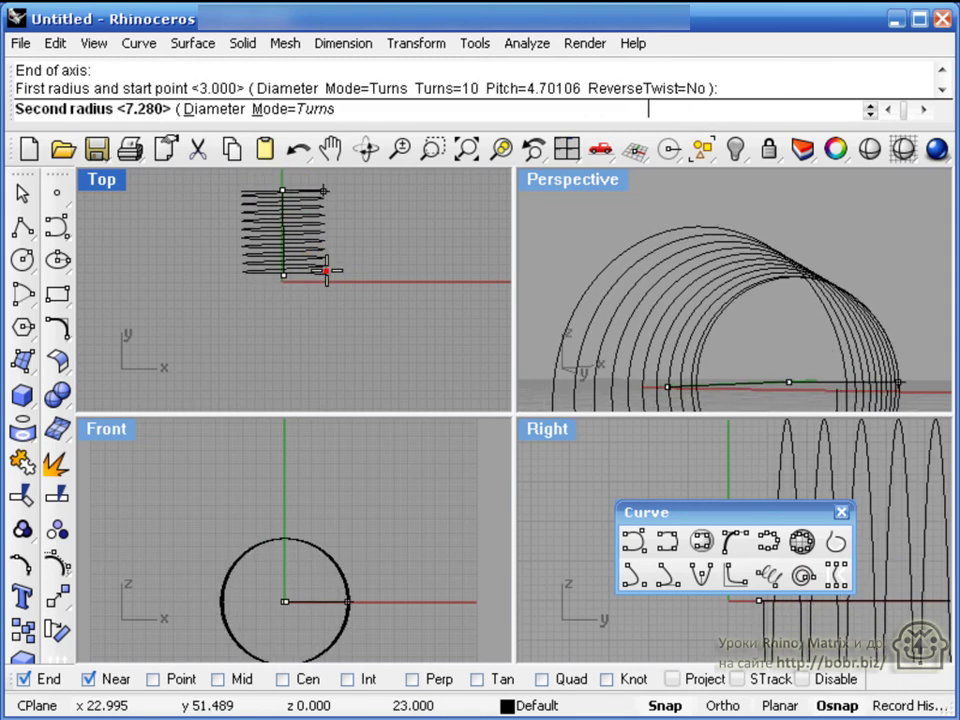
{"action": "left_click", "coordinate": [294, 200]}
{"action": "right_click_drag", "start_coordinate": [850, 330], "coordinate": [660, 343]}
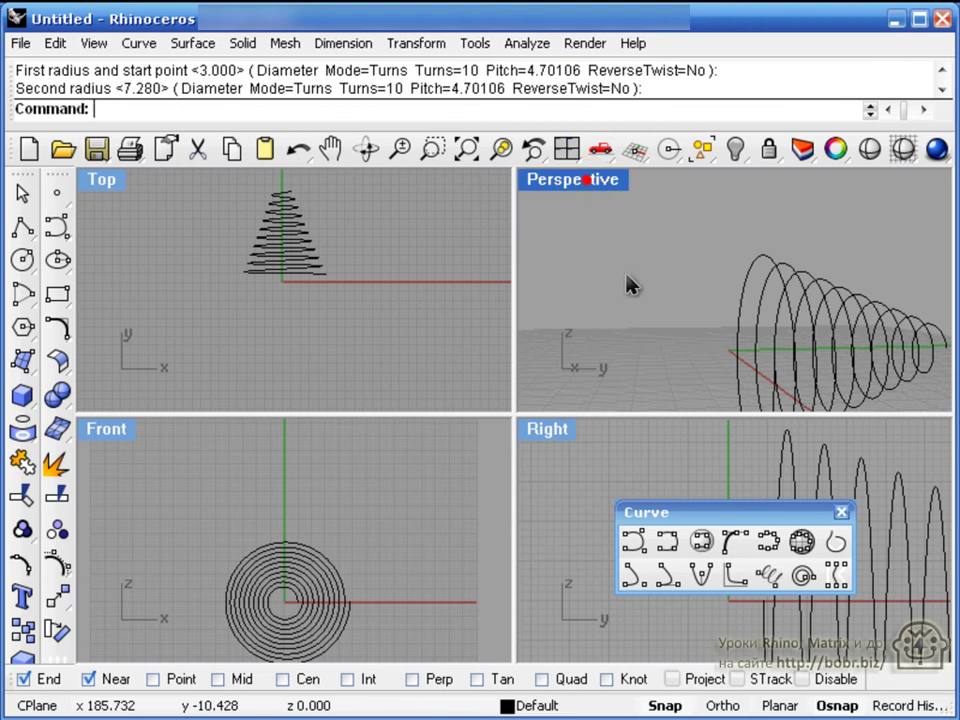
{"action": "double_click", "coordinate": [589, 181]}
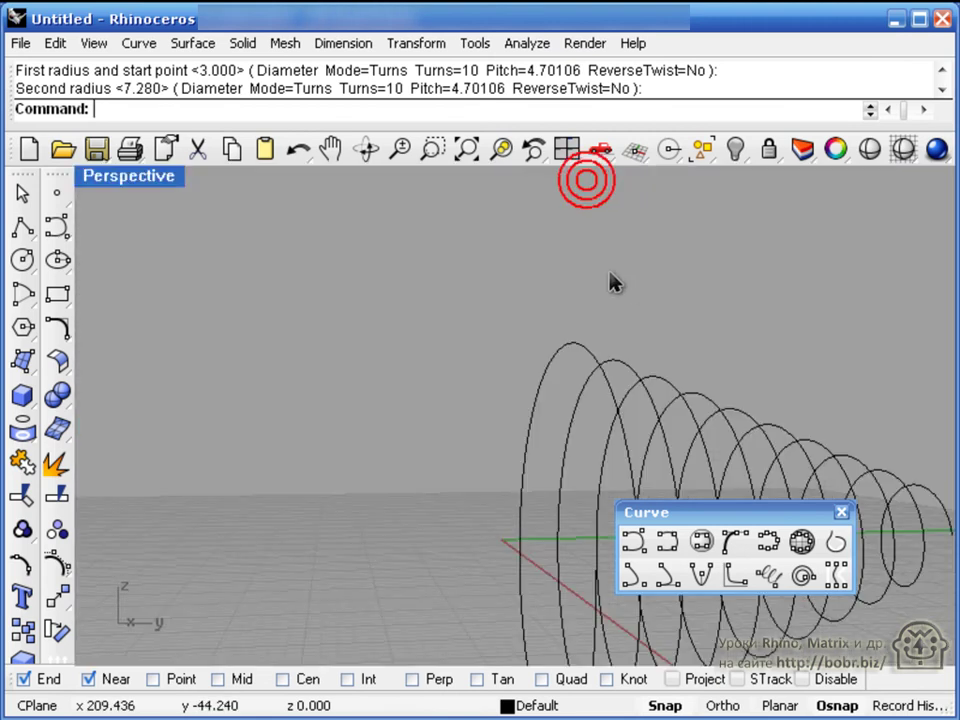
{"action": "left_click", "coordinate": [470, 150]}
{"action": "right_click_drag", "start_coordinate": [531, 326], "coordinate": [240, 307]}
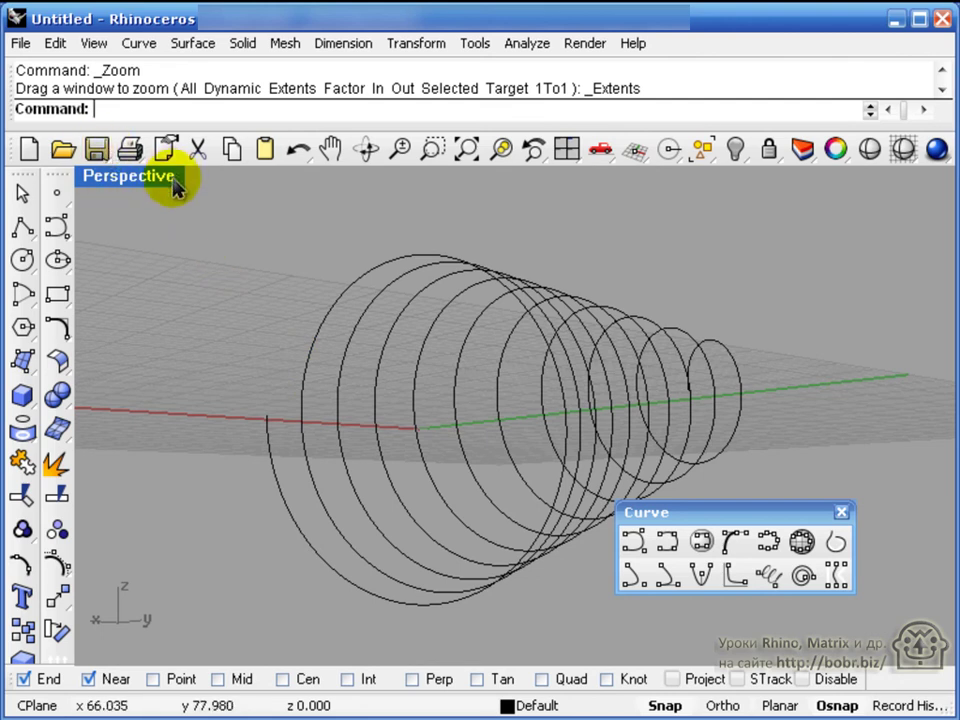
Draw a flat spiral with 3 turns below the conical spiral in the Top view, ending near its center.
{"action": "right_click", "coordinate": [803, 578]}
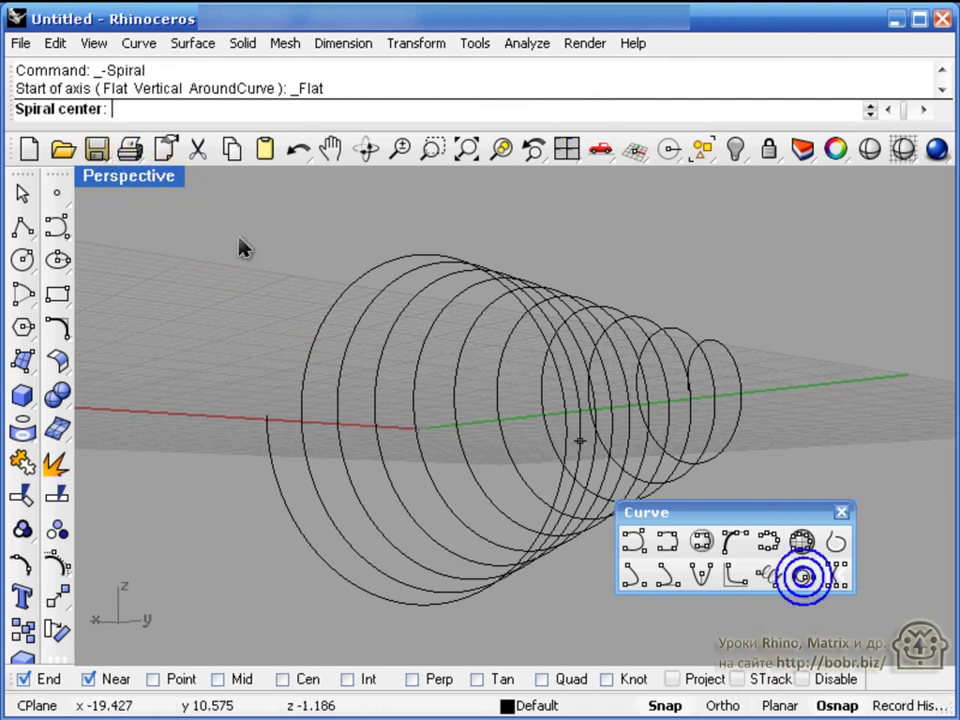
{"action": "double_click", "coordinate": [107, 178]}
{"action": "left_click", "coordinate": [285, 357]}
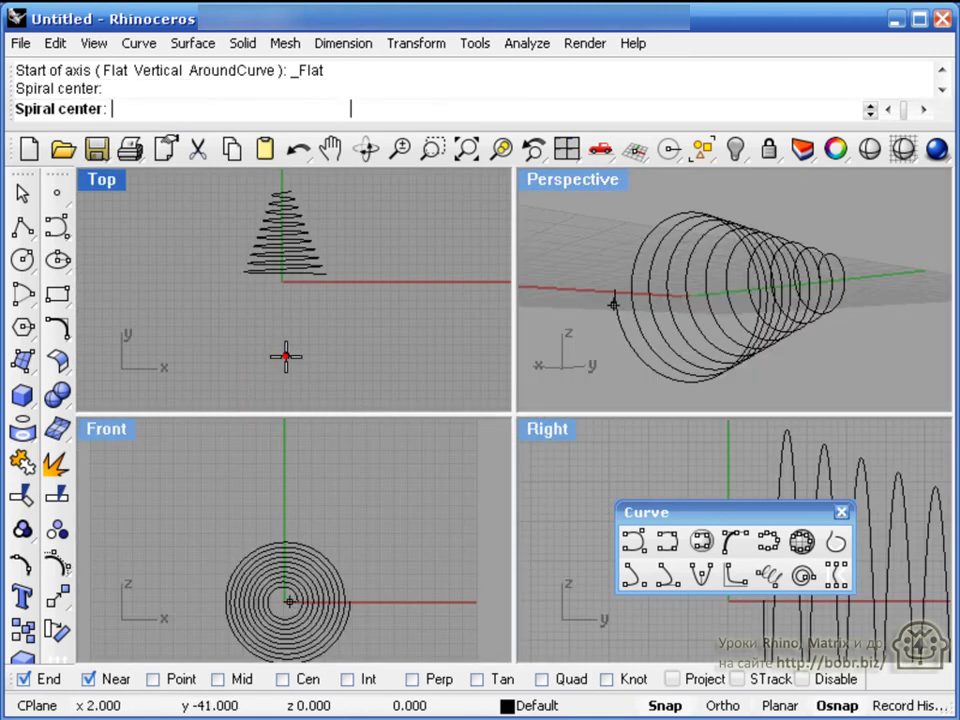
{"action": "left_click", "coordinate": [334, 358]}
{"action": "left_click", "coordinate": [303, 355]}
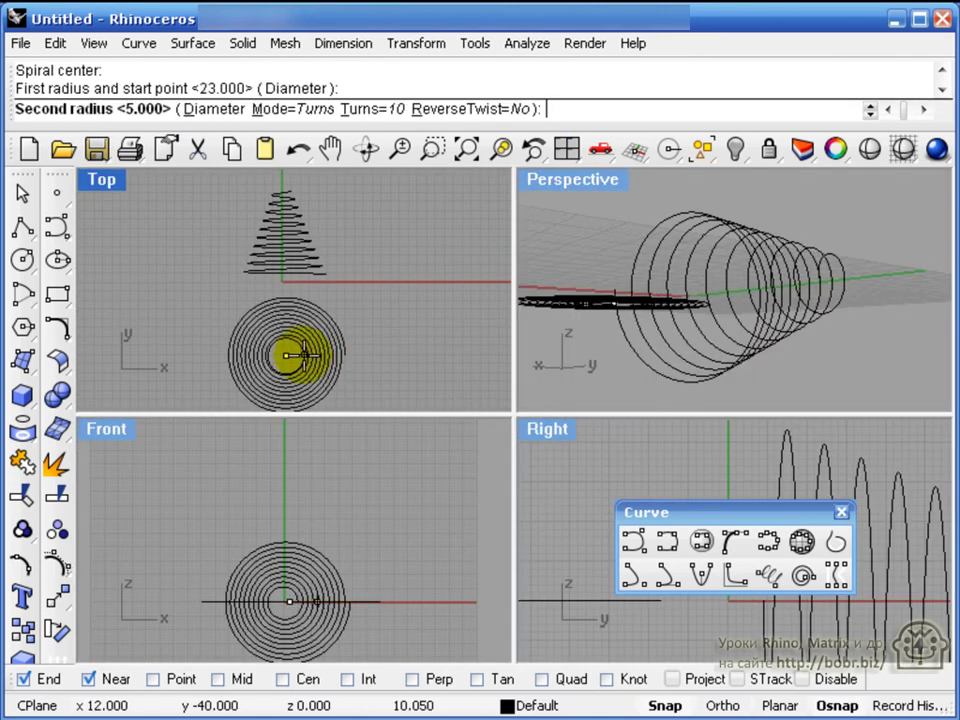
{"action": "left_click", "coordinate": [362, 108]}
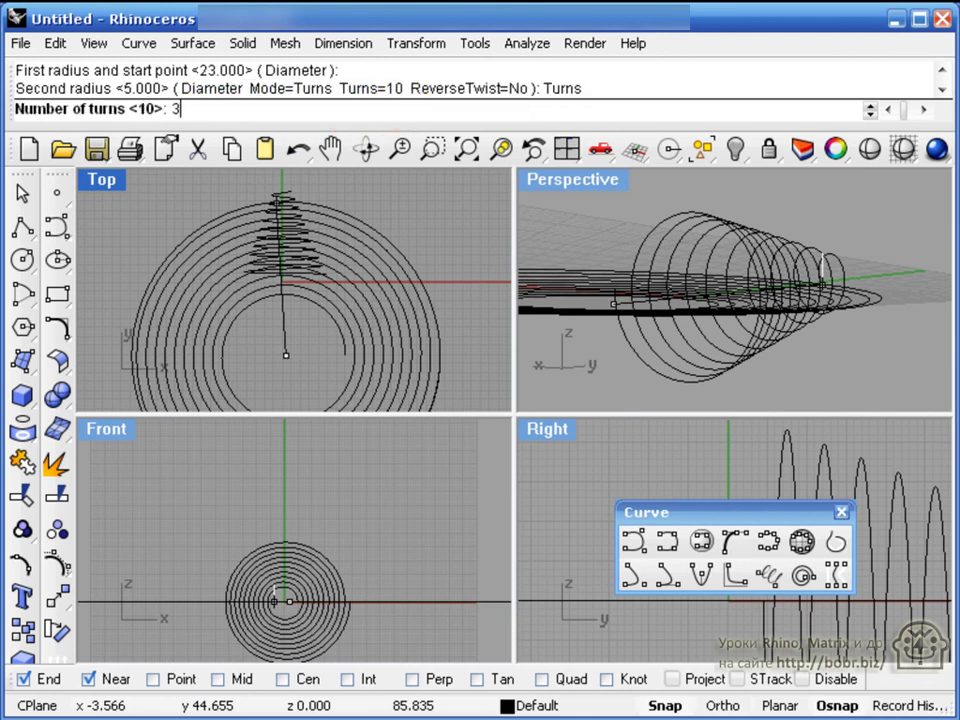
{"action": "key", "text": "Return"}
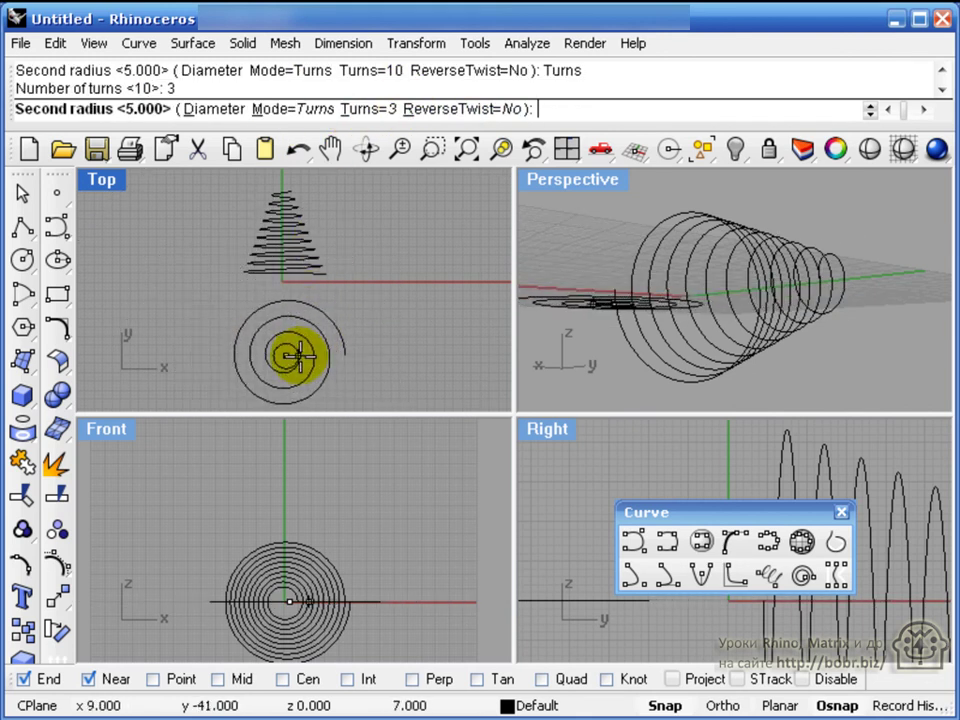
{"action": "left_click", "coordinate": [296, 356]}
{"action": "scroll", "coordinate": [381, 343], "scroll_direction": "up", "scroll_amount": 4}
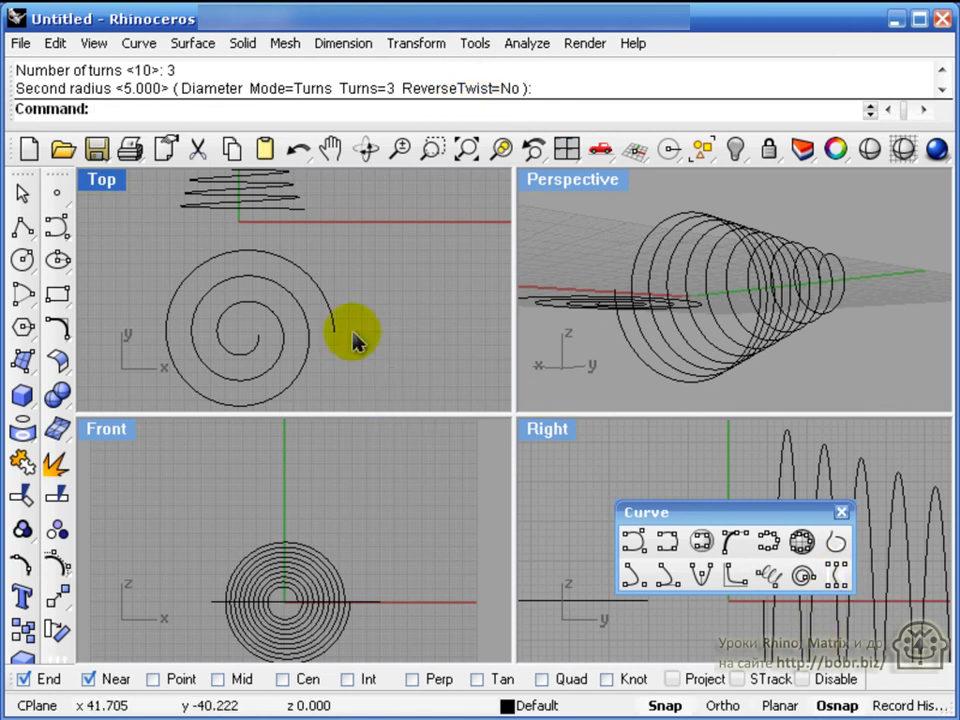
{"action": "right_click_drag", "start_coordinate": [350, 337], "coordinate": [318, 400]}
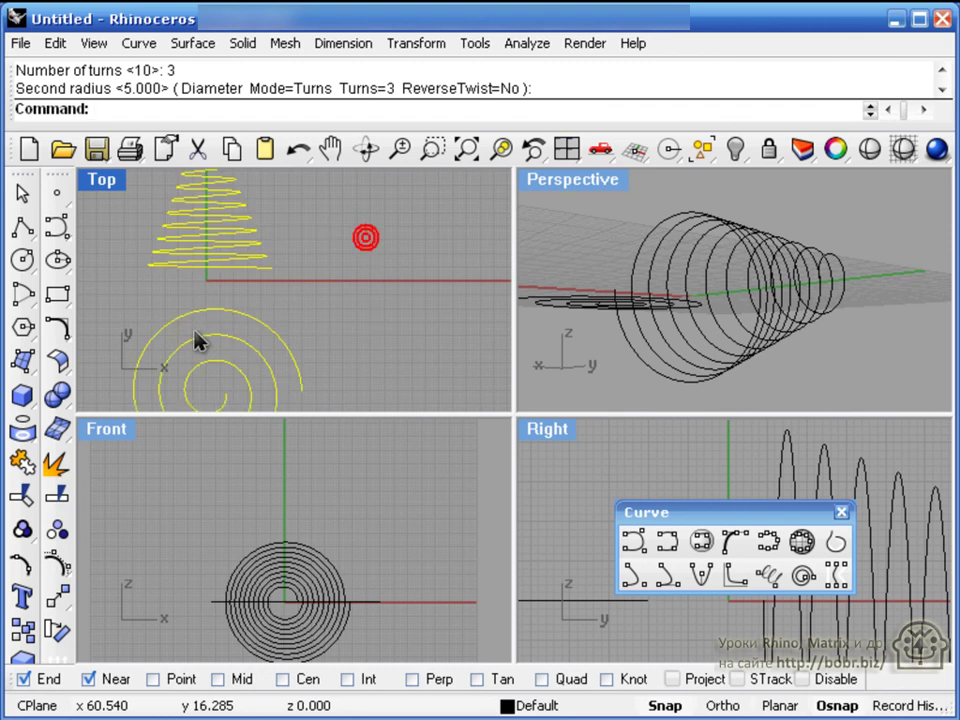
Delete both spirals and draw an arched degree-3 curve with four control points across the Y axis in the maximized Top view.
{"action": "key", "text": "ctrl+a"}
{"action": "key", "text": "Delete"}
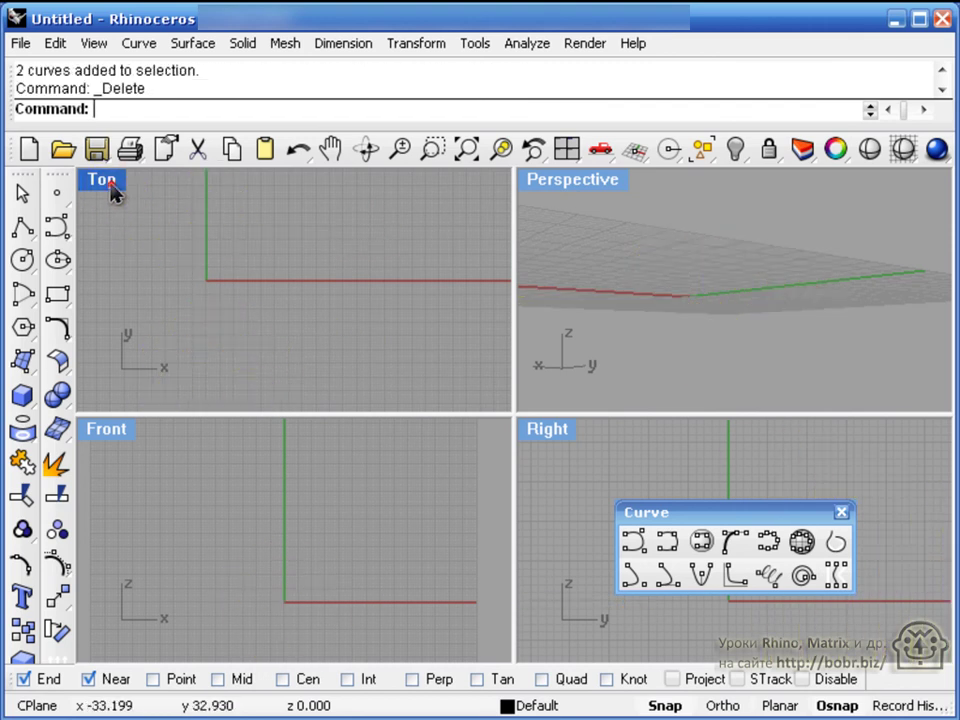
{"action": "left_click", "coordinate": [57, 226]}
{"action": "left_click", "coordinate": [213, 482]}
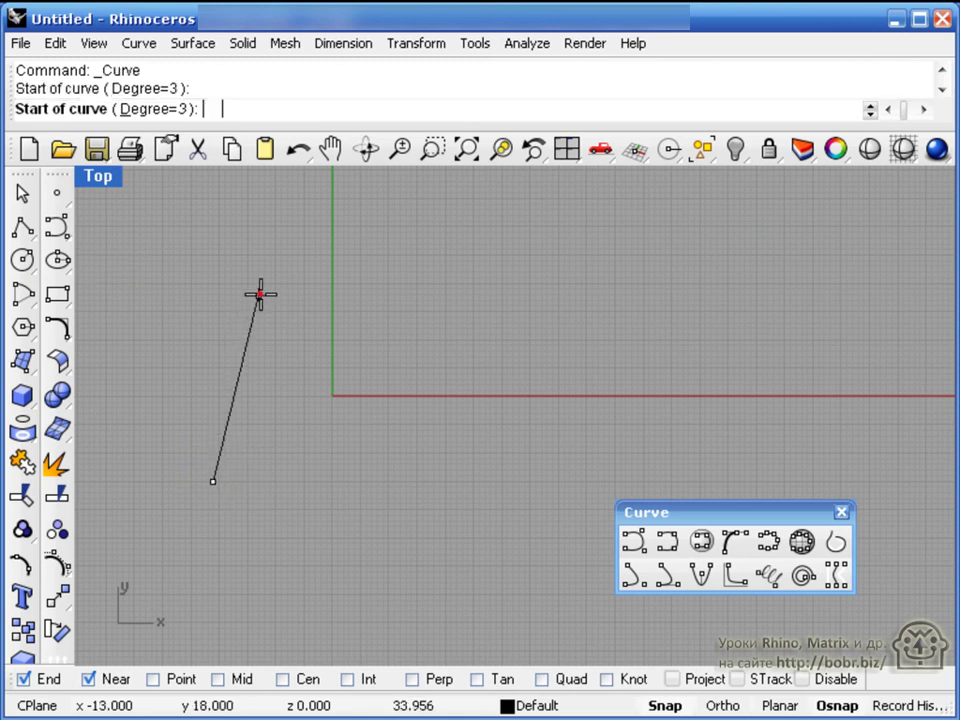
{"action": "left_click", "coordinate": [259, 294]}
{"action": "left_click", "coordinate": [443, 288]}
{"action": "left_click", "coordinate": [574, 381]}
{"action": "right_click", "coordinate": [583, 379]}
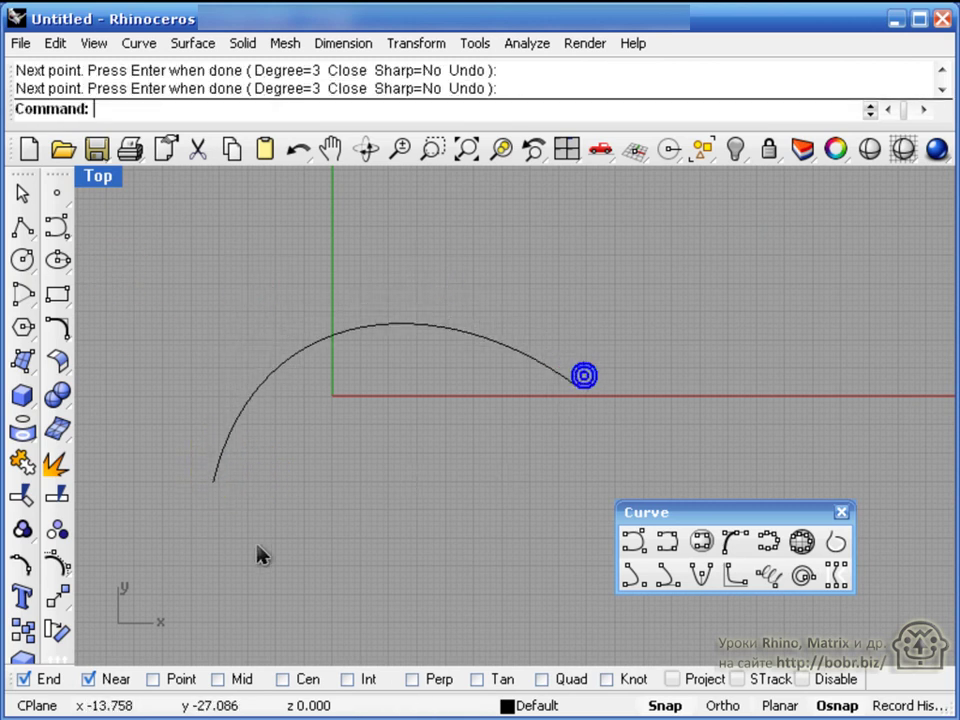
Draw a second, flatter arched curve with four control points below the first one.
{"action": "right_click", "coordinate": [252, 555]}
{"action": "left_click", "coordinate": [259, 559]}
{"action": "left_click", "coordinate": [337, 464]}
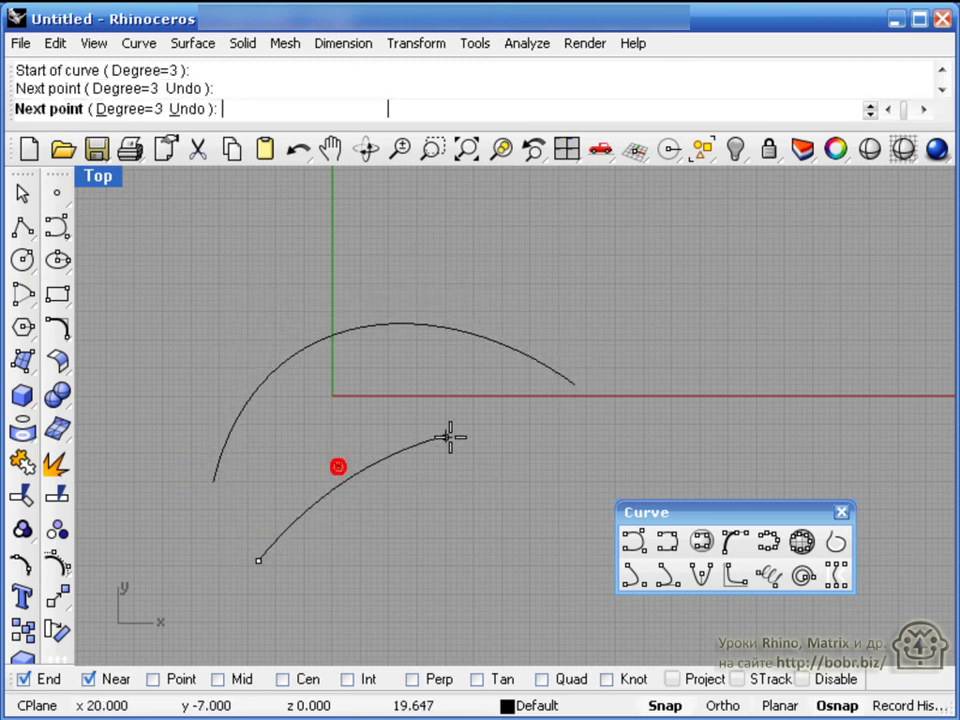
{"action": "left_click", "coordinate": [449, 435]}
{"action": "left_click", "coordinate": [590, 457]}
{"action": "right_click", "coordinate": [611, 474]}
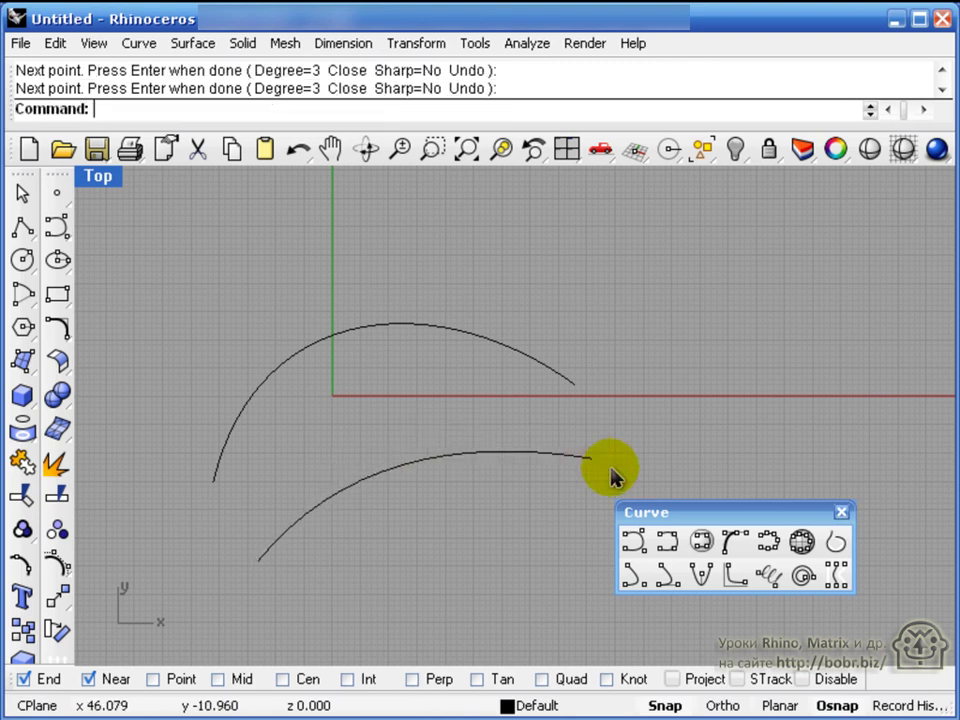
Create a mean curve between the upper and lower arched curves, and close the floating Curve tool palette.
{"action": "left_click", "coordinate": [838, 577]}
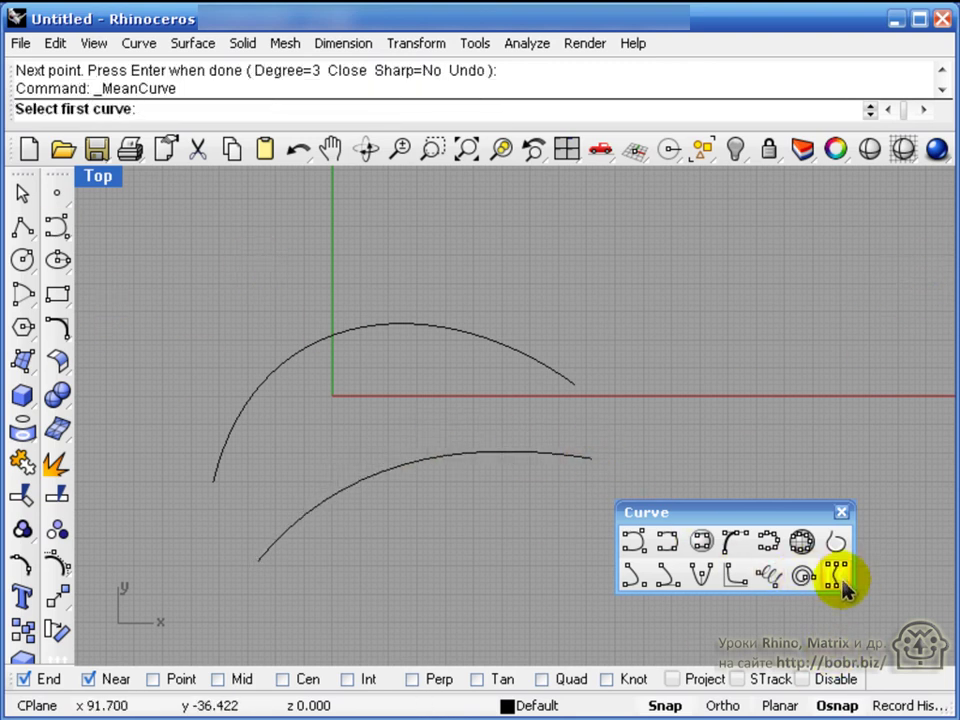
{"action": "left_click", "coordinate": [403, 326]}
{"action": "left_click", "coordinate": [427, 458]}
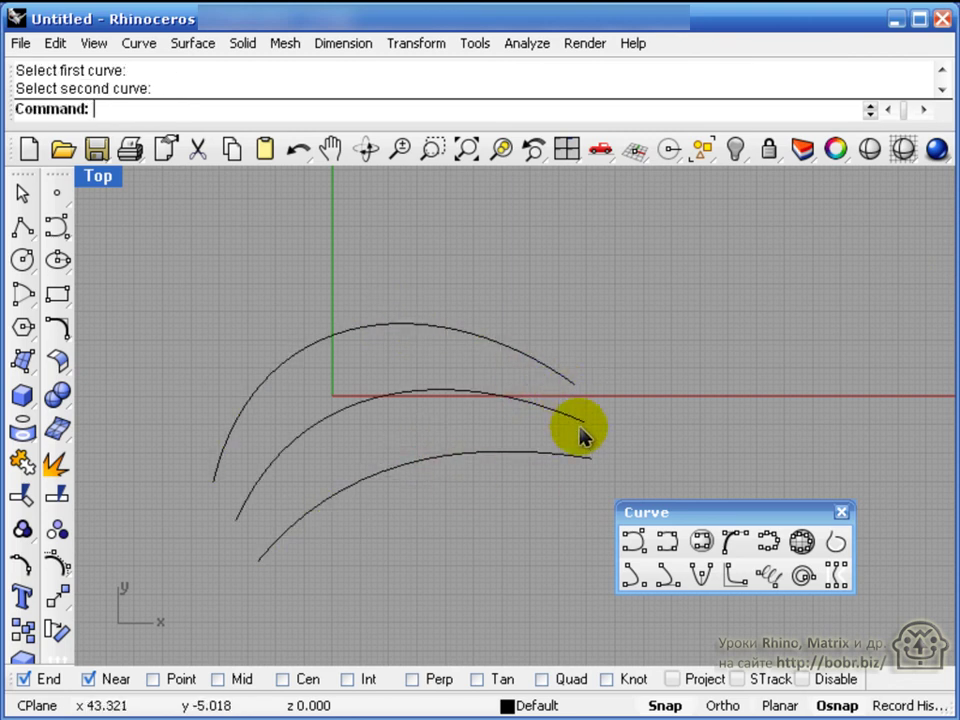
{"action": "right_click_drag", "start_coordinate": [482, 586], "coordinate": [412, 487]}
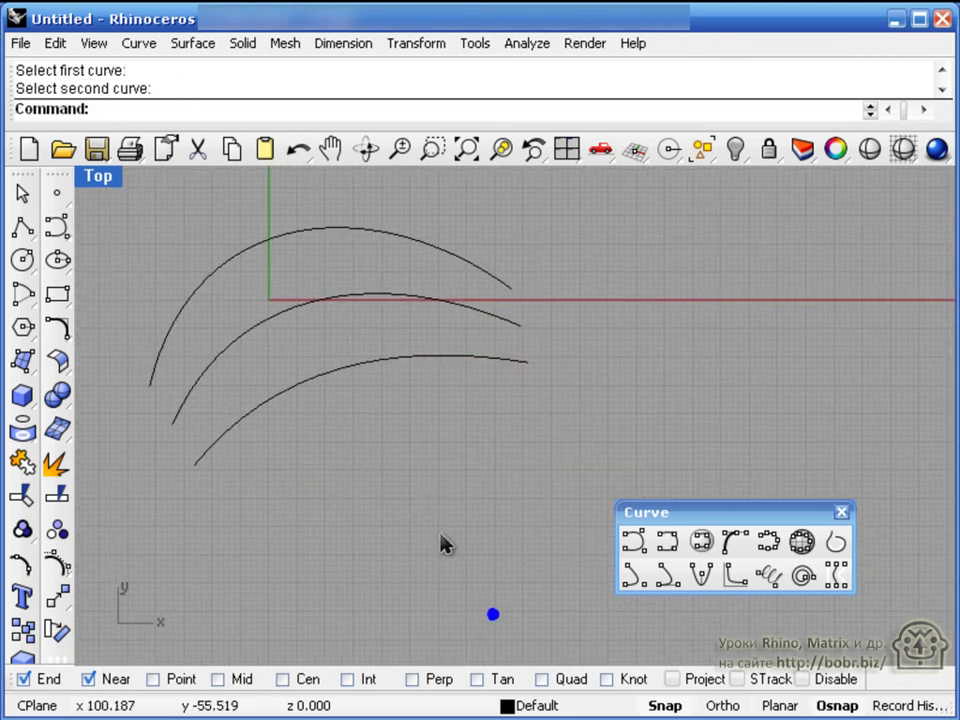
{"action": "left_click", "coordinate": [841, 512]}
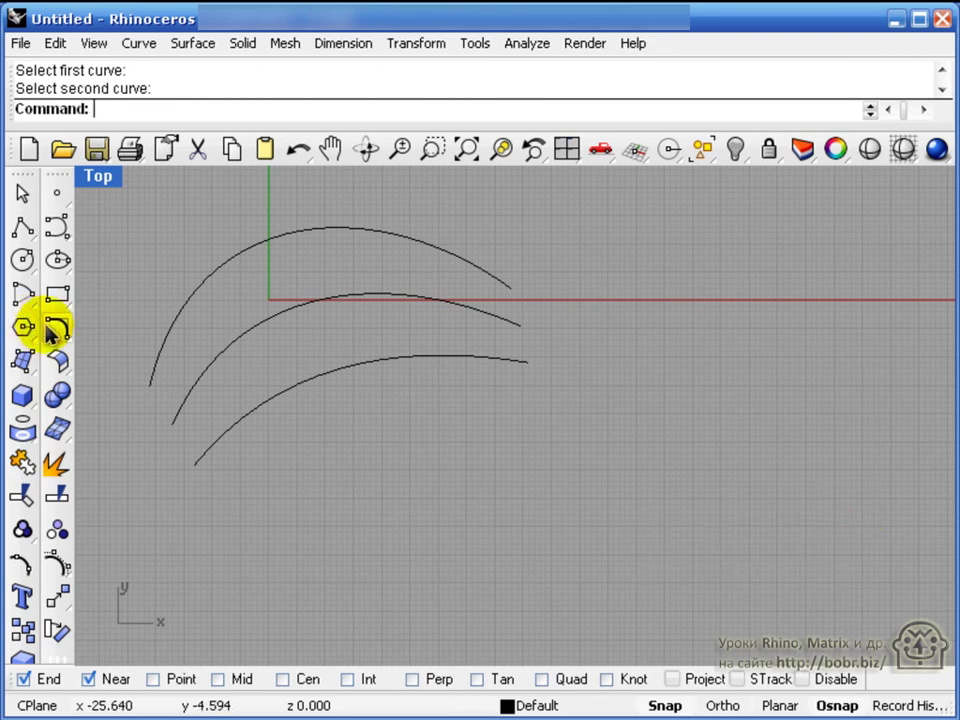